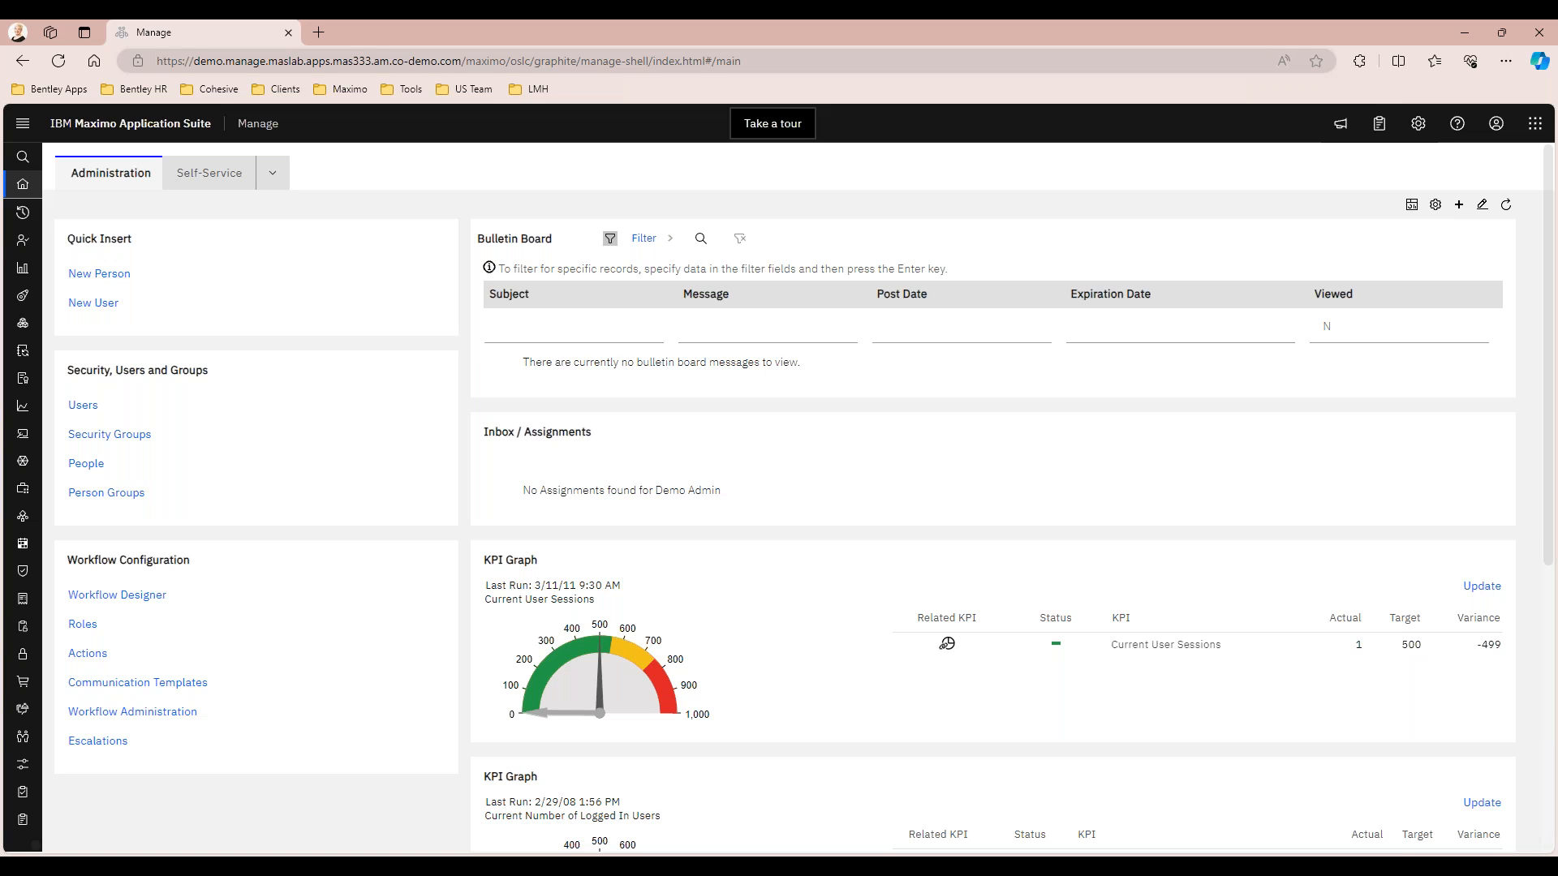
Open the Asset Templates application, list all templates without a filter, and open the Dell Laptop Template record
mouse_move(34, 199)
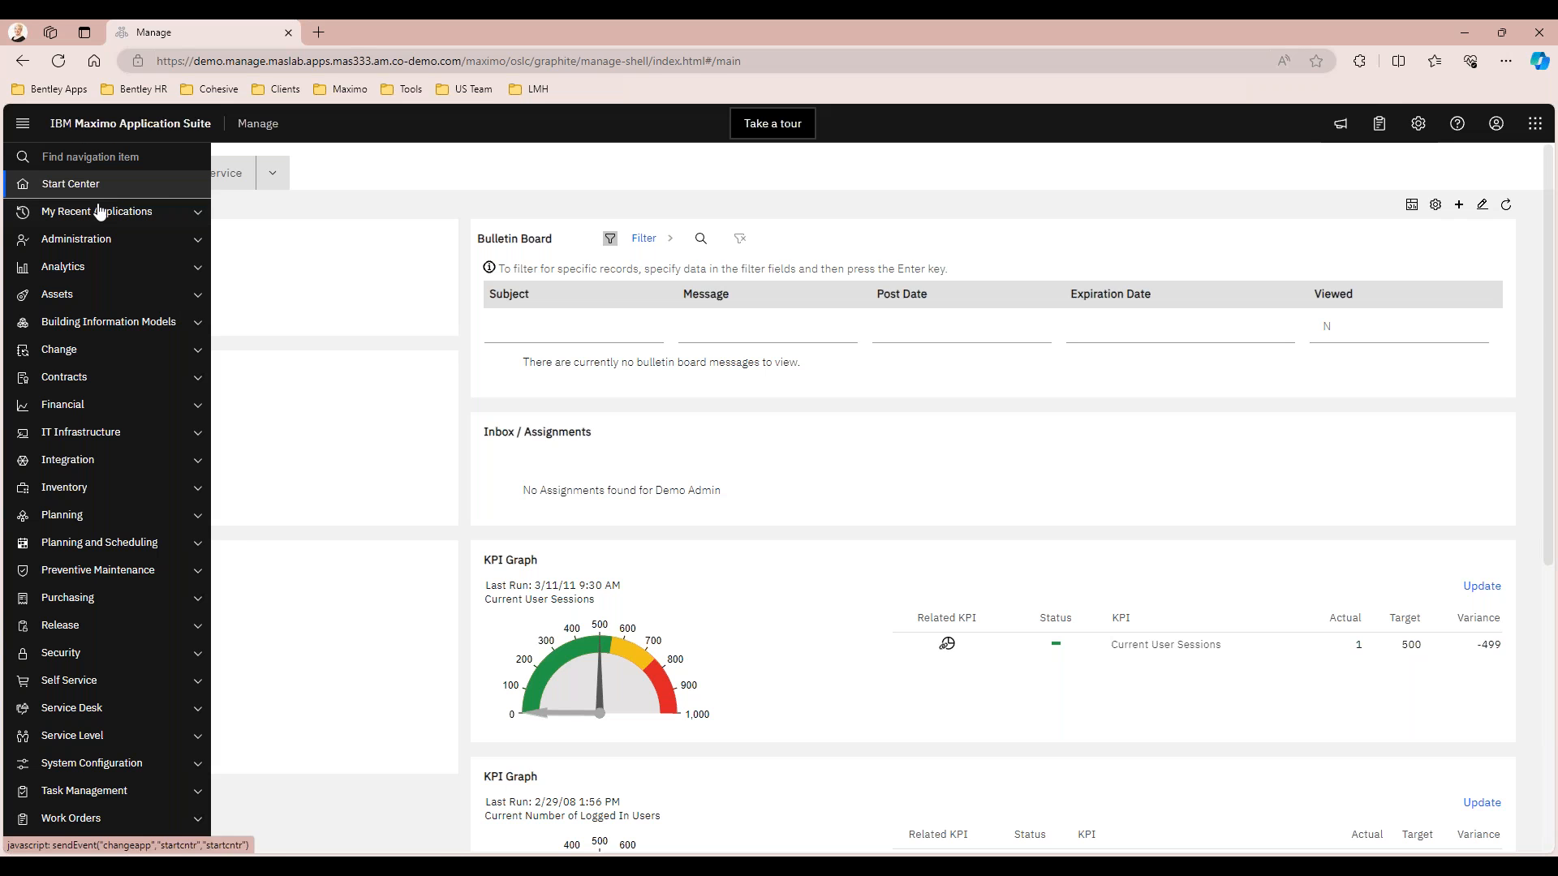
click(111, 300)
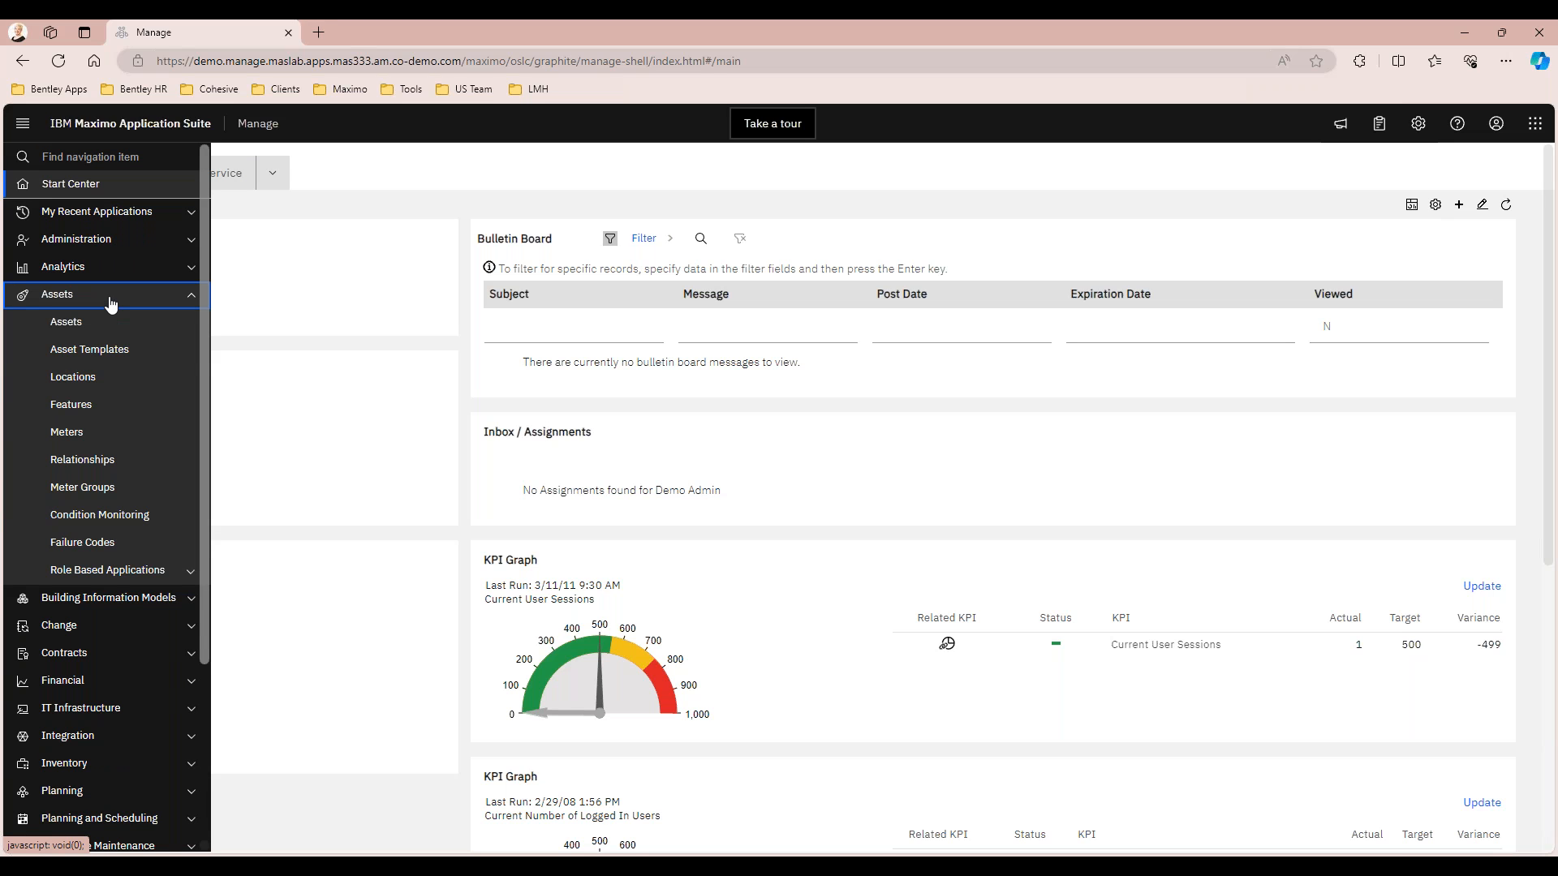
click(112, 351)
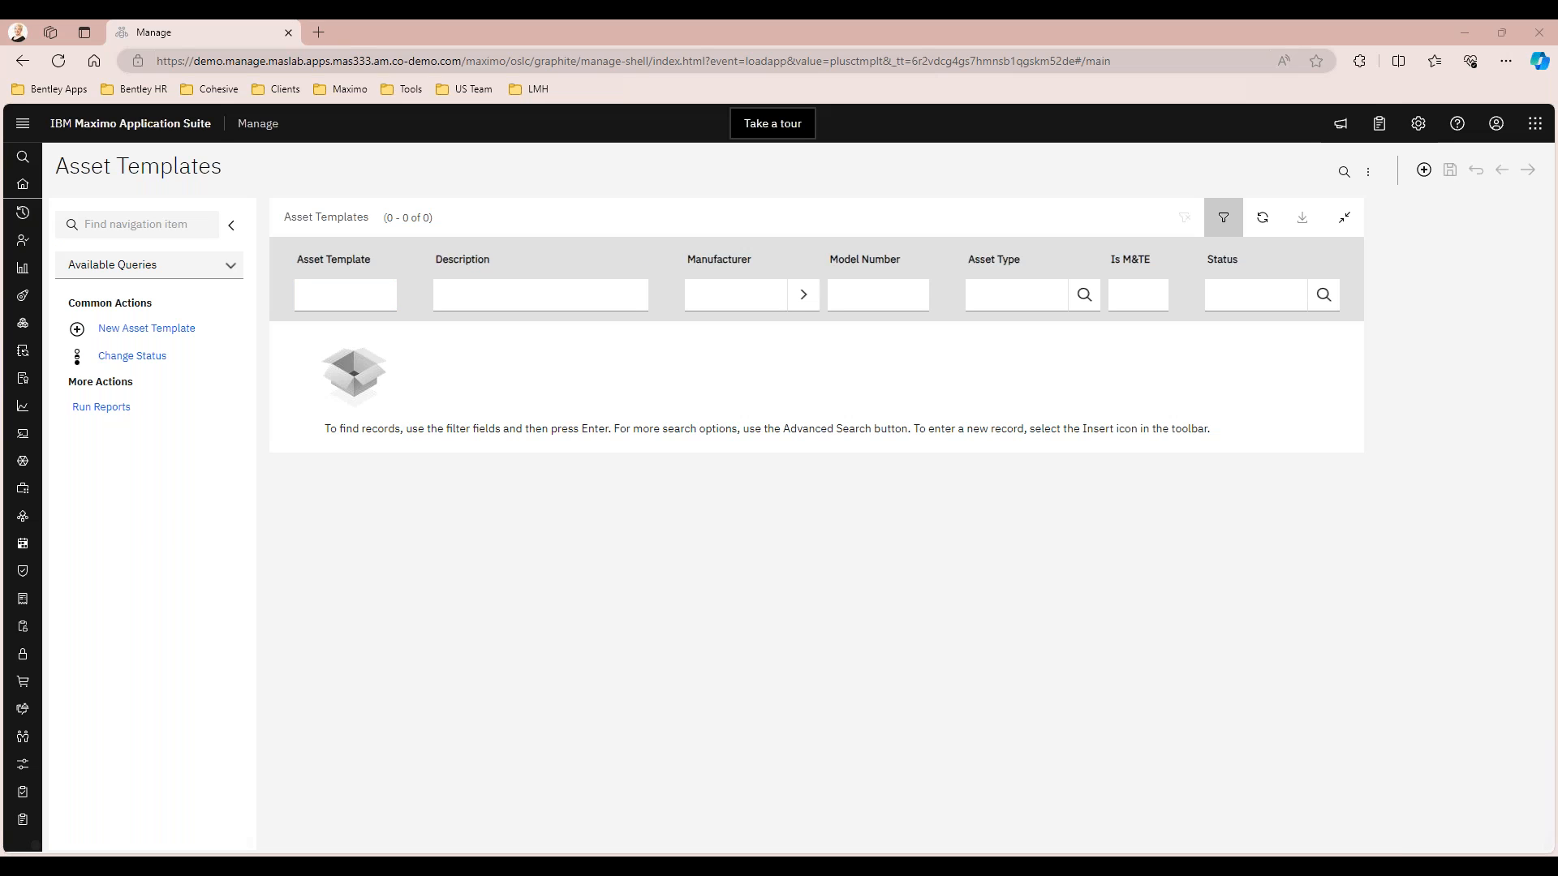
click(356, 303)
key(Return)
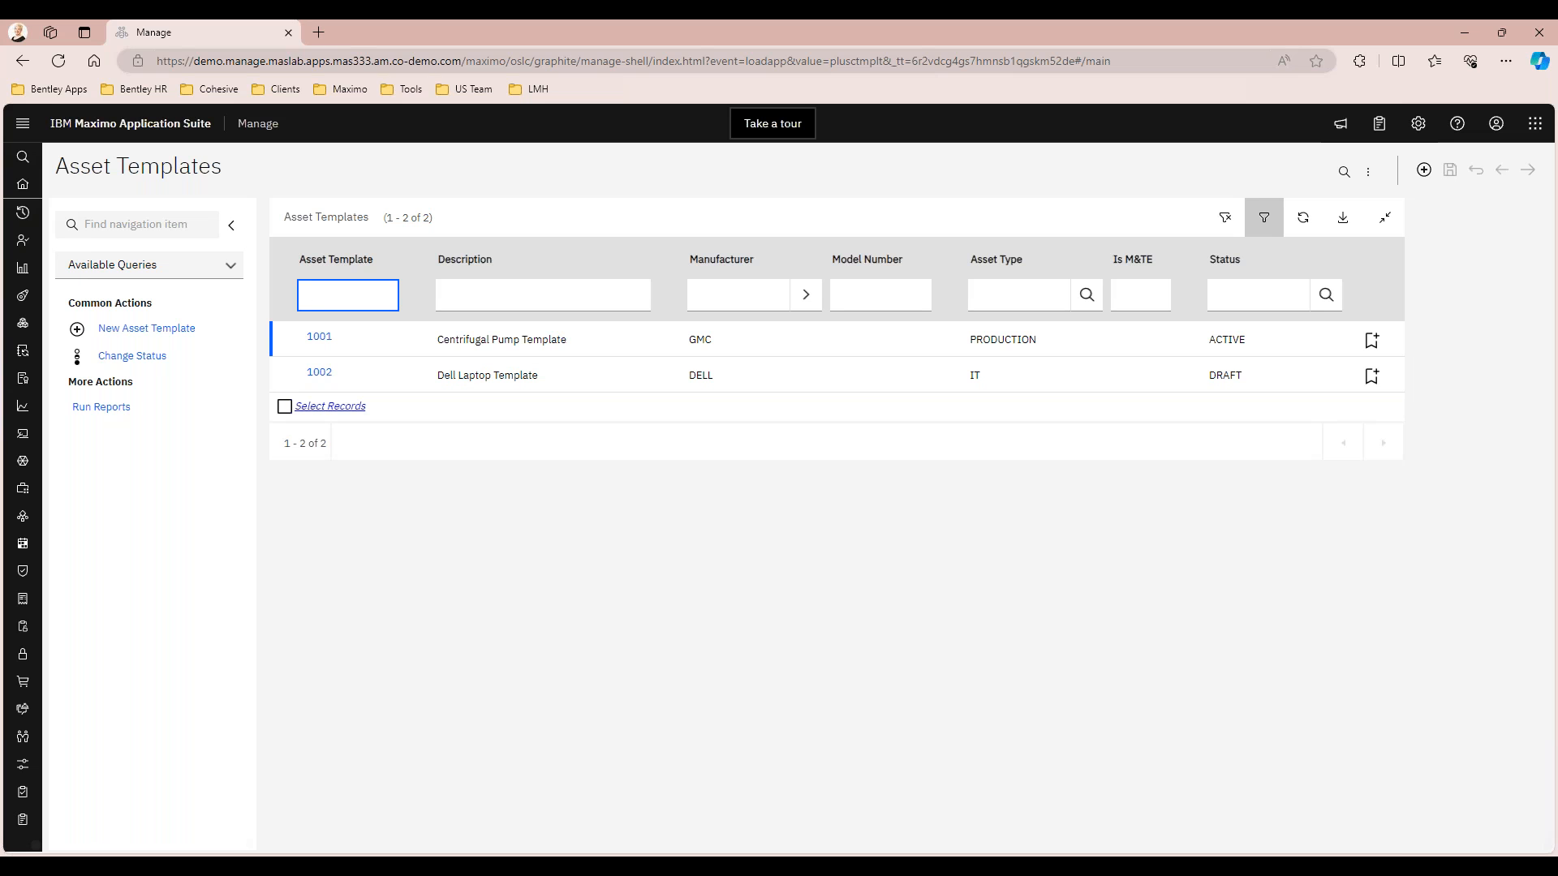
click(319, 372)
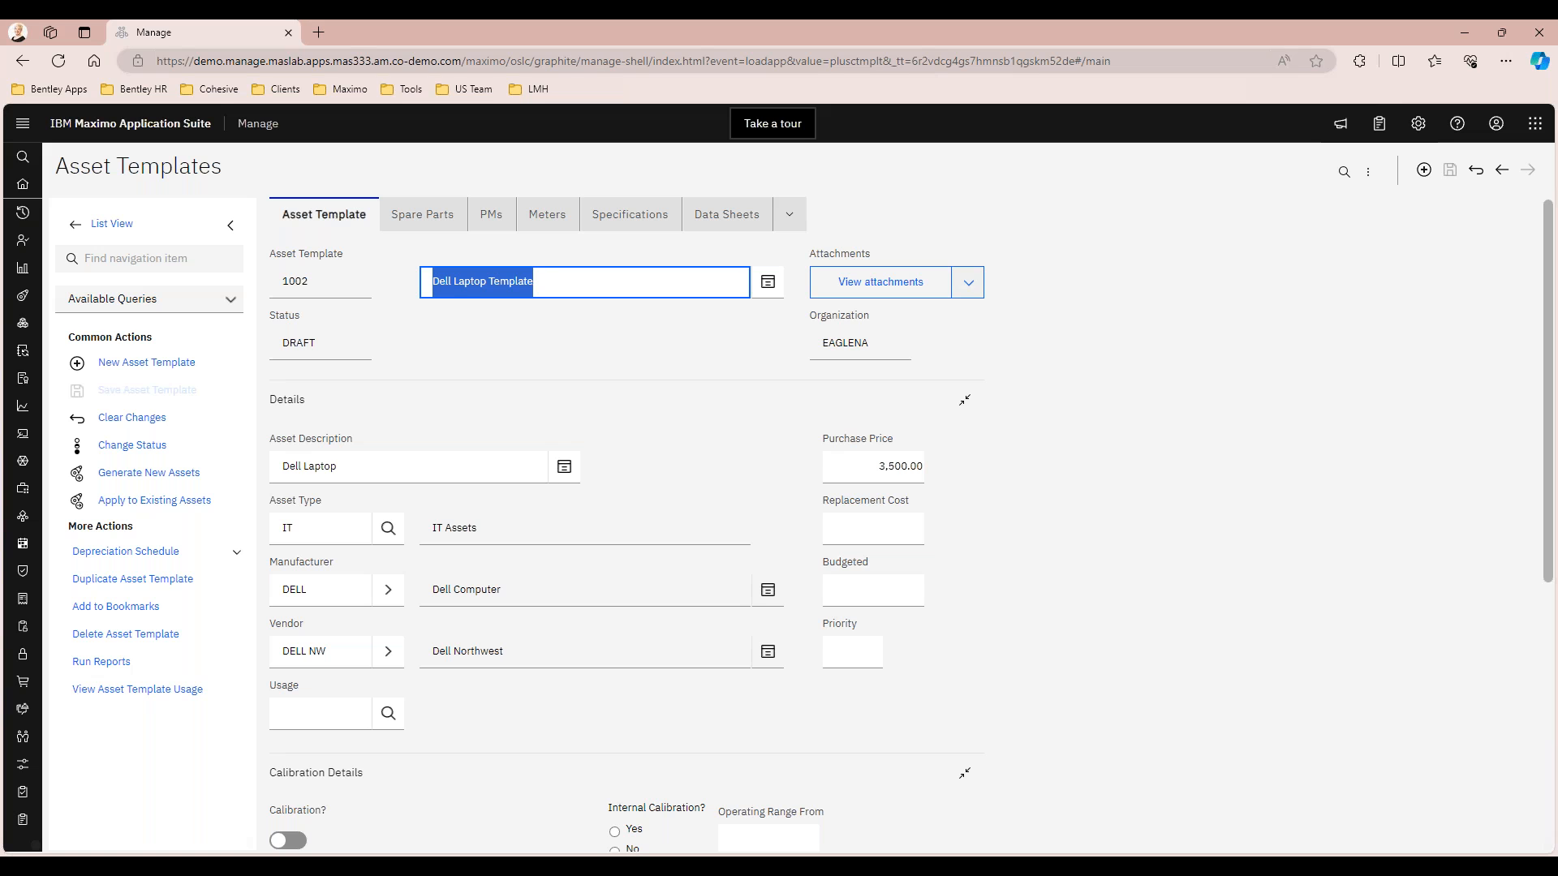
Review the Dell Laptop Template's general details and its calibration details
click(519, 328)
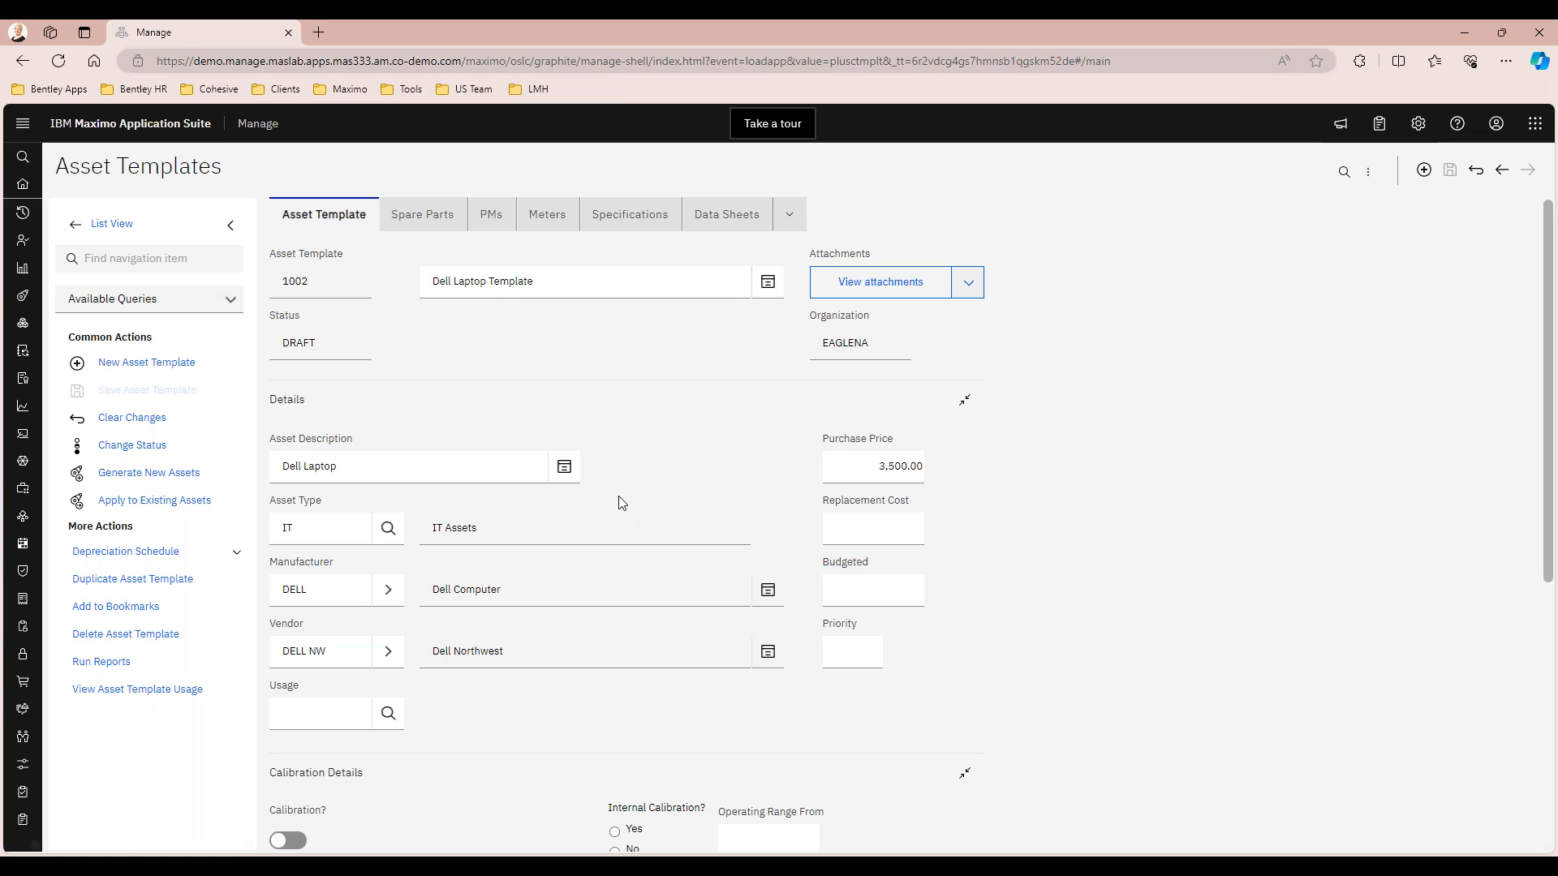
scroll(628, 464, down, 1)
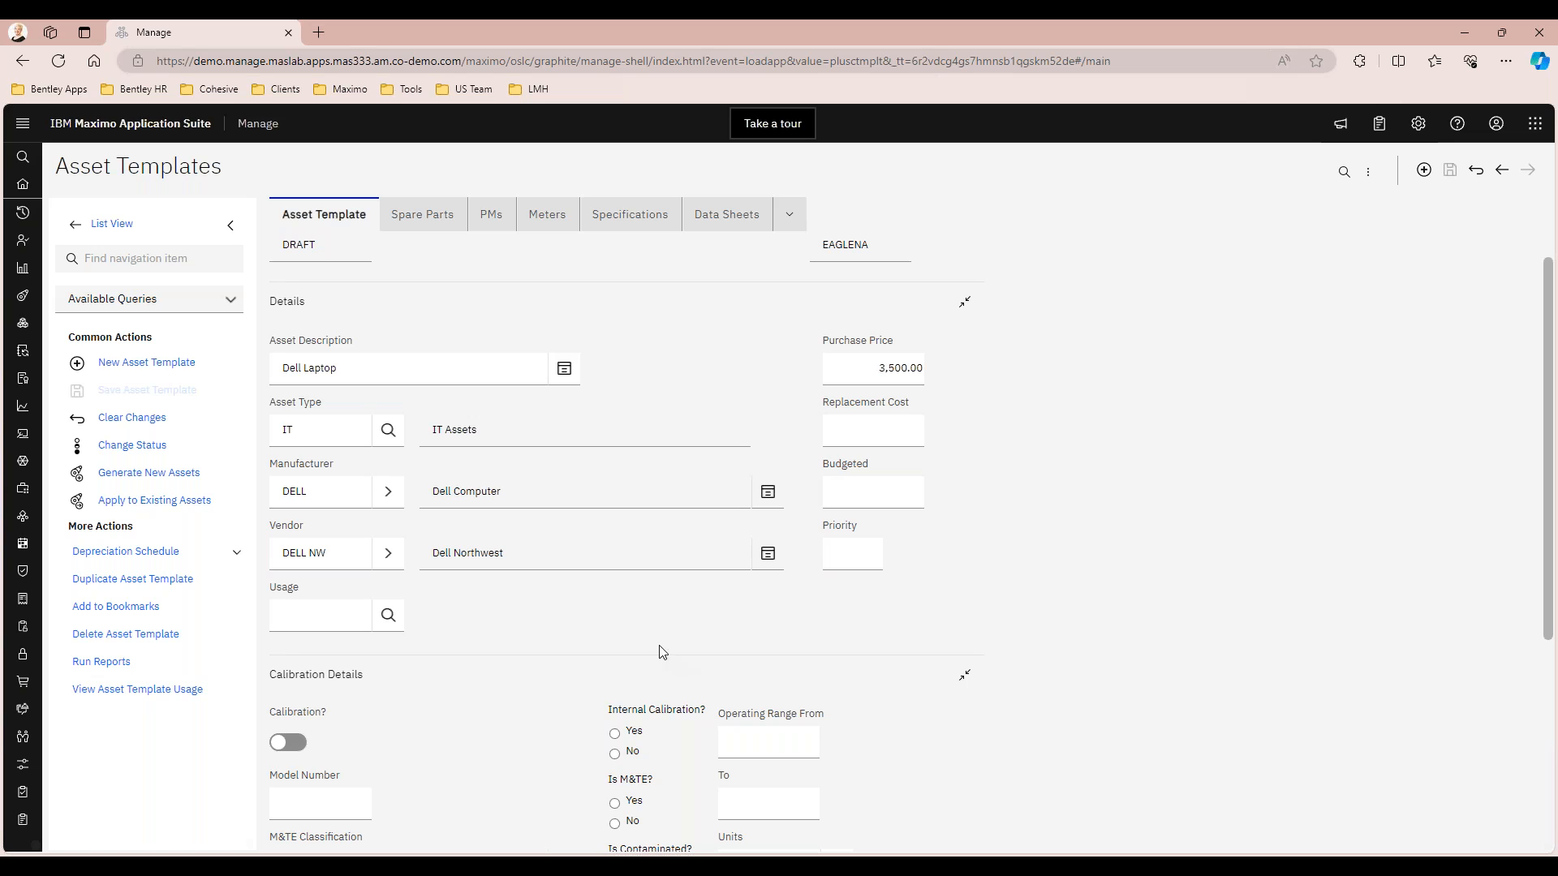
scroll(588, 596, down, 3)
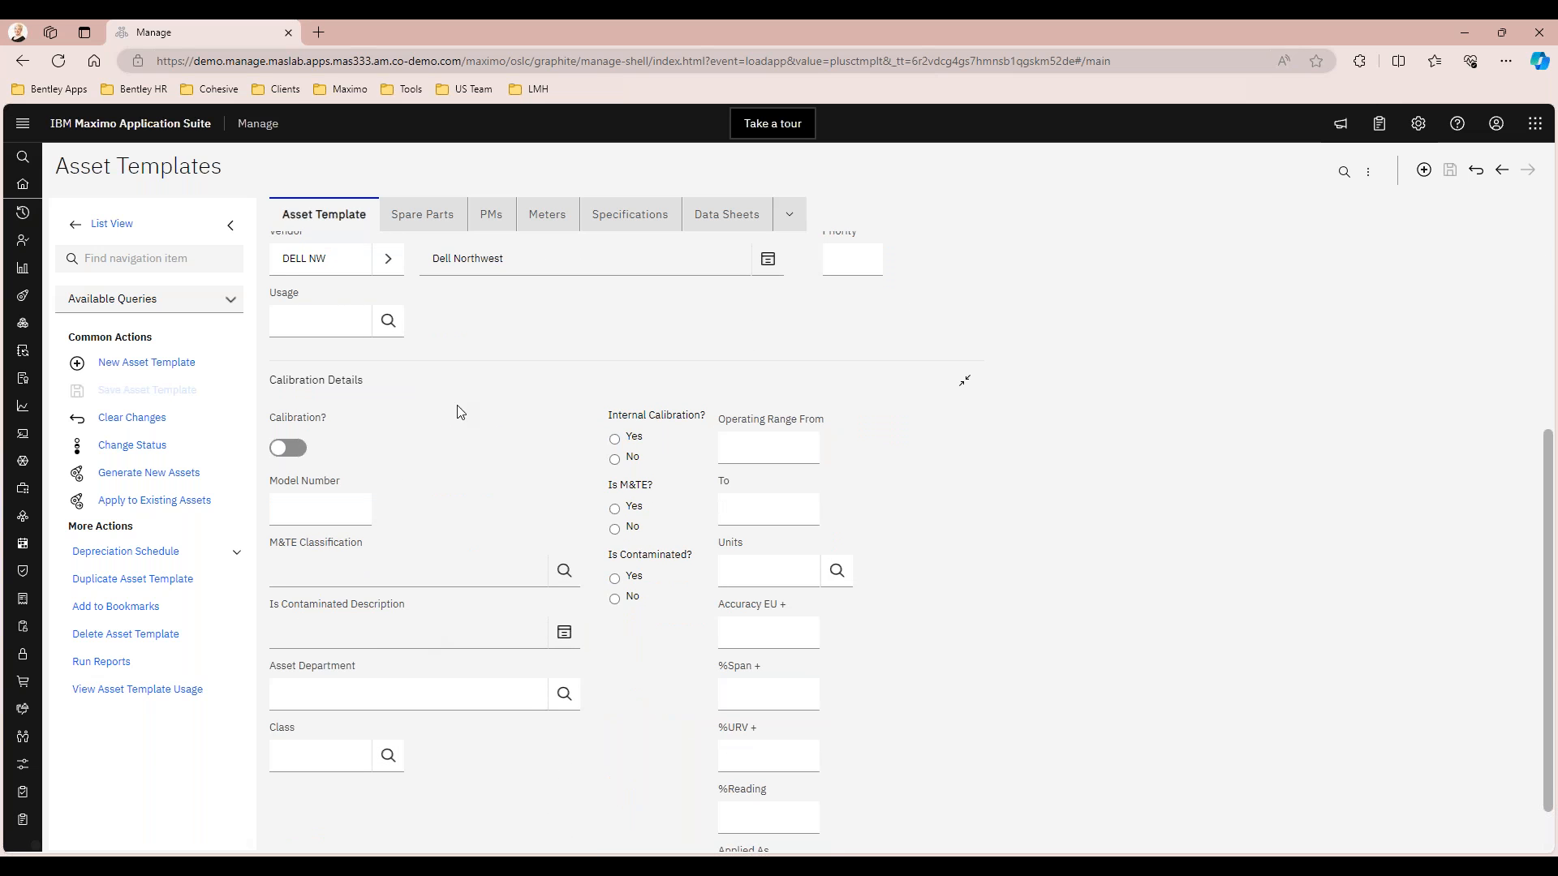
scroll(933, 568, up, 4)
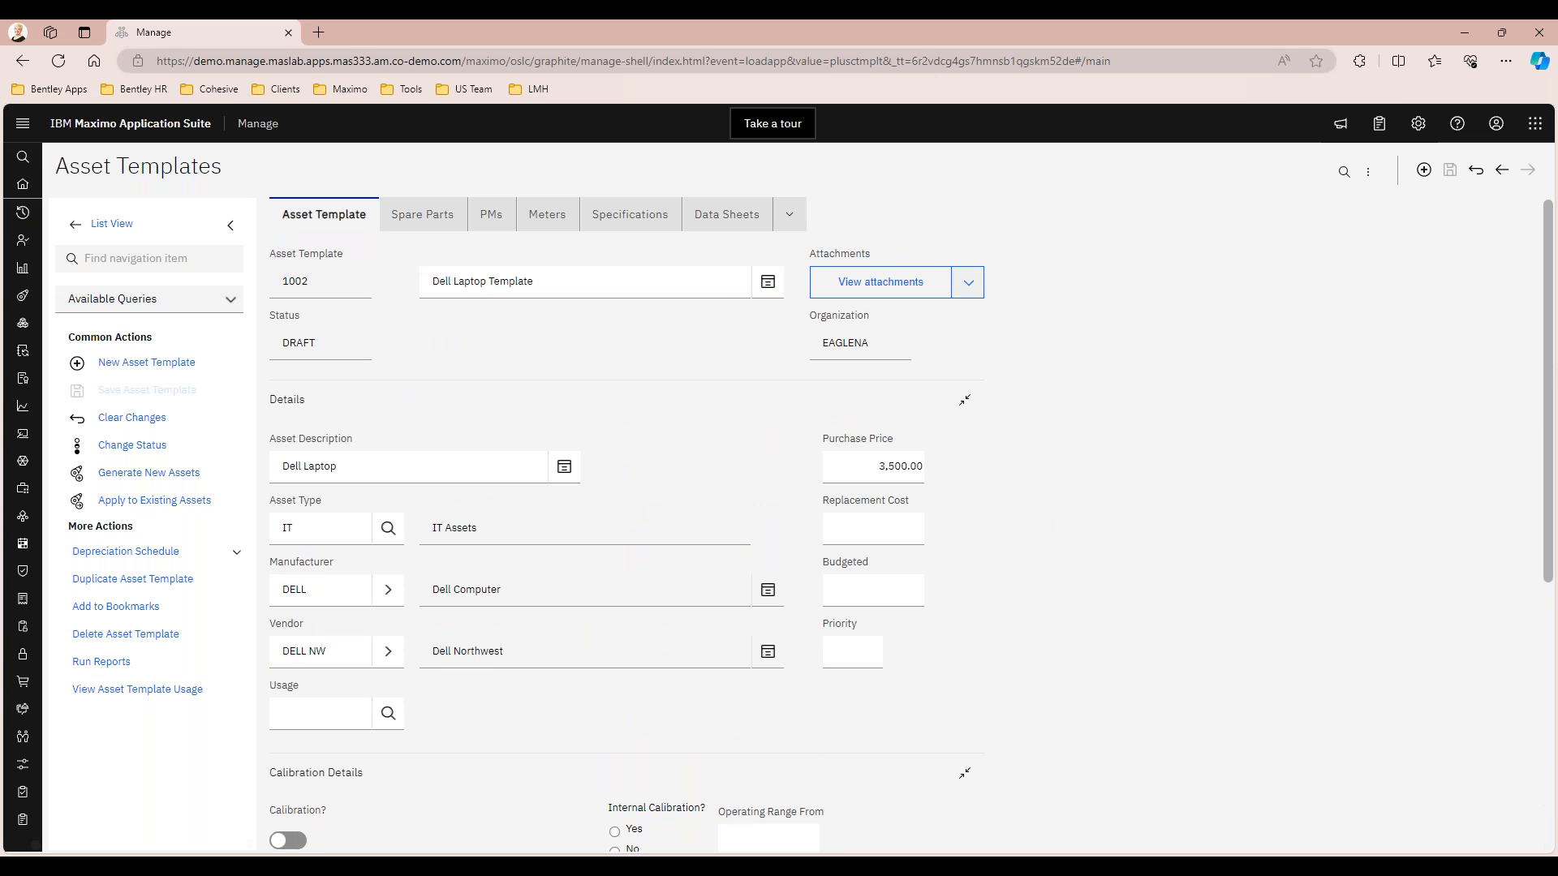
Check the spare parts and the preventive maintenance records attached to the Dell Laptop Template
click(425, 216)
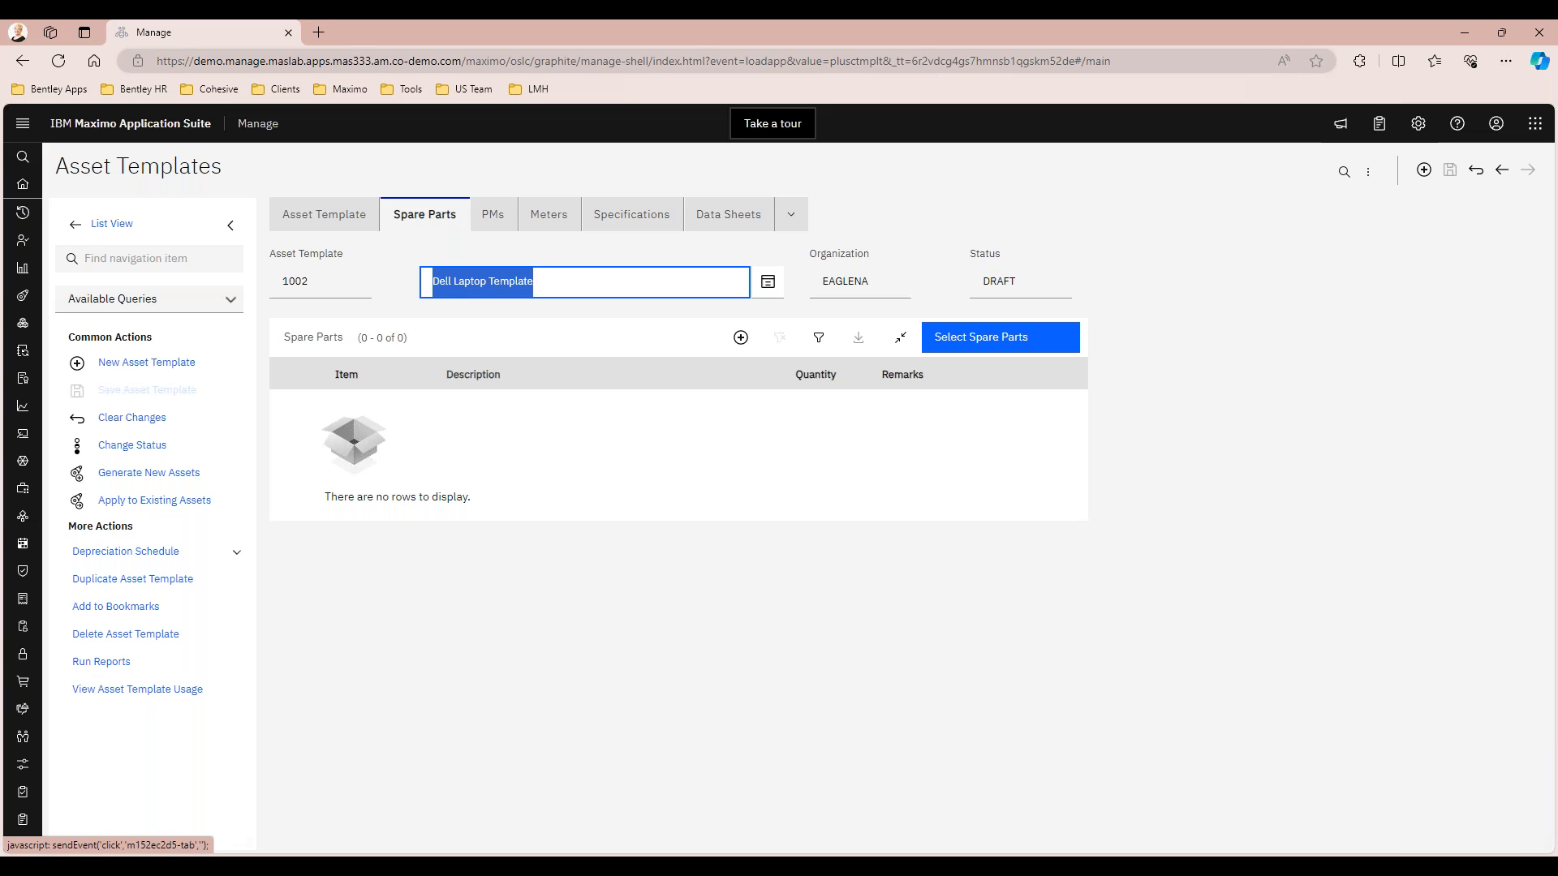
click(394, 258)
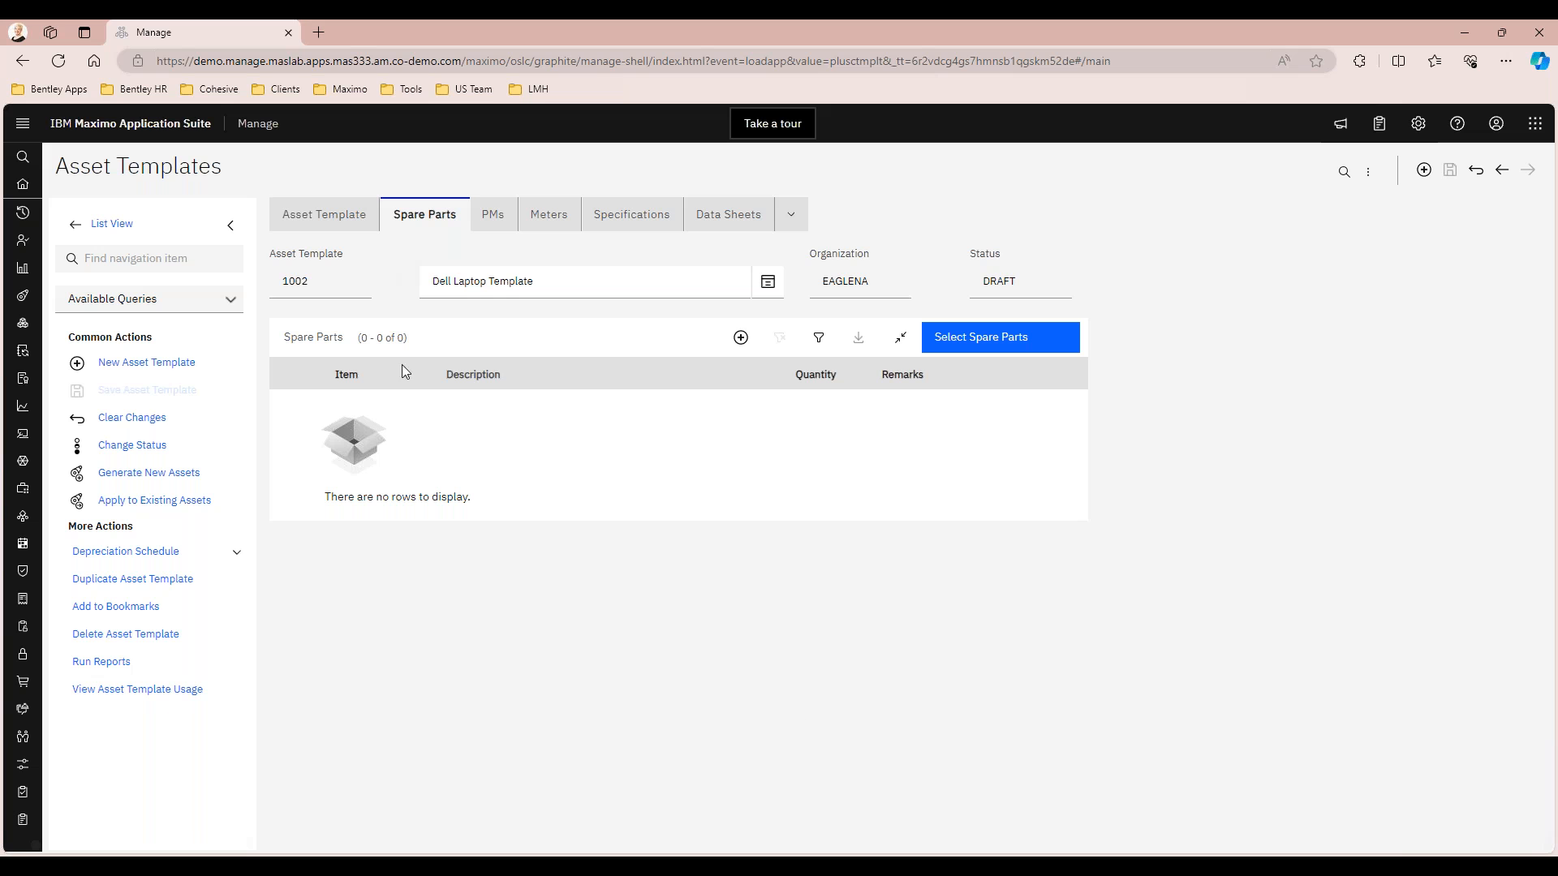
click(493, 216)
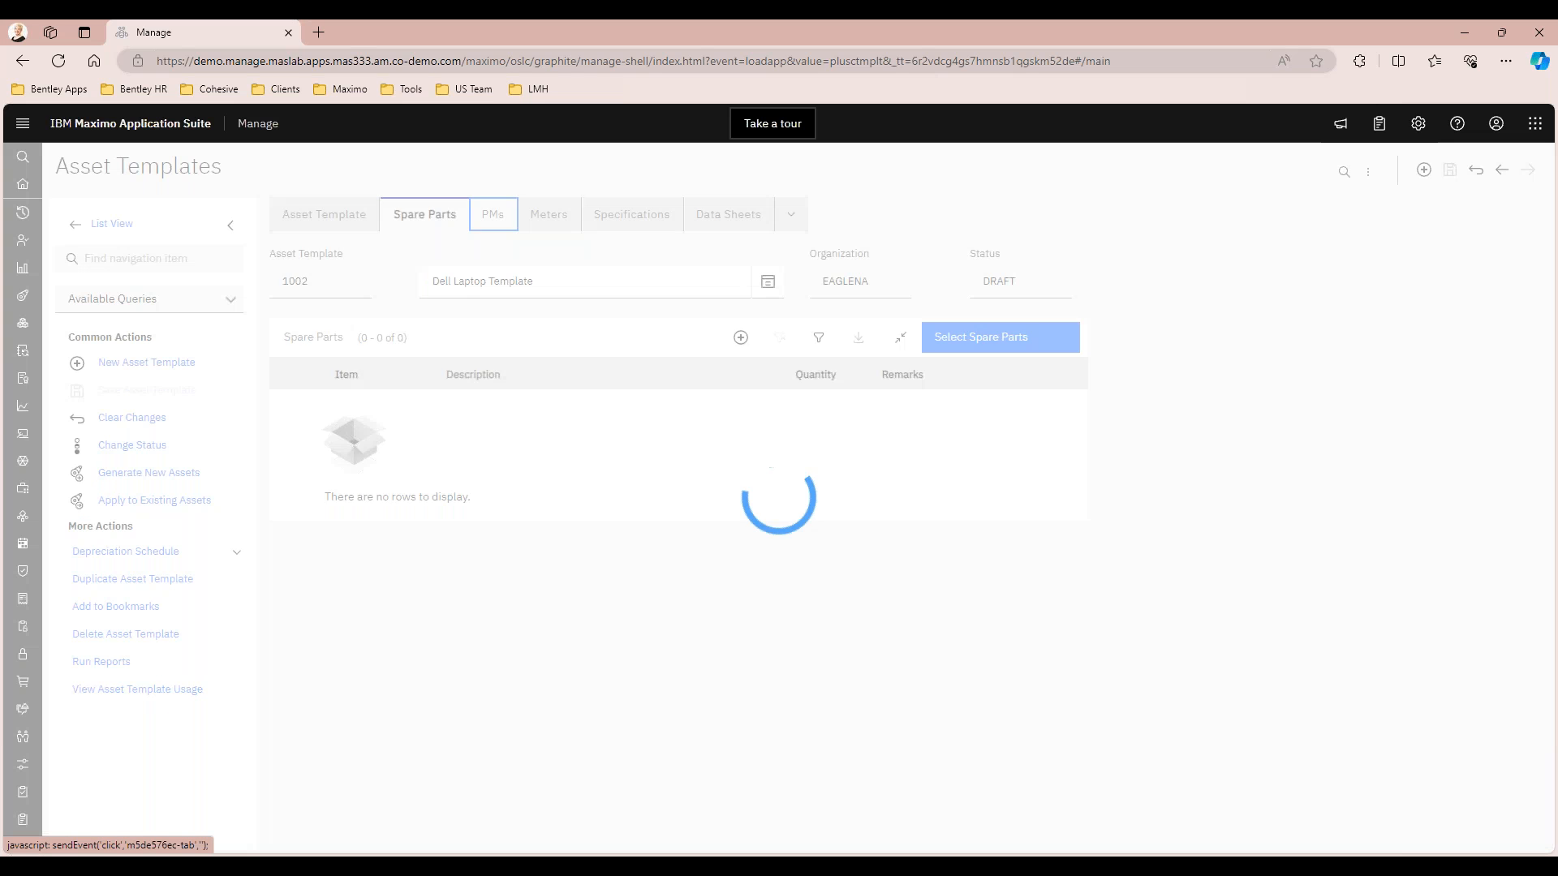
click(523, 322)
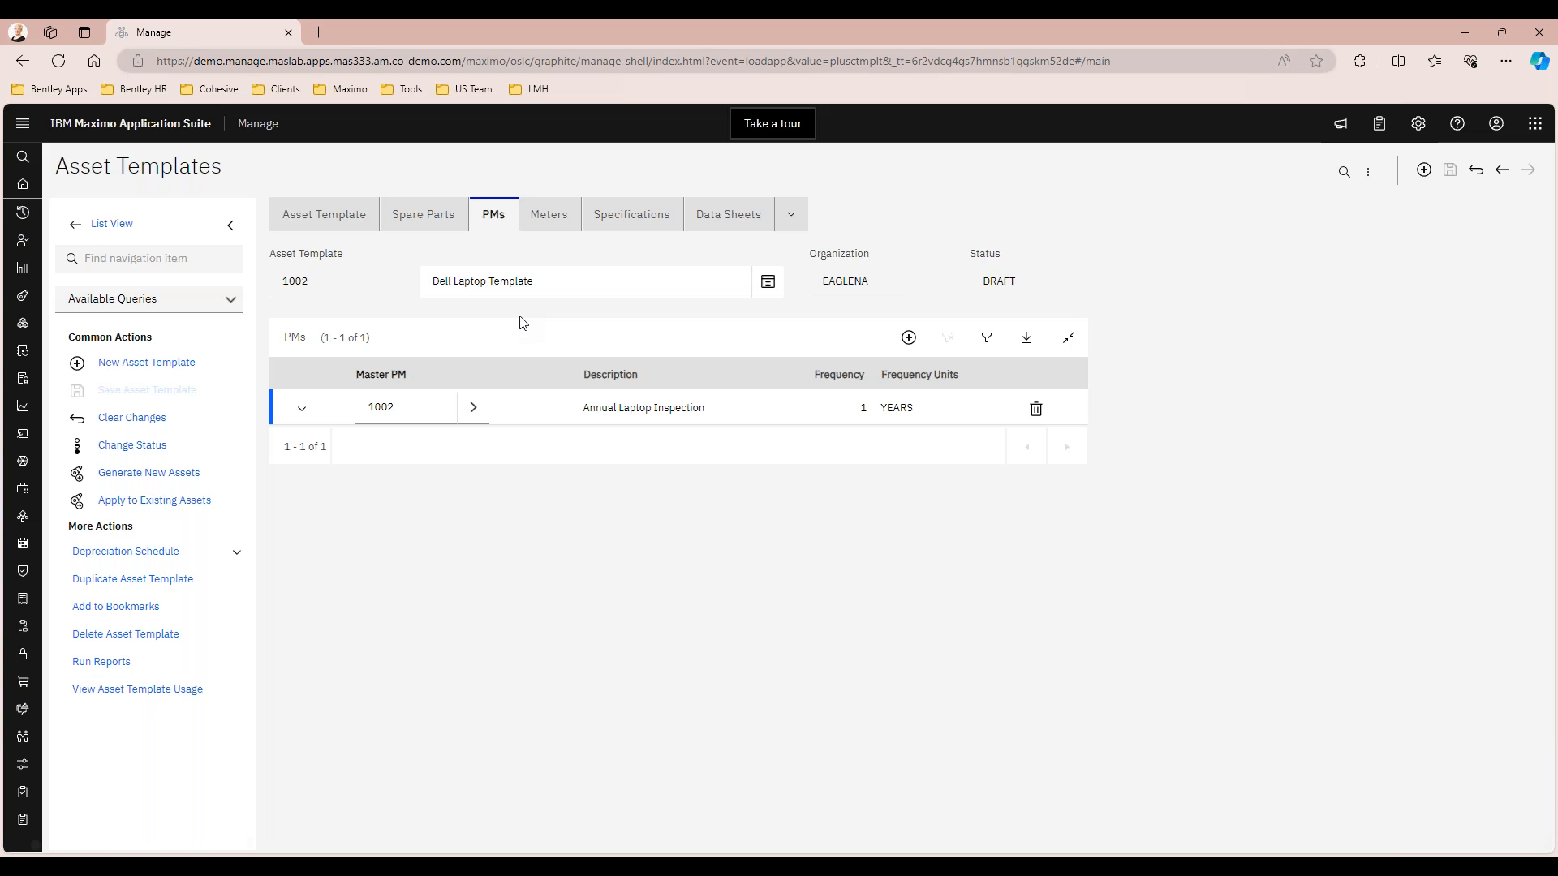
Go to the Annual Laptop Inspection master PM from the template and review its work order information and lead time
click(474, 408)
click(511, 469)
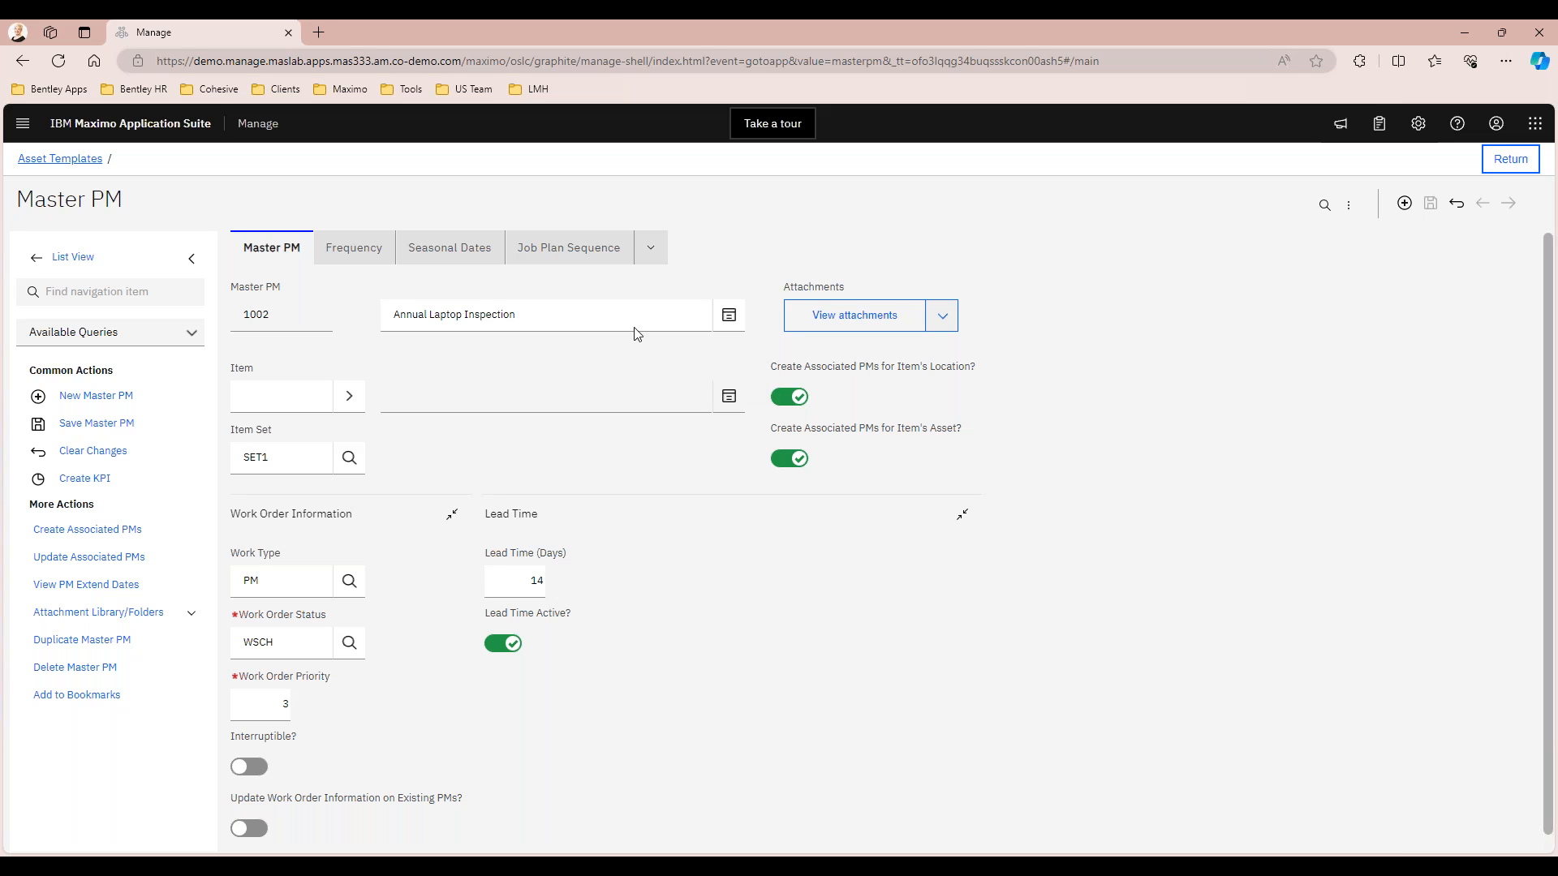
scroll(487, 406, down, 1)
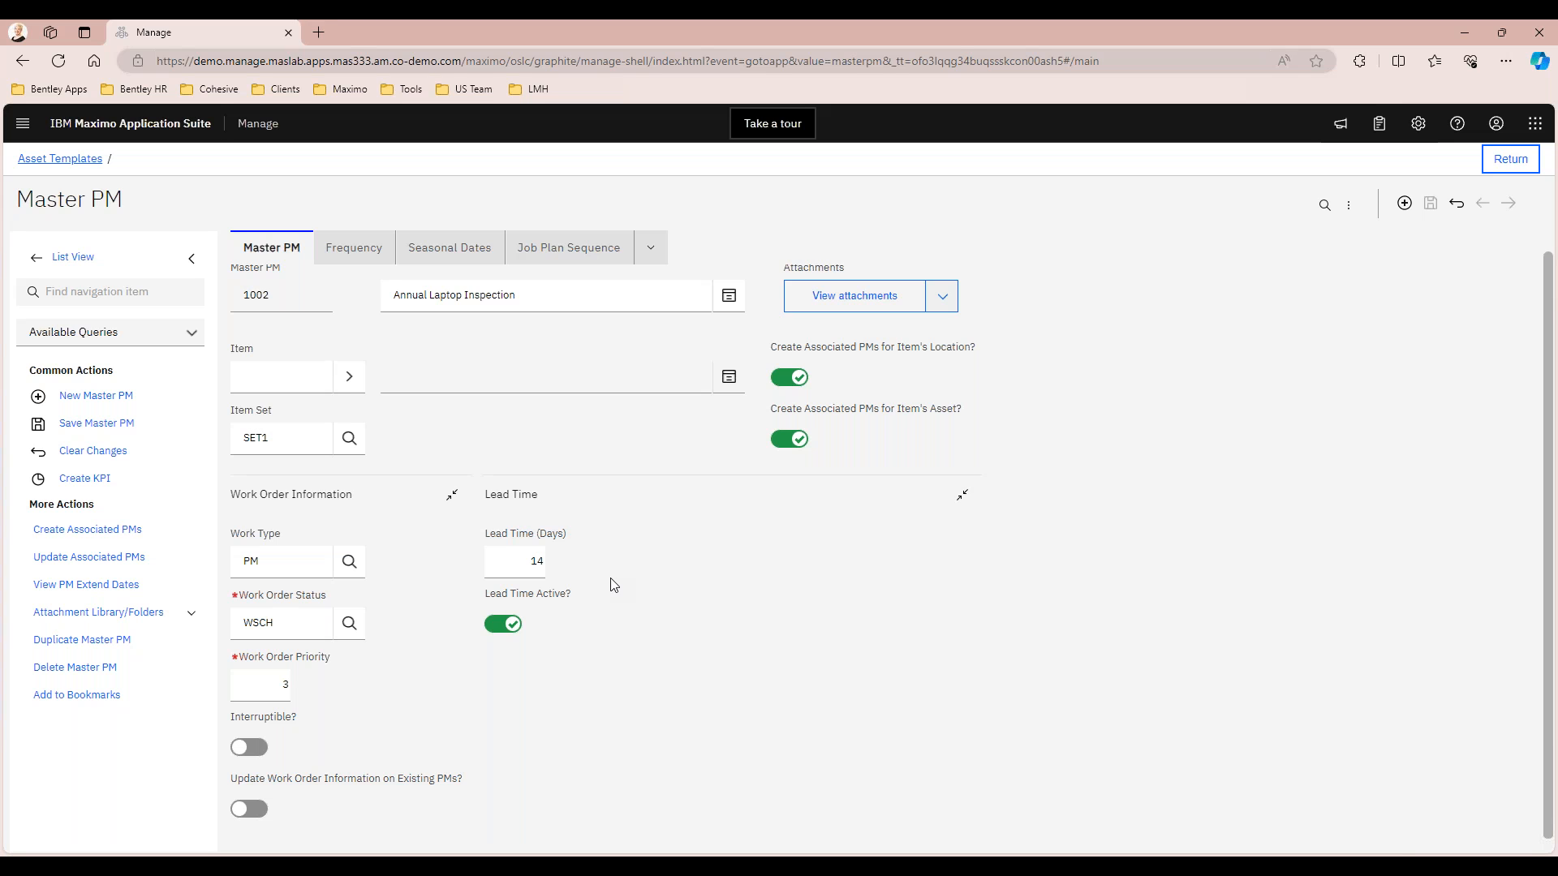
scroll(357, 324, up, 1)
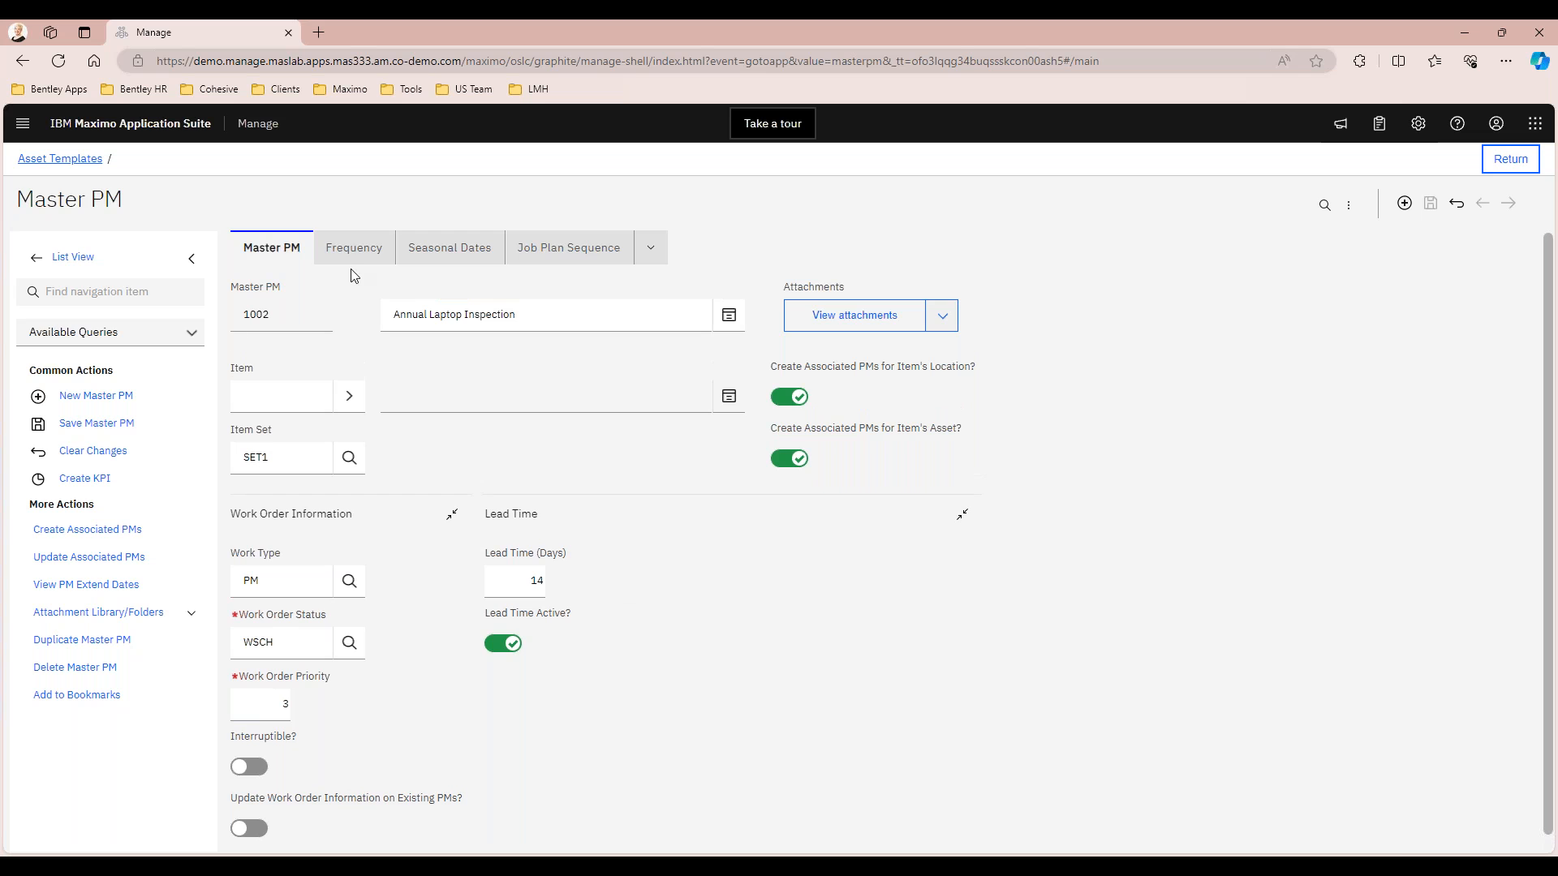
Review the frequency, seasonal dates and job plan sequence of the Annual Laptop Inspection master PM
click(353, 256)
click(353, 257)
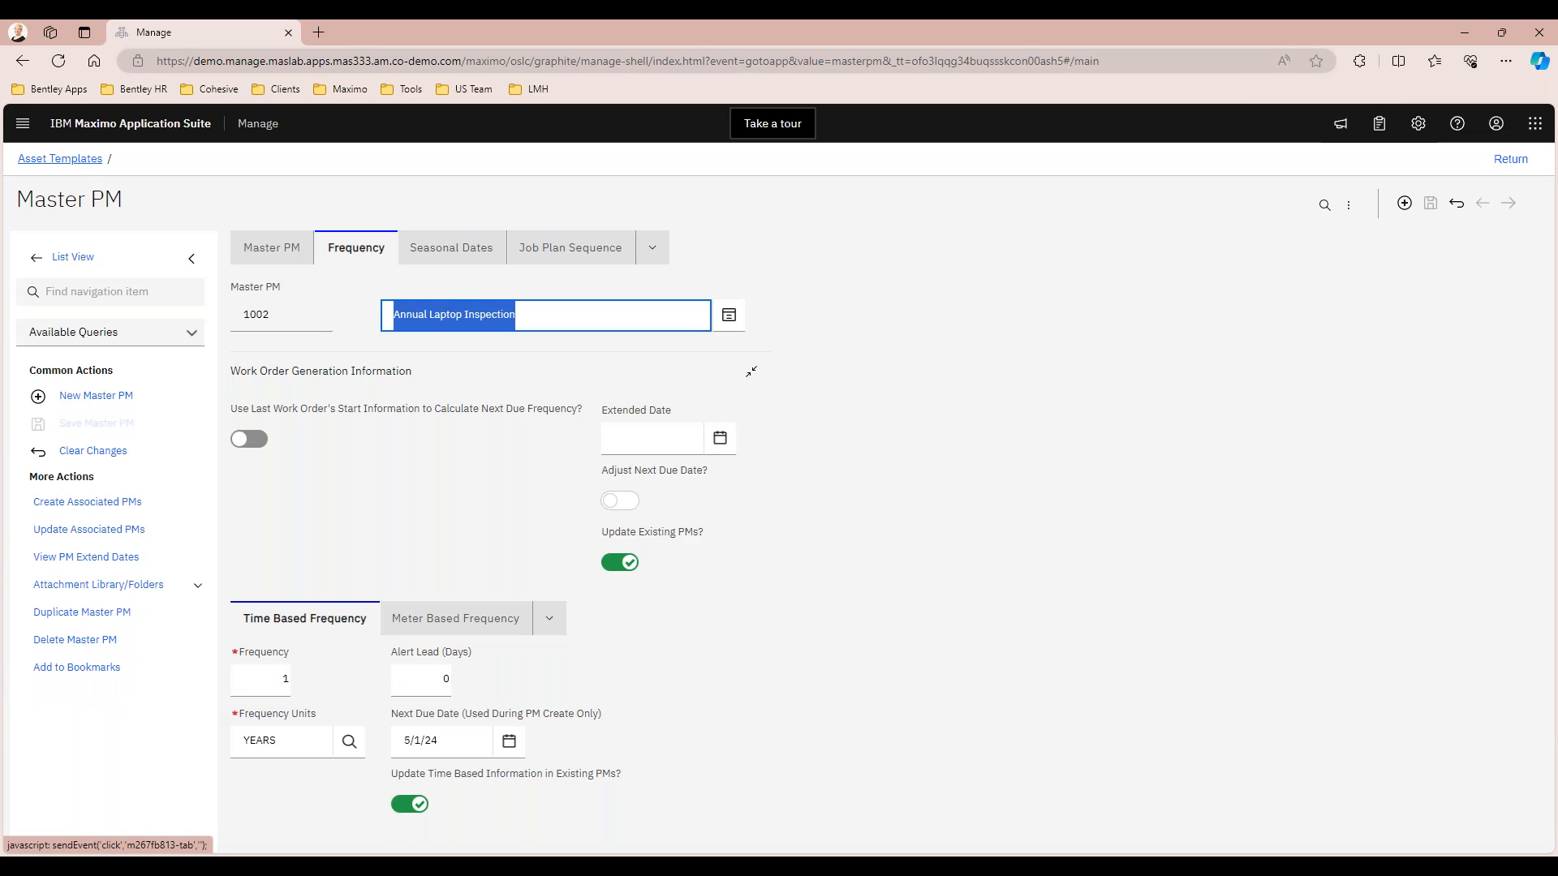
click(453, 454)
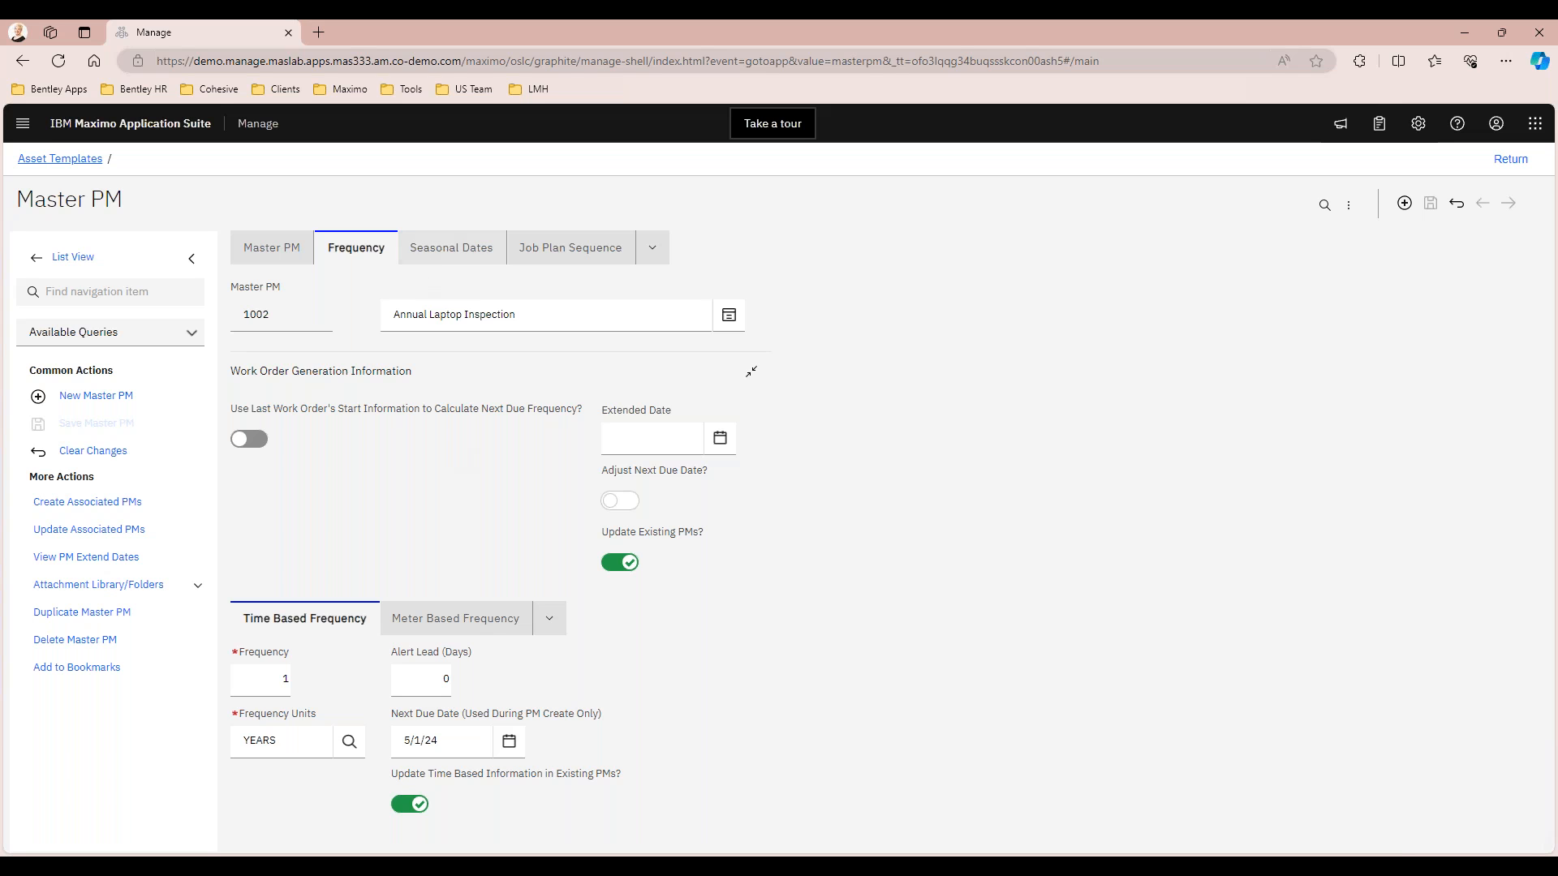
click(451, 247)
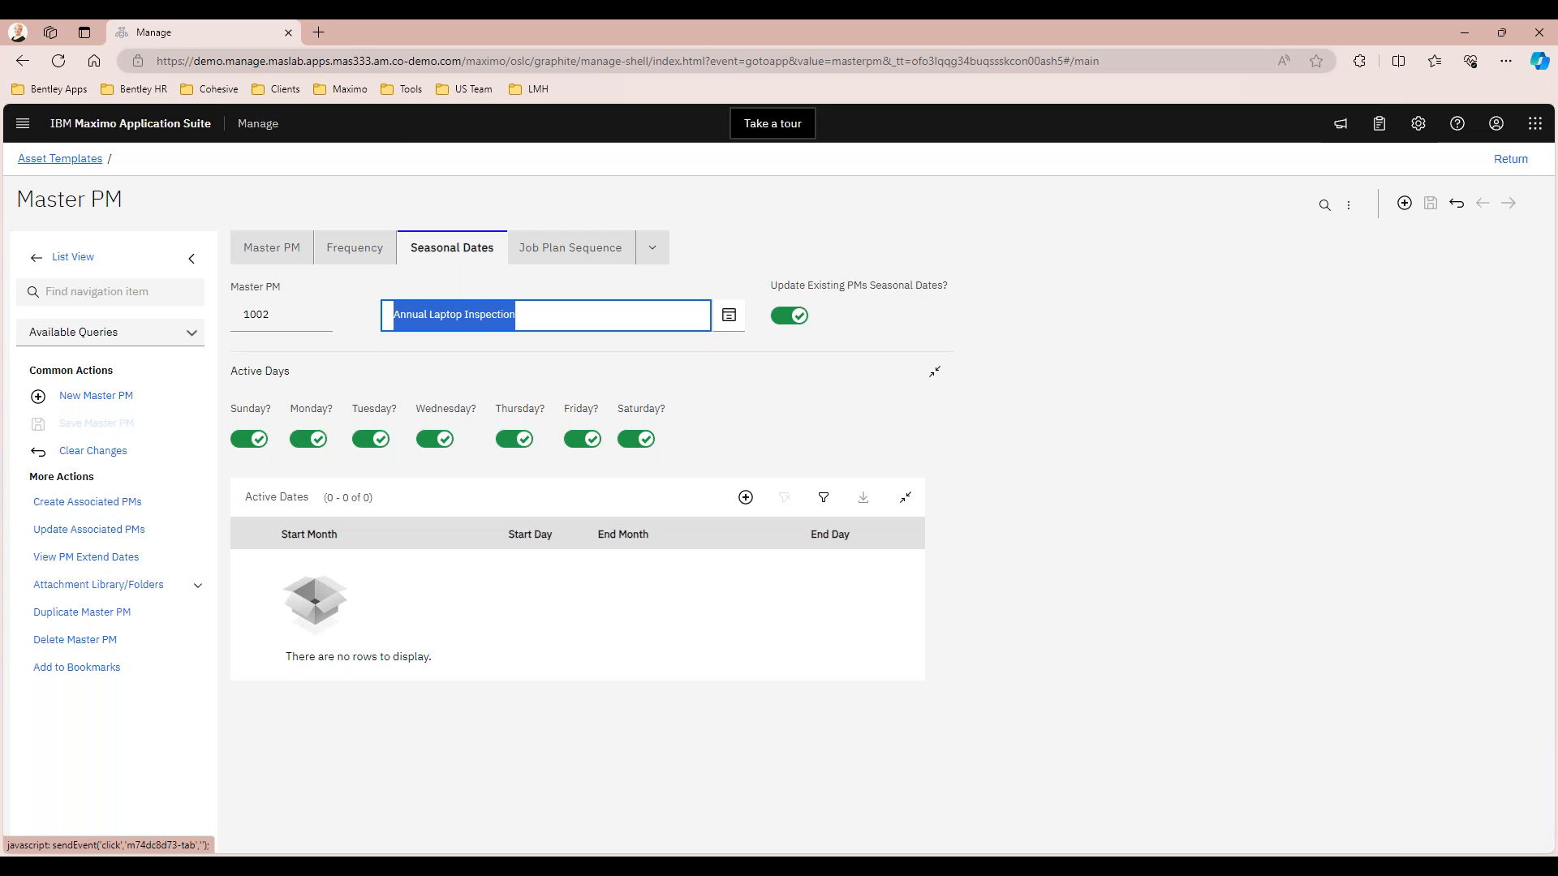
click(568, 250)
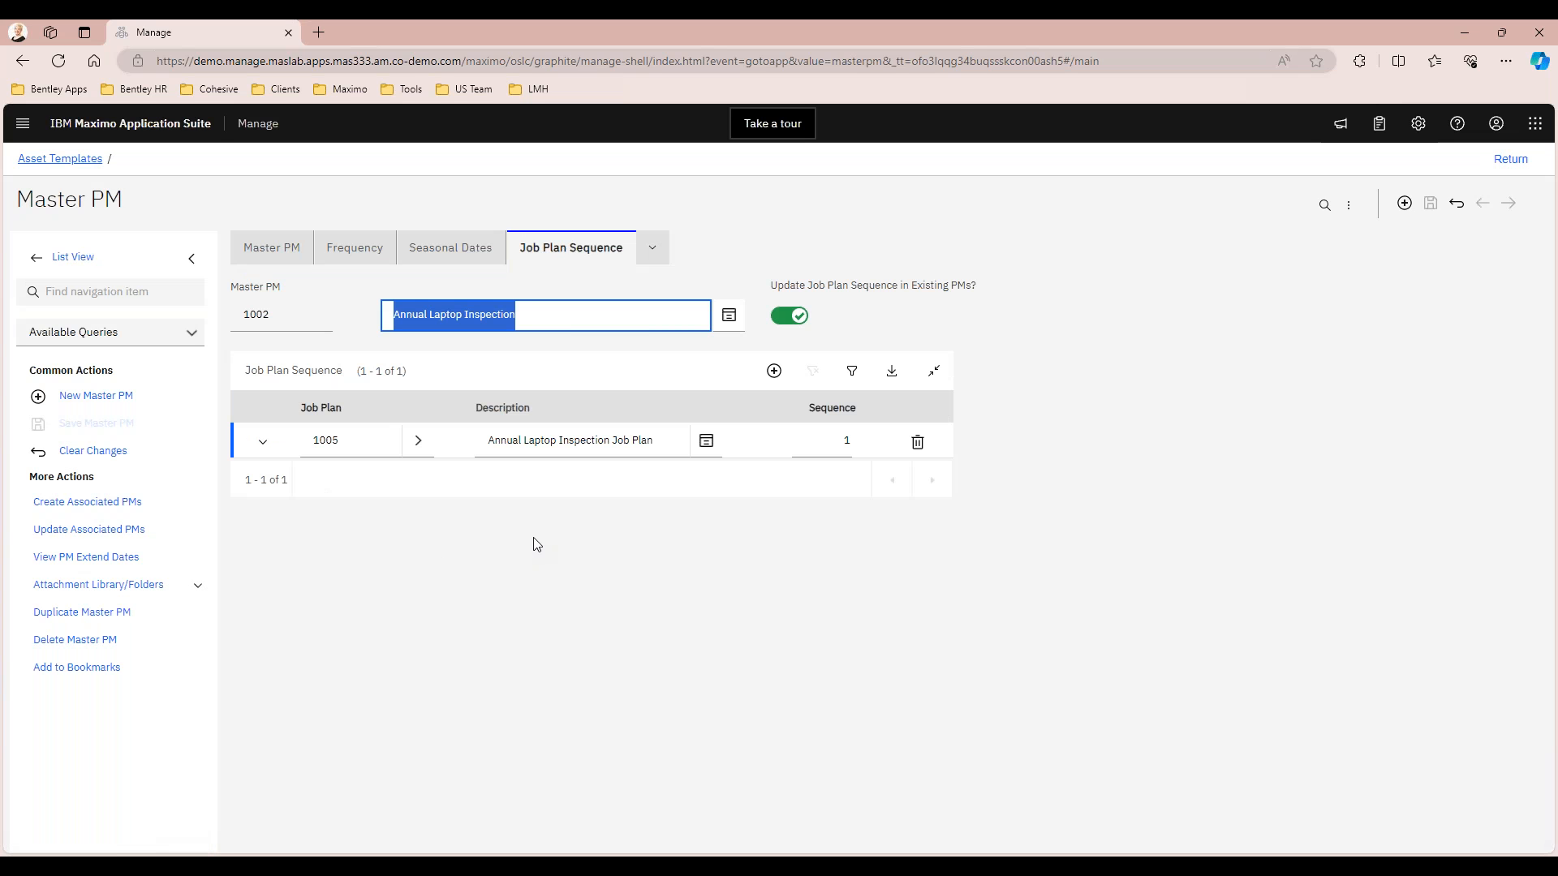
Go to the Annual Laptop Inspection Job Plan from the job plan sequence and examine its tasks and planned labor
click(418, 440)
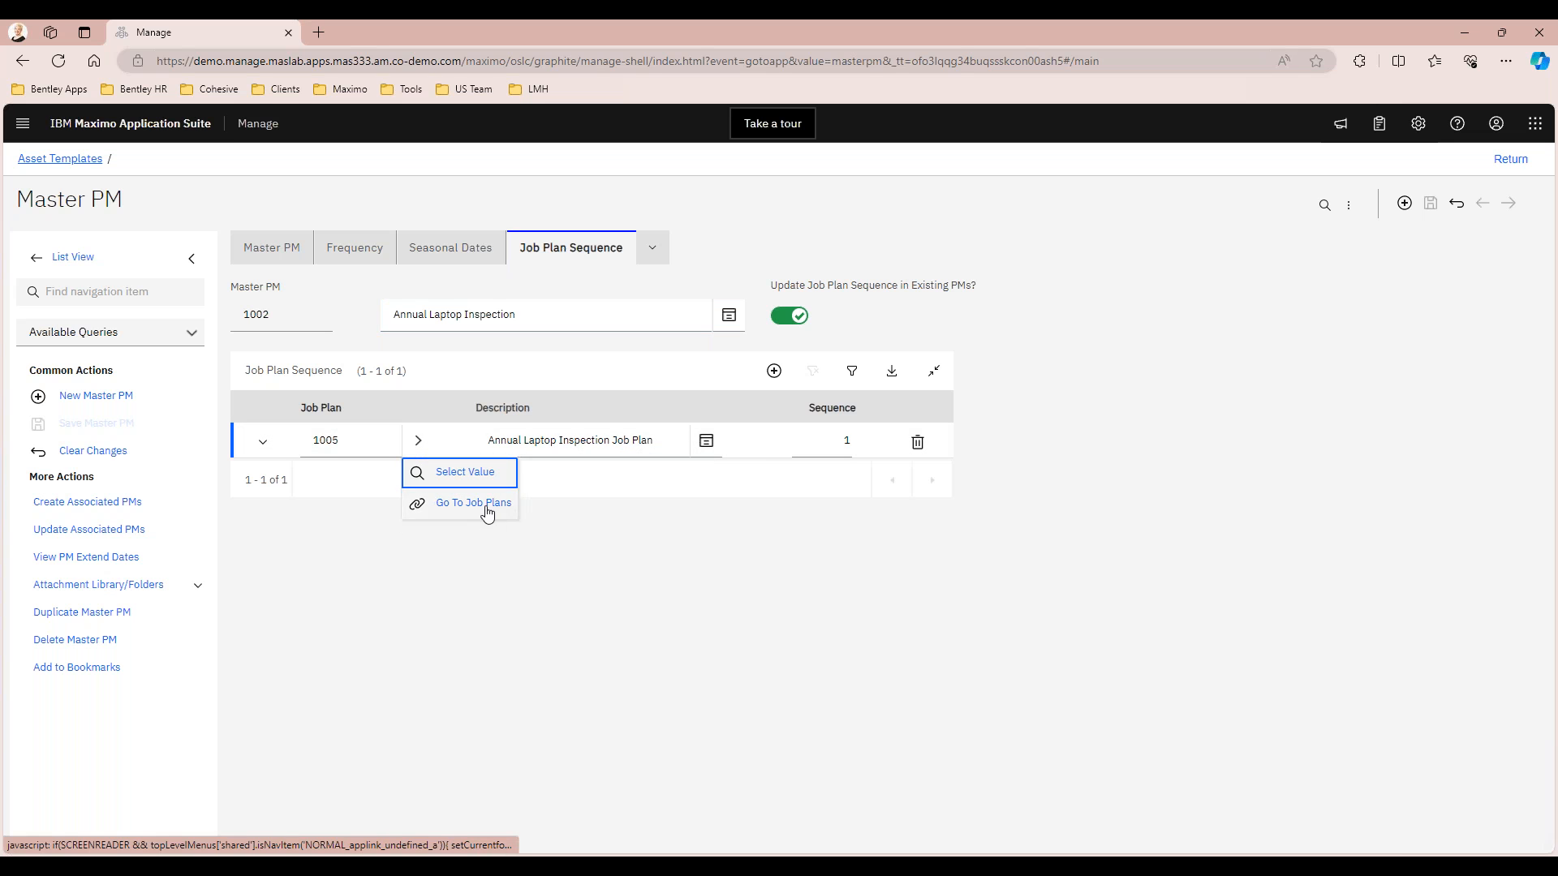
click(485, 507)
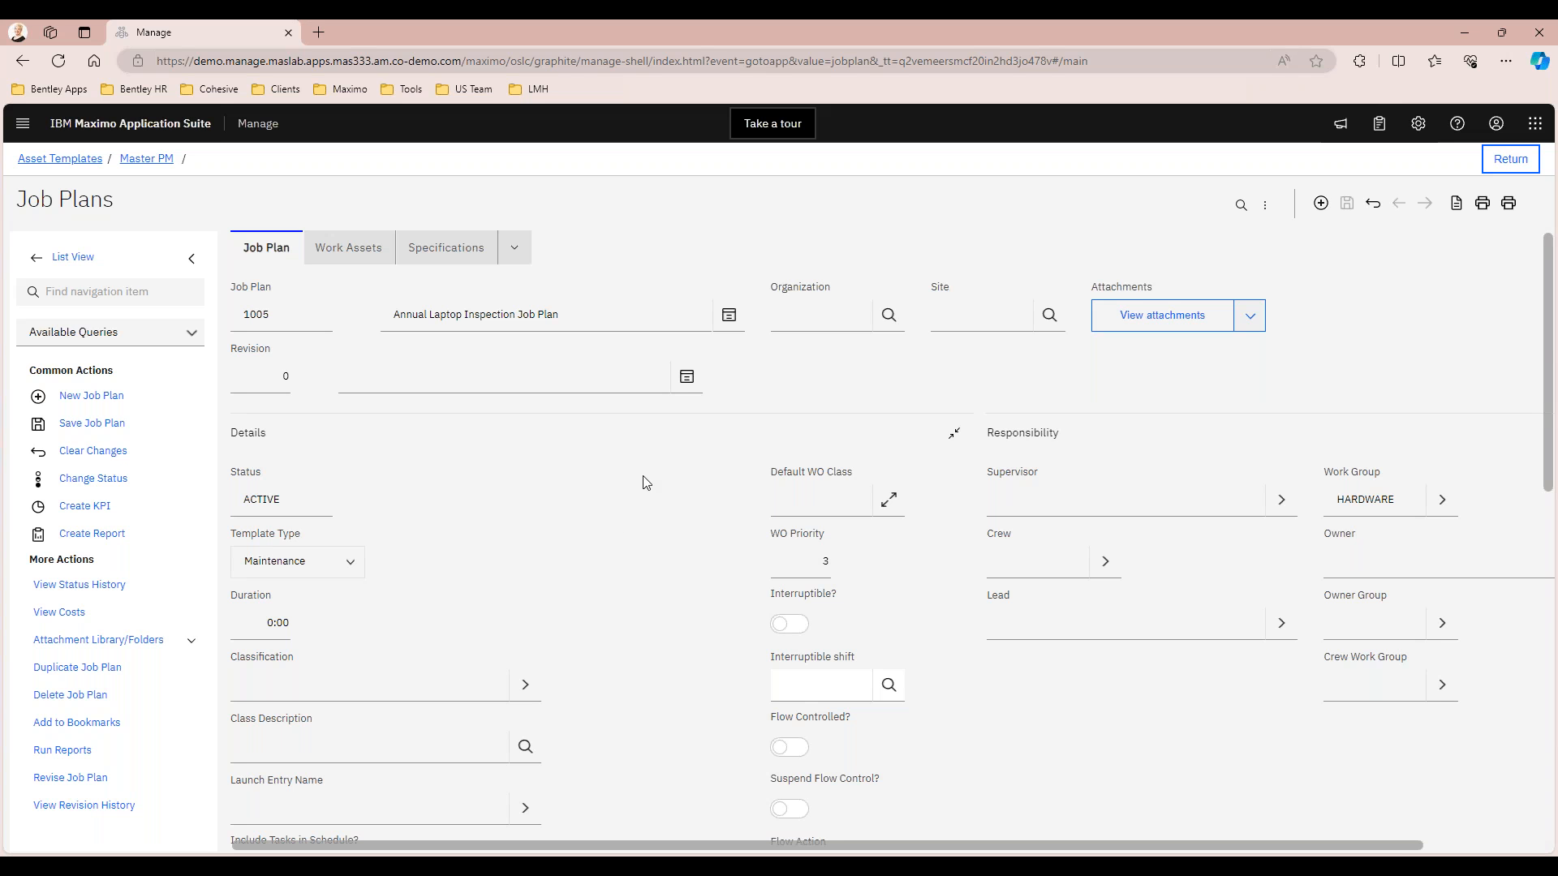
scroll(636, 490, down, 3)
scroll(755, 389, down, 5)
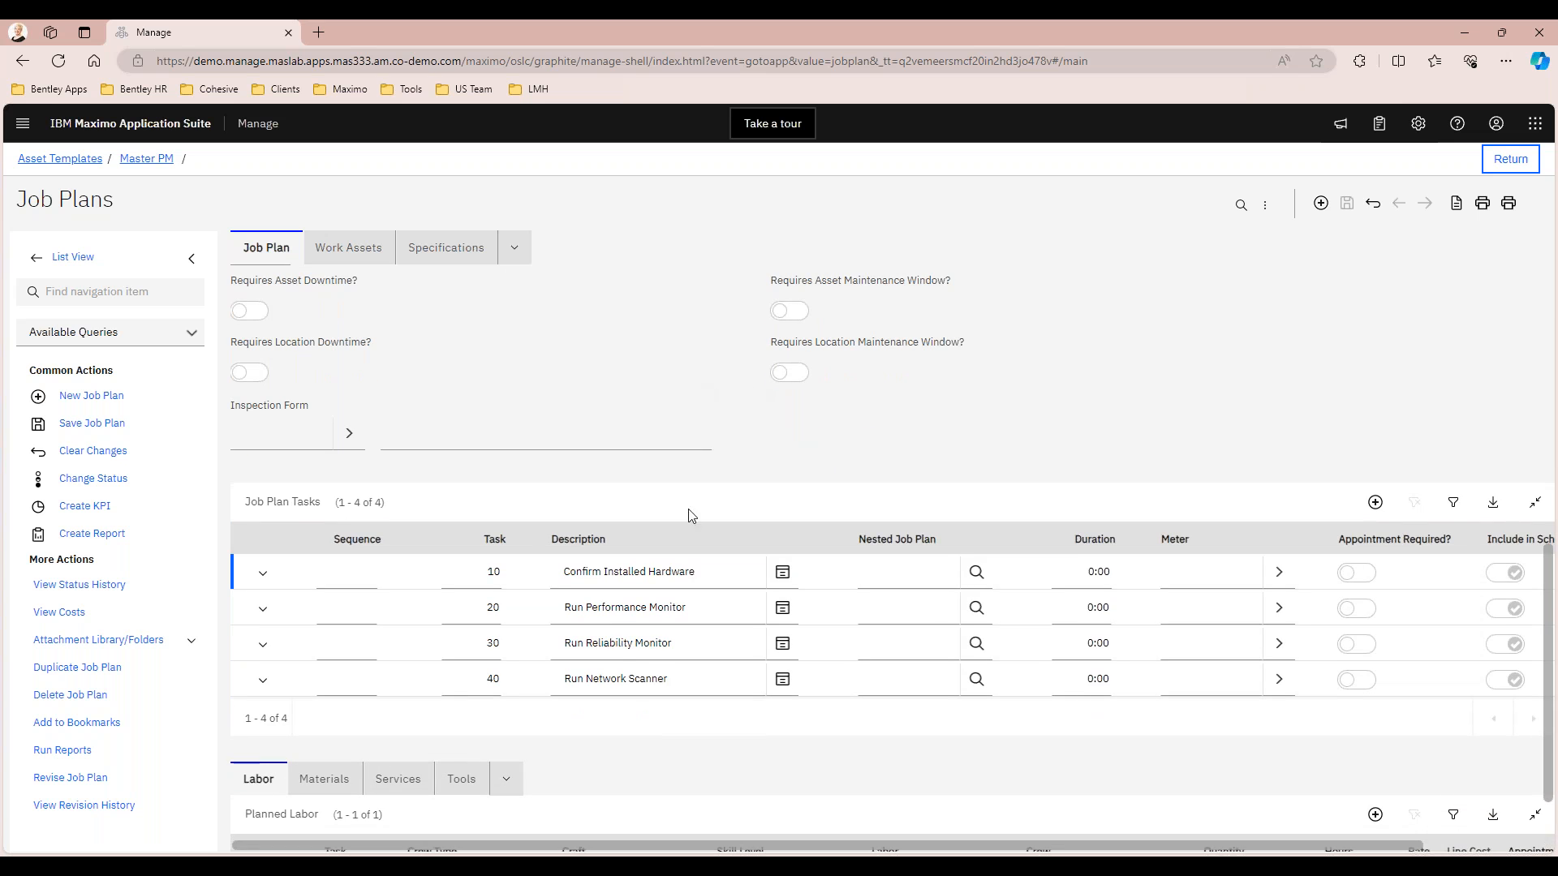
scroll(695, 467, down, 2)
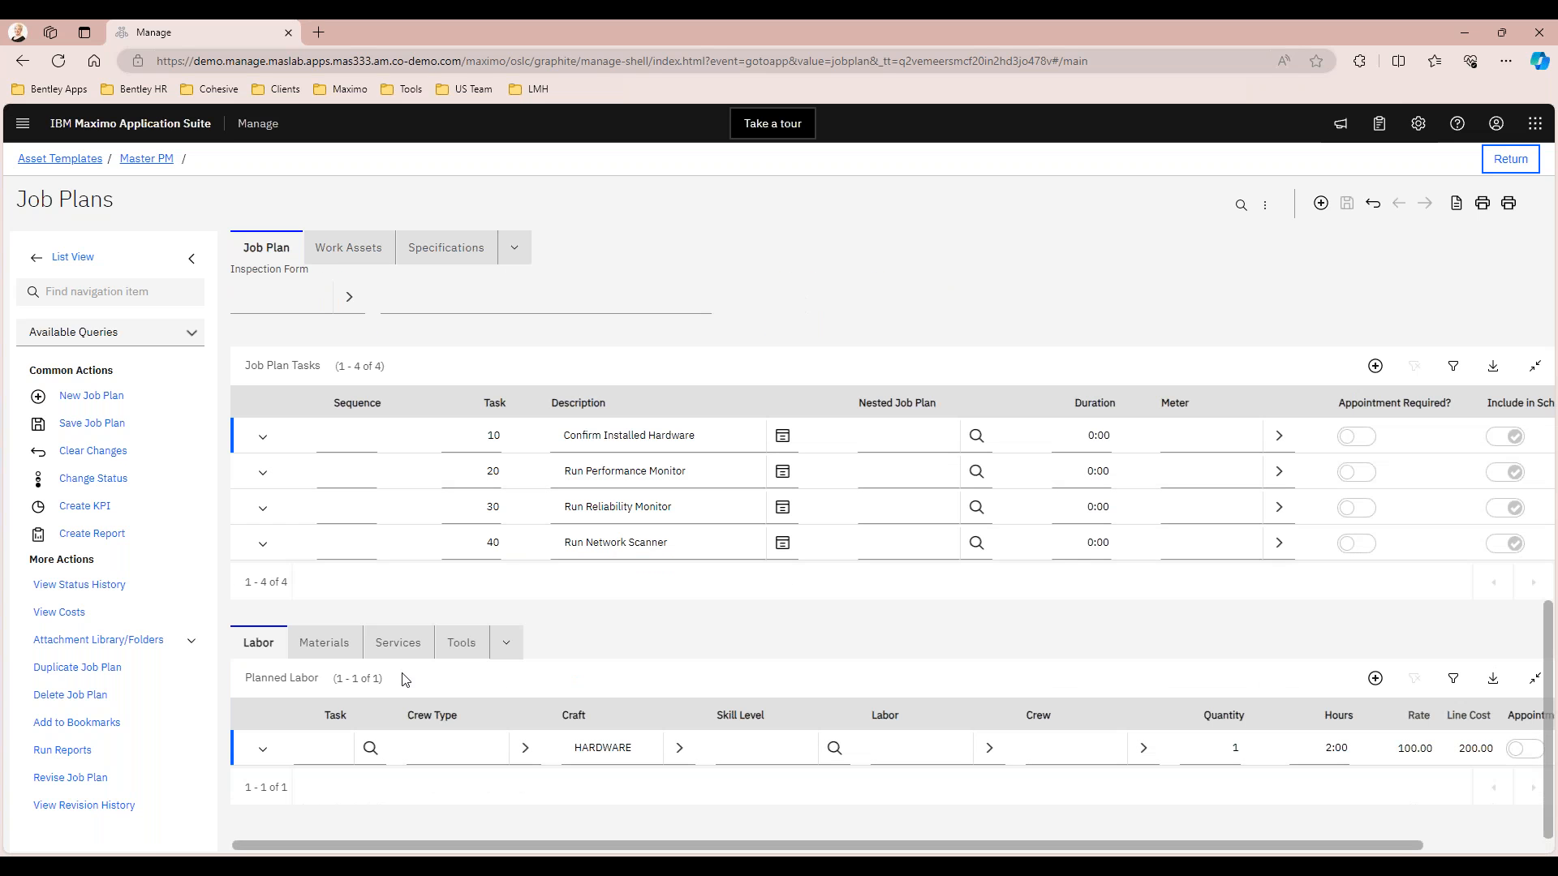
scroll(1126, 533, up, 10)
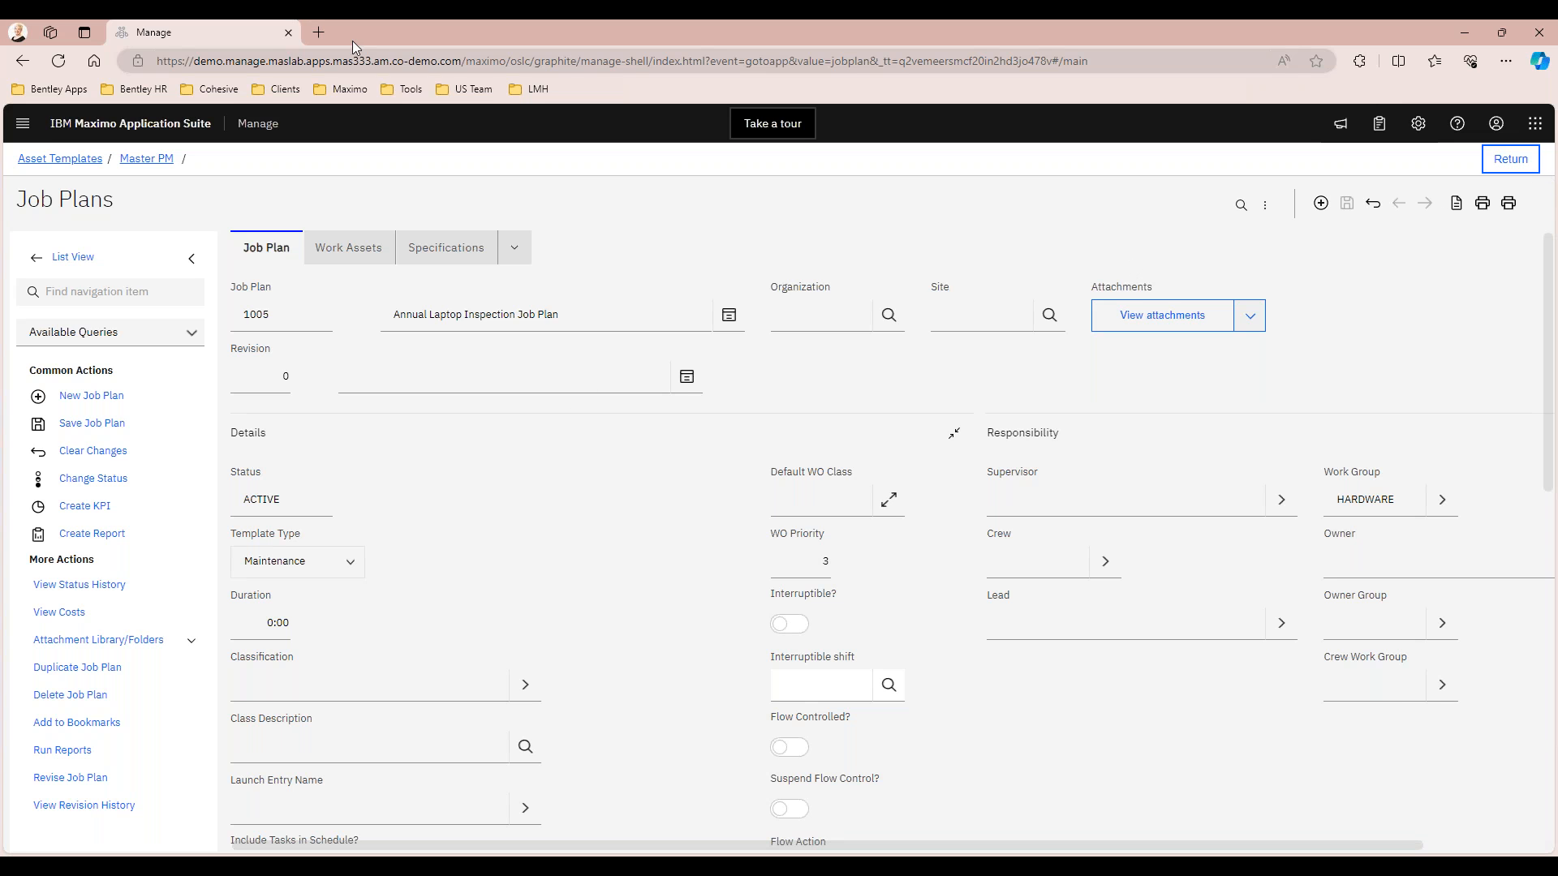
Return from the job plan through the master PM's main details to the Dell Laptop Template
click(150, 160)
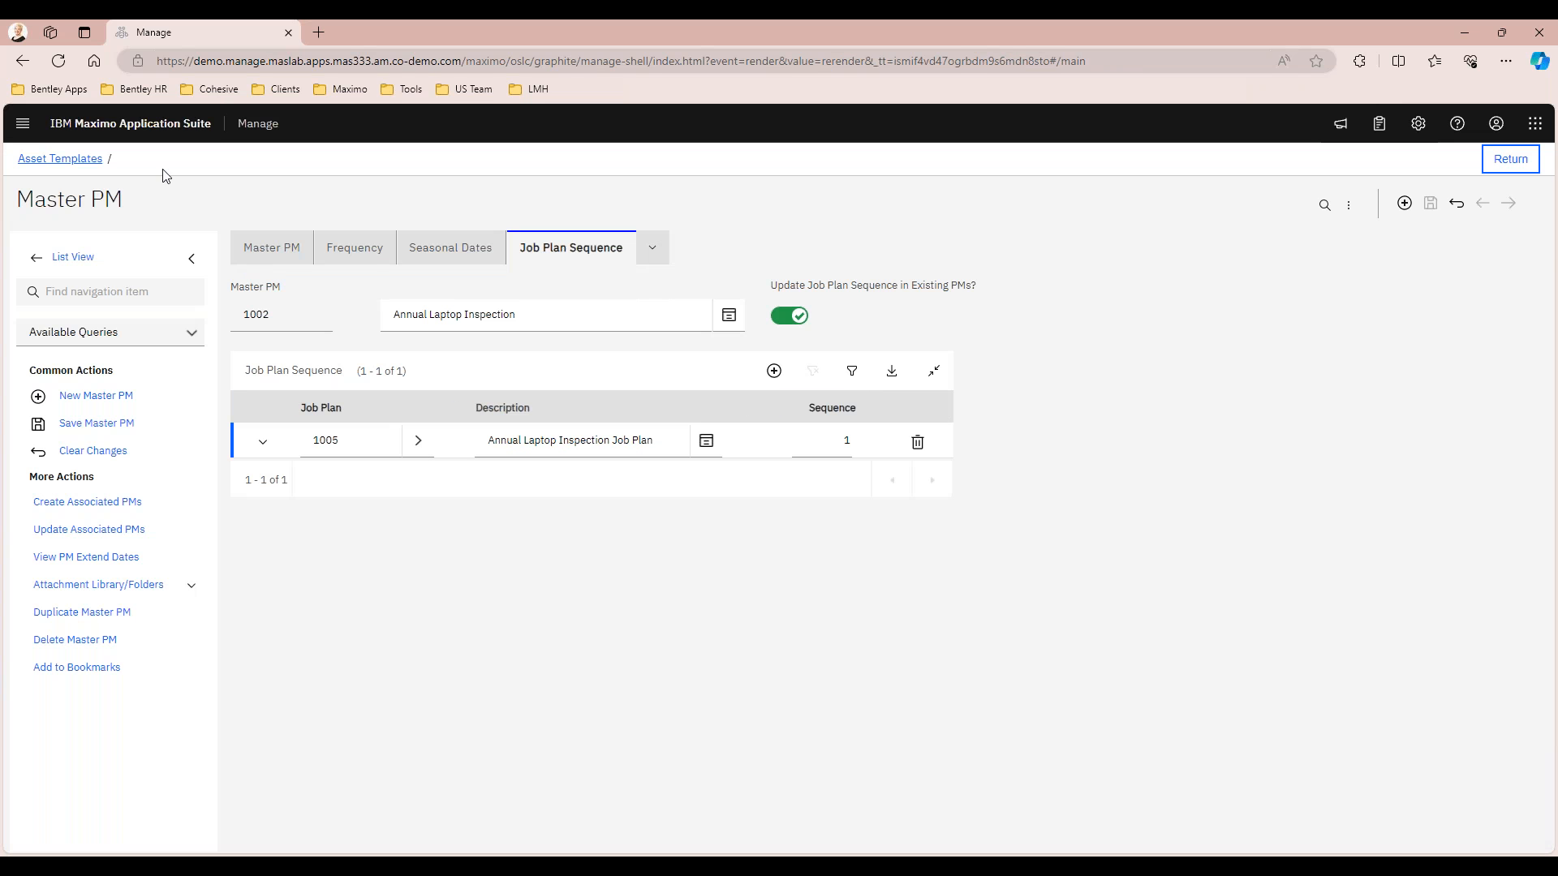
click(261, 249)
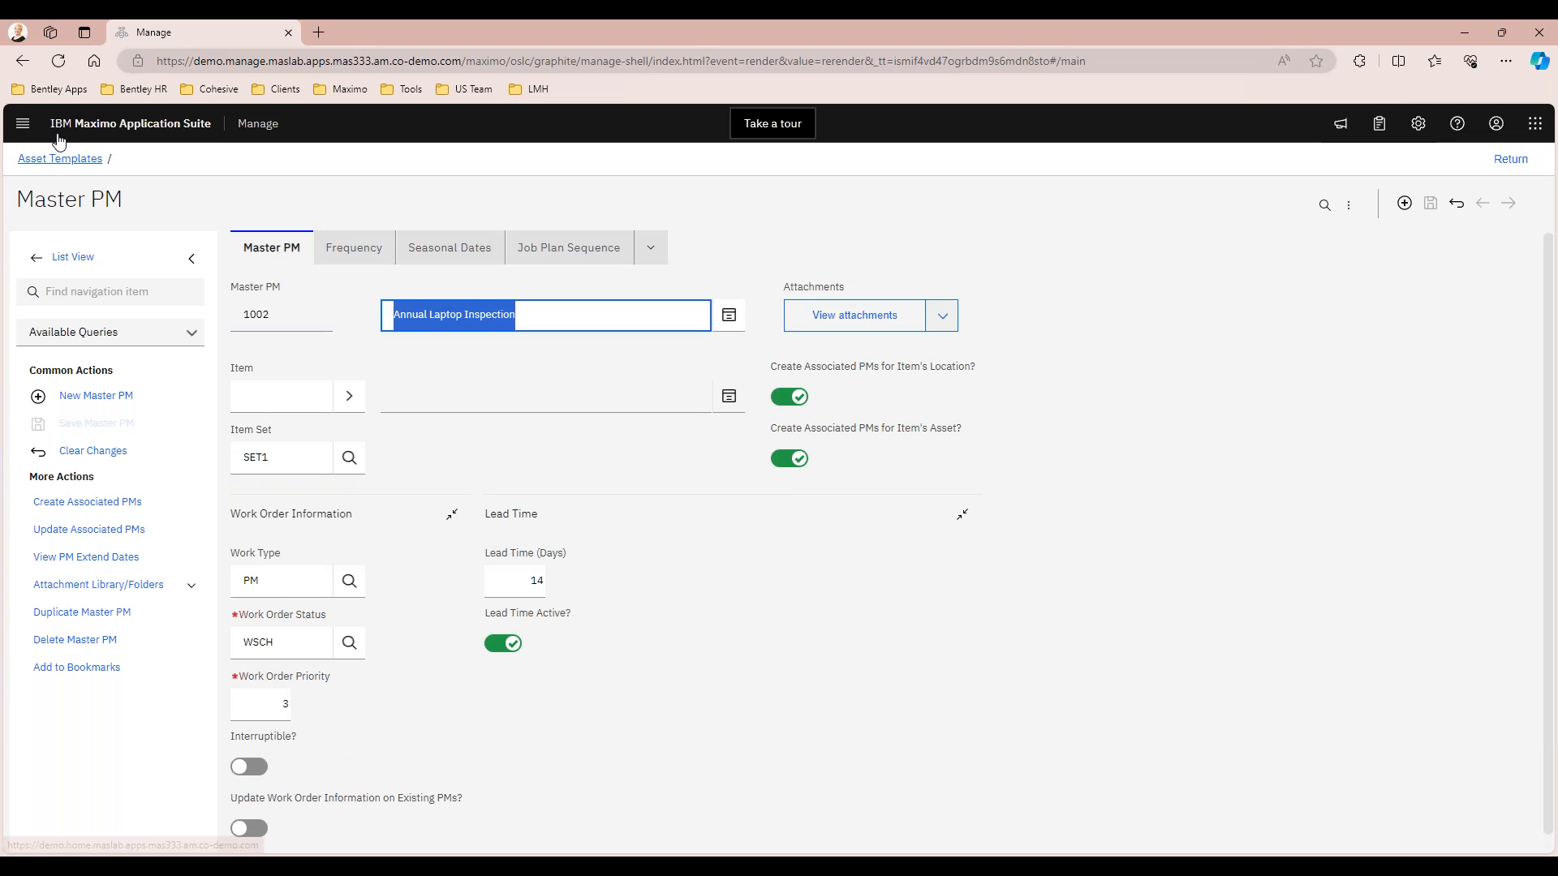
click(51, 160)
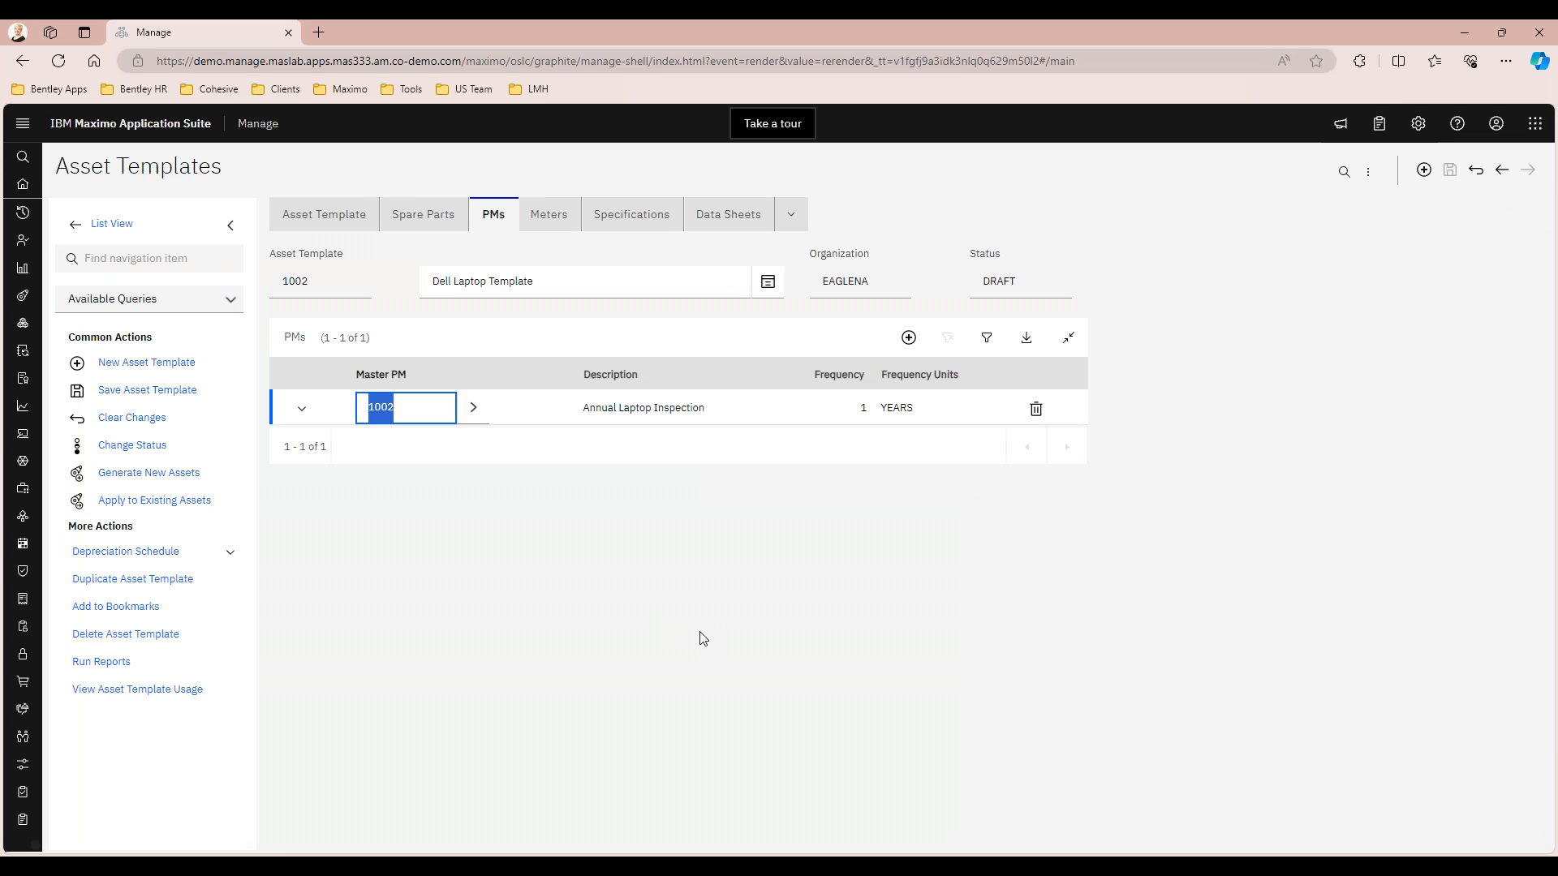
Review the Dell Laptop Template's meters and classification specifications, and return to its main details
click(550, 216)
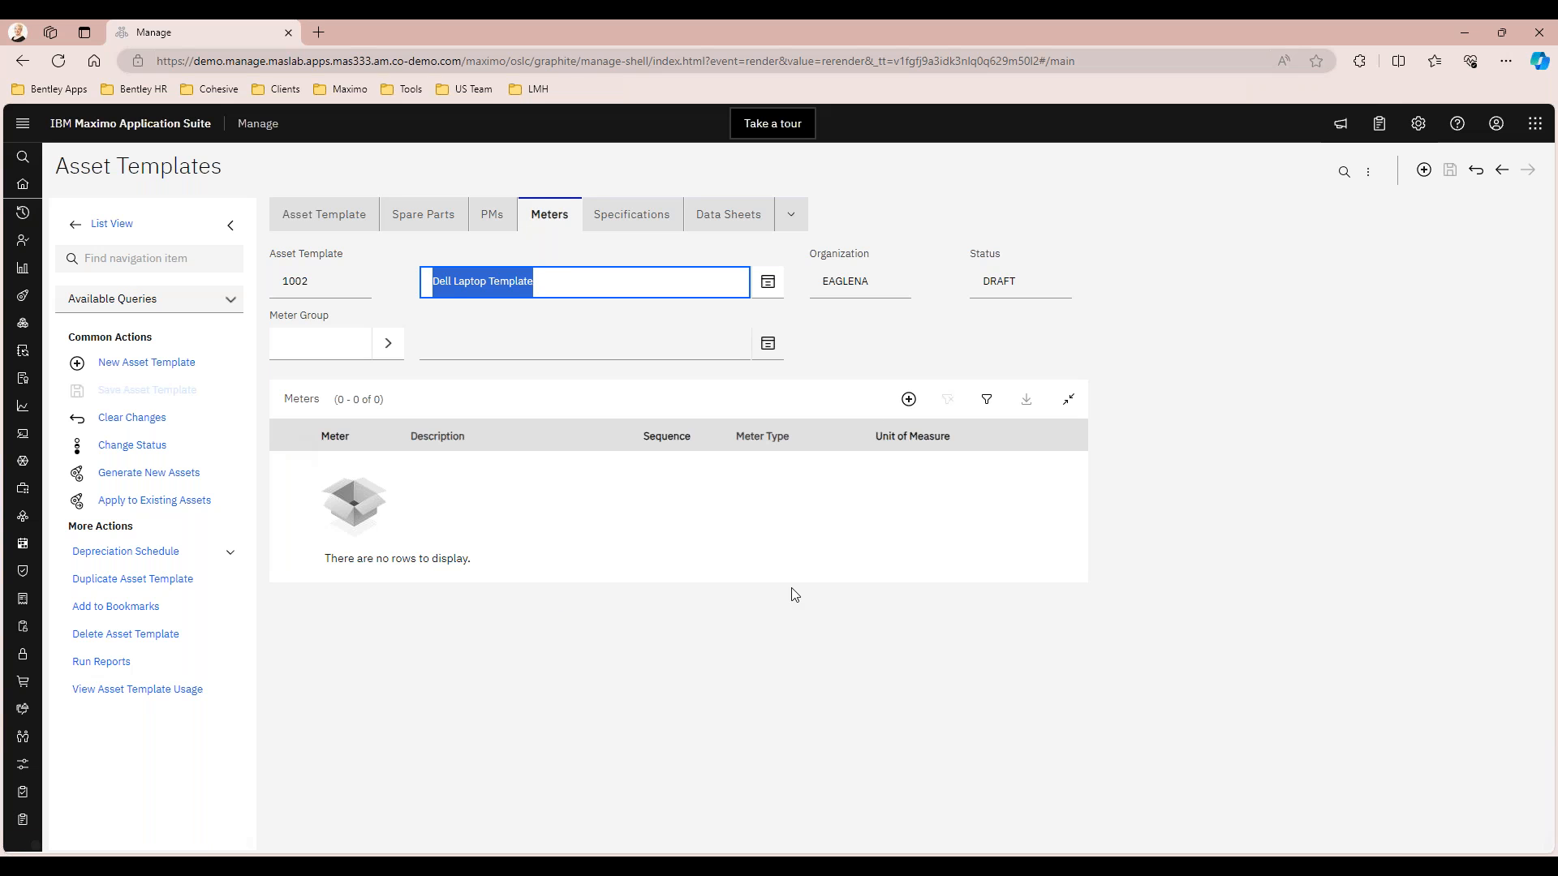
click(632, 215)
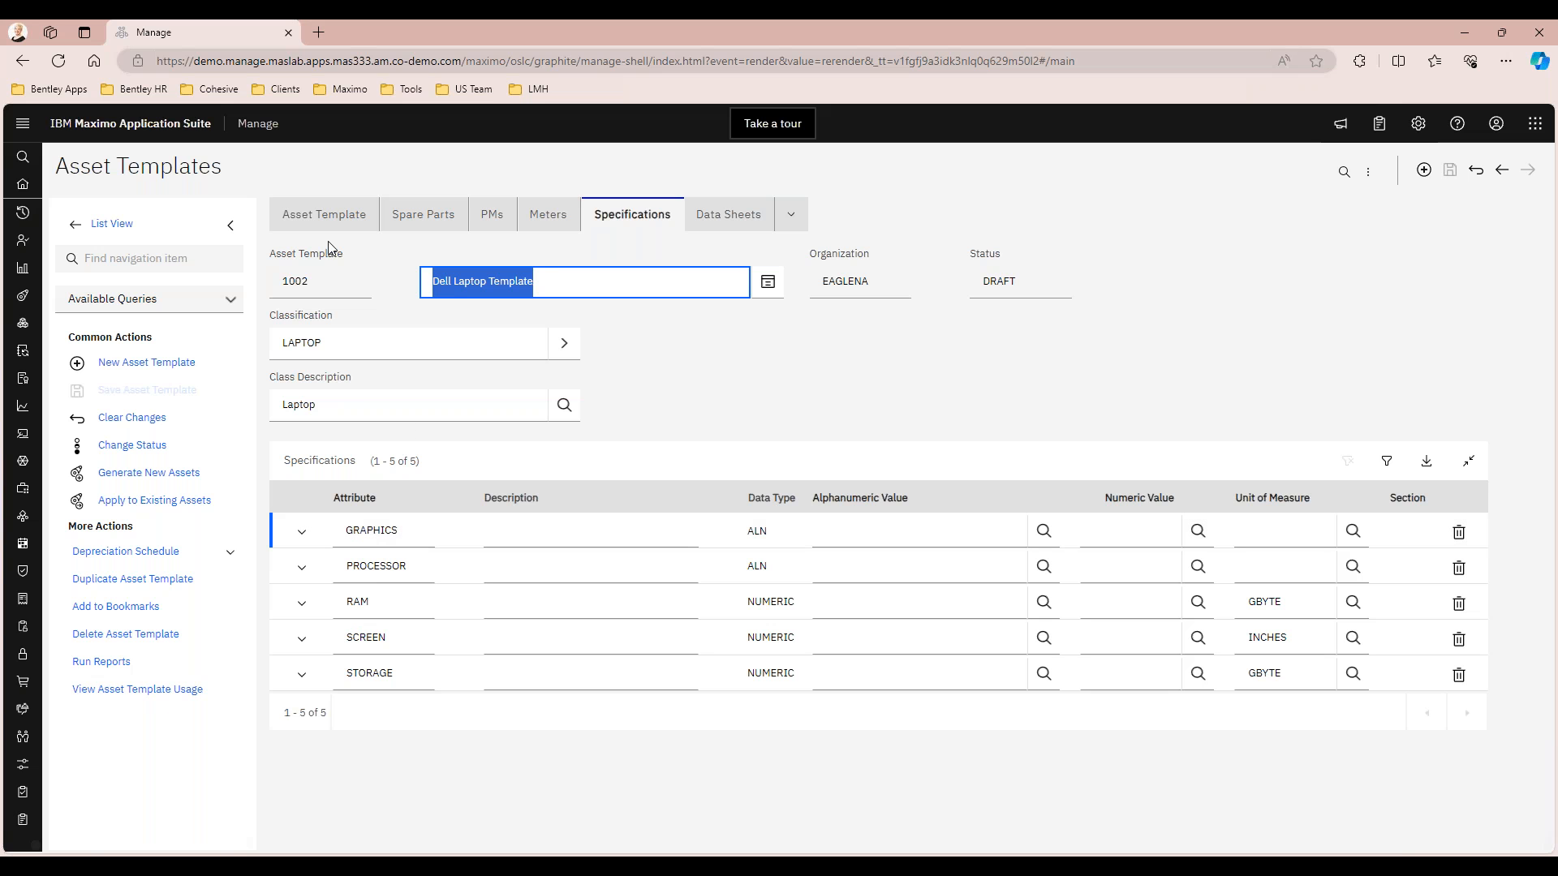
click(323, 214)
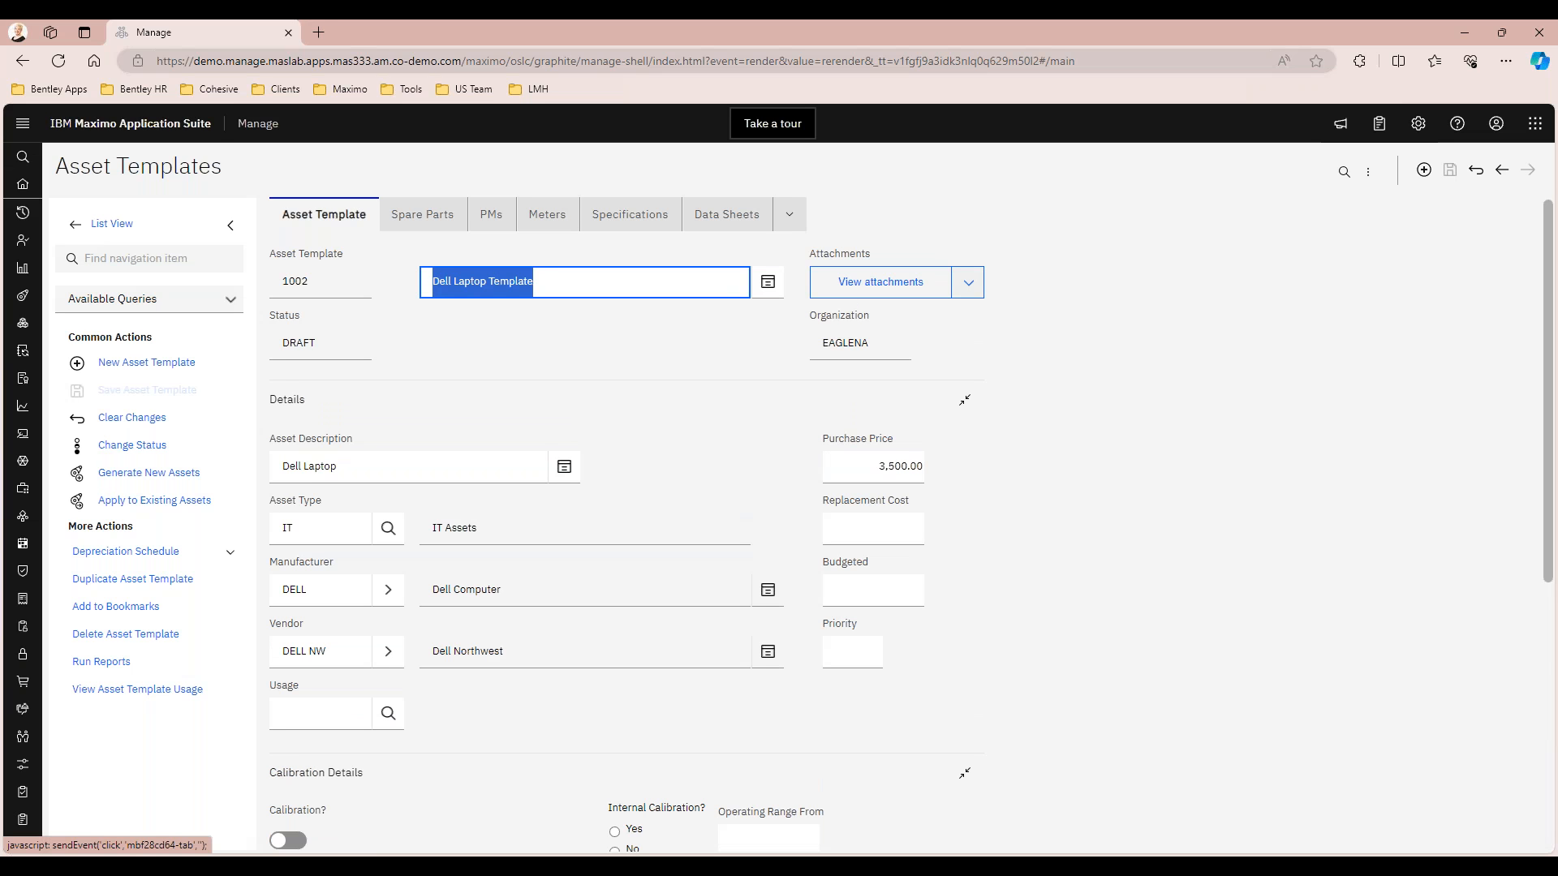
click(593, 349)
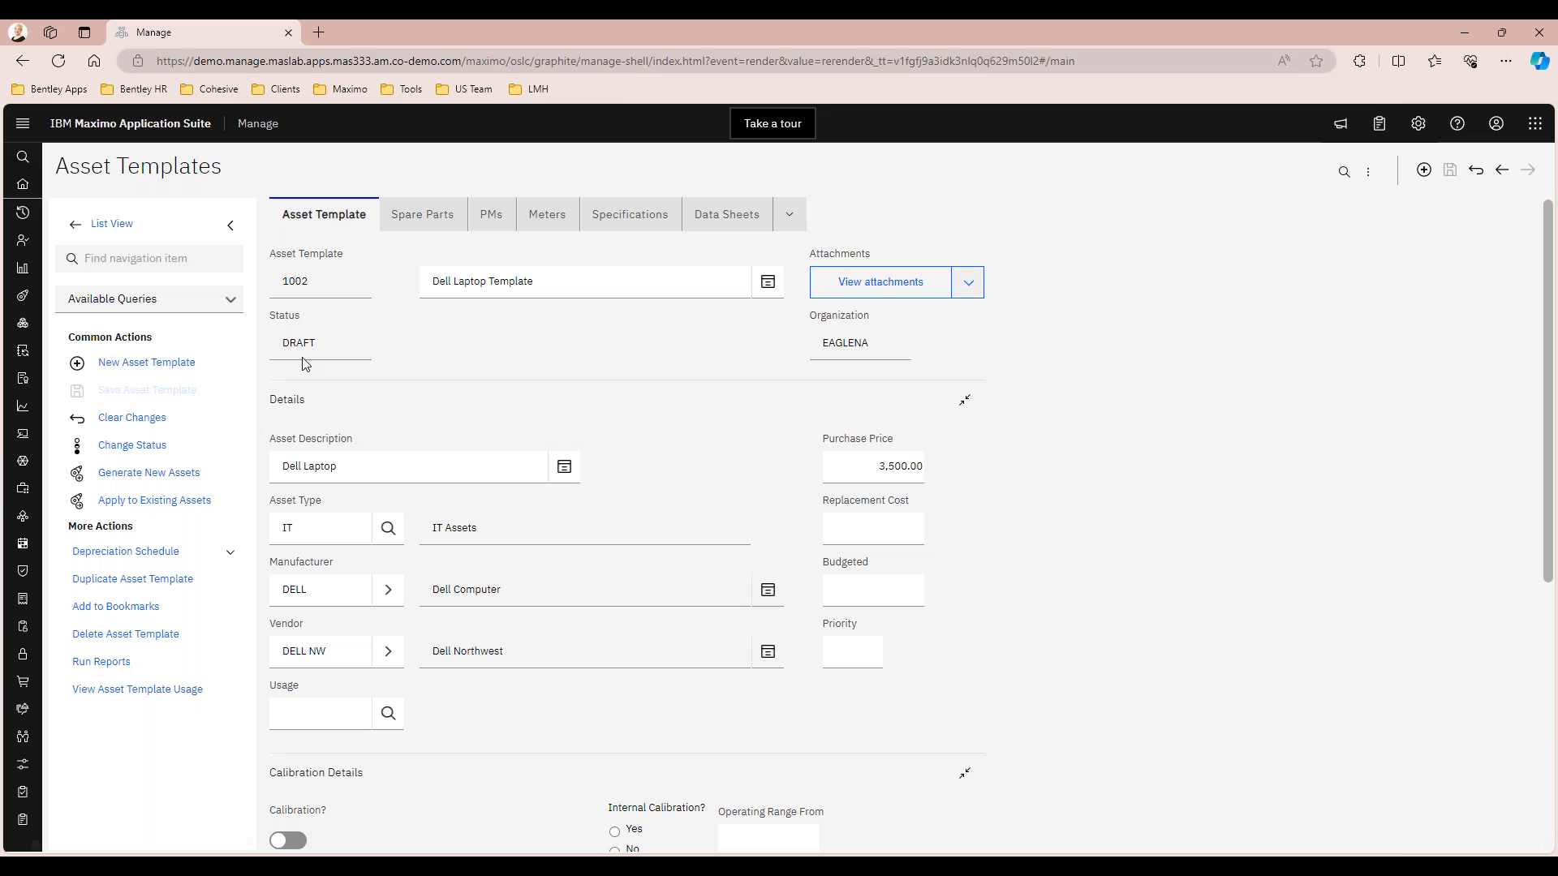
Change the Dell Laptop Template's status to Active
click(133, 444)
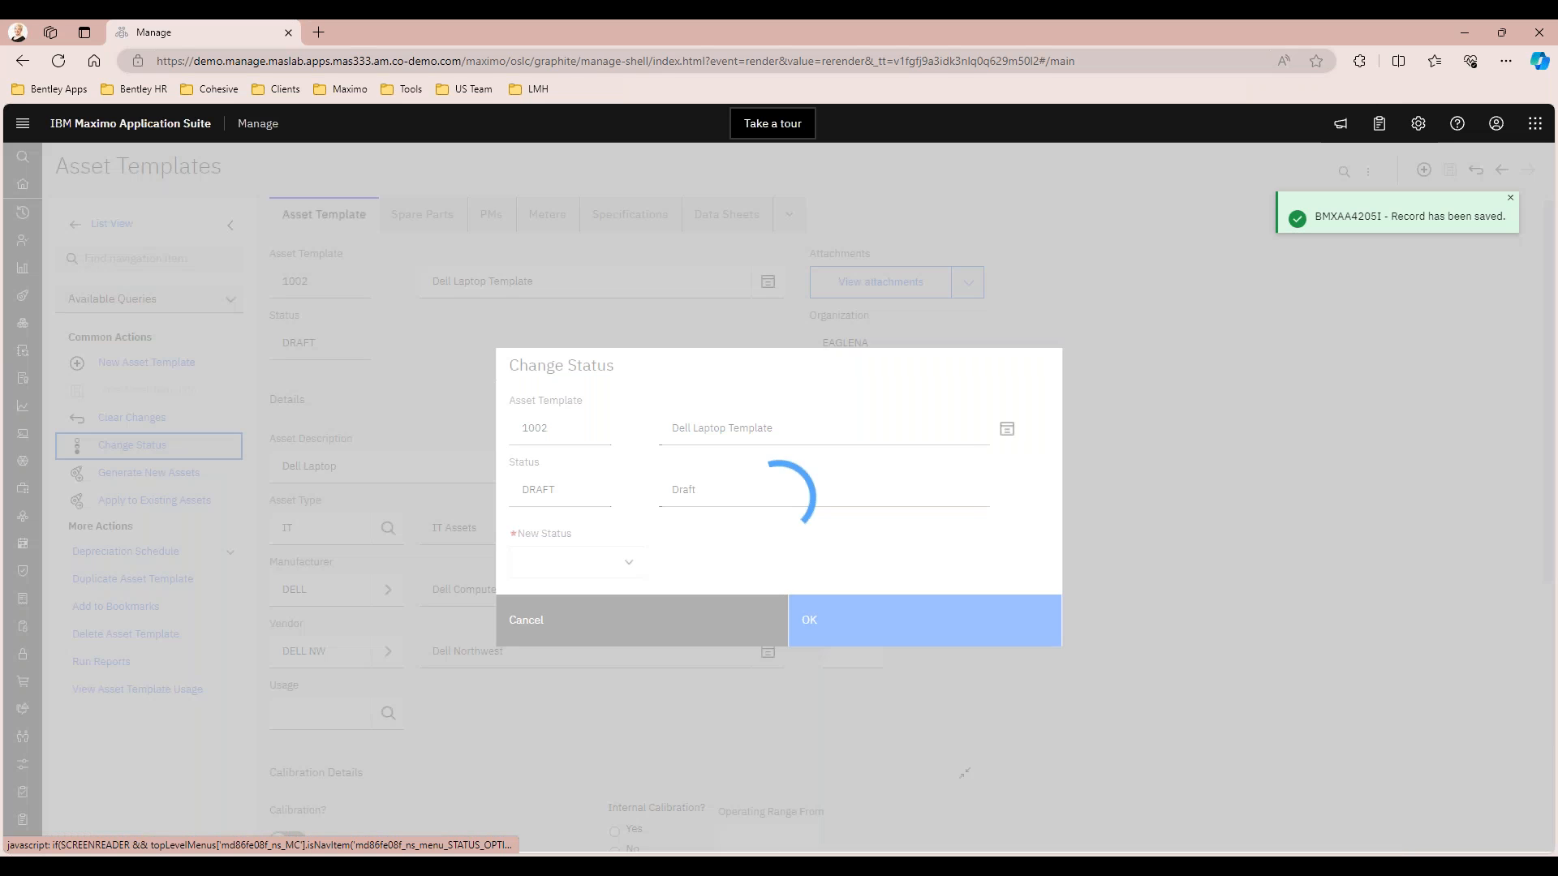
click(628, 560)
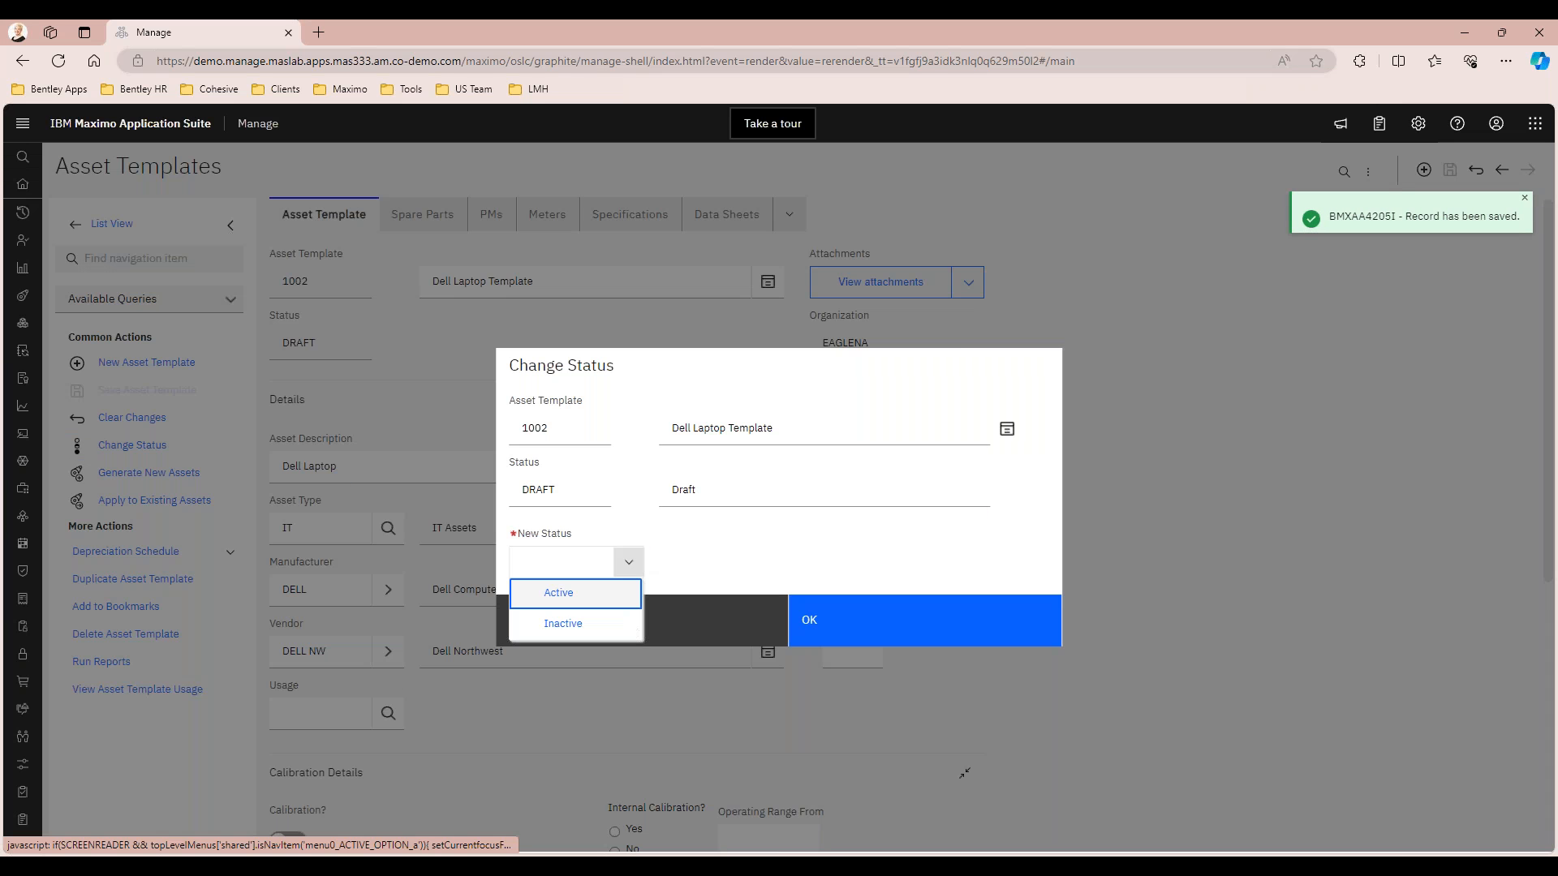
click(566, 595)
click(869, 630)
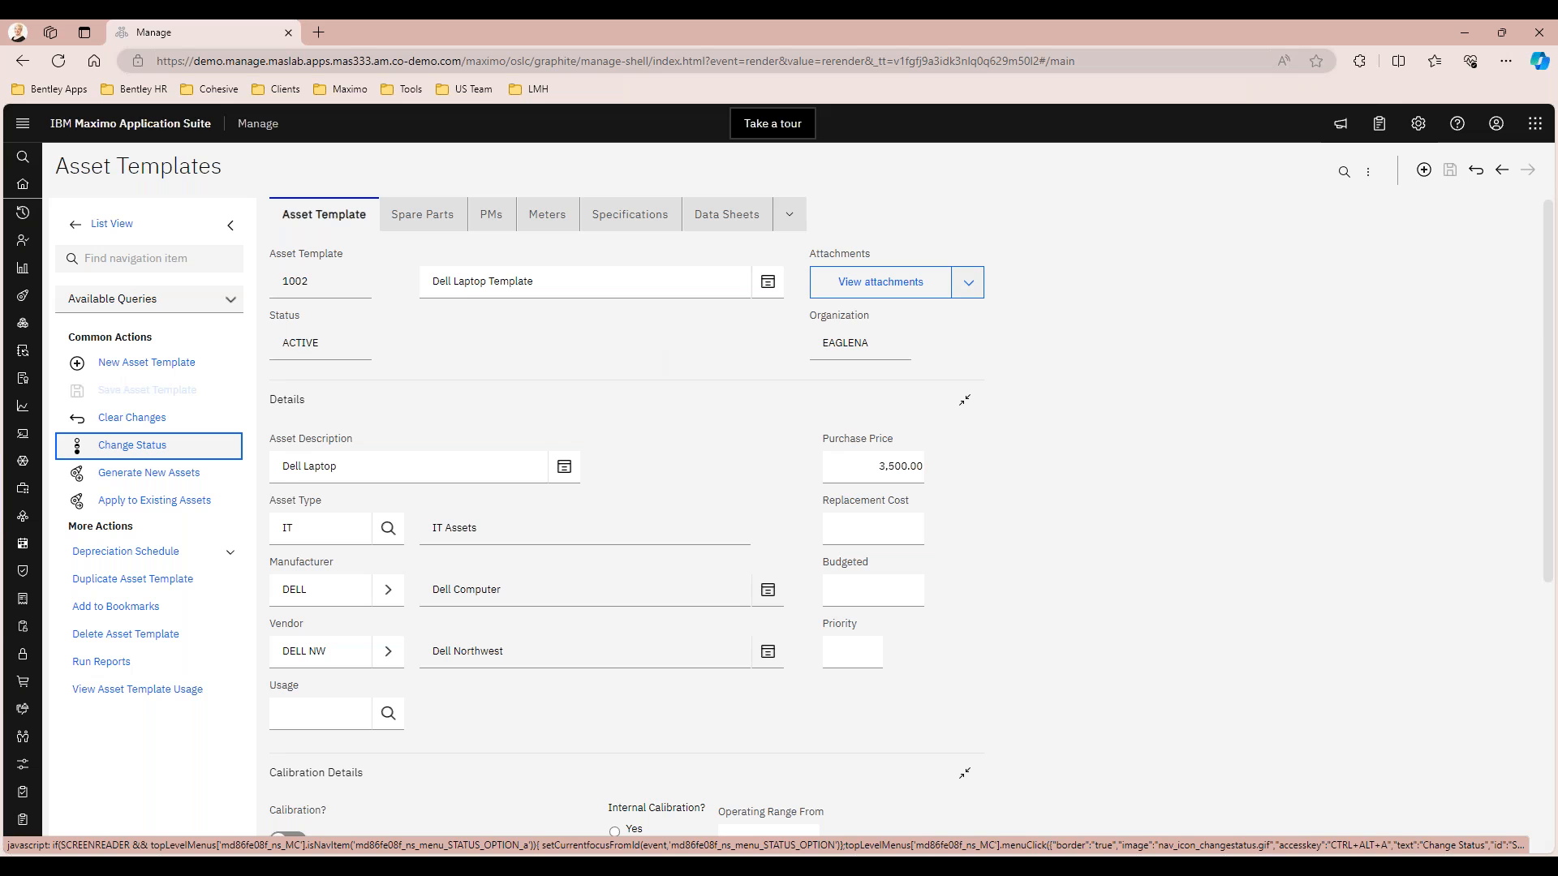
Start generating new assets from the Dell Laptop Template for the BEDFORD site
click(179, 479)
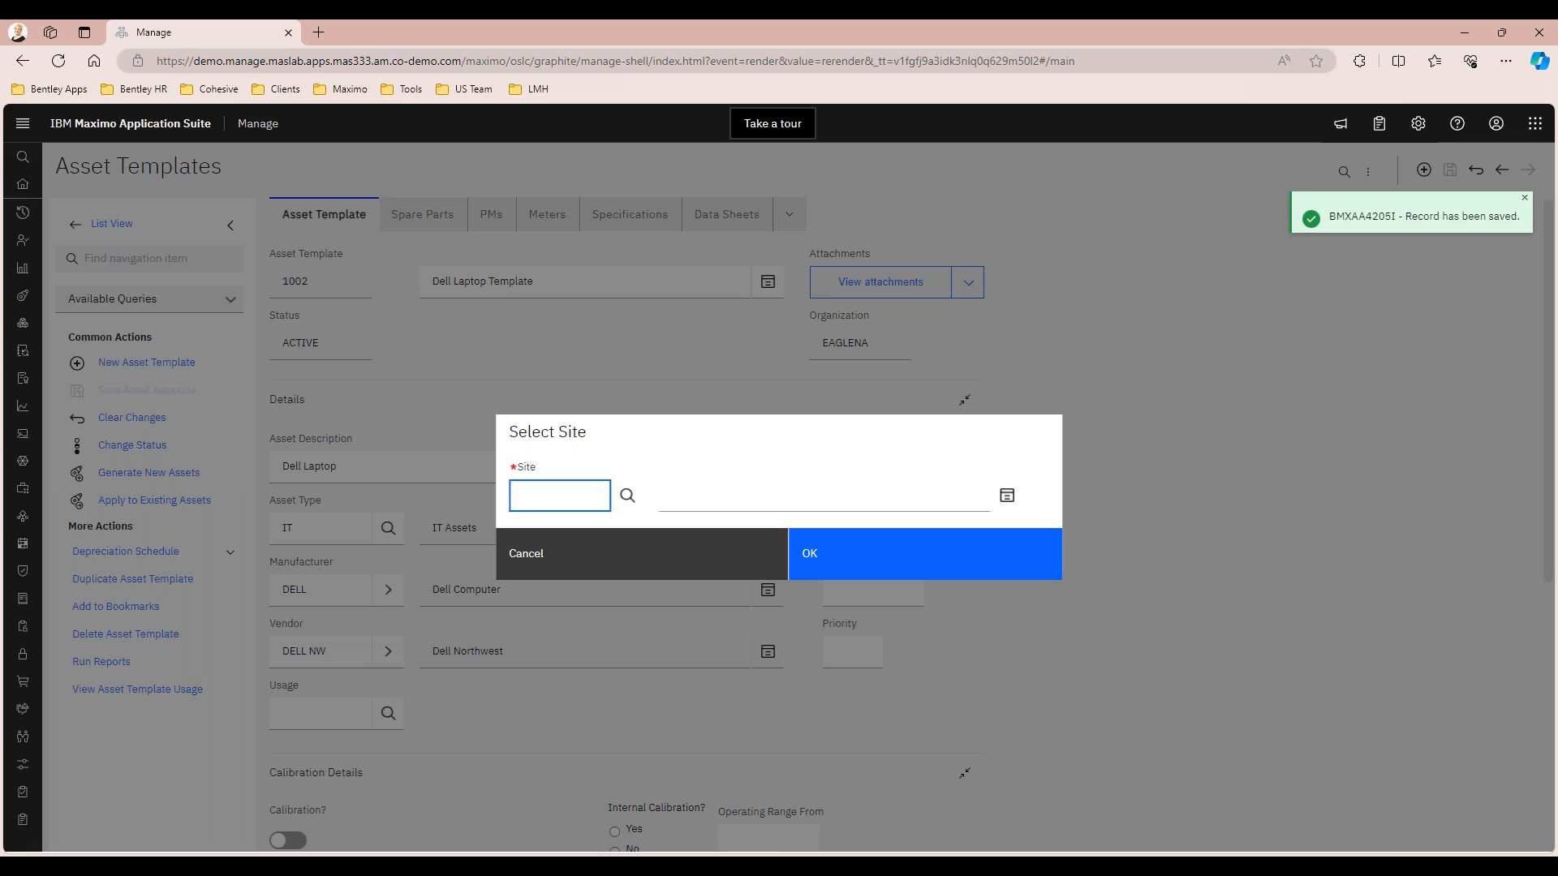
text(bedfor)
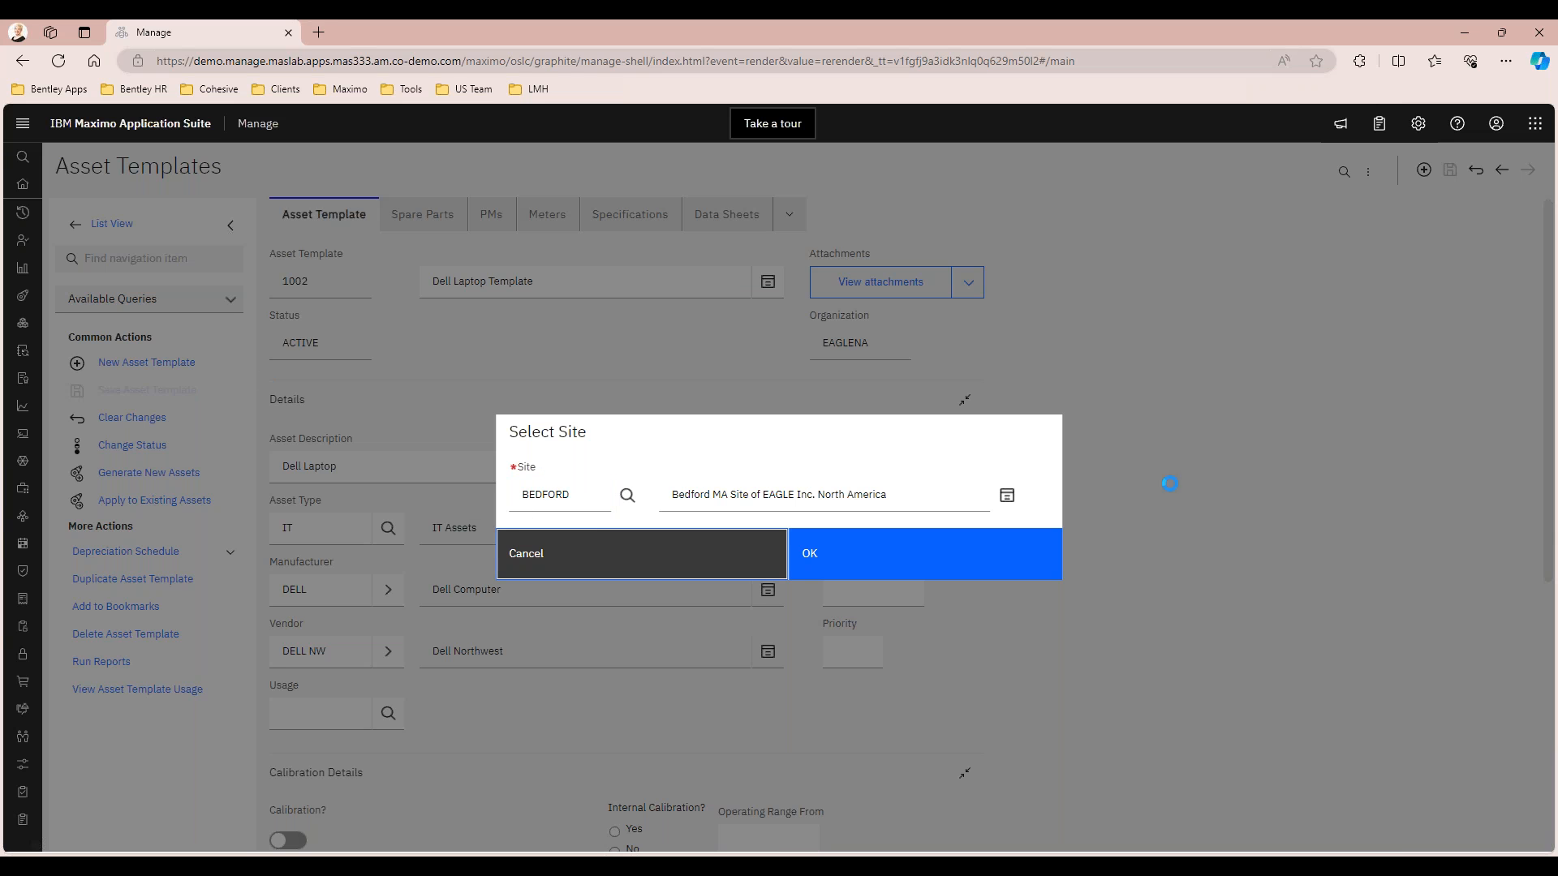
click(806, 555)
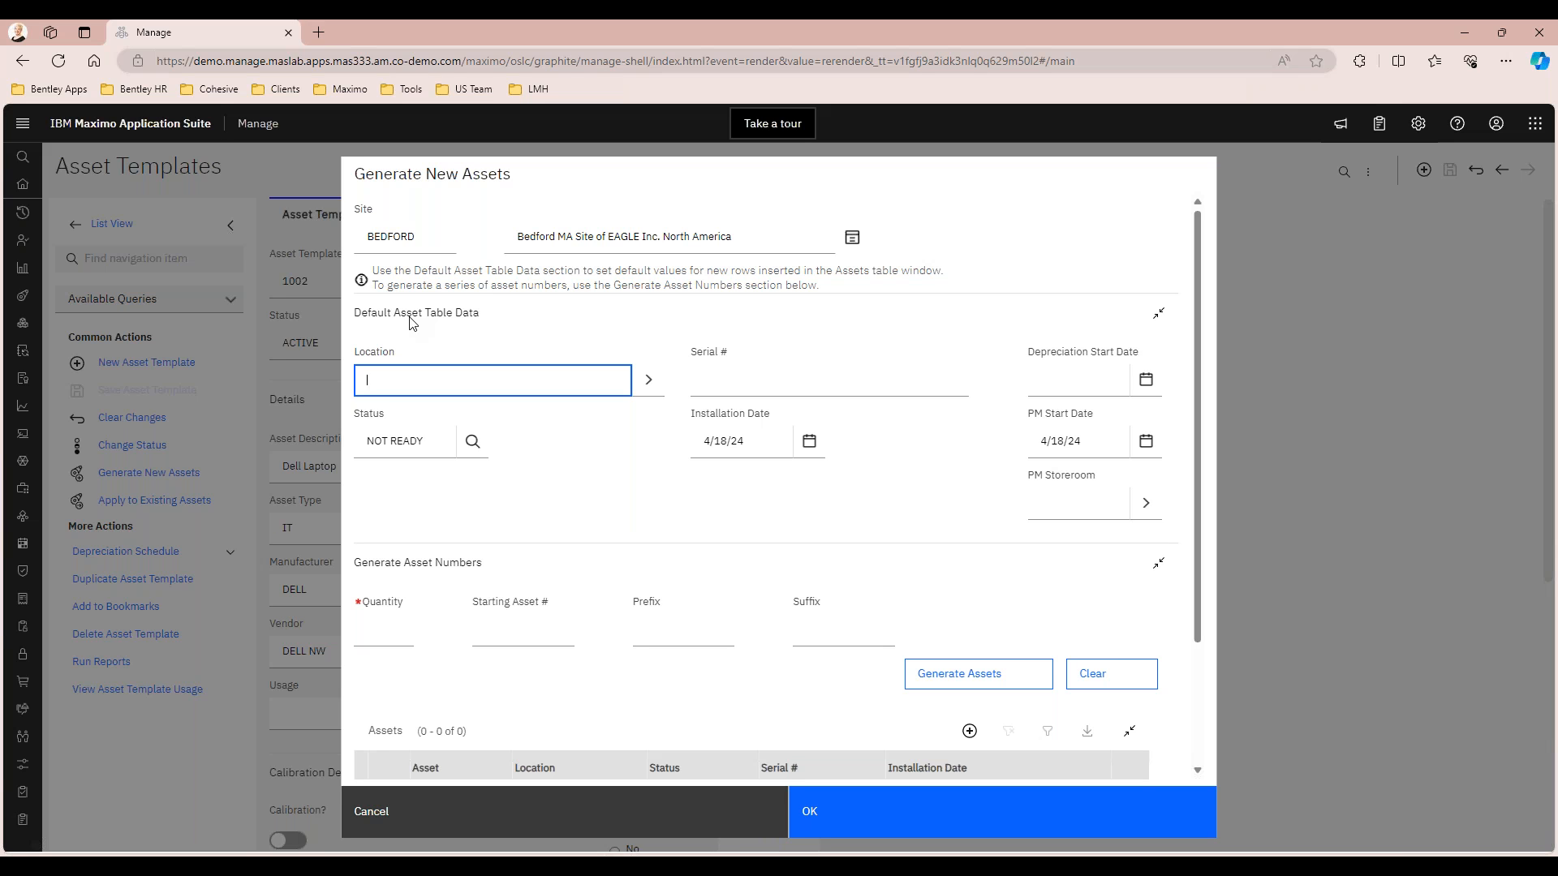
Set the default location for the new assets to COMPLAB and their default status to OPERATING
text(COMPLAB)
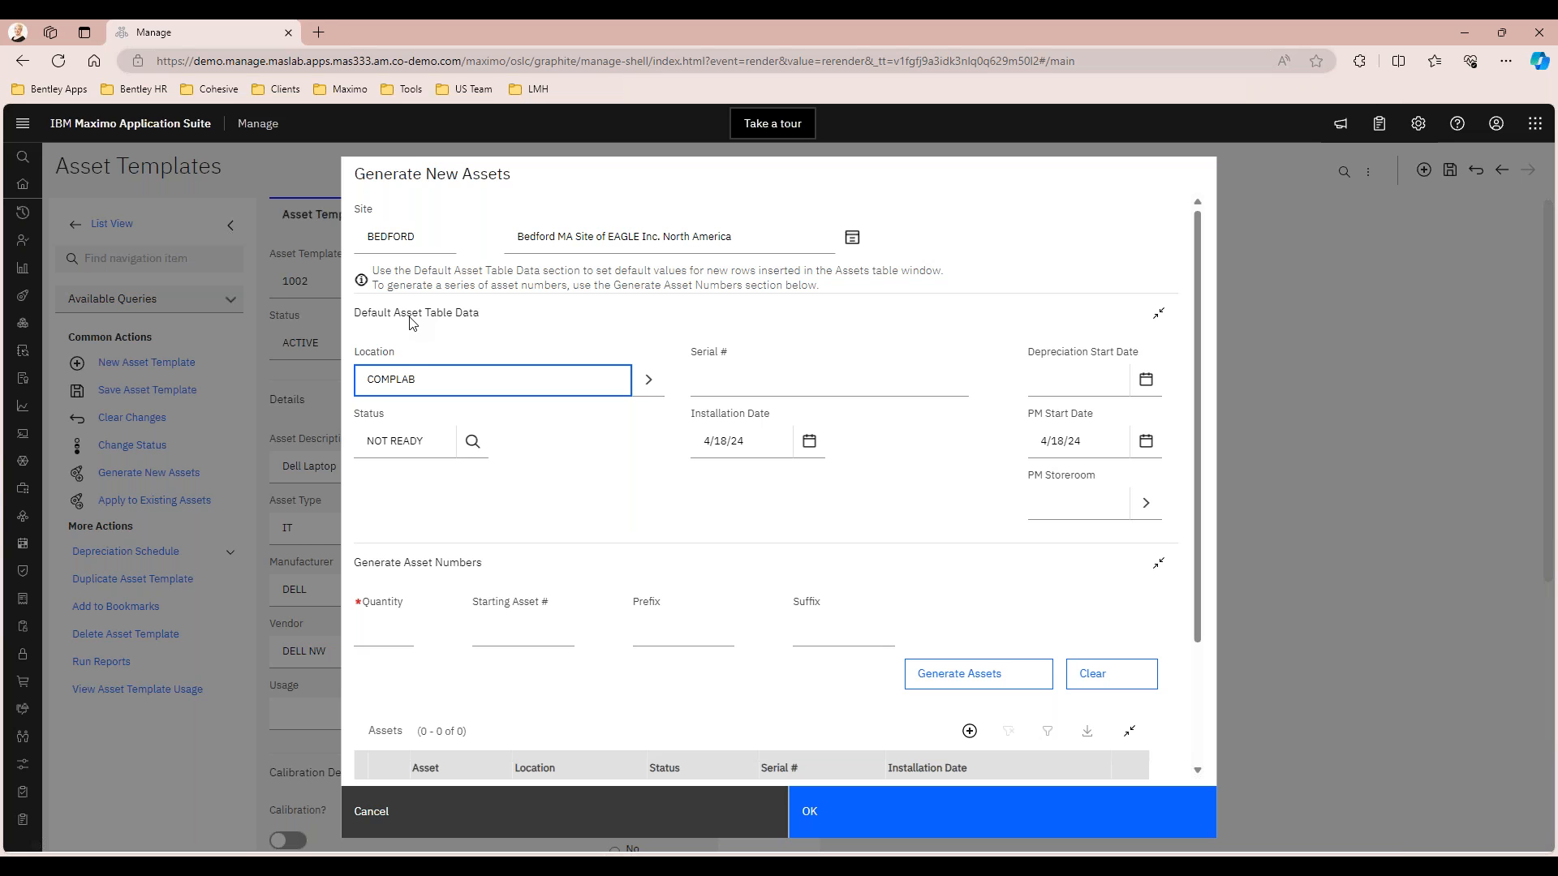
key(Tab)
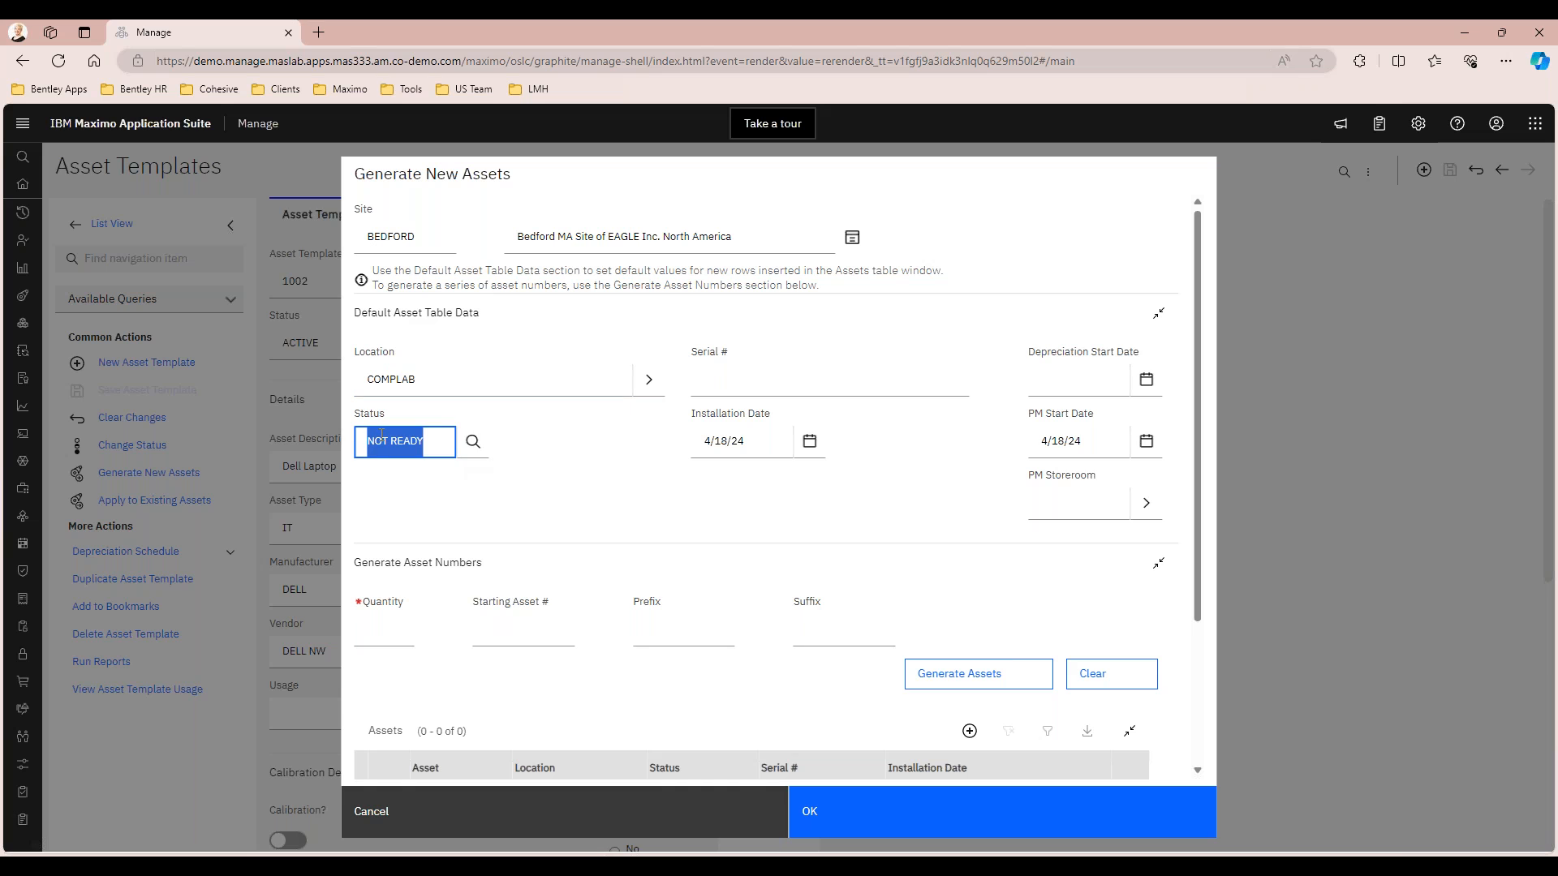
key(Tab)
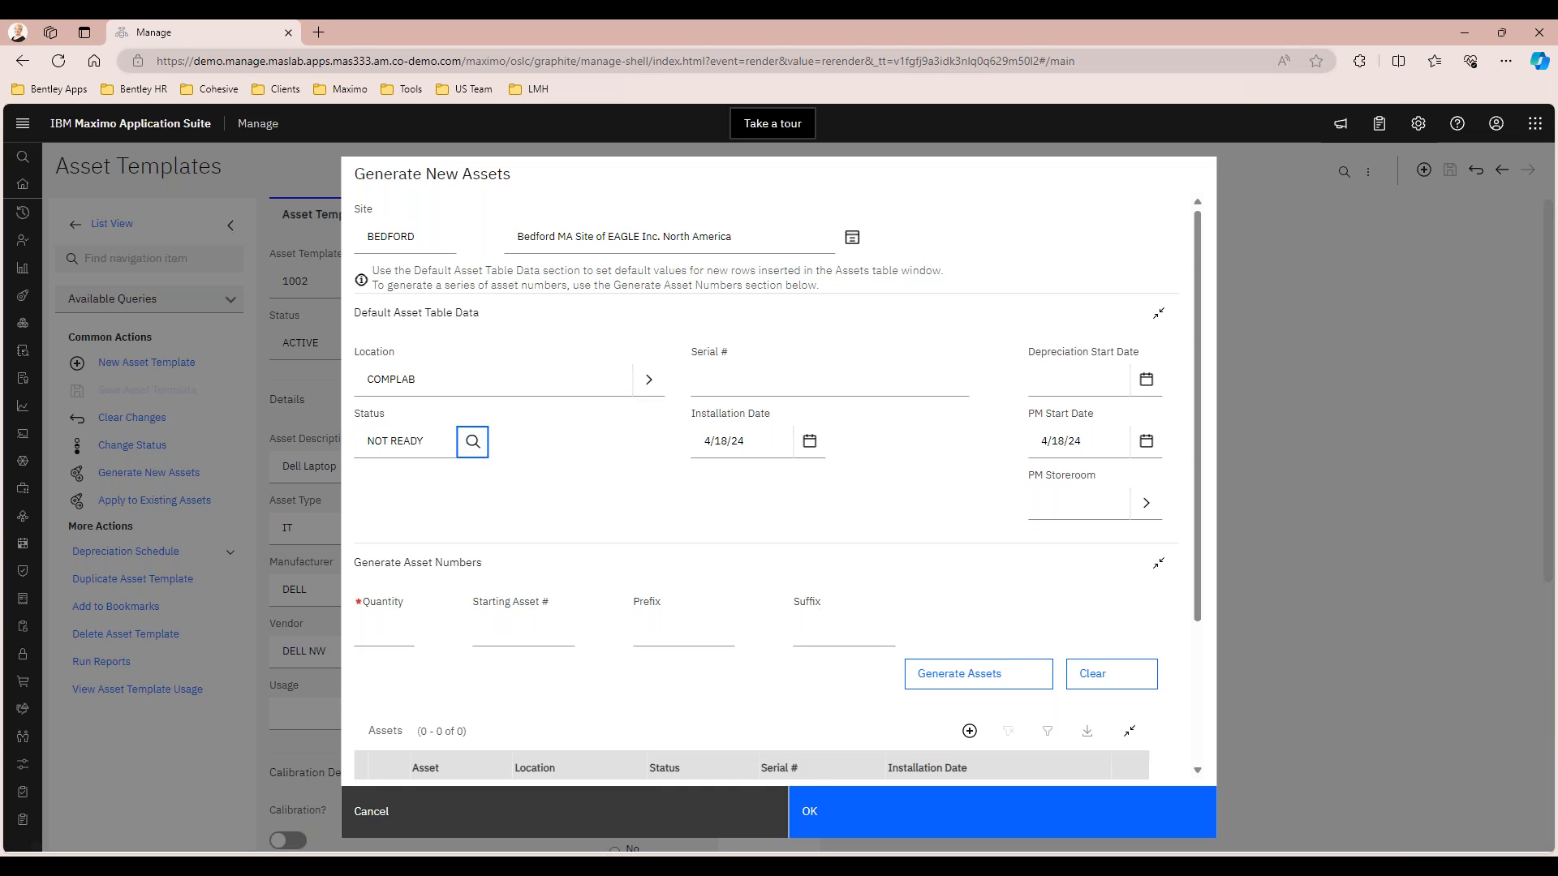
key(Return)
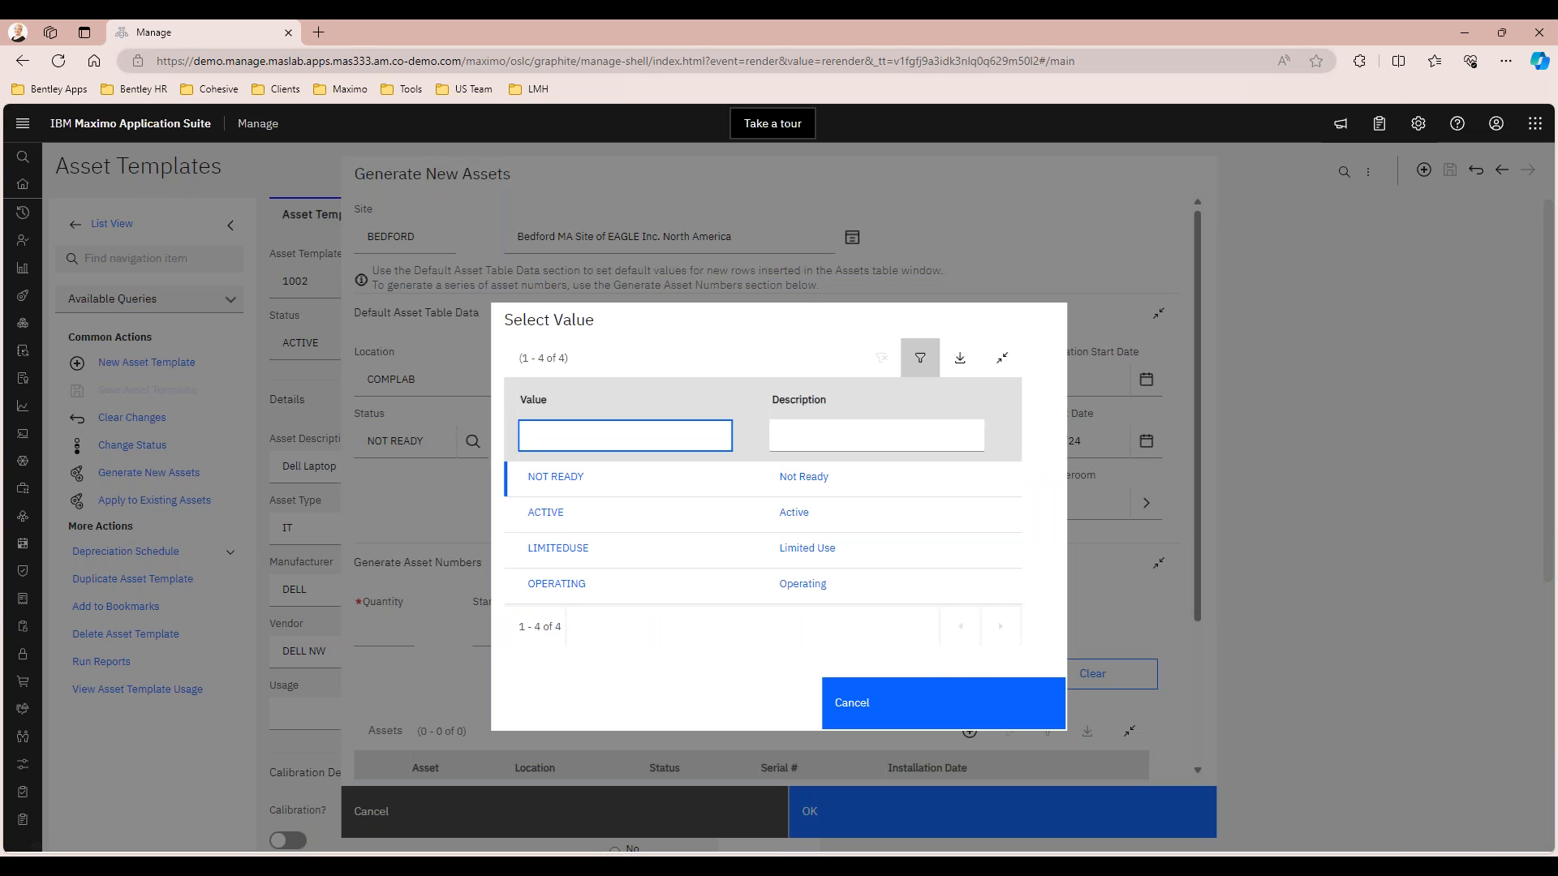
click(556, 584)
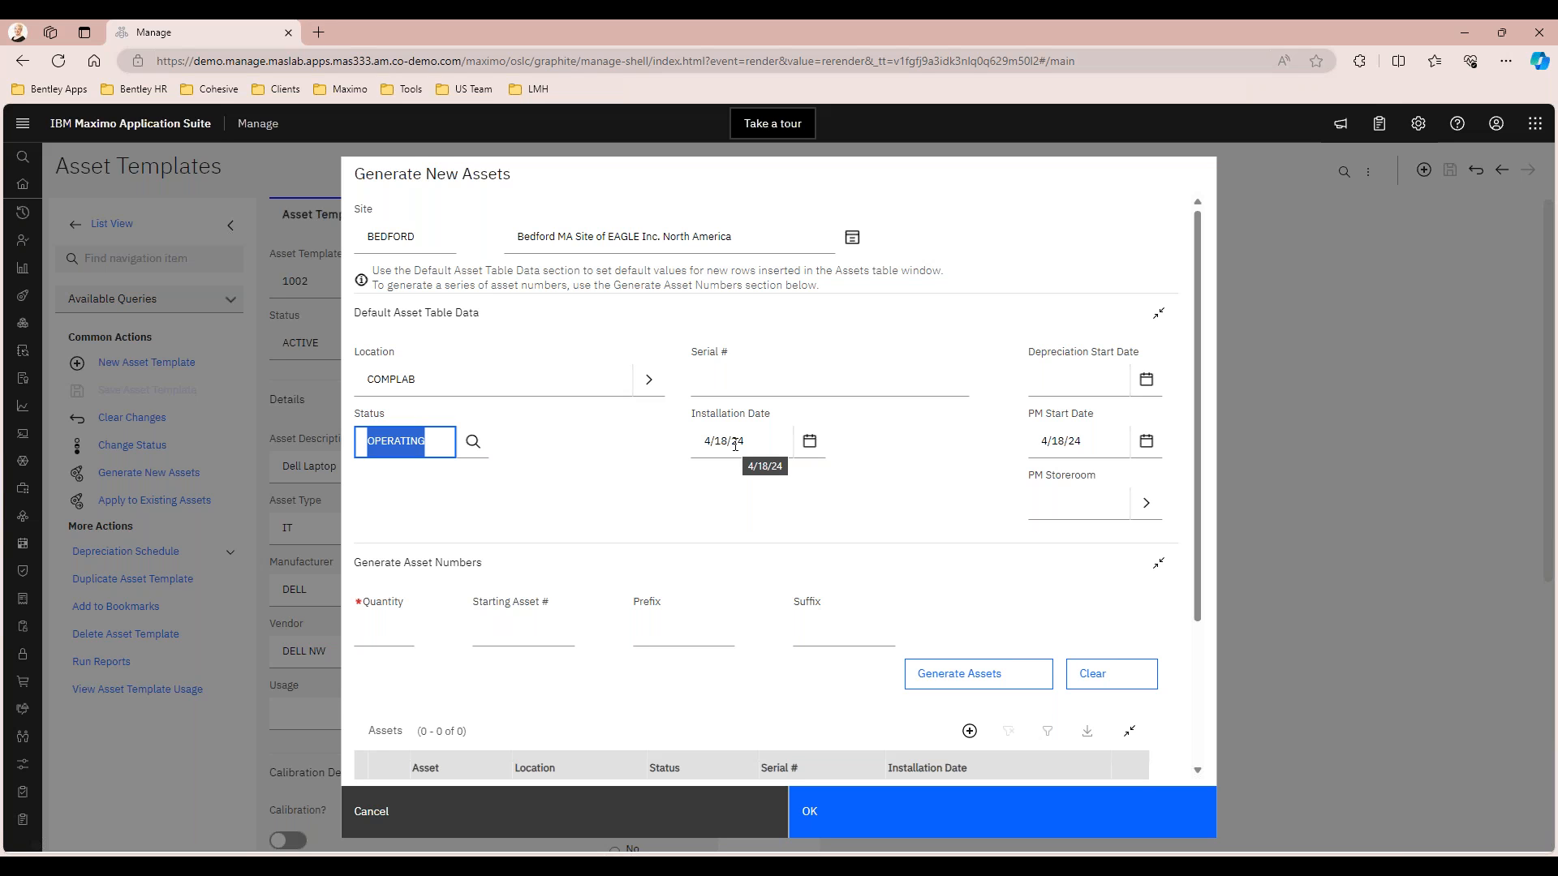
Set the new assets' default serial number to DELL-000- and the PM start date to 4/19/24
click(713, 380)
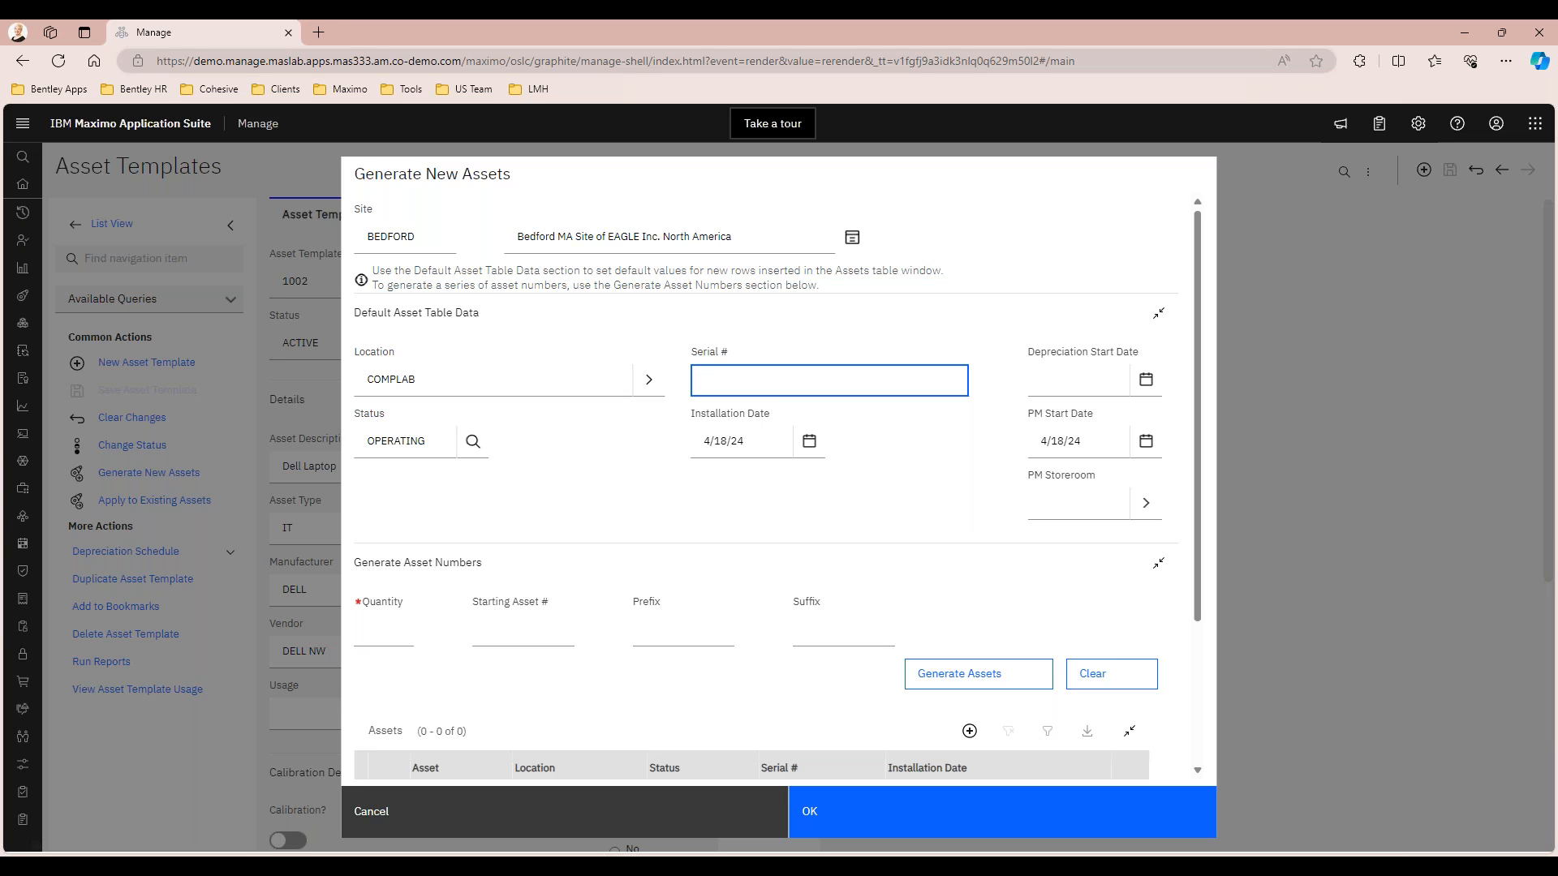
text(DELL-000-)
click(1061, 378)
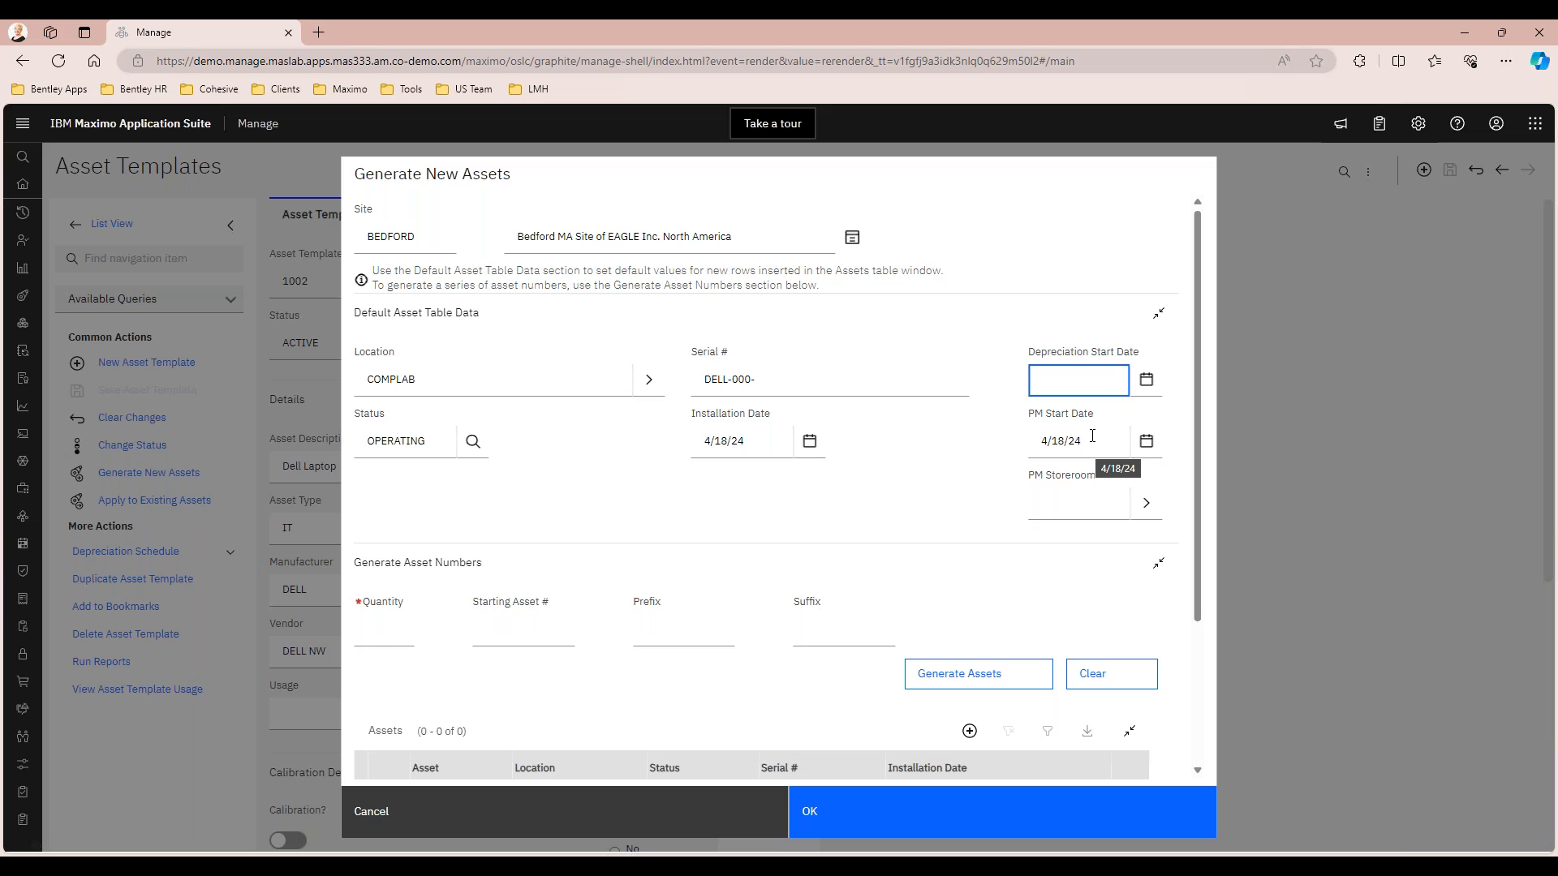
click(1148, 456)
click(1206, 584)
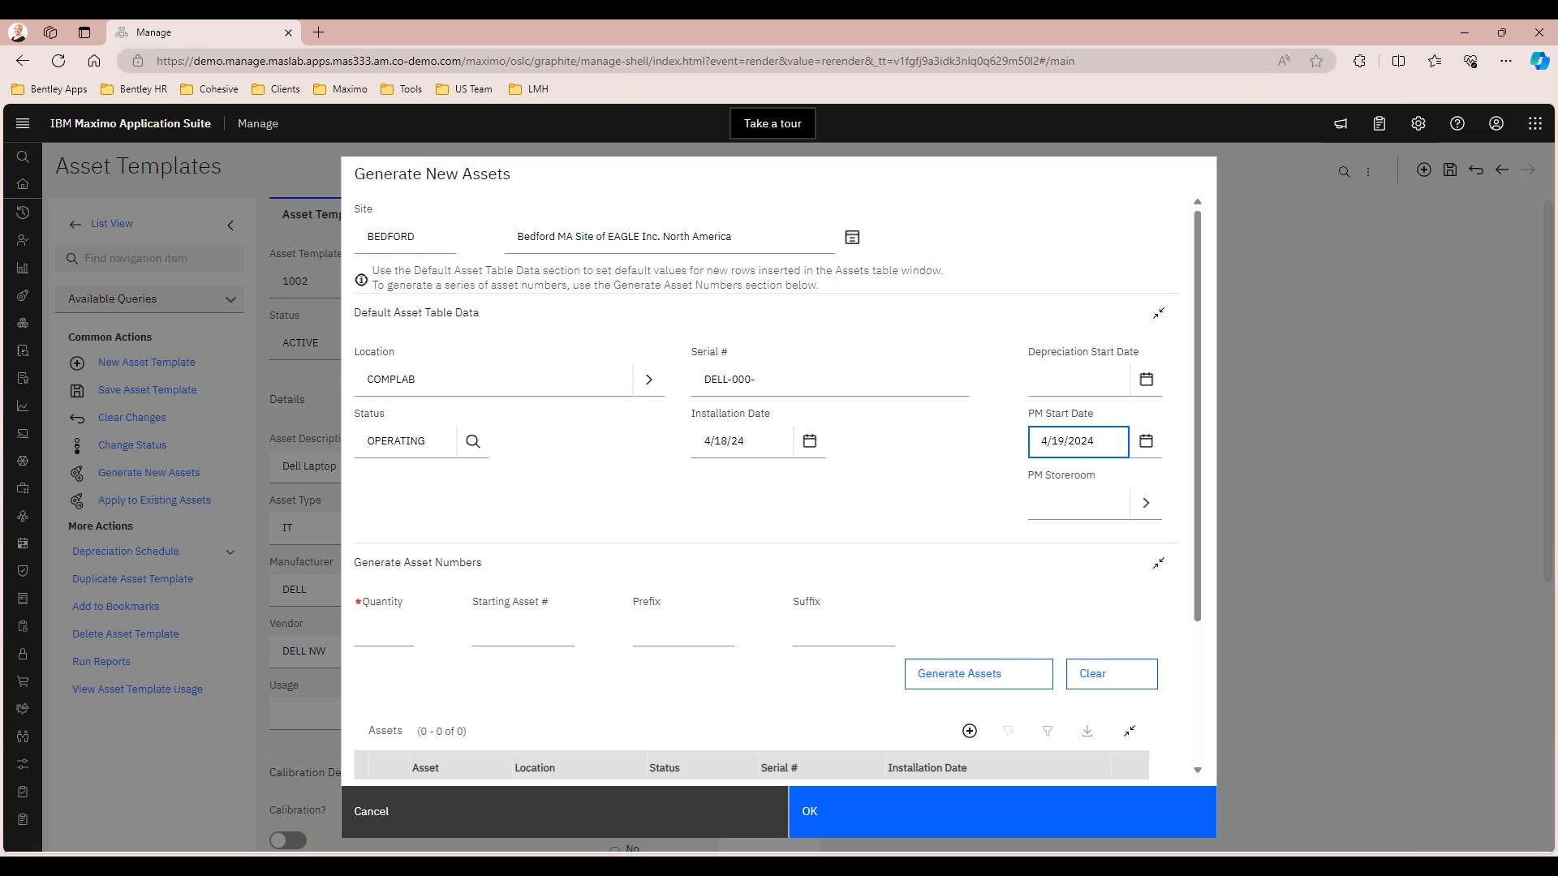
key(Return)
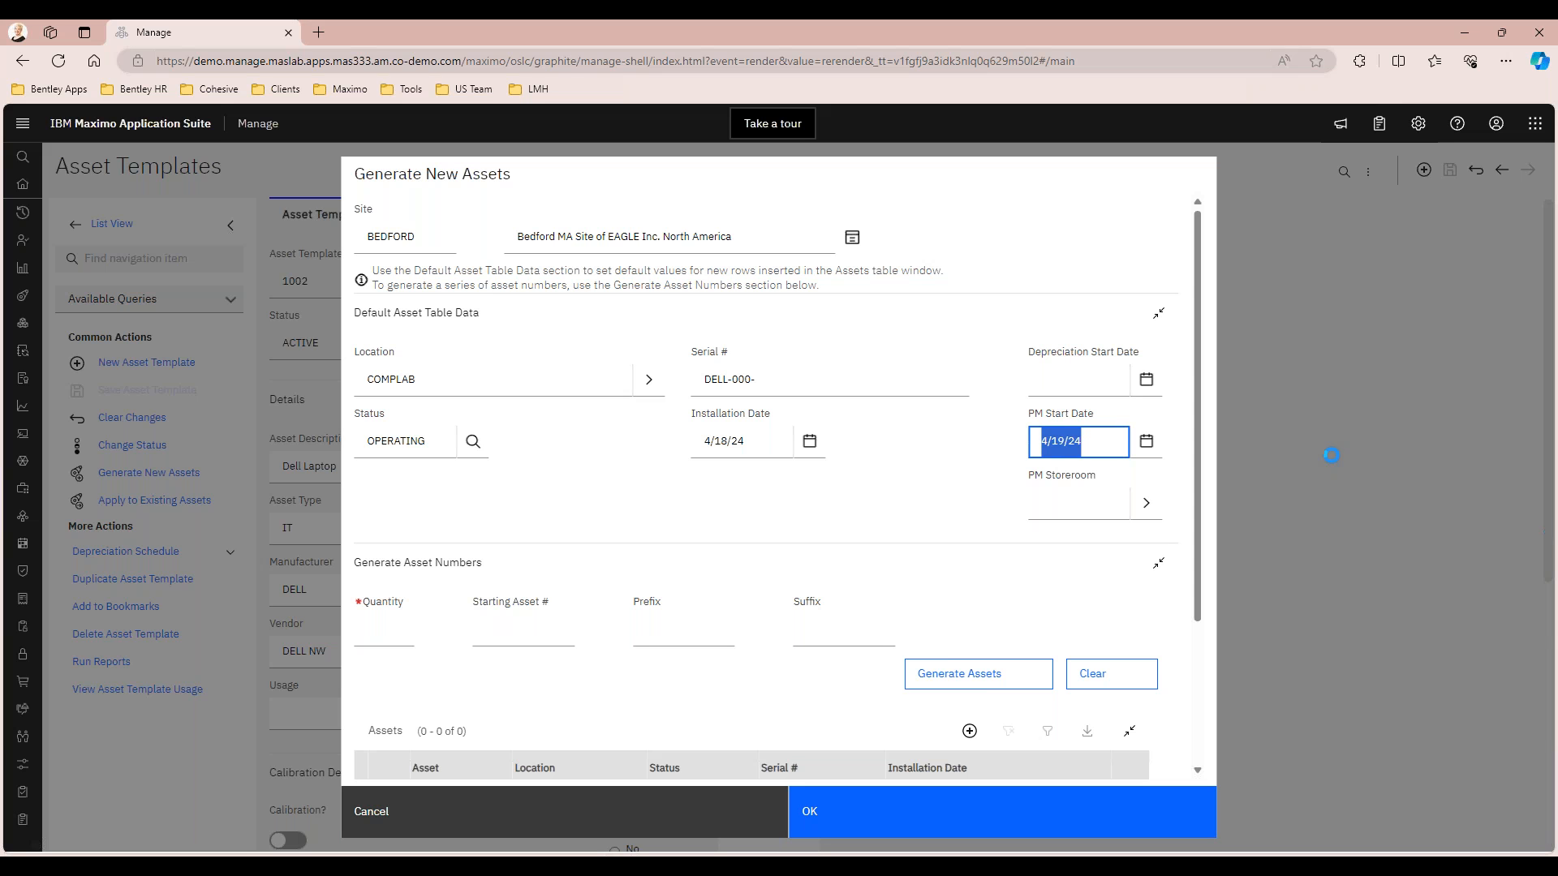
Set the asset number generation to a quantity of 12 with starting asset number 9000
scroll(532, 529, down, 2)
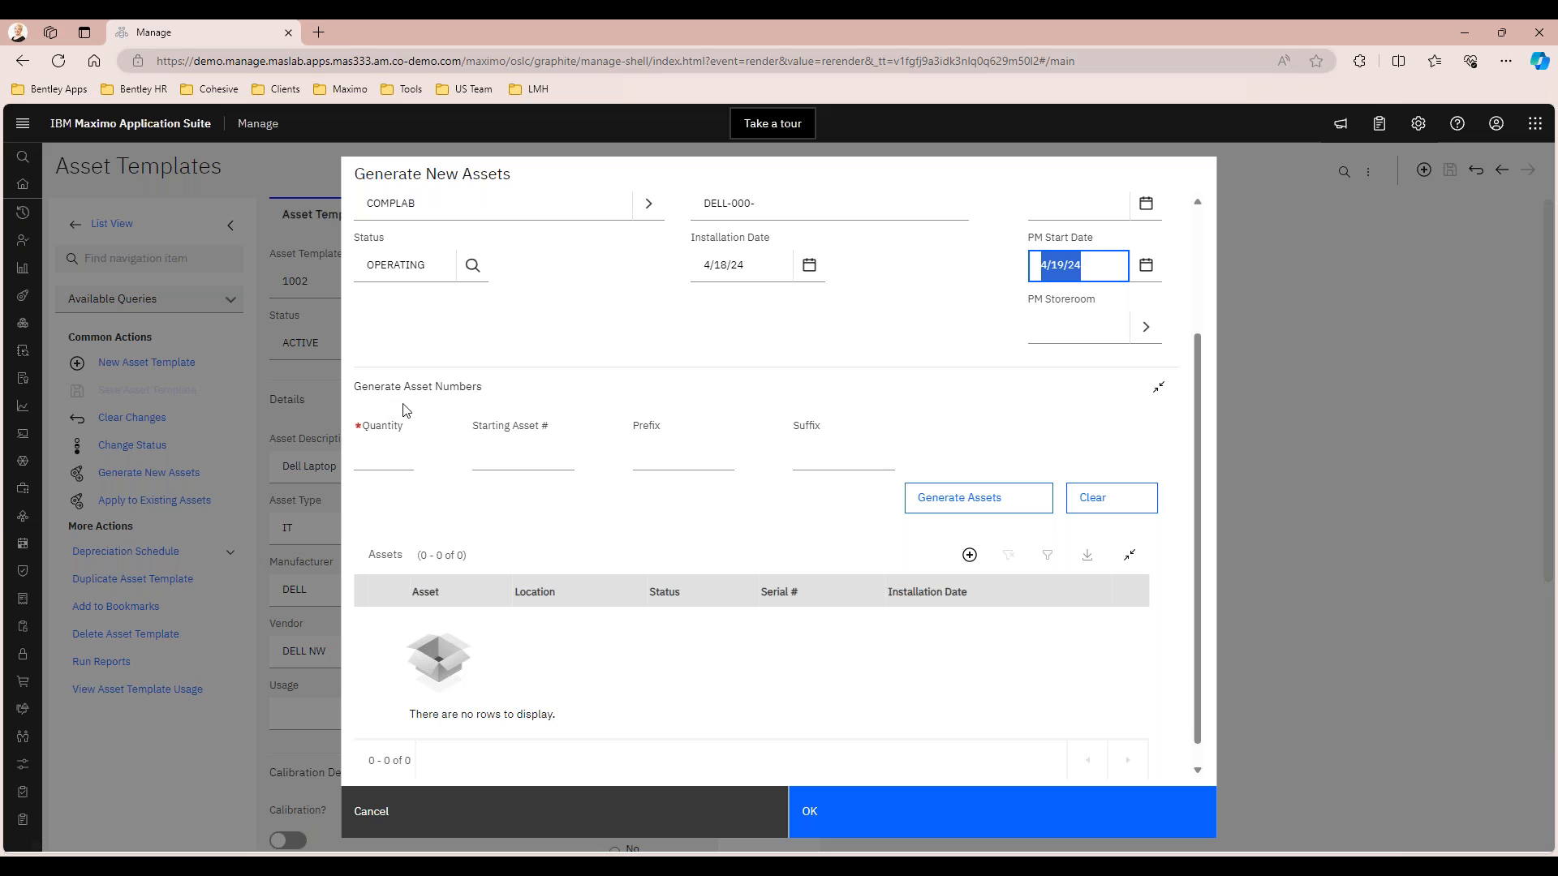
click(410, 454)
text(12)
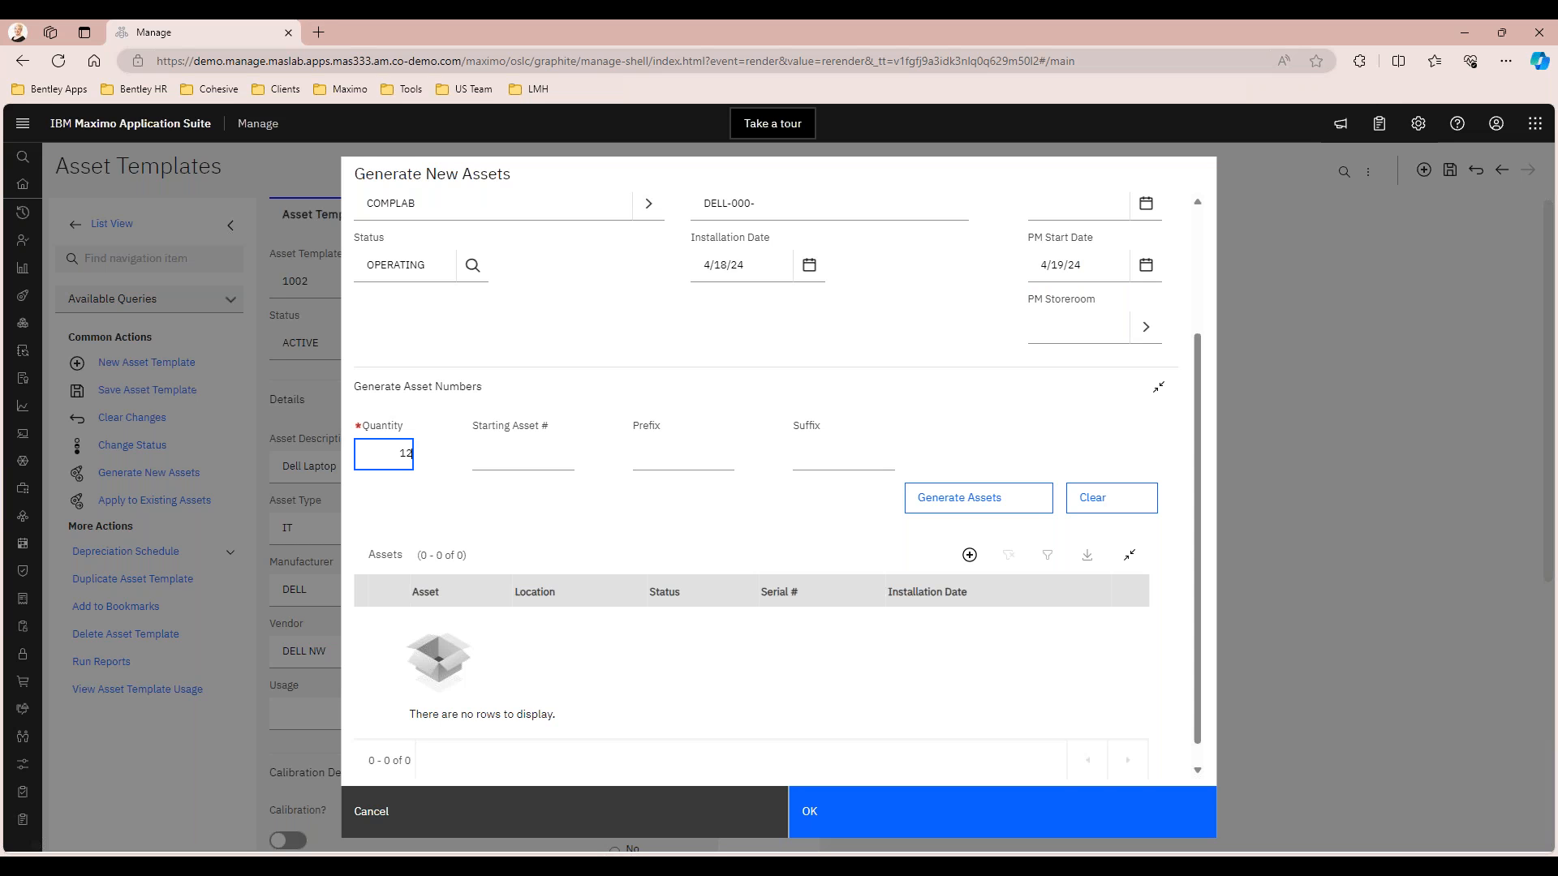
key(Tab)
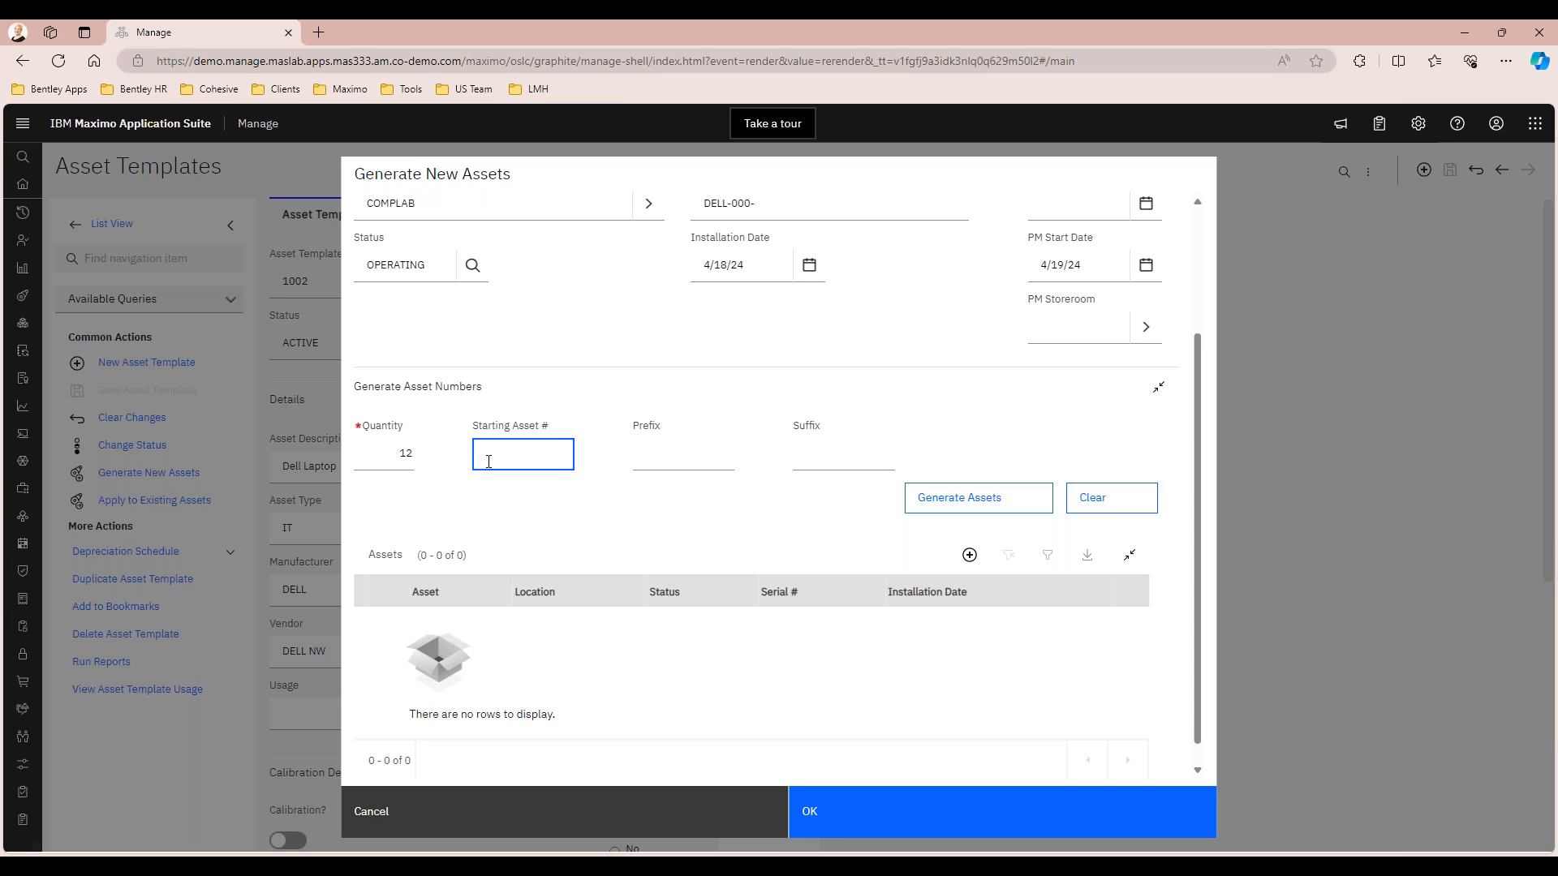
click(661, 455)
click(834, 456)
click(504, 456)
text(900)
click(658, 453)
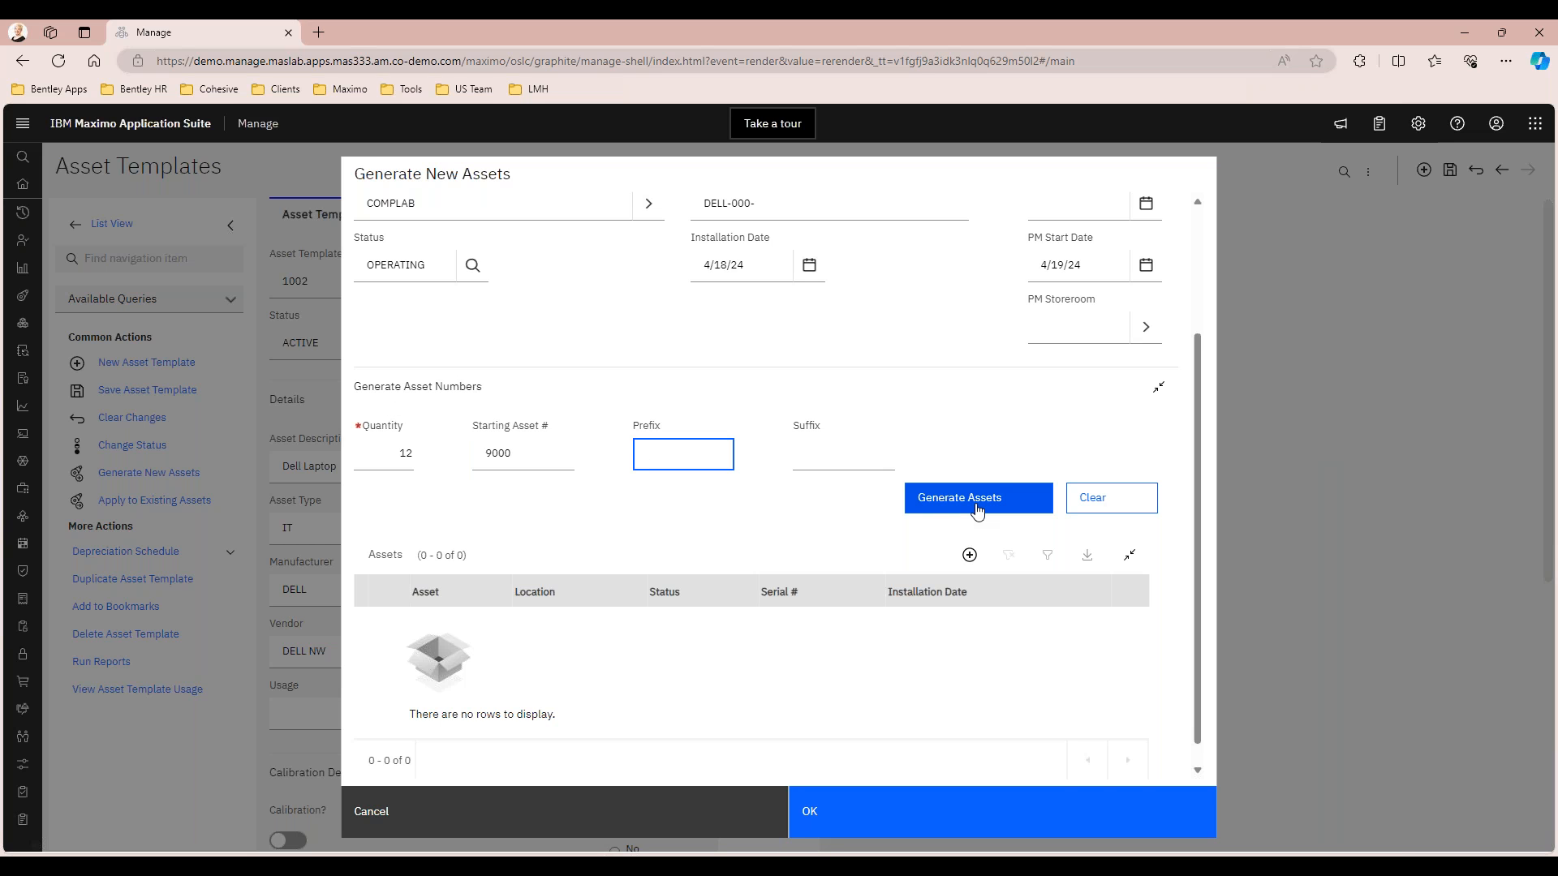
Generate the asset rows from the entered defaults and review the resulting asset list
scroll(707, 514, up, 3)
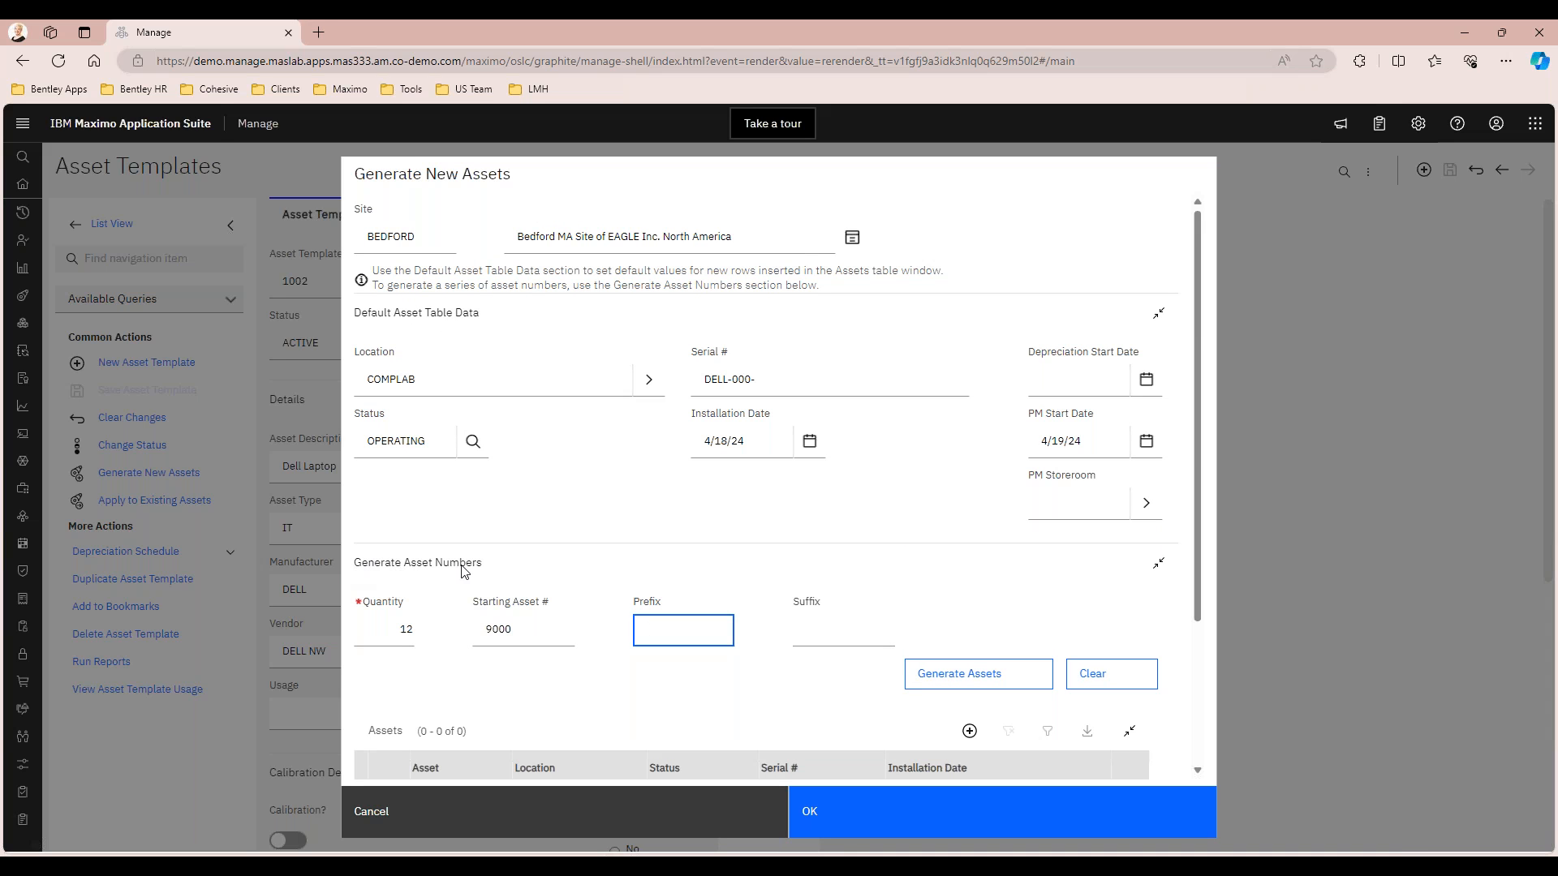
scroll(823, 514, down, 2)
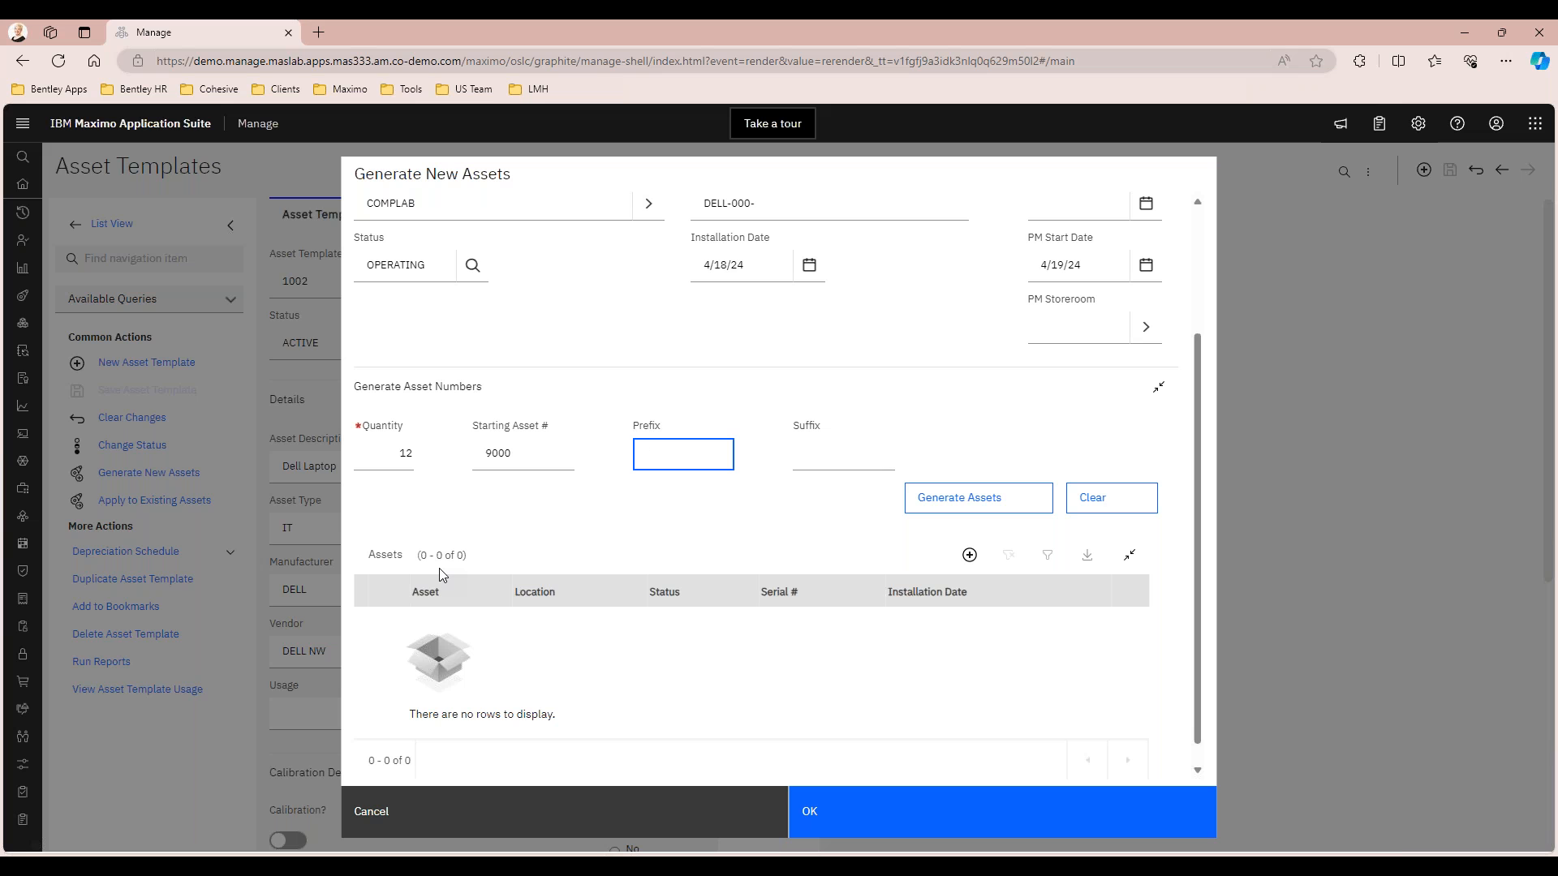
click(973, 497)
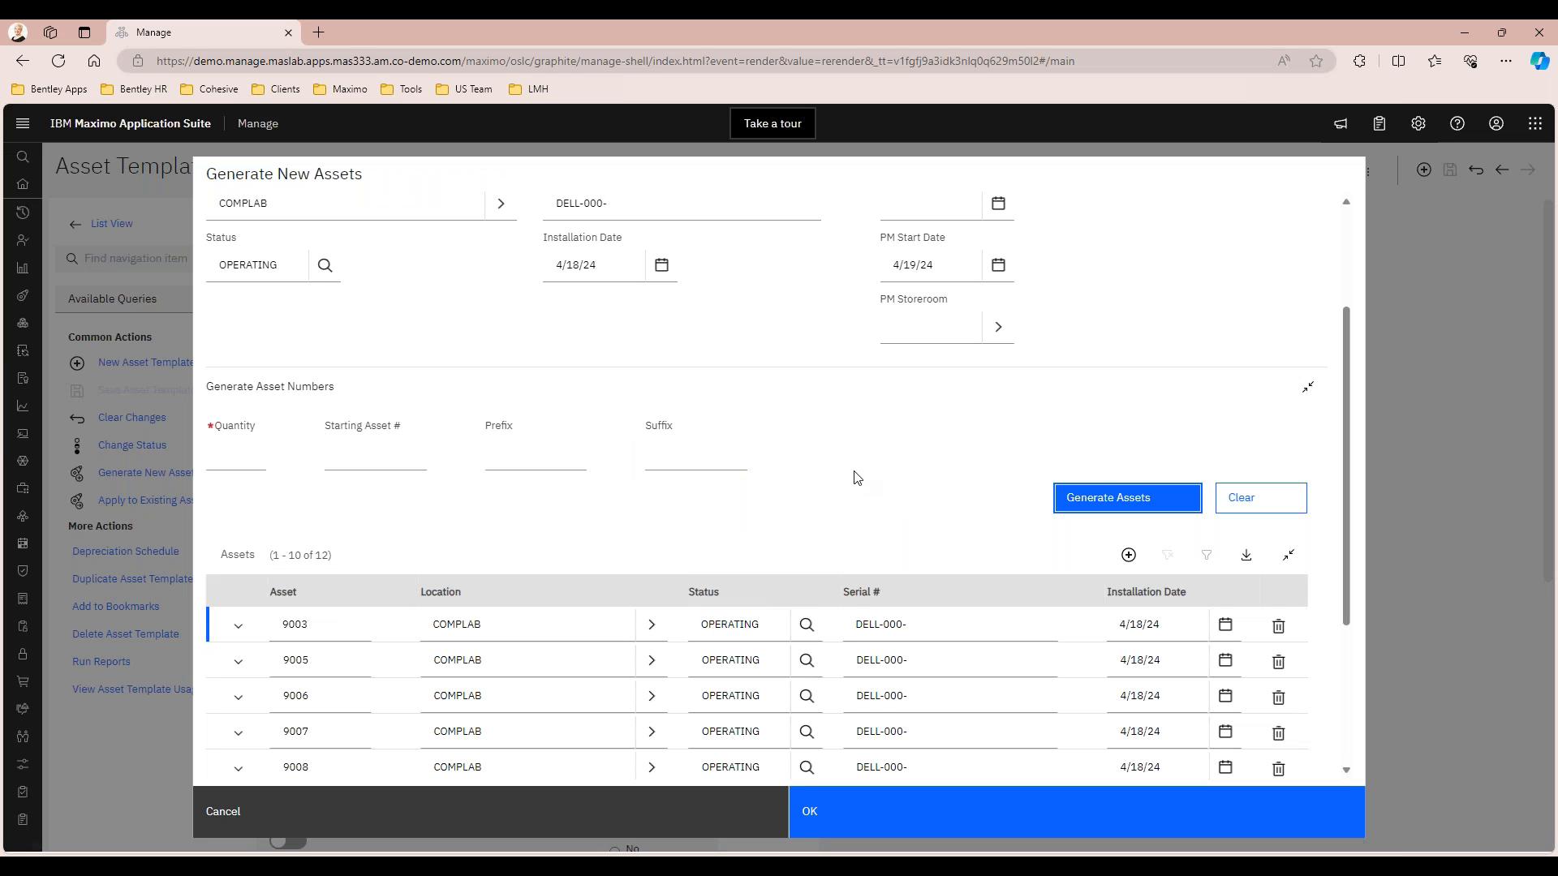
scroll(765, 514, down, 3)
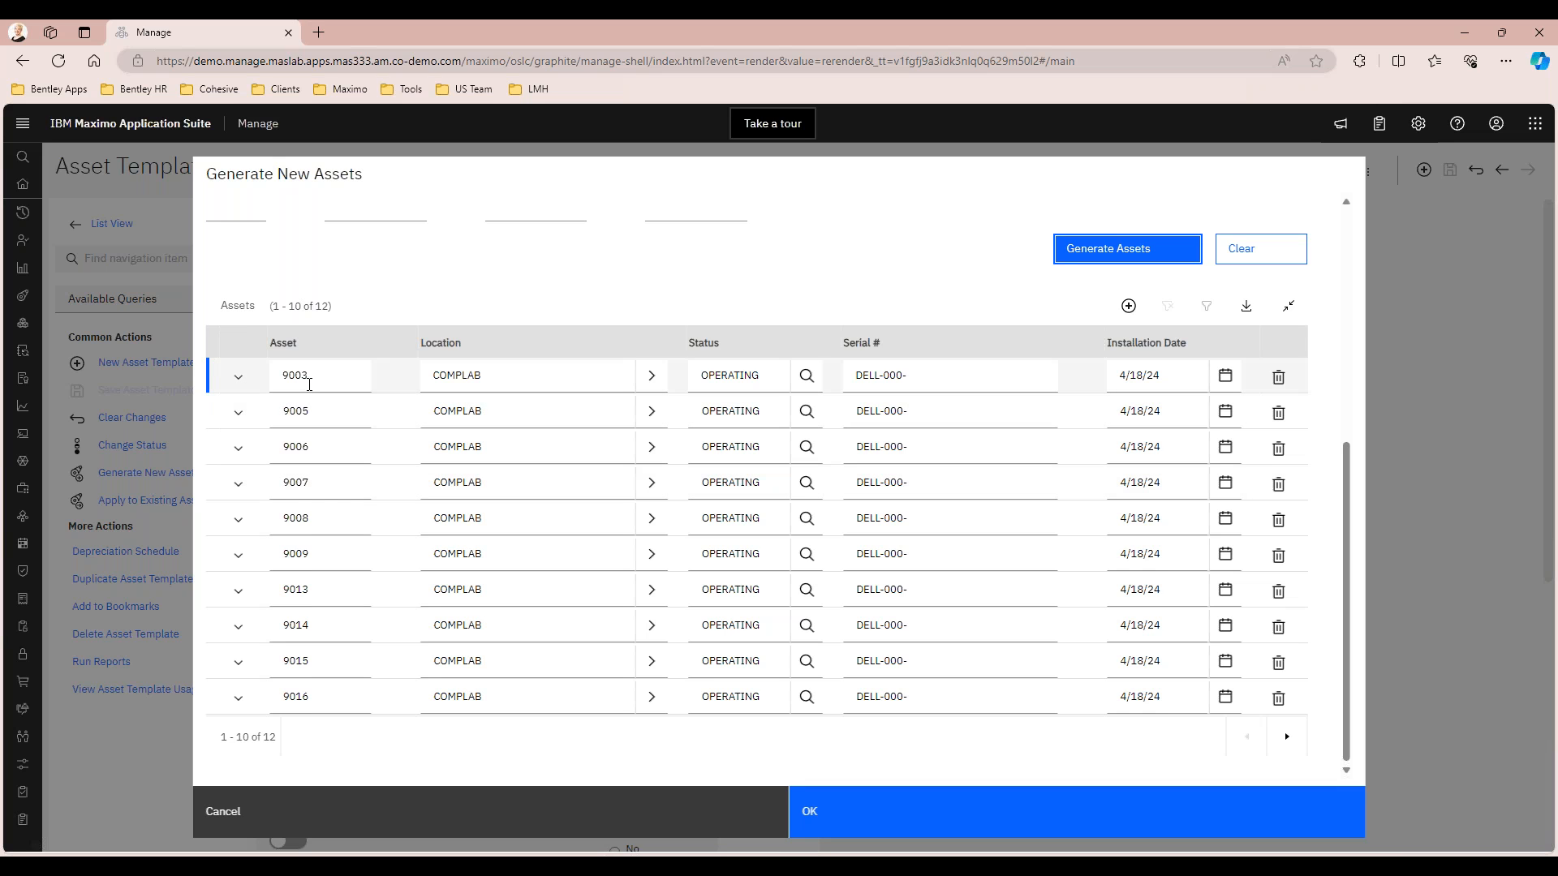
Complete the serial numbers of assets 9003, 9005, 9006, 9007 and 9008 as DELL-000-001 through DELL-000-005
scroll(309, 382, up, 1)
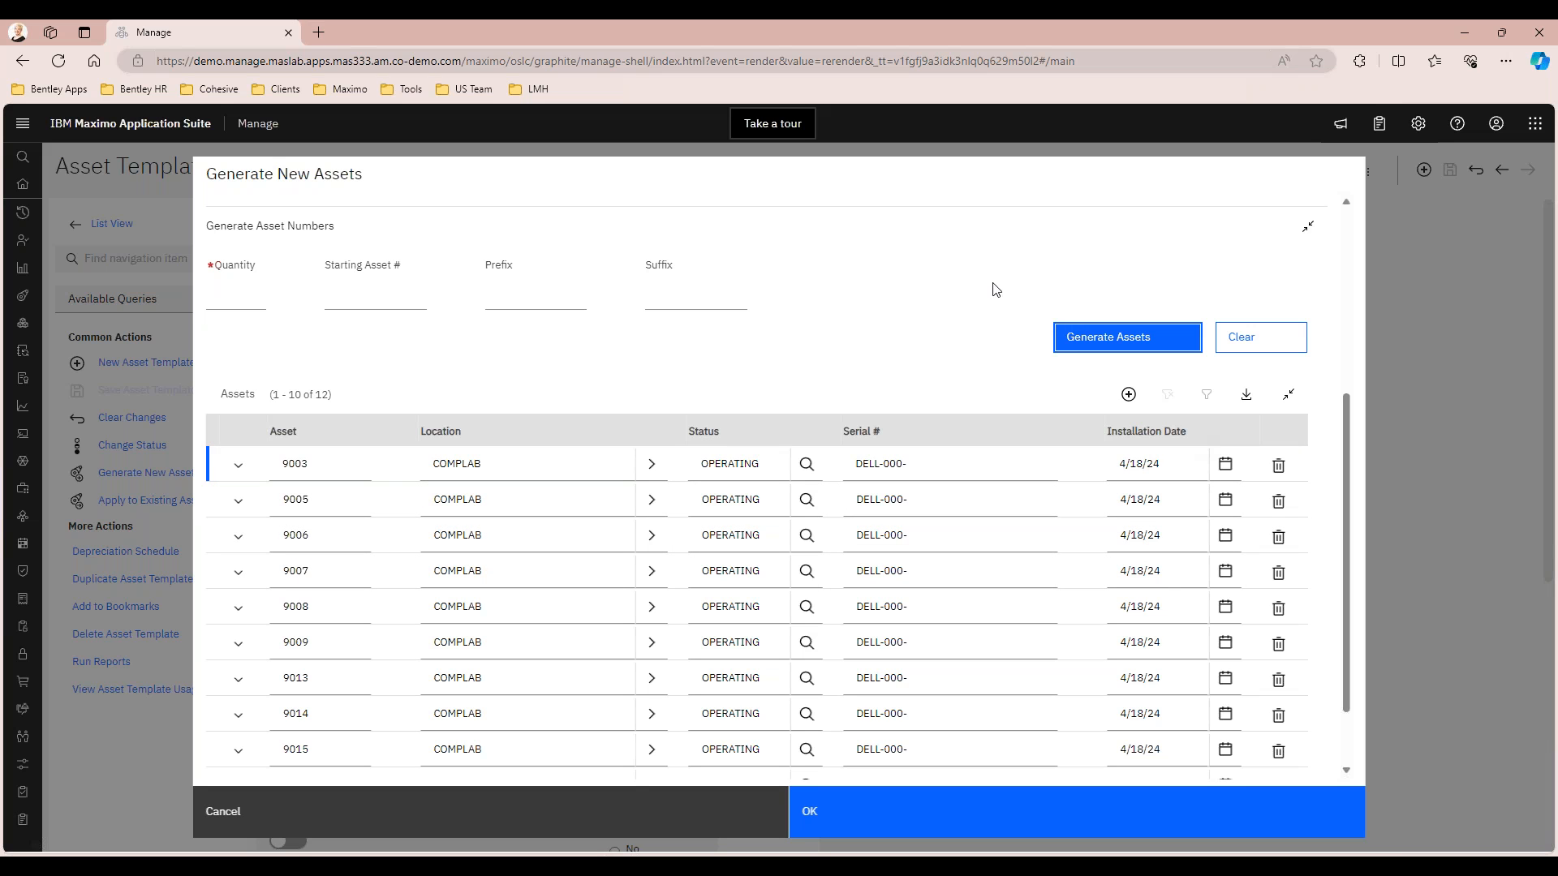
click(938, 465)
click(938, 465)
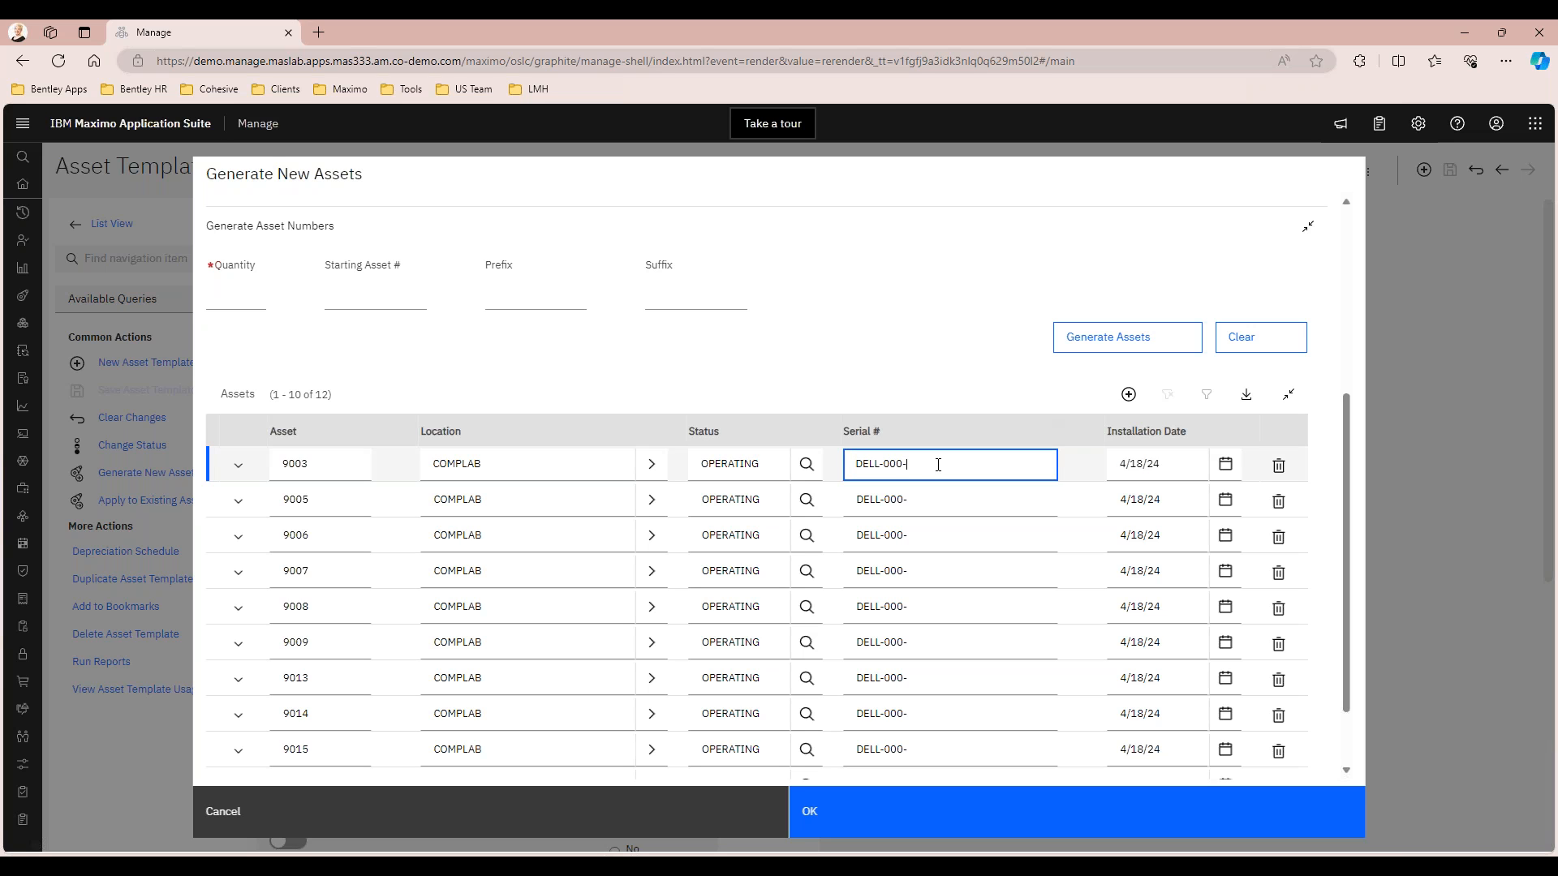
text(001)
click(928, 500)
click(928, 501)
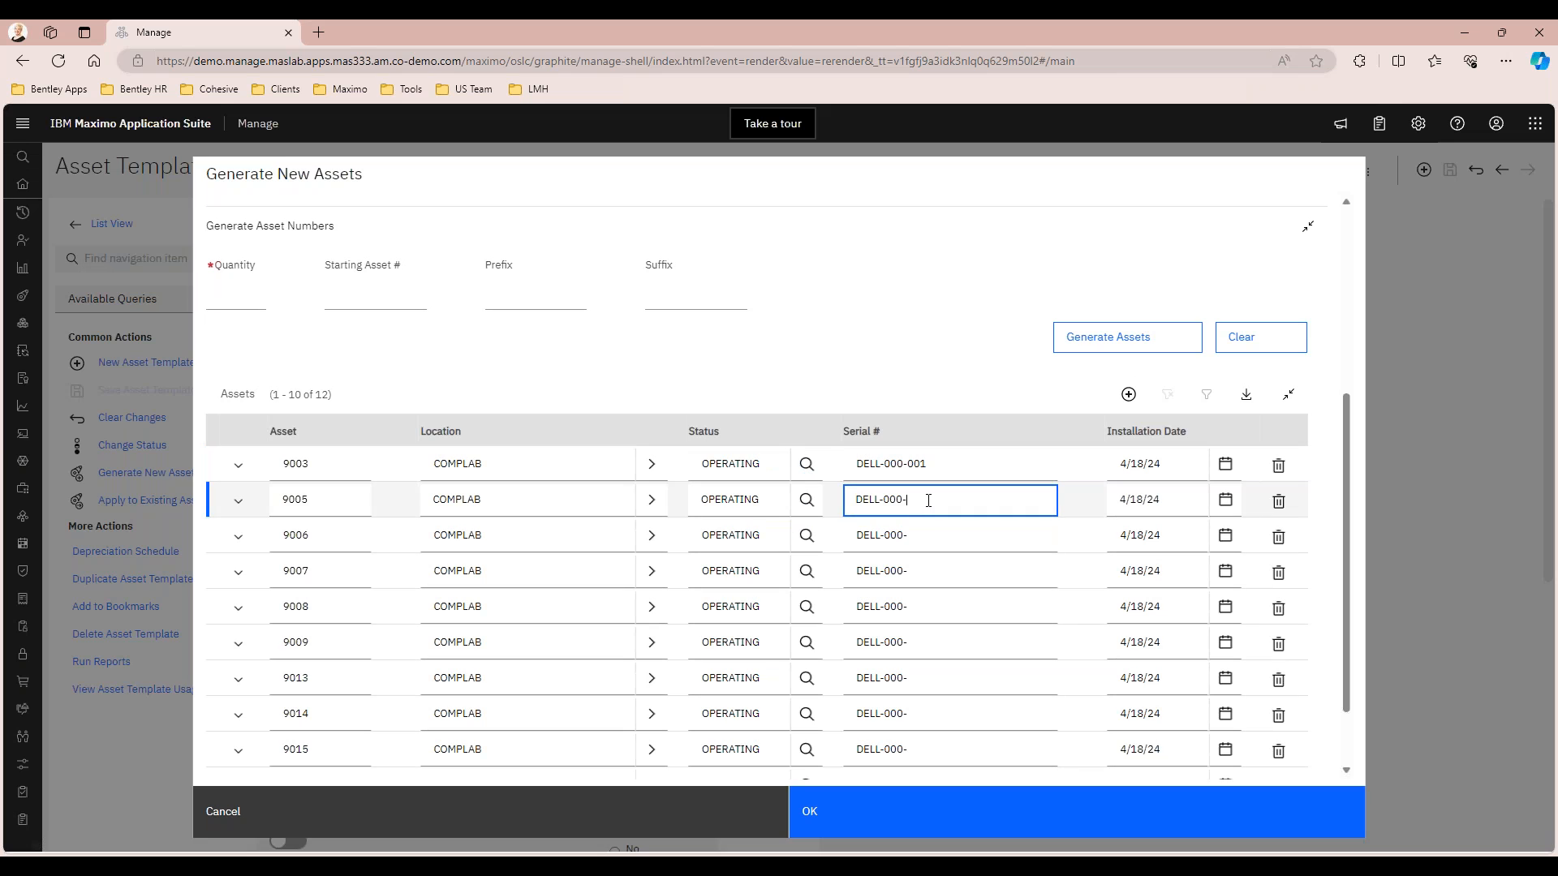
text(002)
click(934, 535)
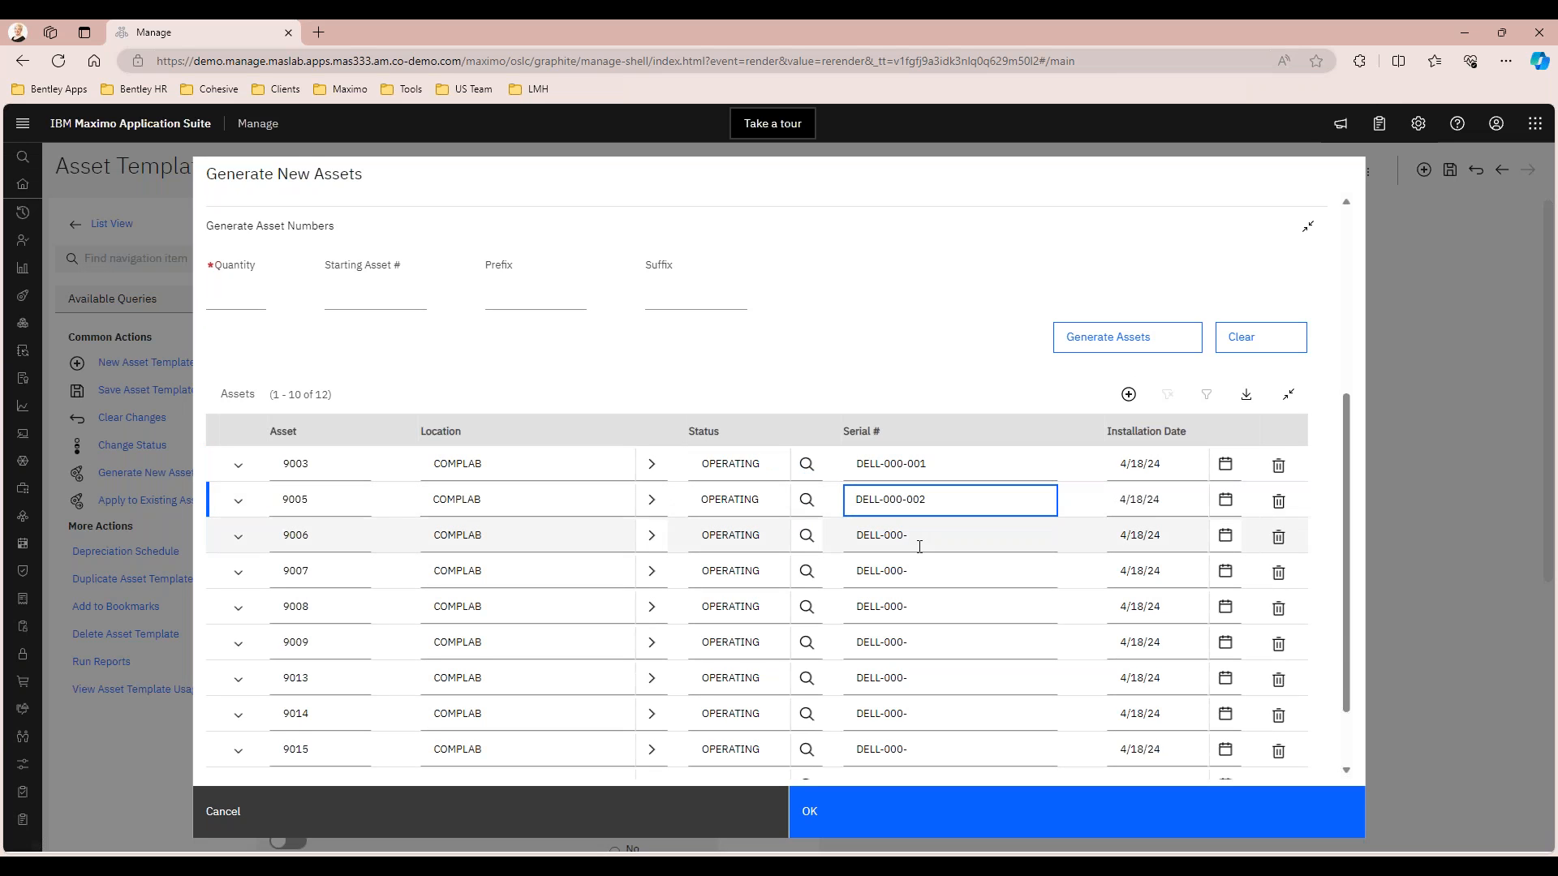
text(003)
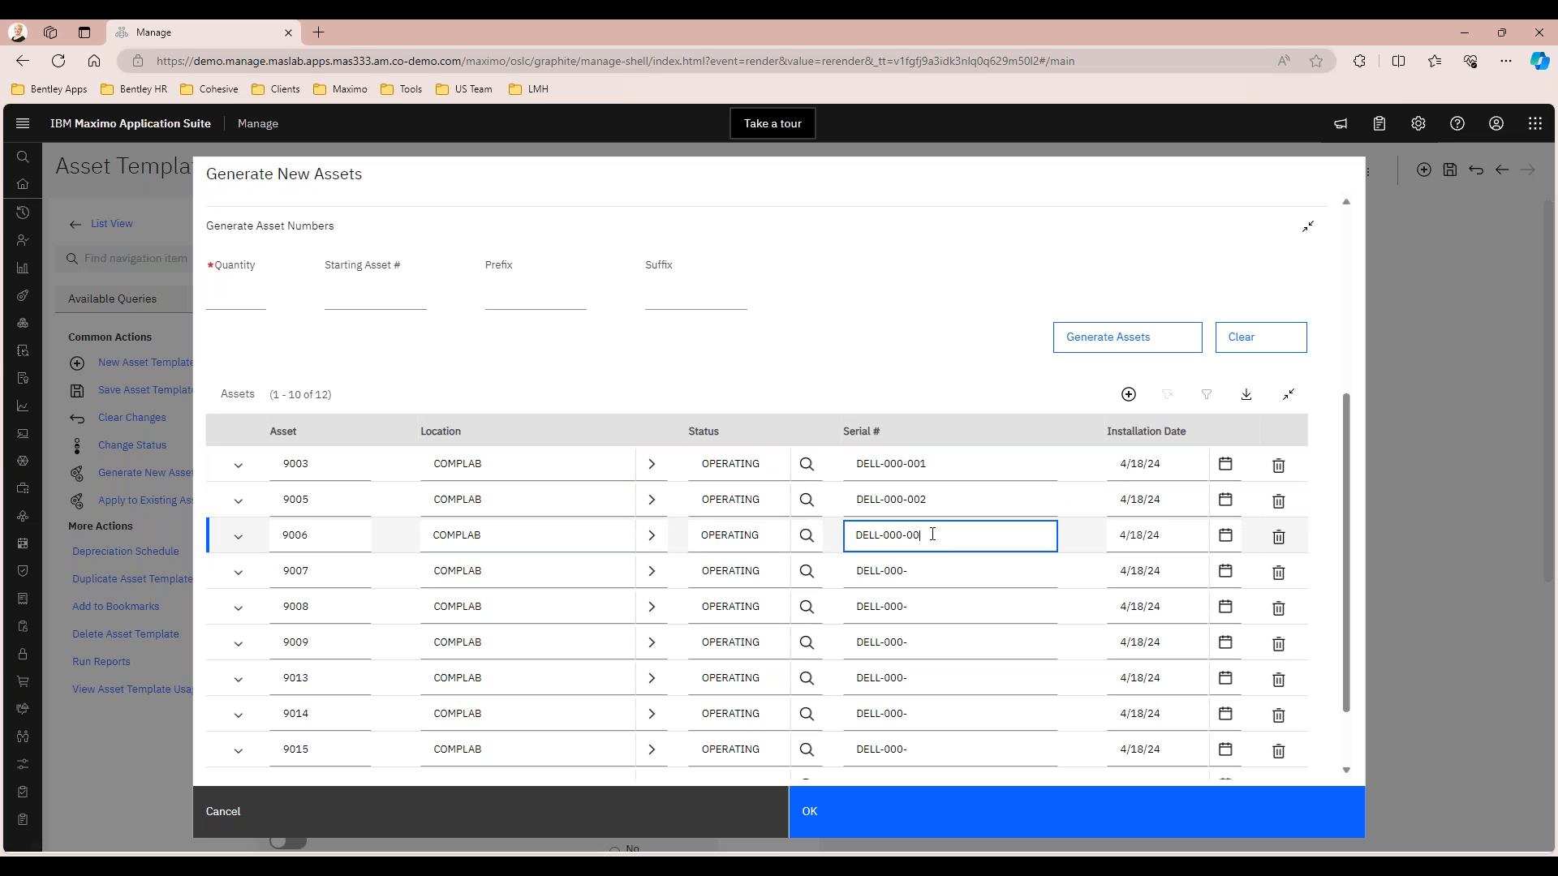
click(930, 569)
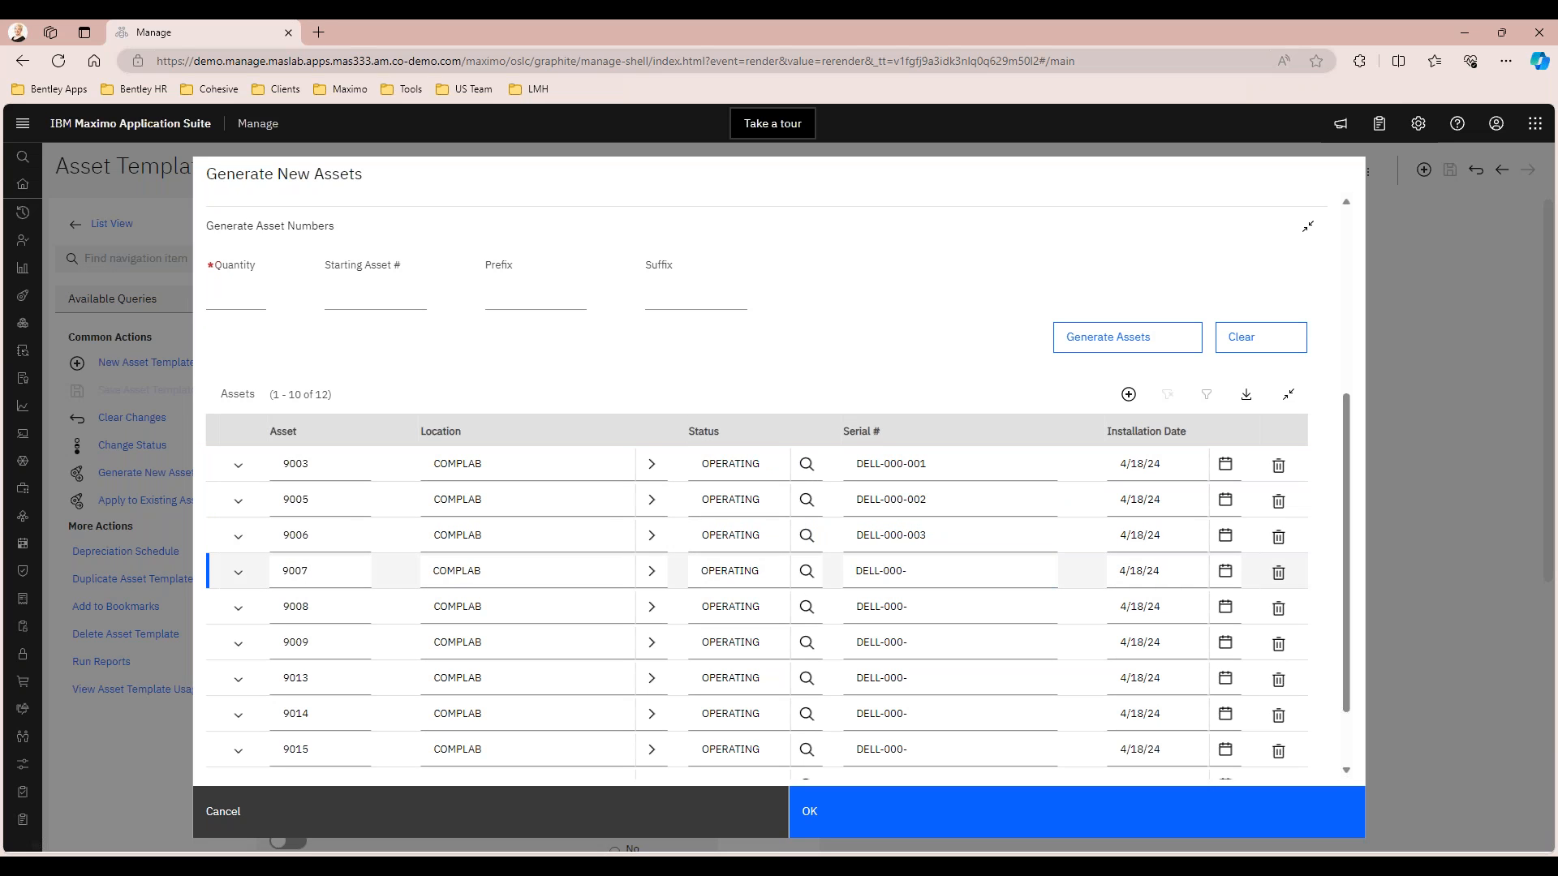
text(004)
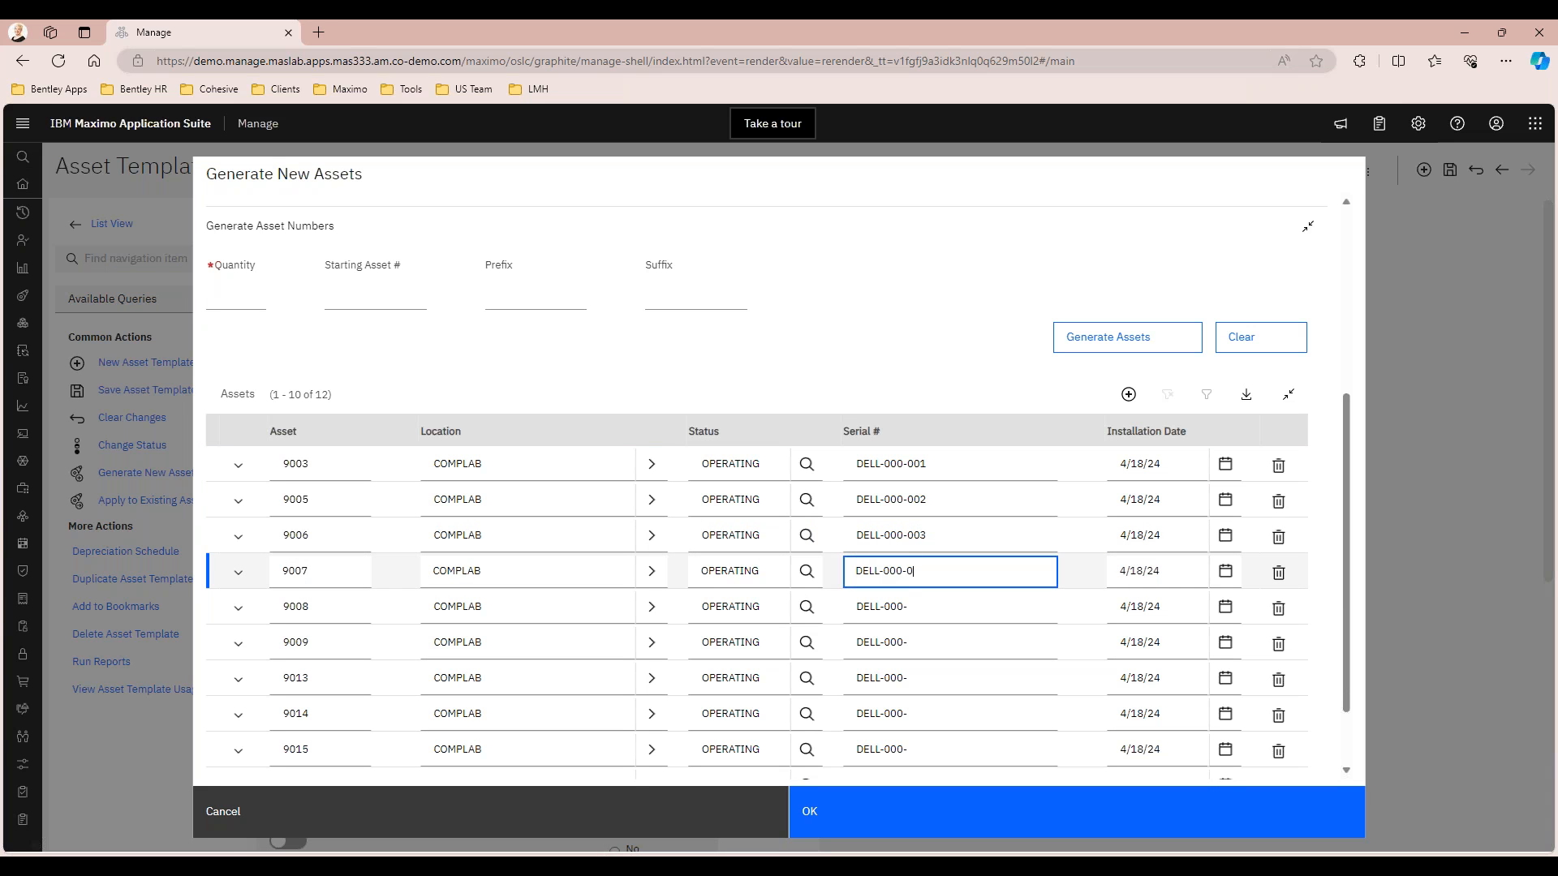
click(928, 605)
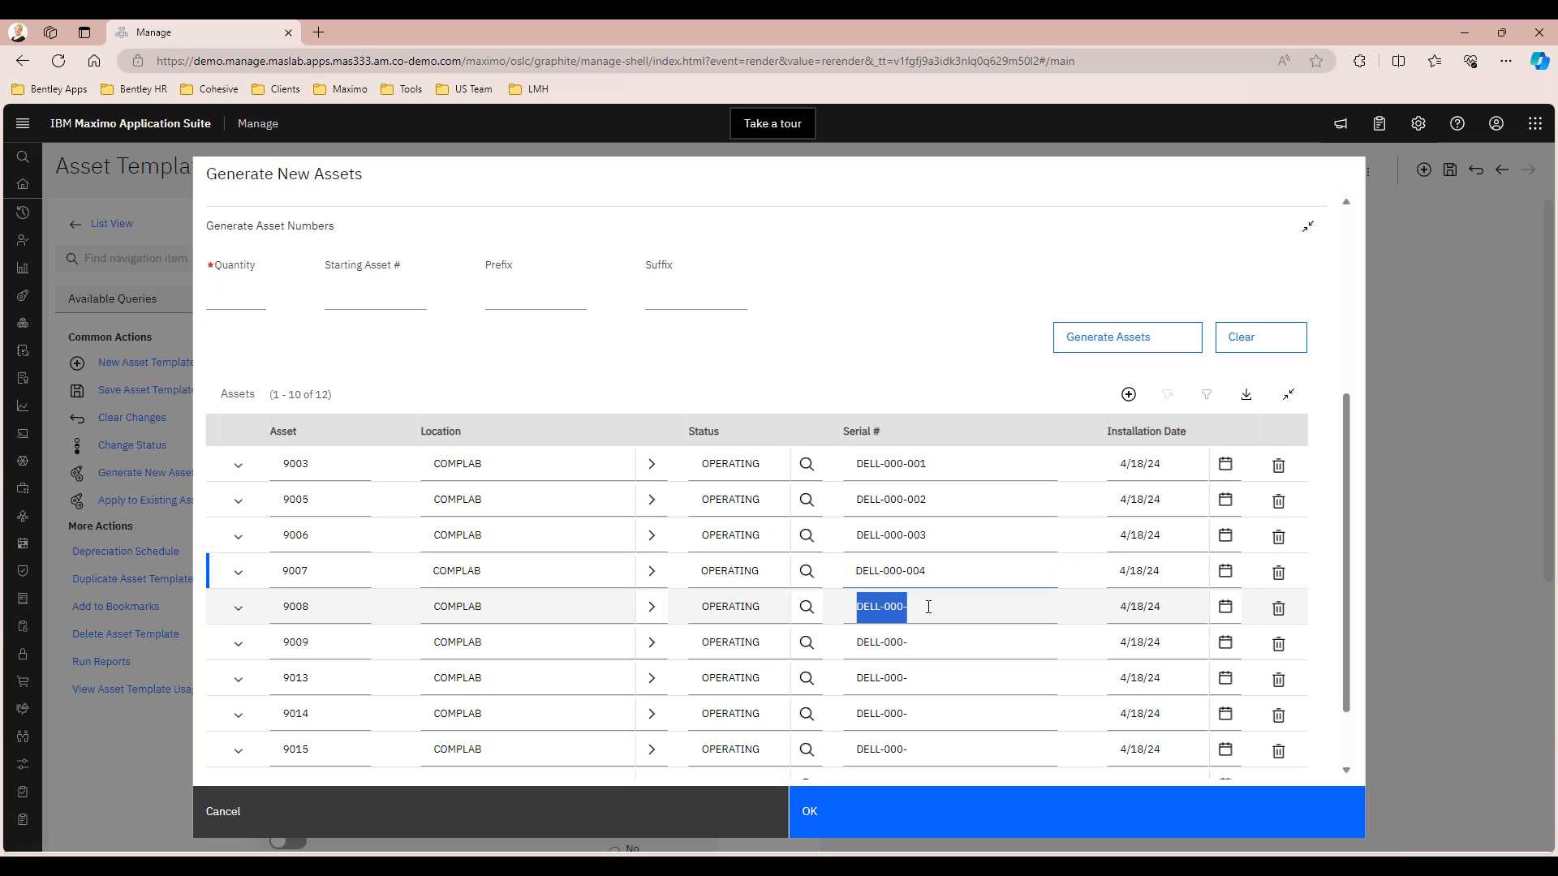
text(005)
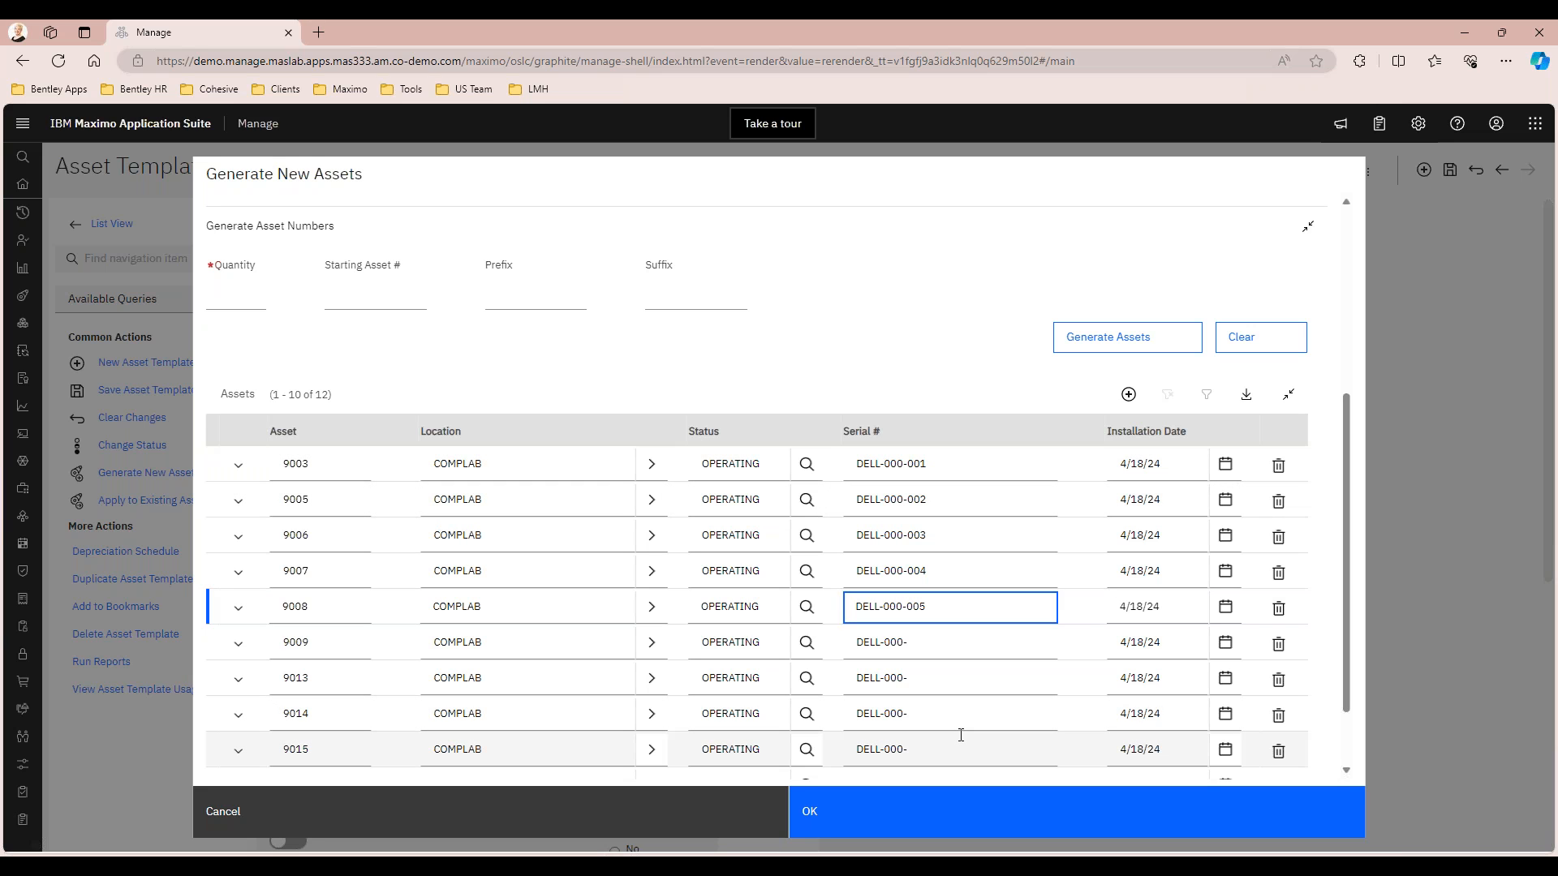
Confirm the new asset generation and return to the Dell Laptop Template's main details
click(931, 333)
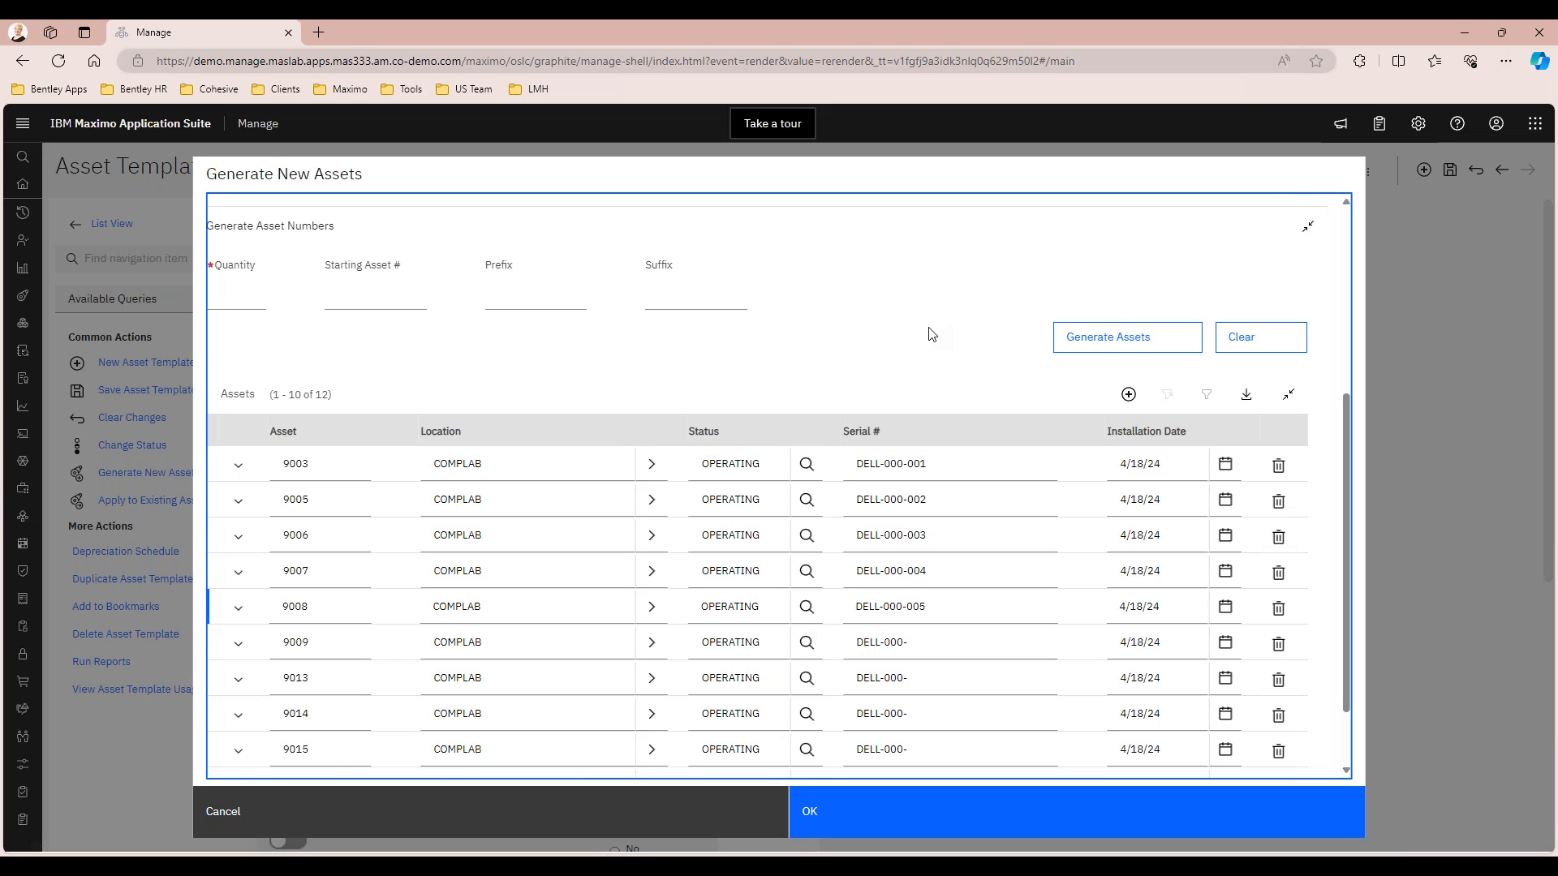
click(832, 824)
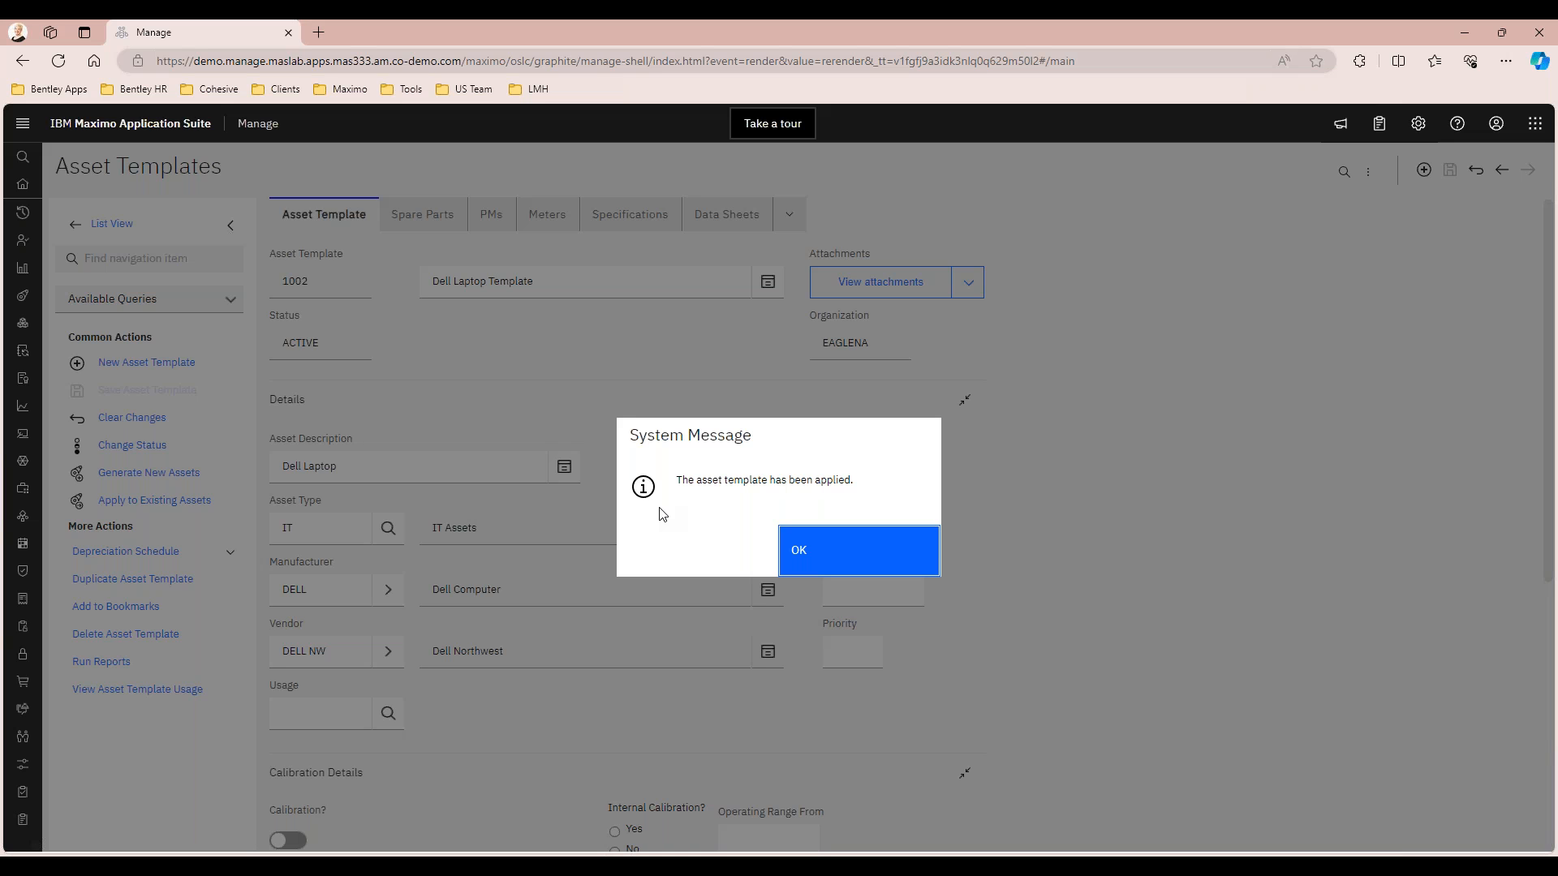
click(836, 552)
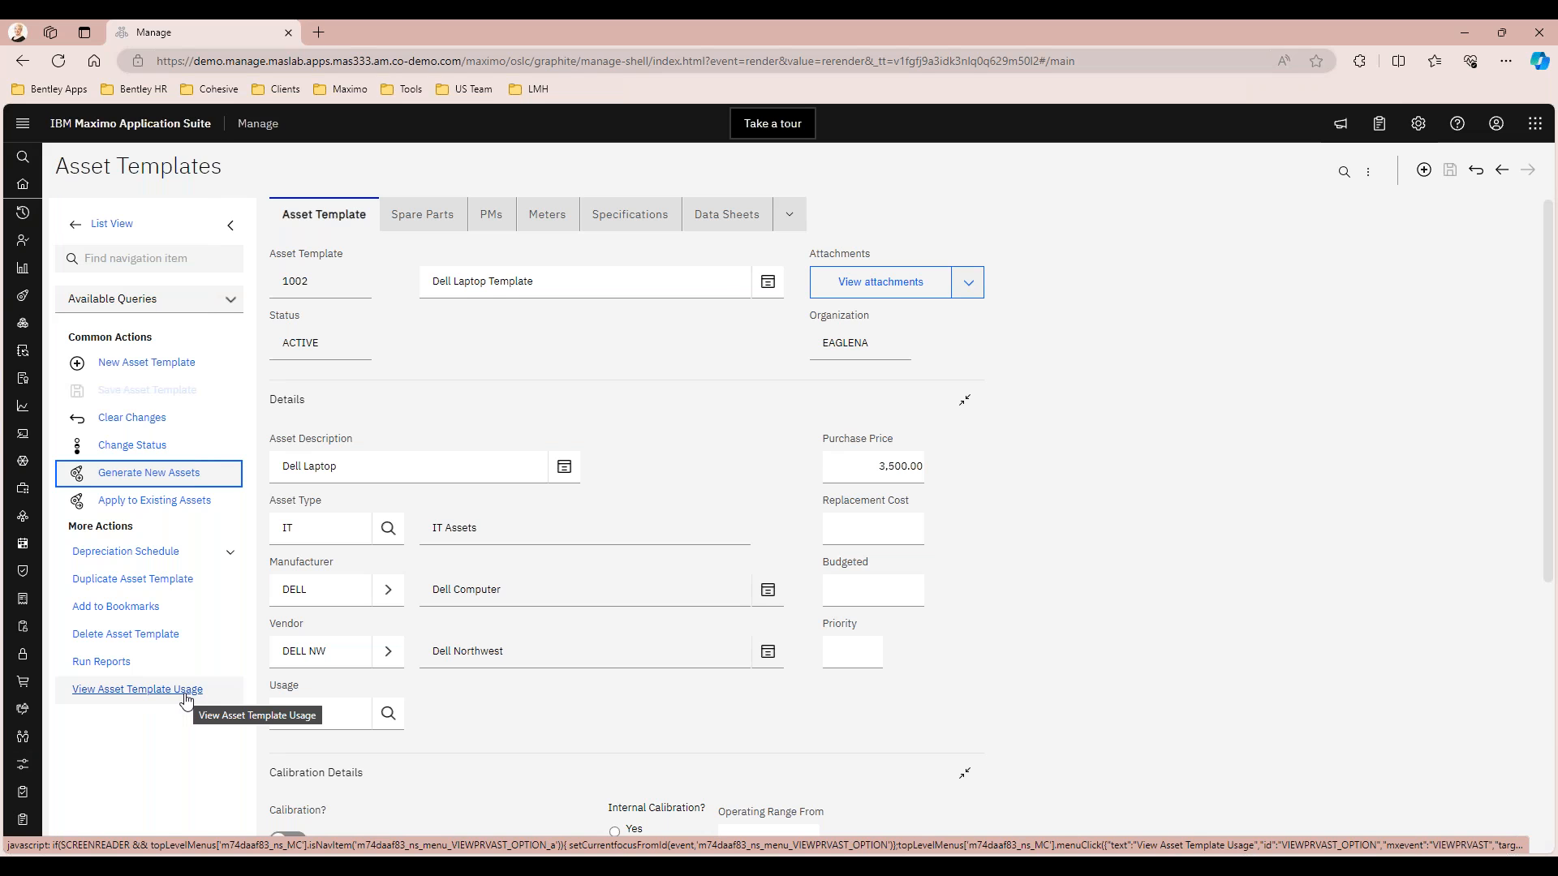
Review the Dell Laptop Template's usage, checking the assets' site, changed date and created or modified flags
click(185, 696)
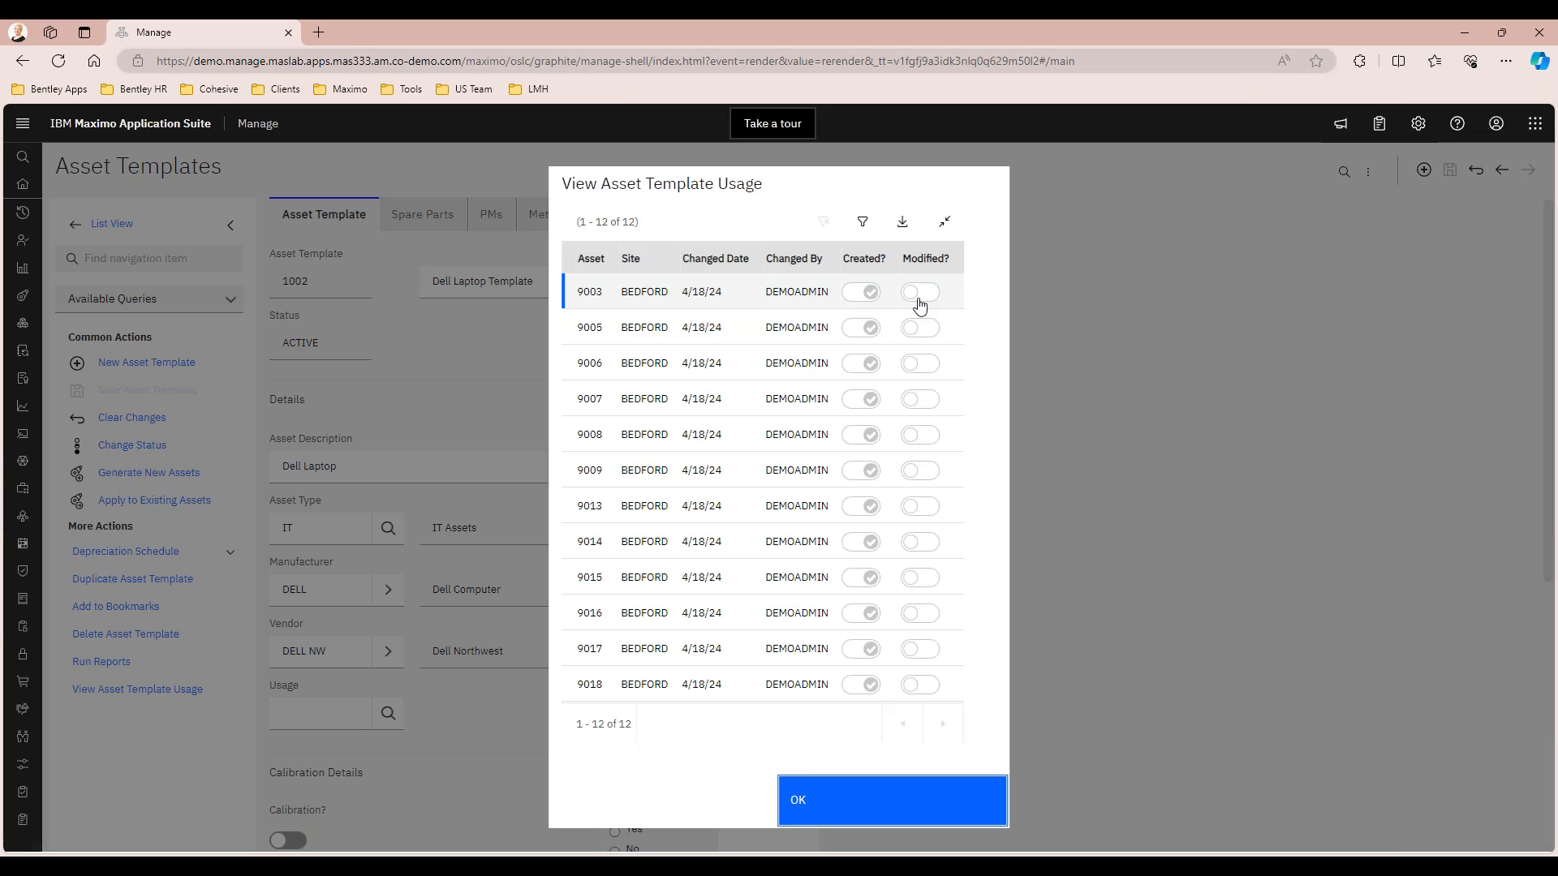
click(835, 815)
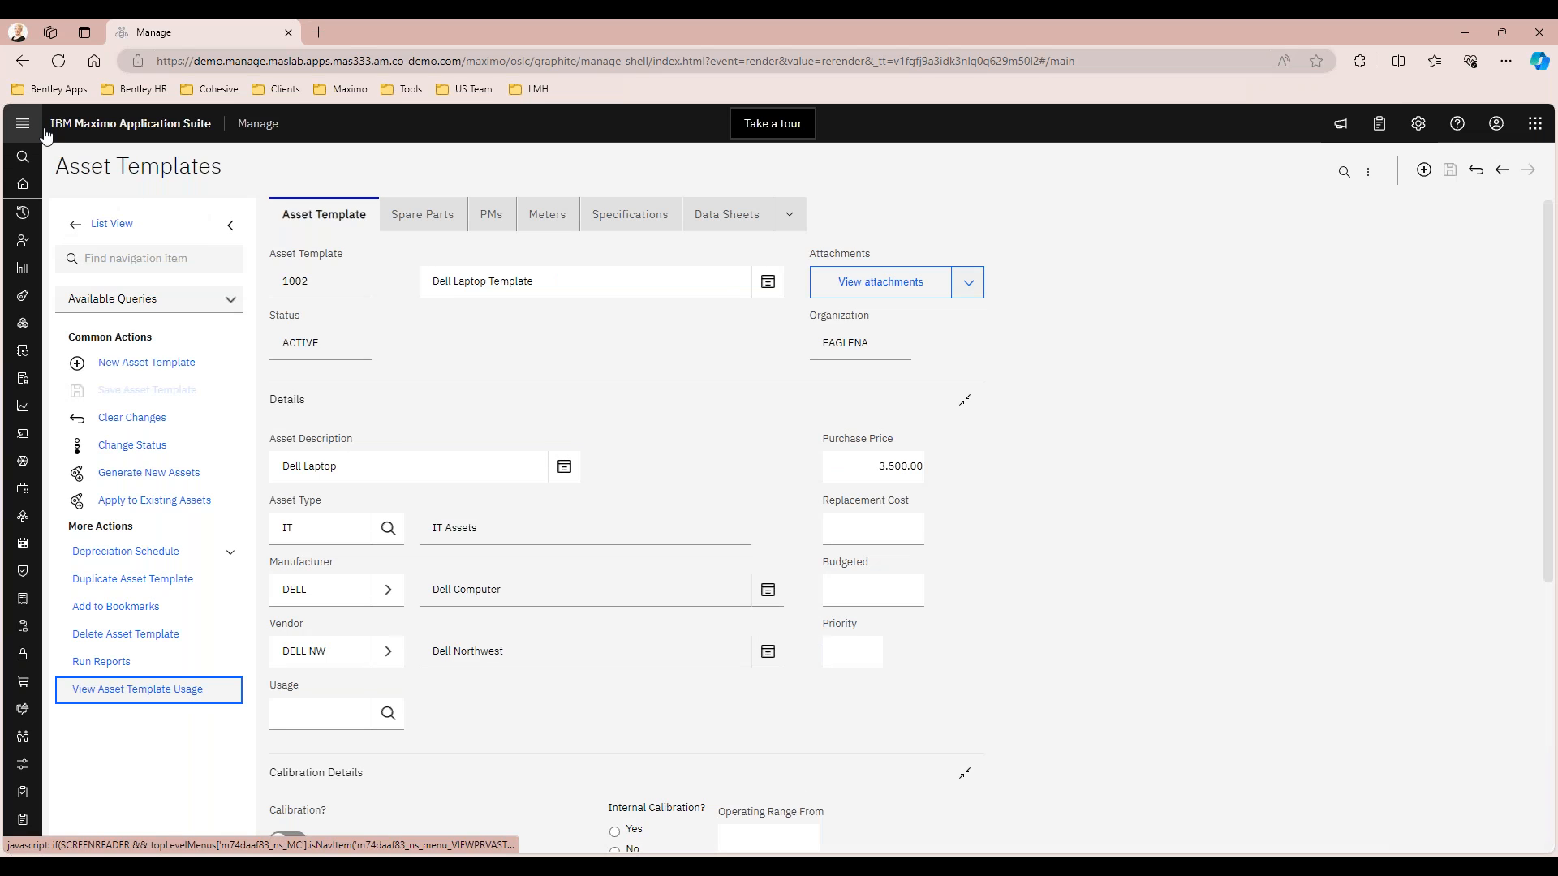
Find and open the Assets application
click(22, 125)
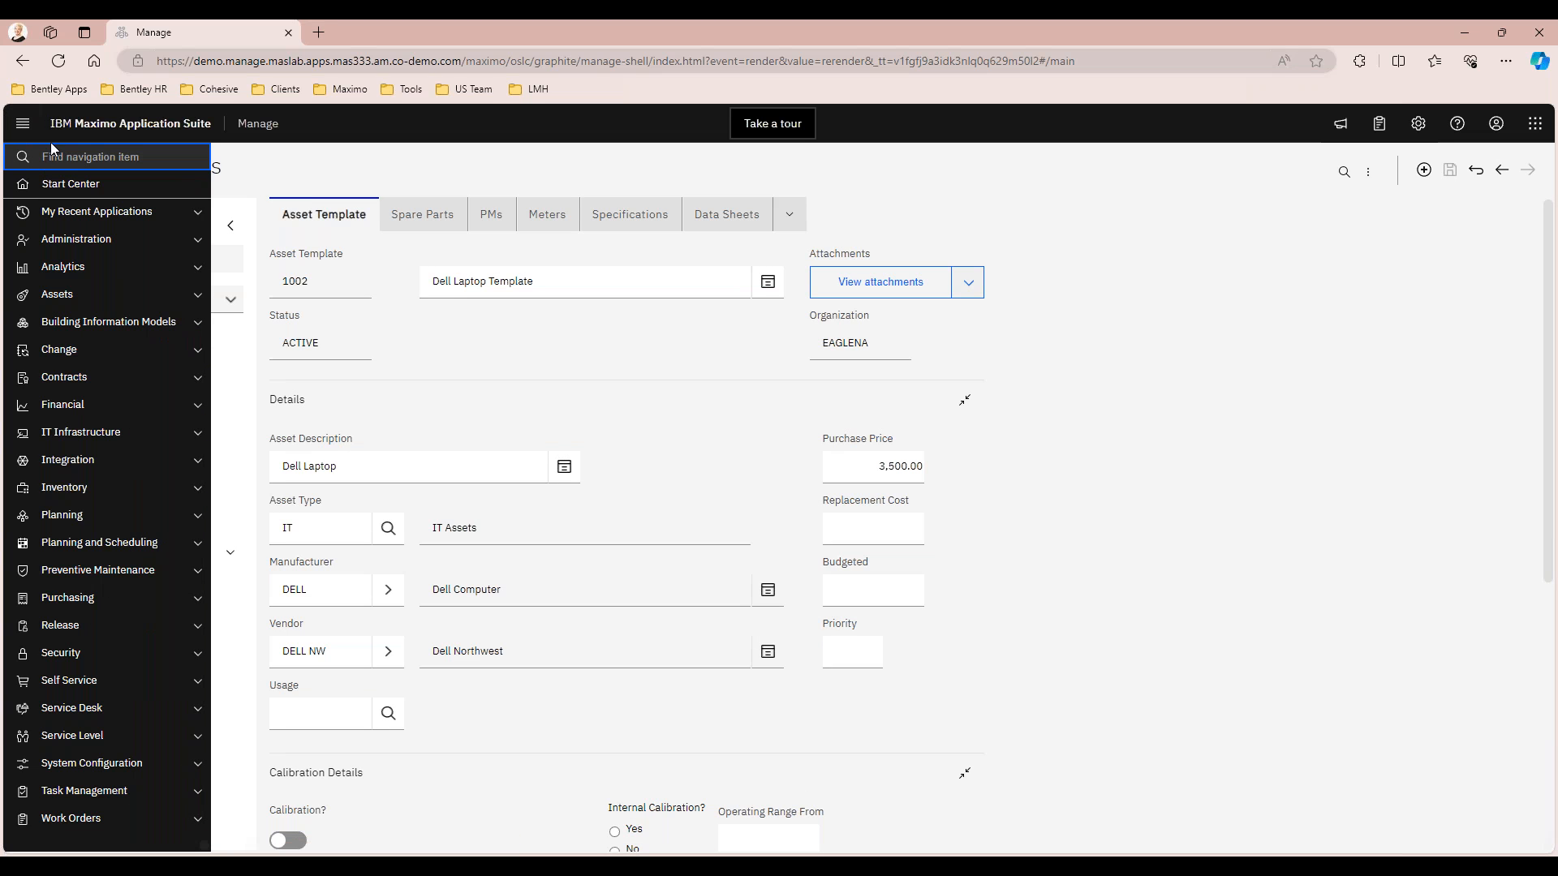
text(asset)
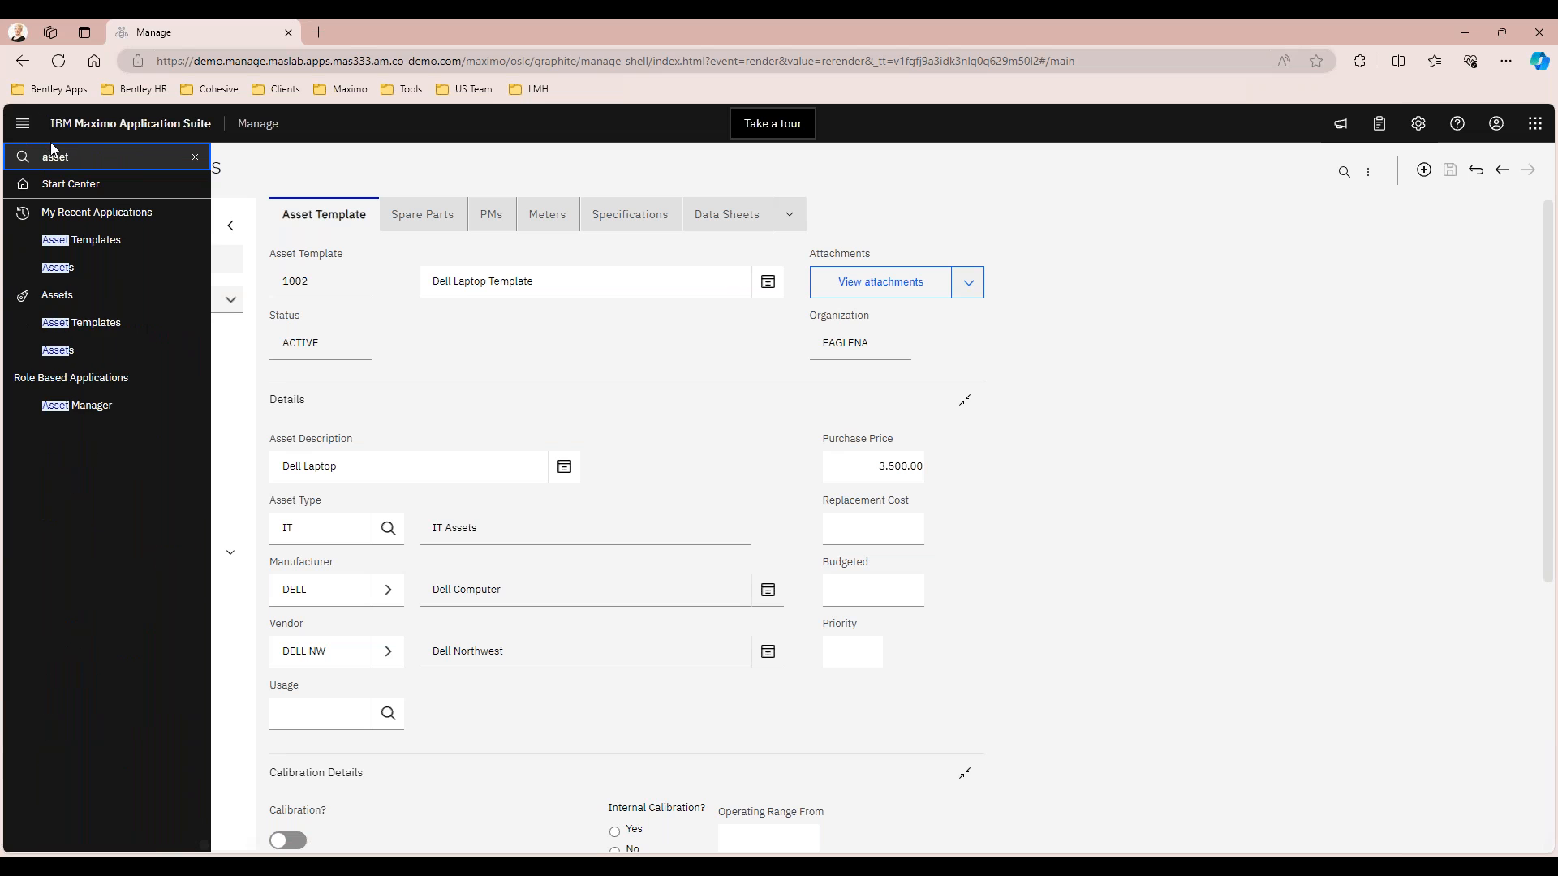
click(71, 269)
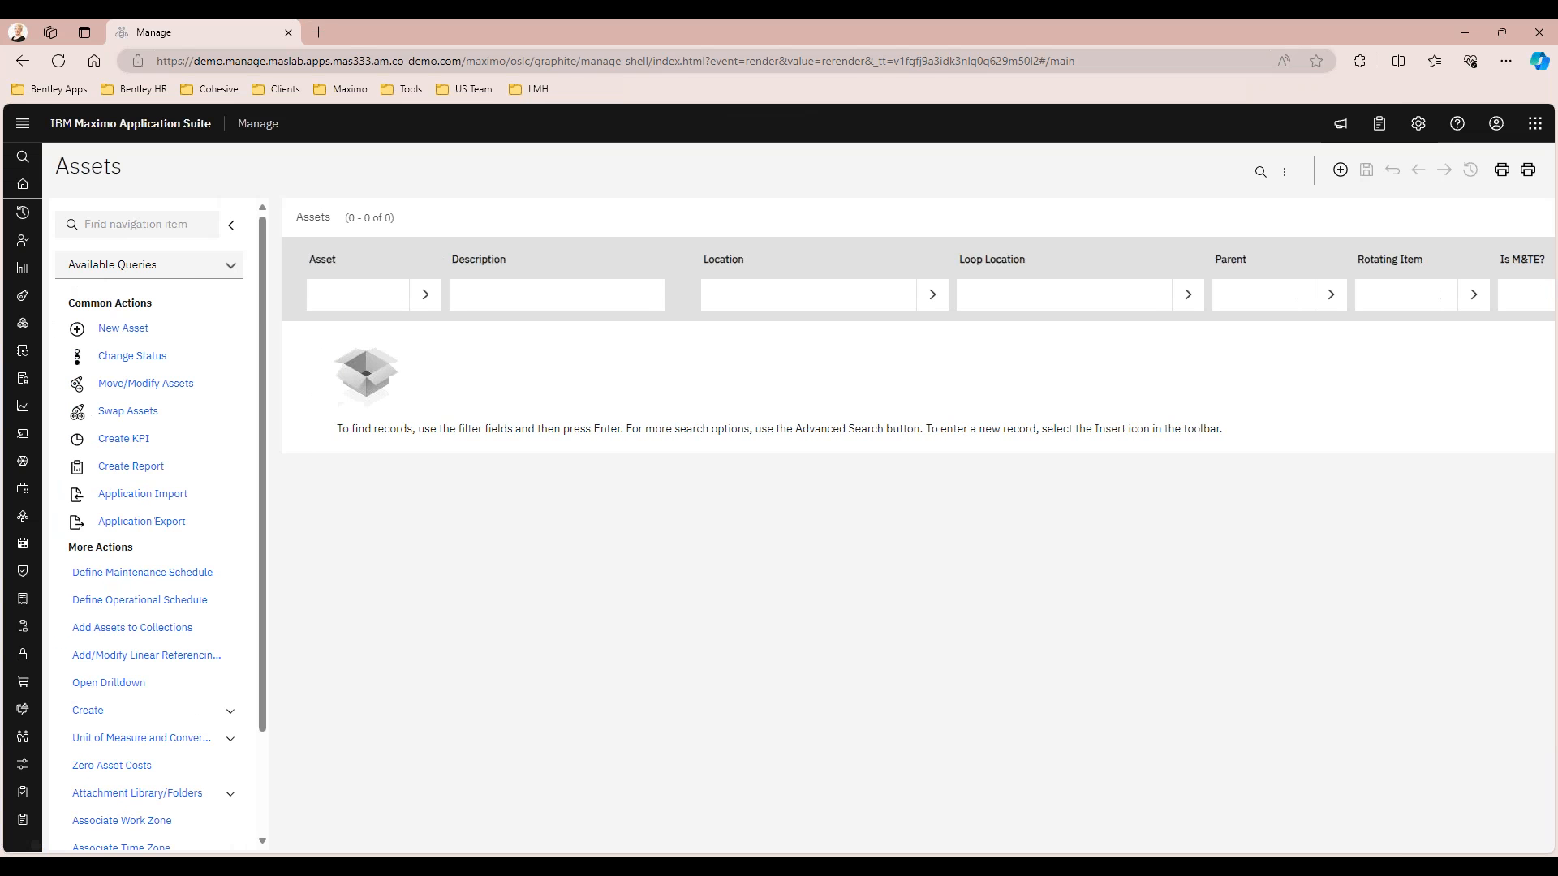
Filter the asset list by the description "dell laptop" and open asset 9003
click(490, 294)
text(dell lapto)
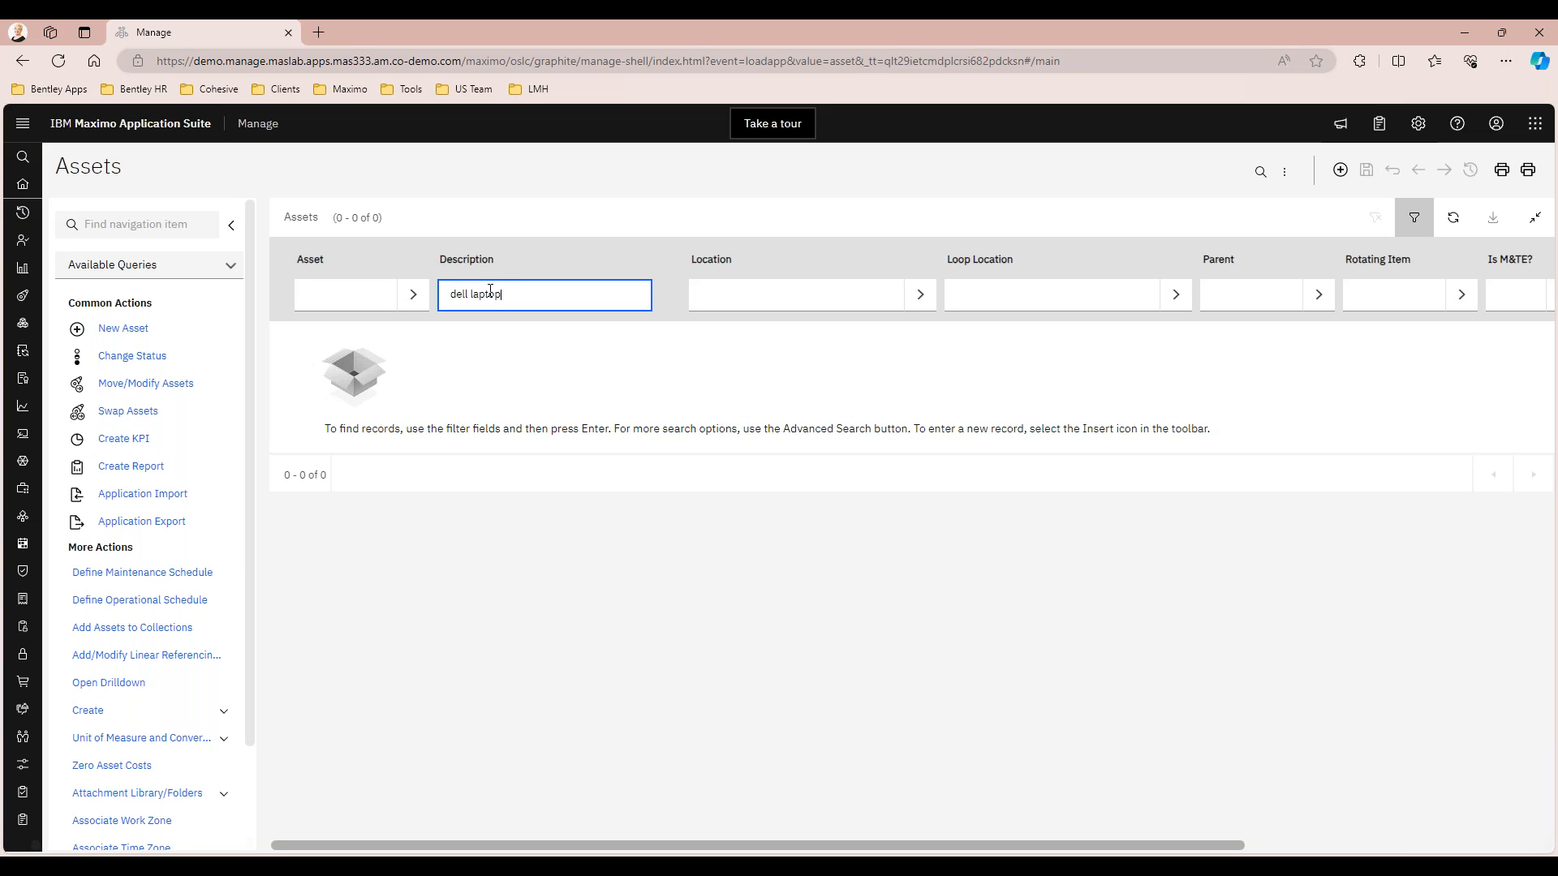
text(p)
key(Return)
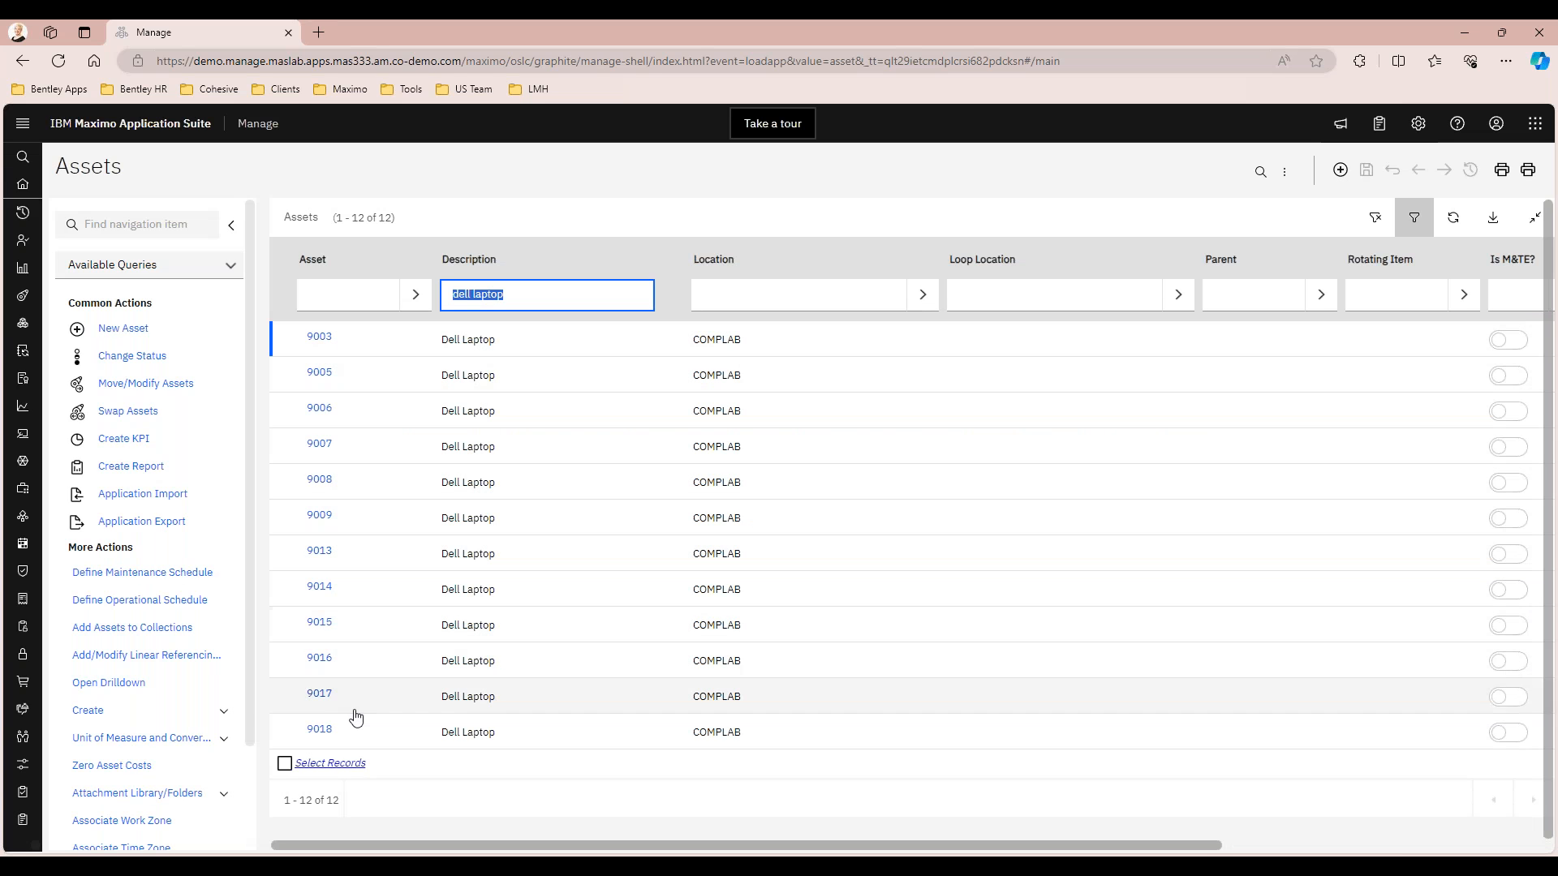
click(325, 342)
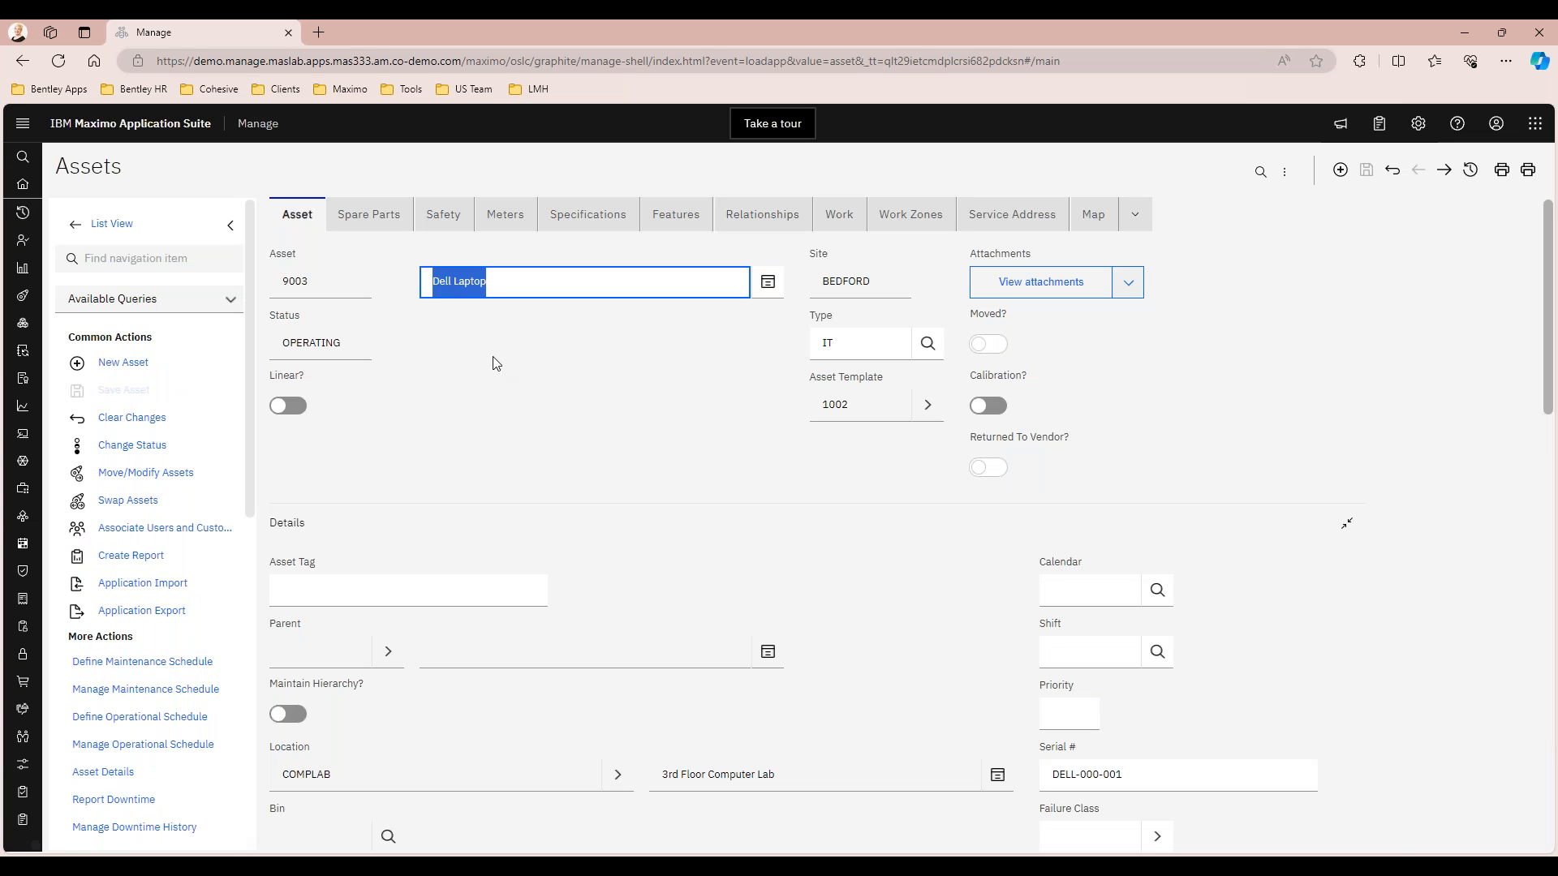
Review asset 9003's main record, checking its description, asset template, location, serial number, vendor, manufacturer, installation date and purchase price
click(495, 362)
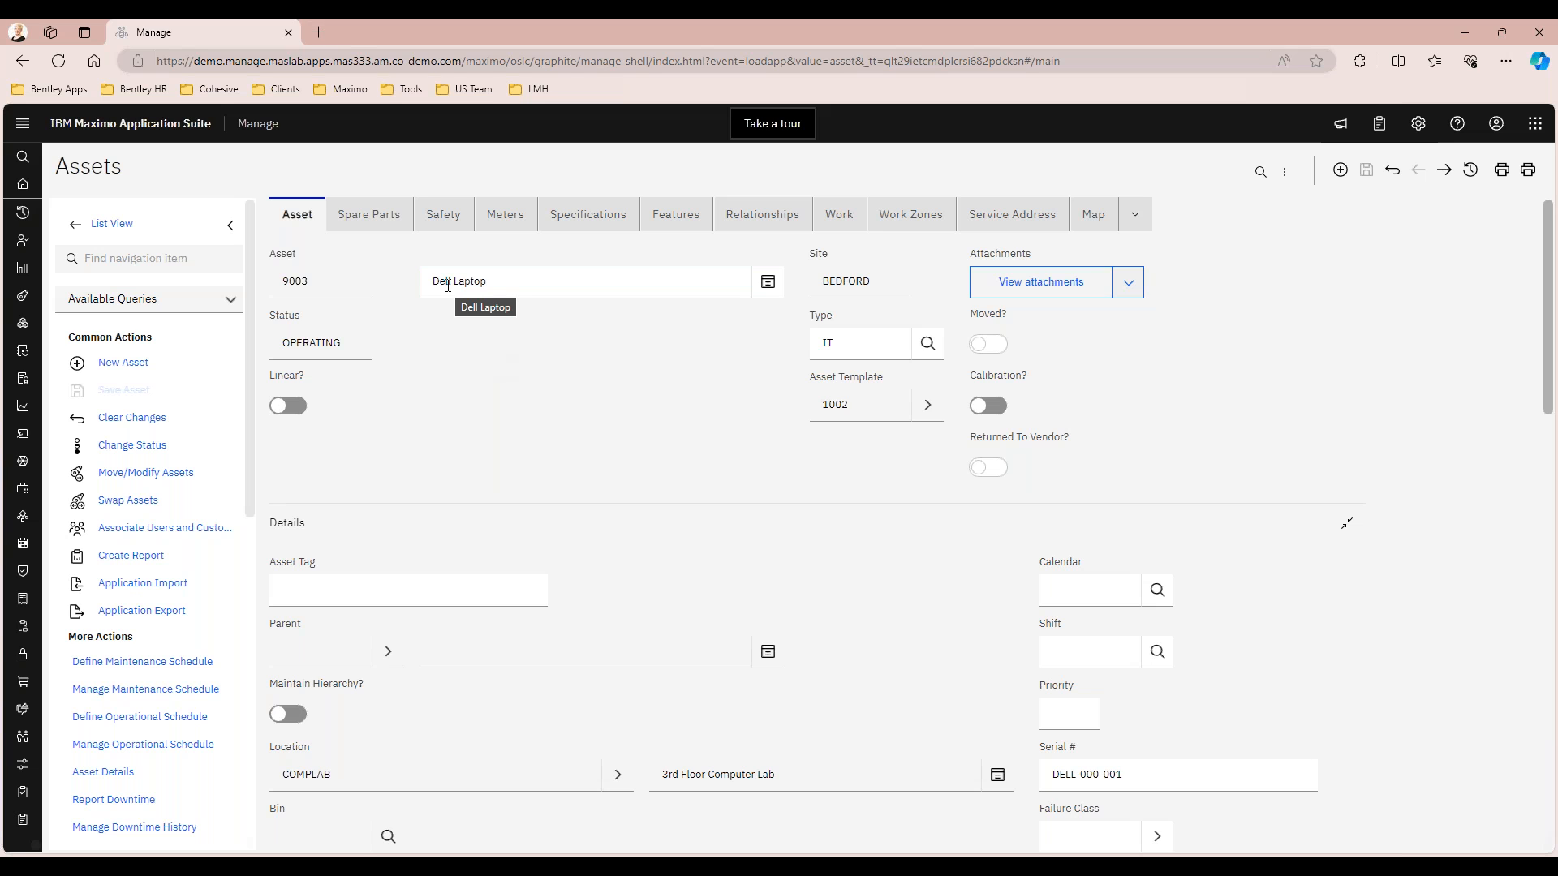
click(517, 278)
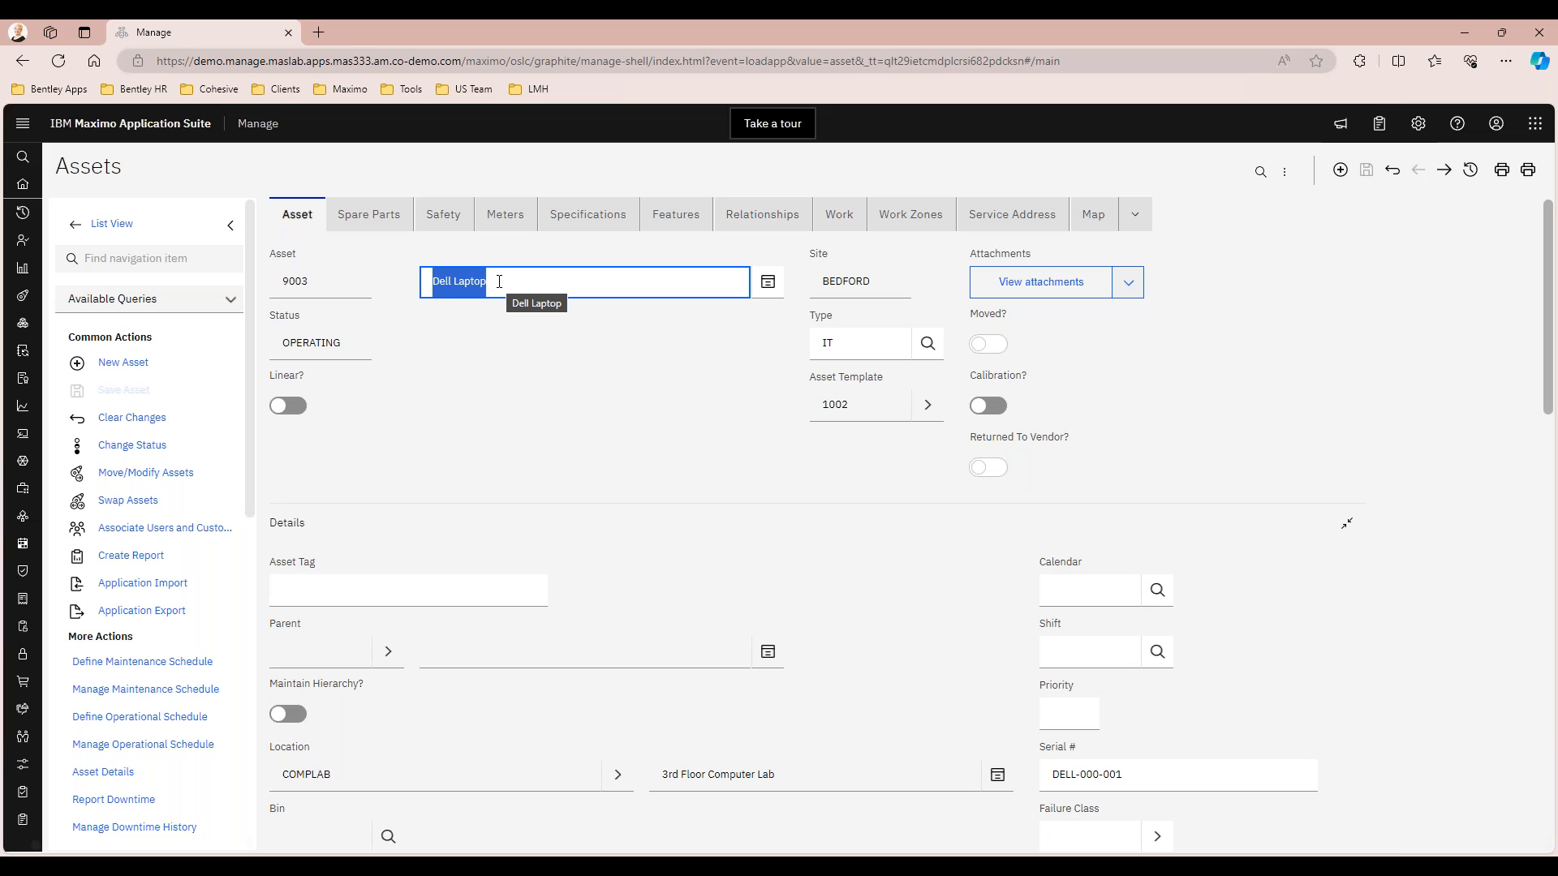
click(589, 381)
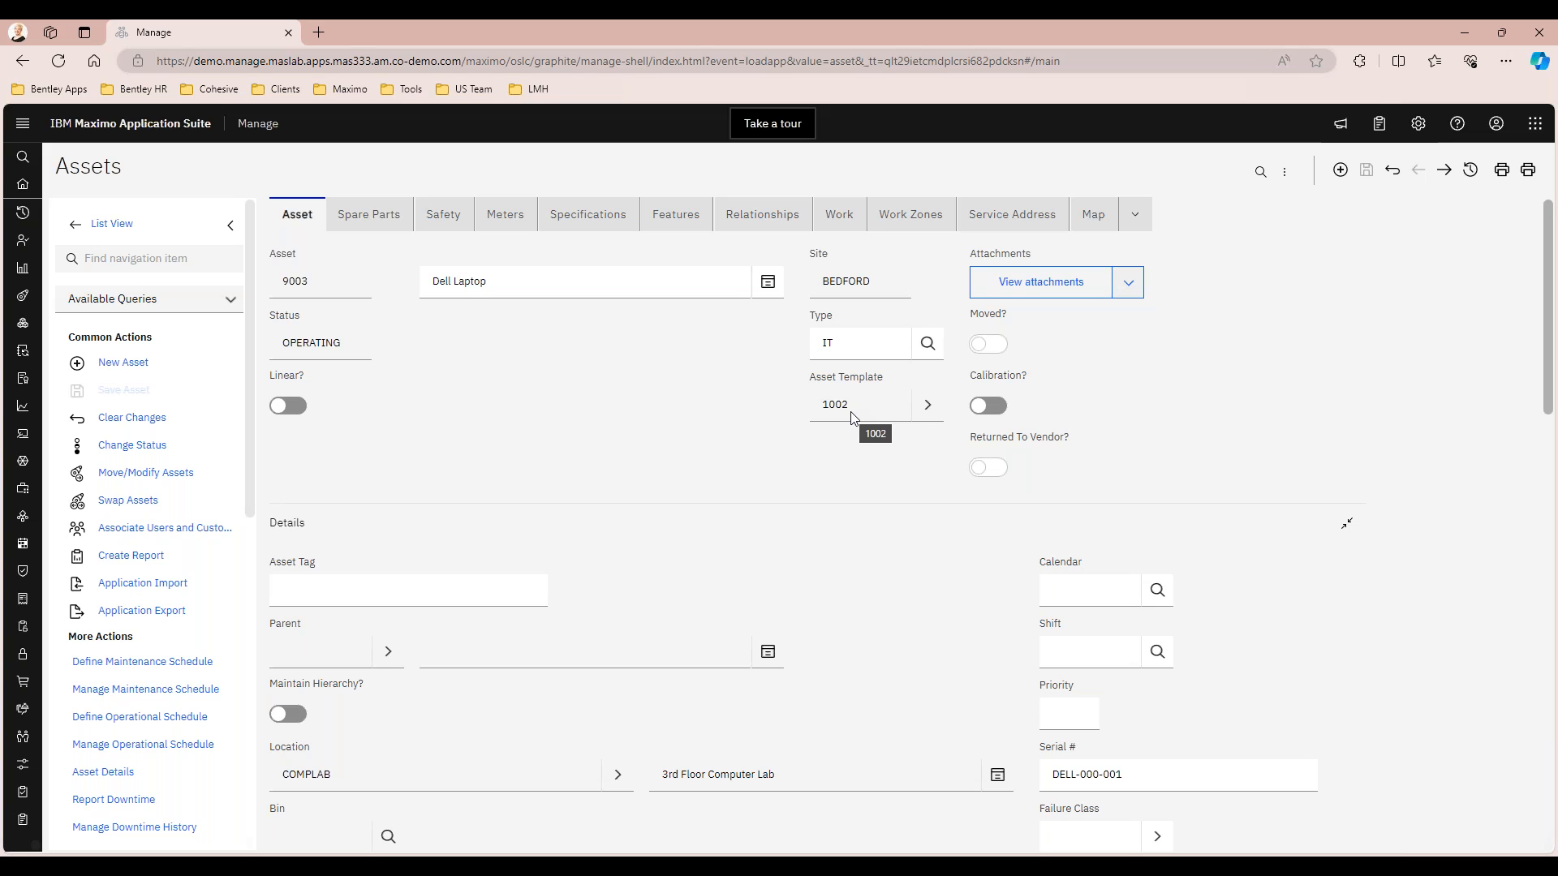
scroll(692, 344, down, 3)
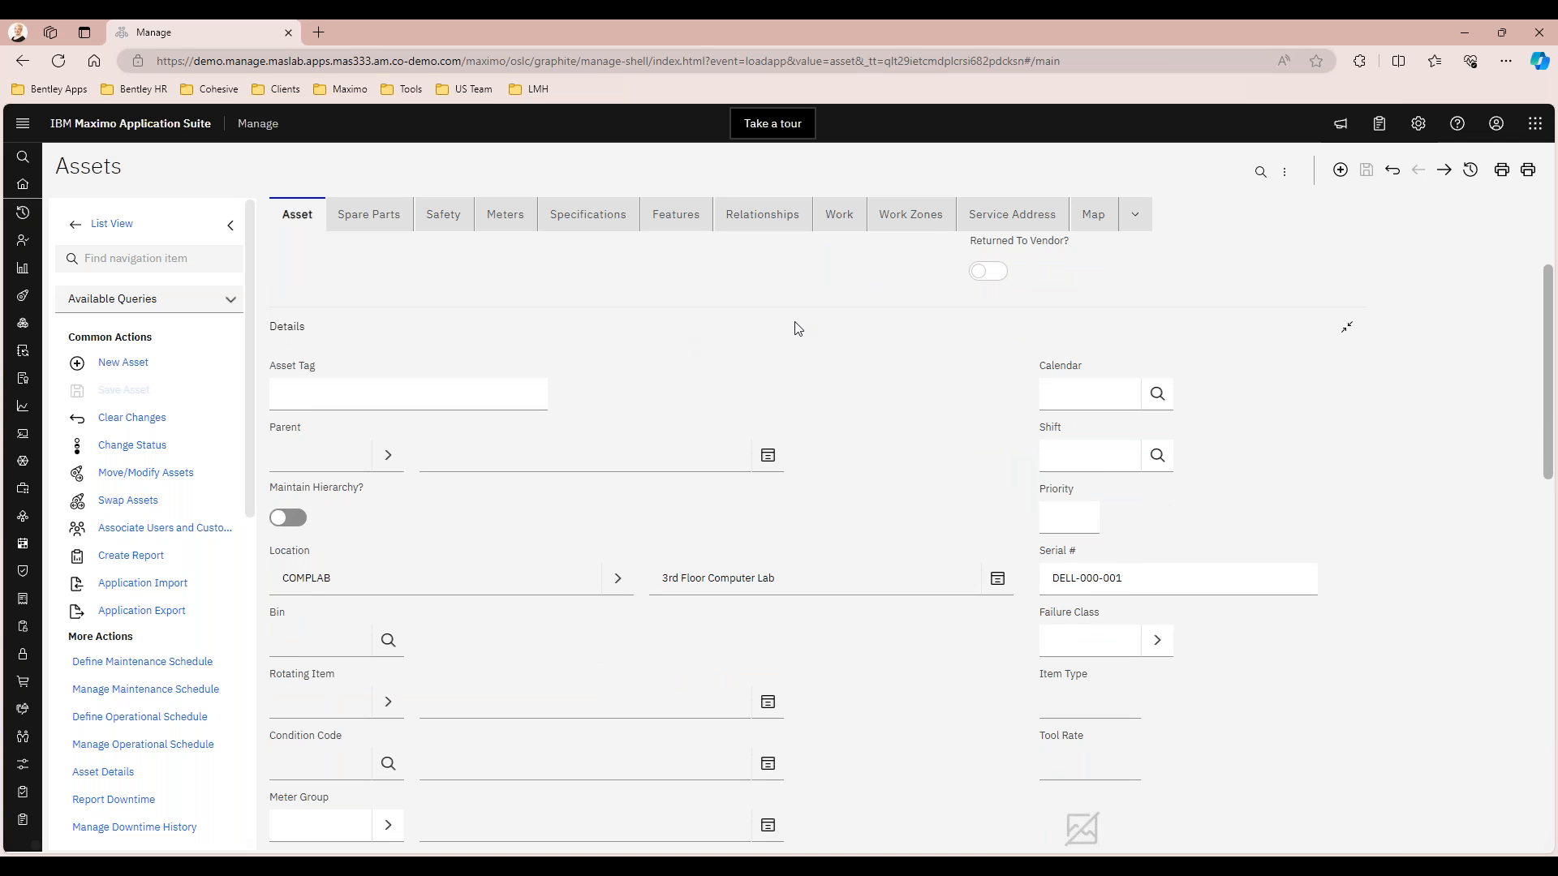
scroll(914, 369, down, 1)
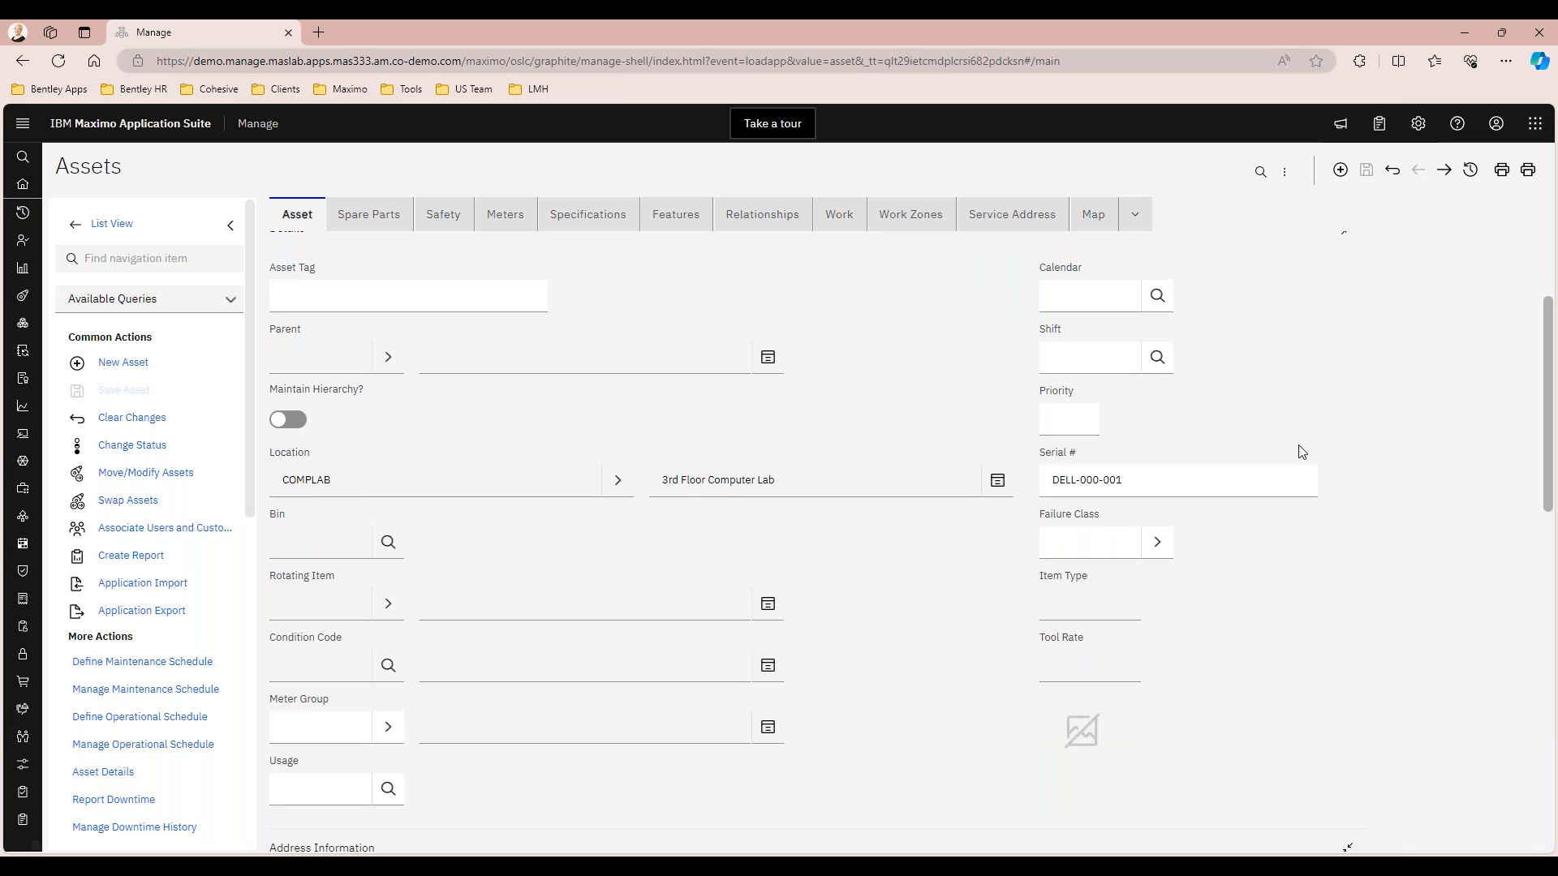
scroll(1162, 462, up, 1)
scroll(1162, 463, down, 1)
scroll(977, 395, down, 6)
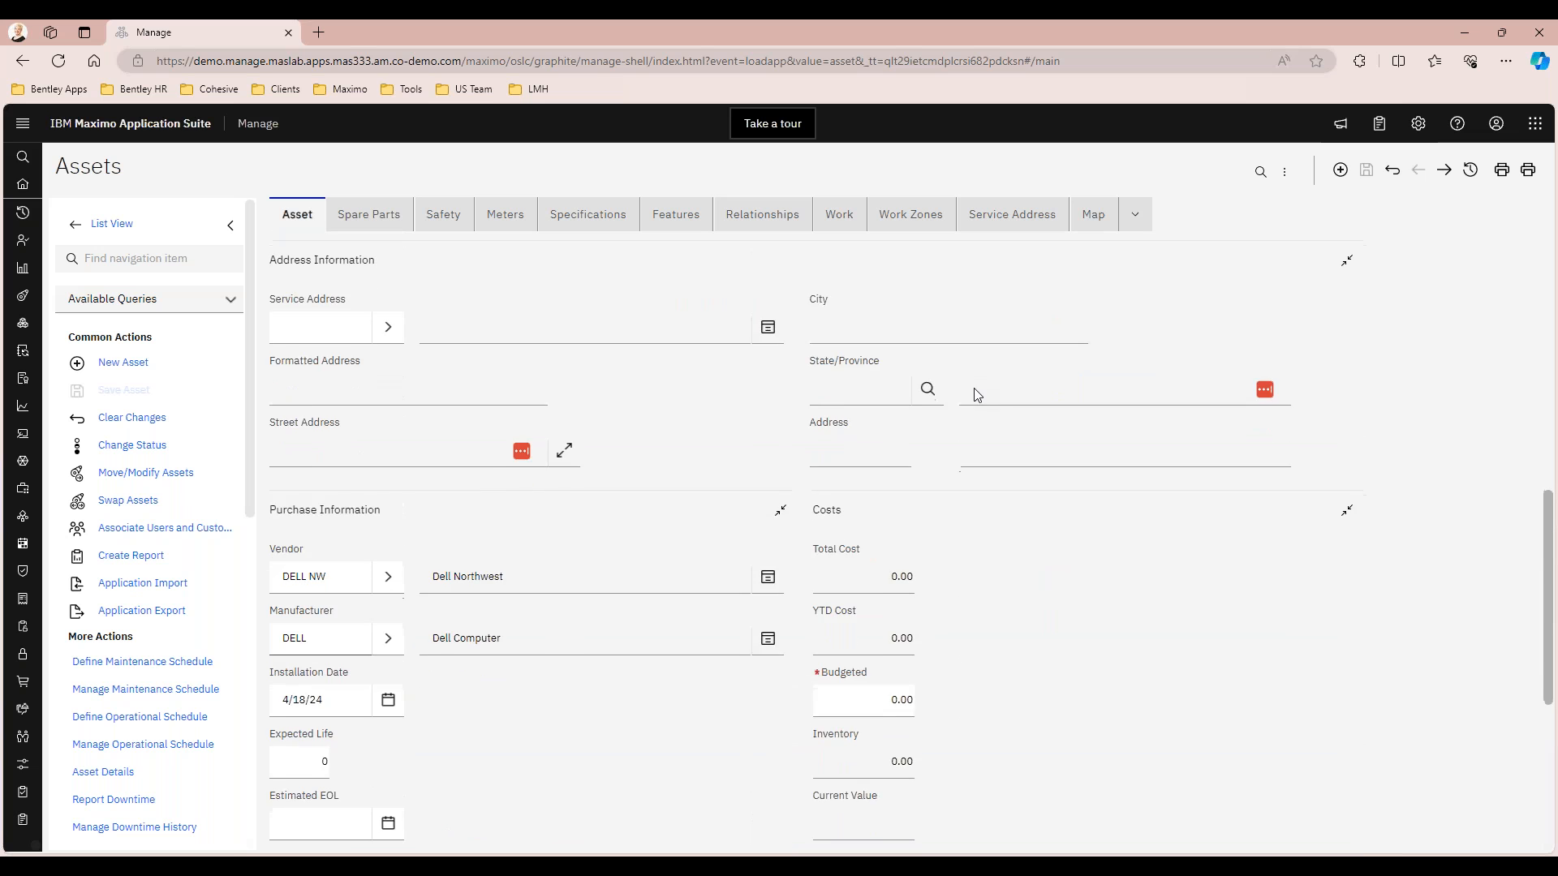
scroll(977, 396, down, 2)
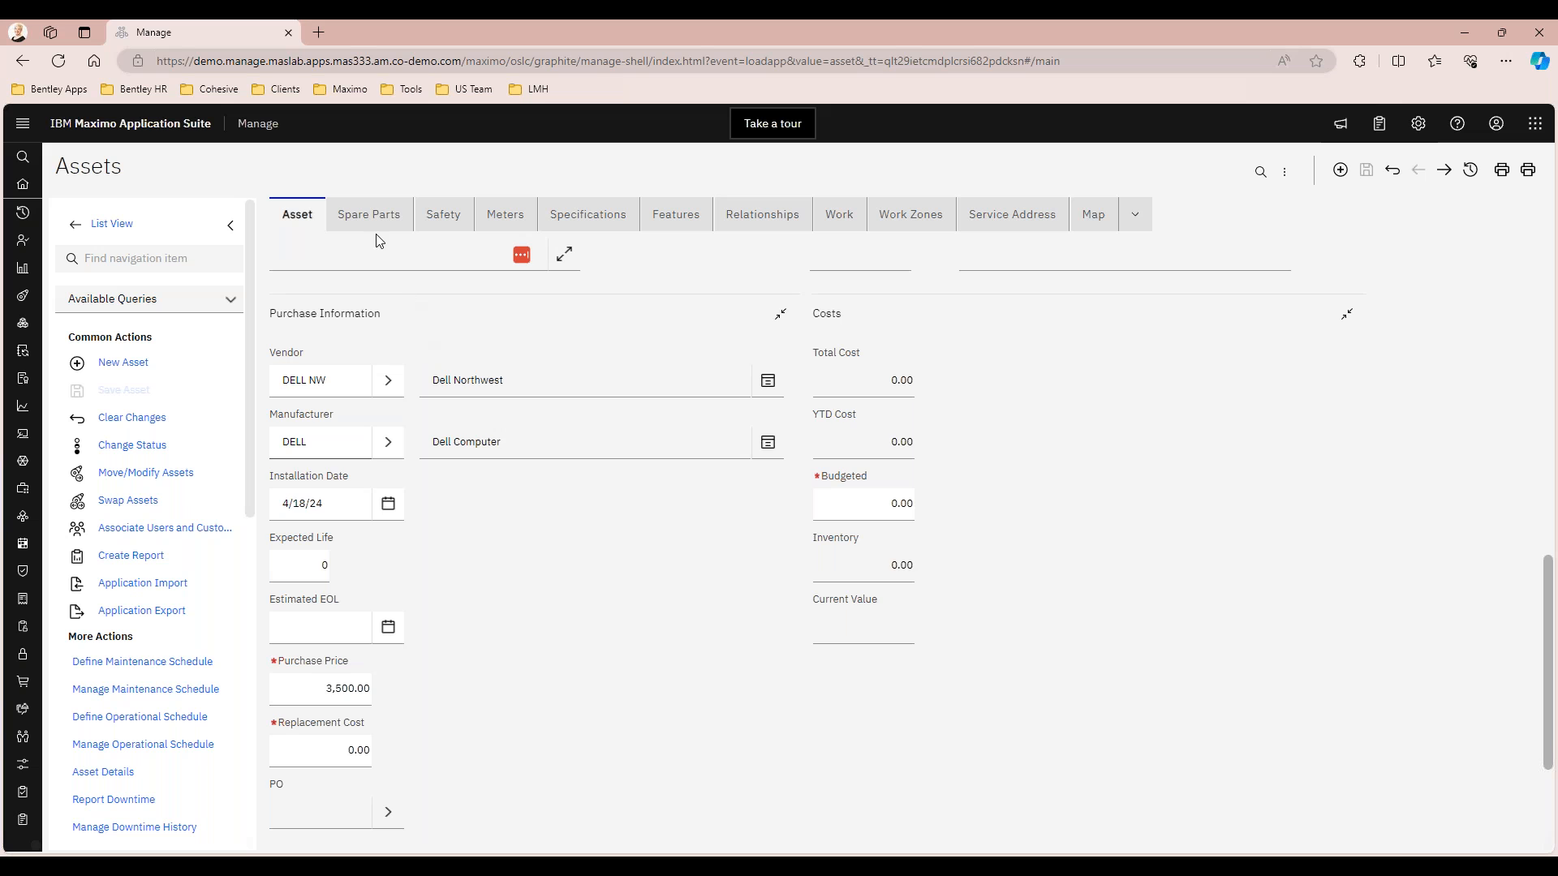
scroll(519, 520, up, 10)
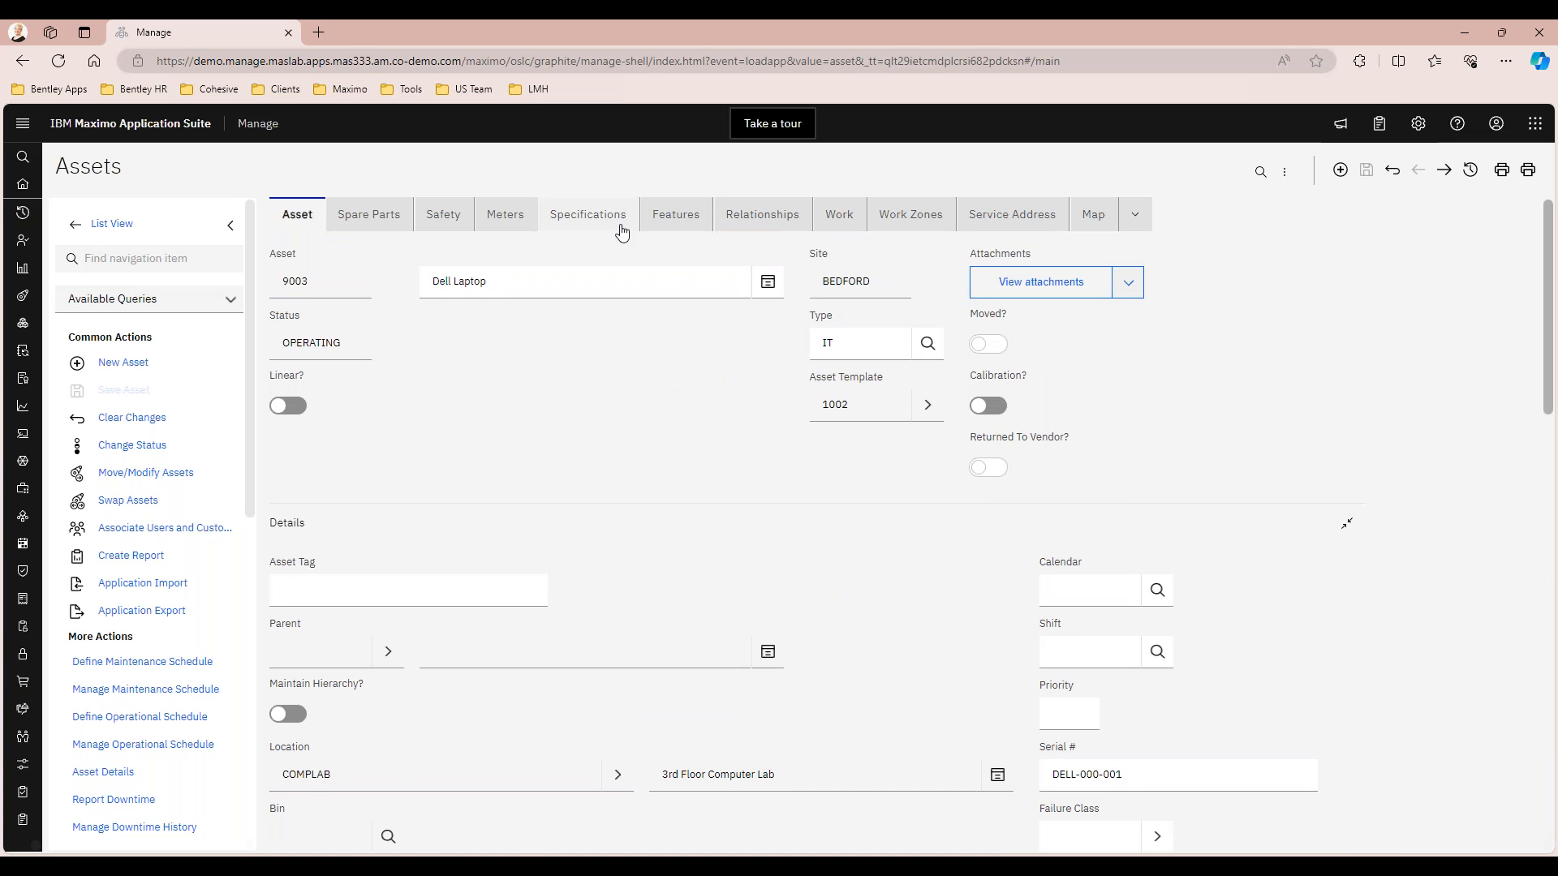
Review the spare parts, meters and specifications of asset 9003
click(350, 215)
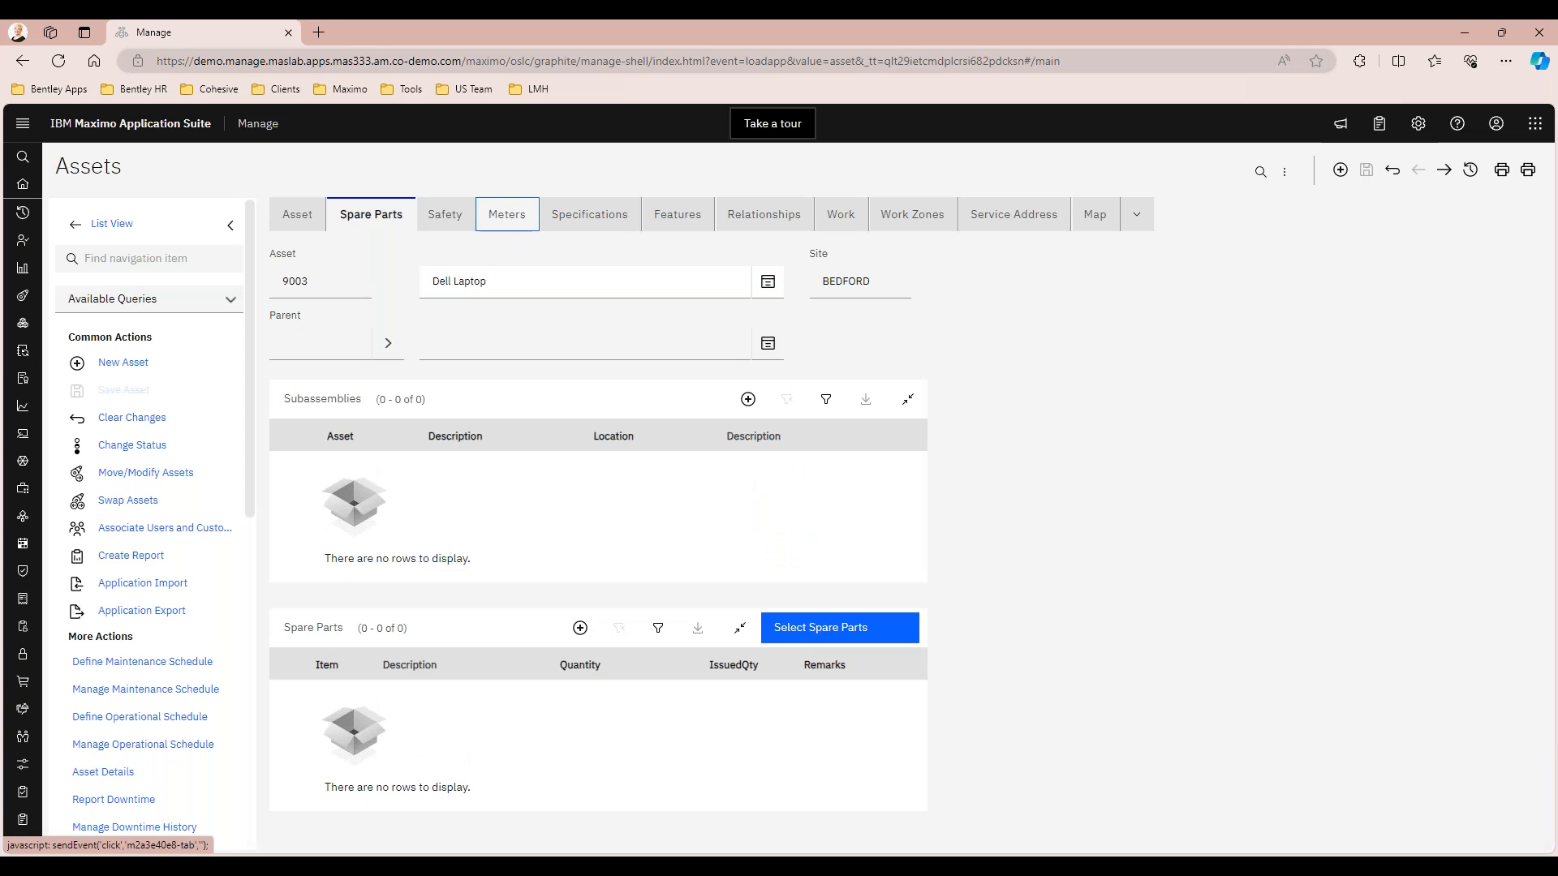
click(508, 215)
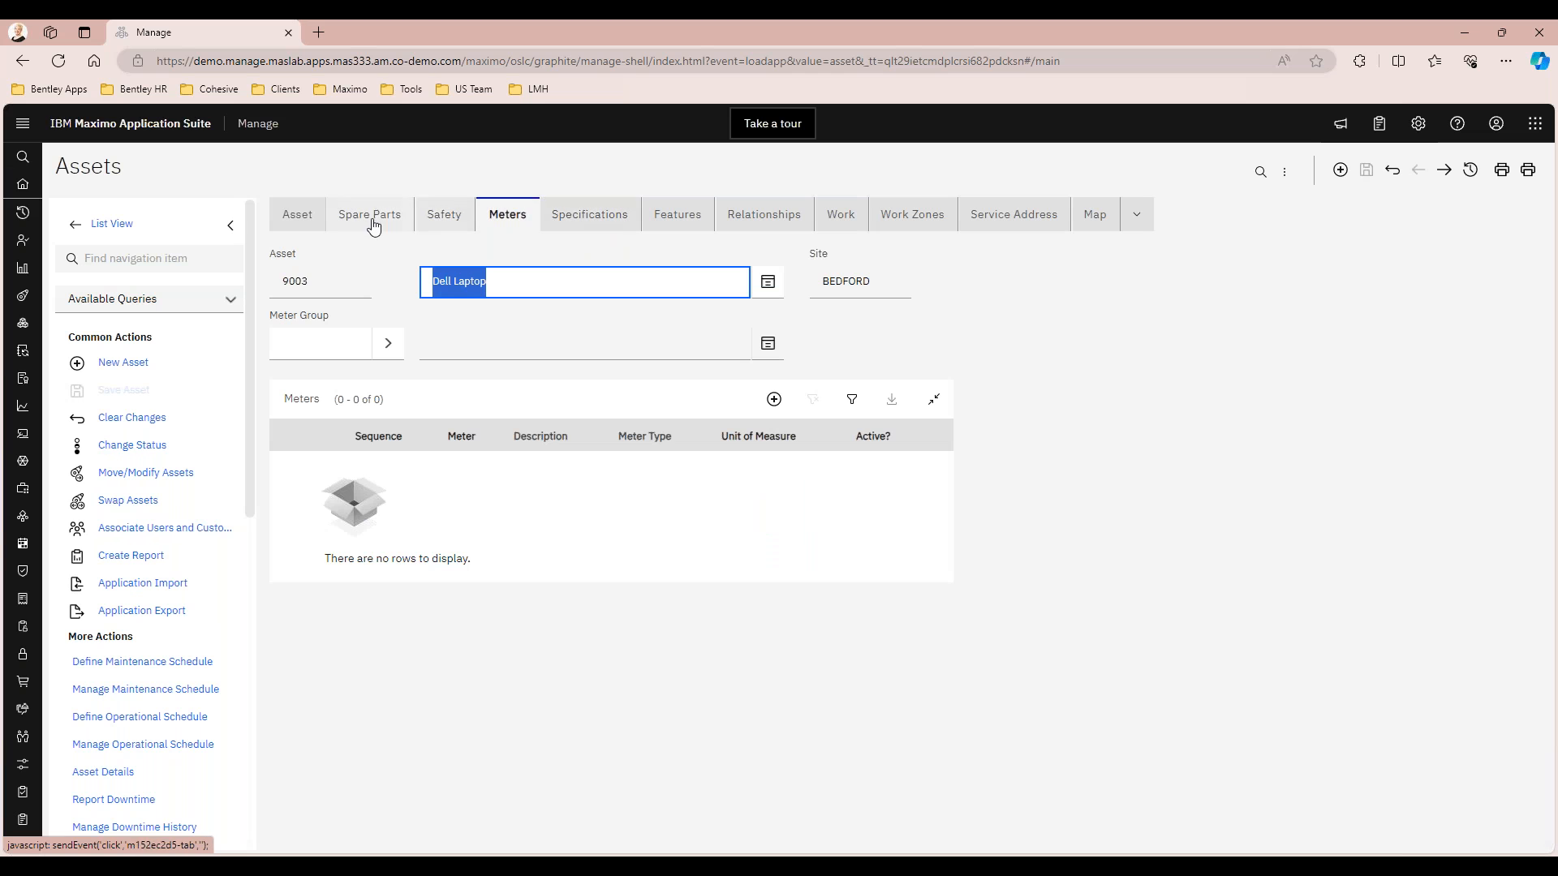
click(570, 218)
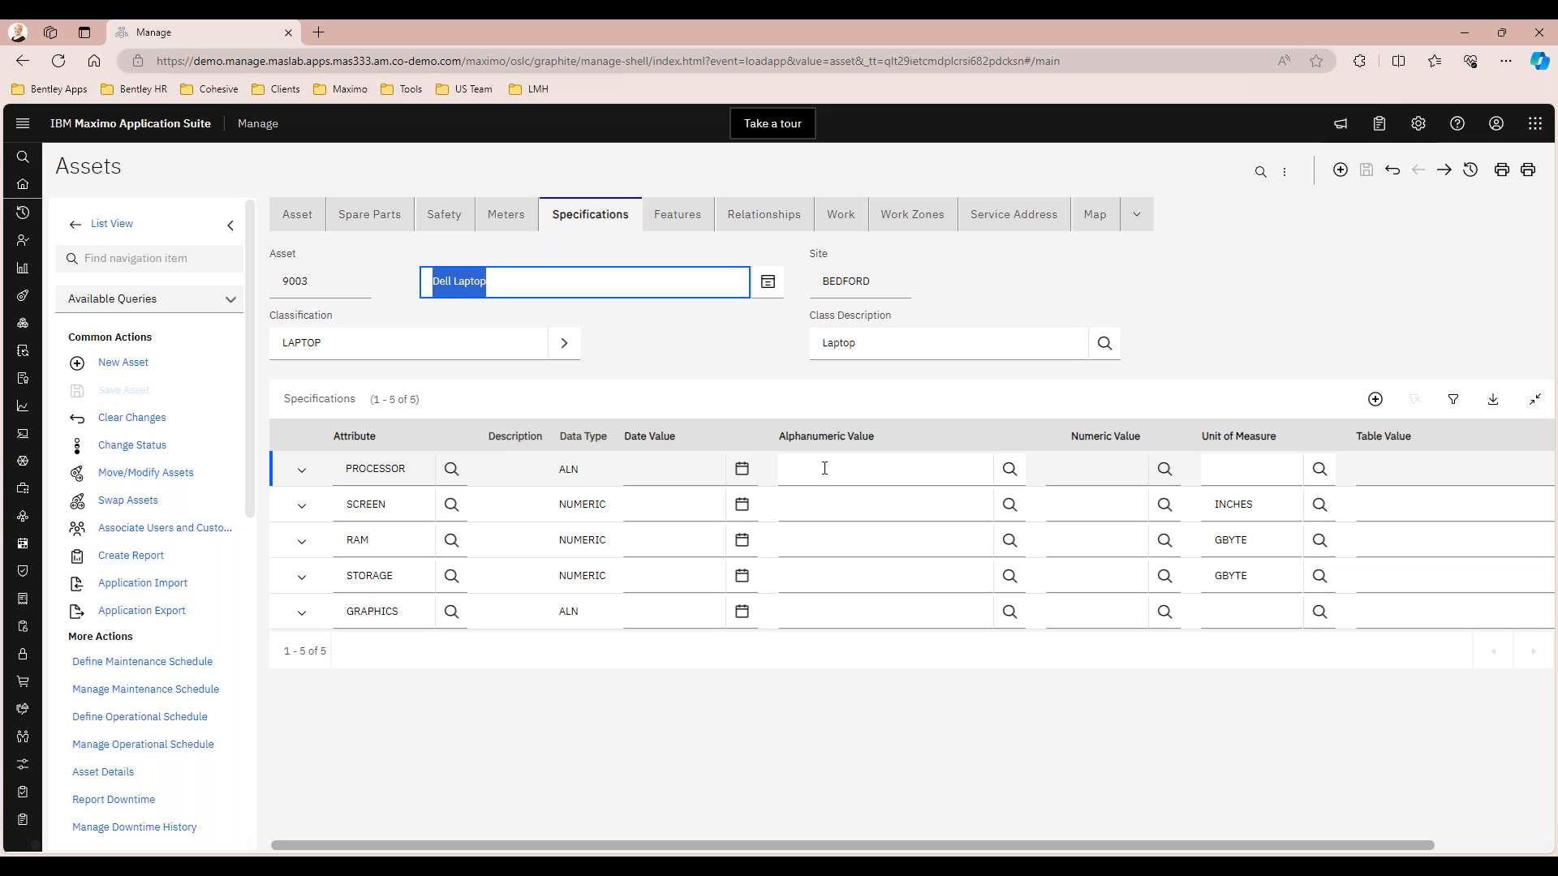
Mark the GRAPHICS attribute for deletion from asset 9003's specifications
drag(1386, 845, 1499, 853)
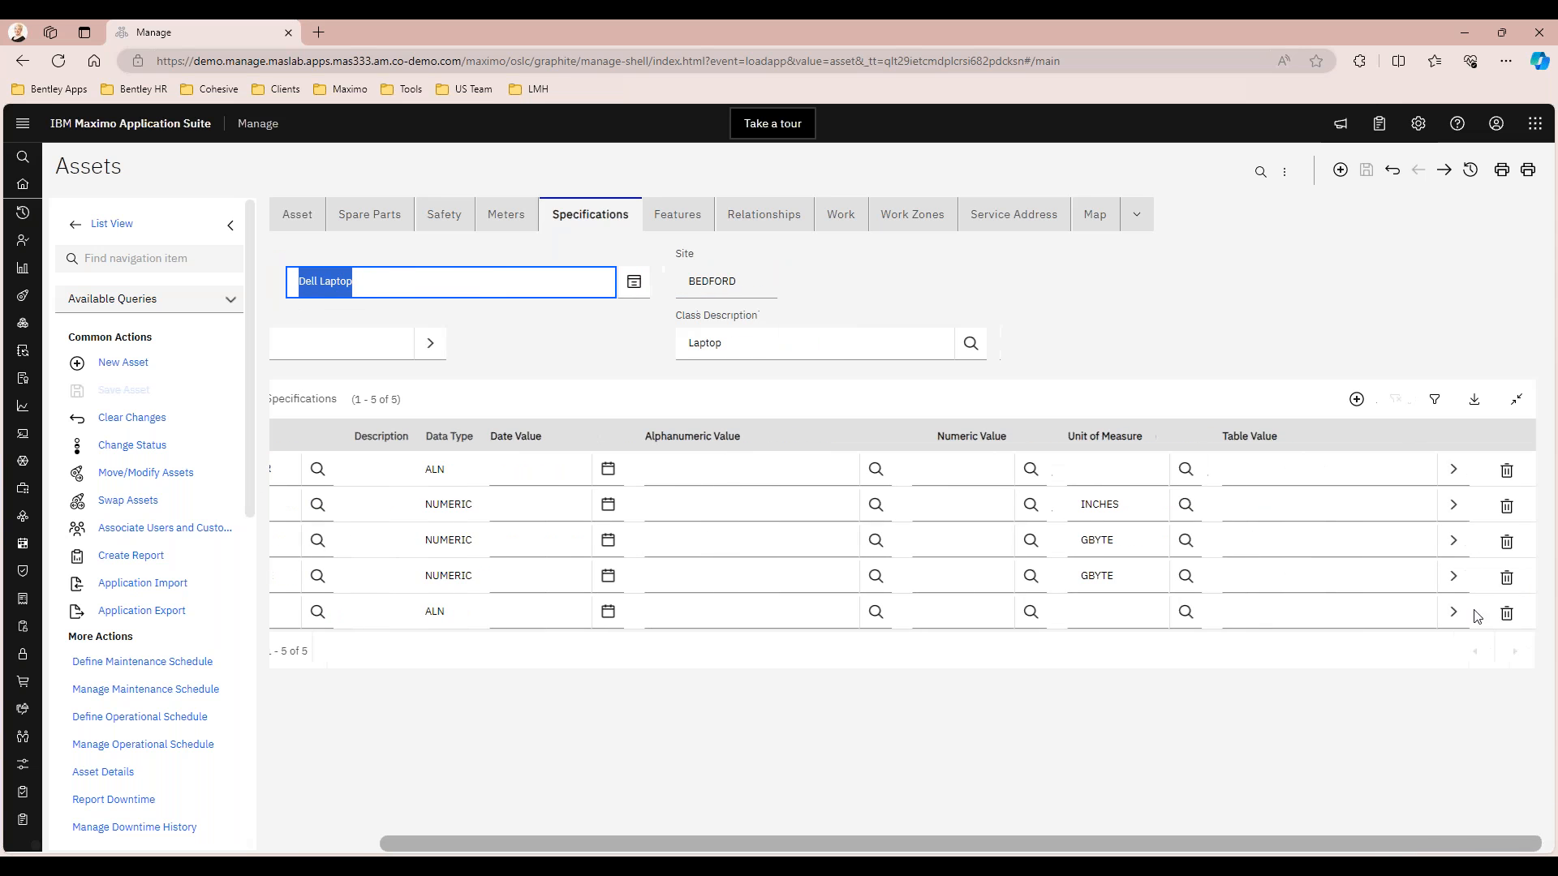
click(1507, 612)
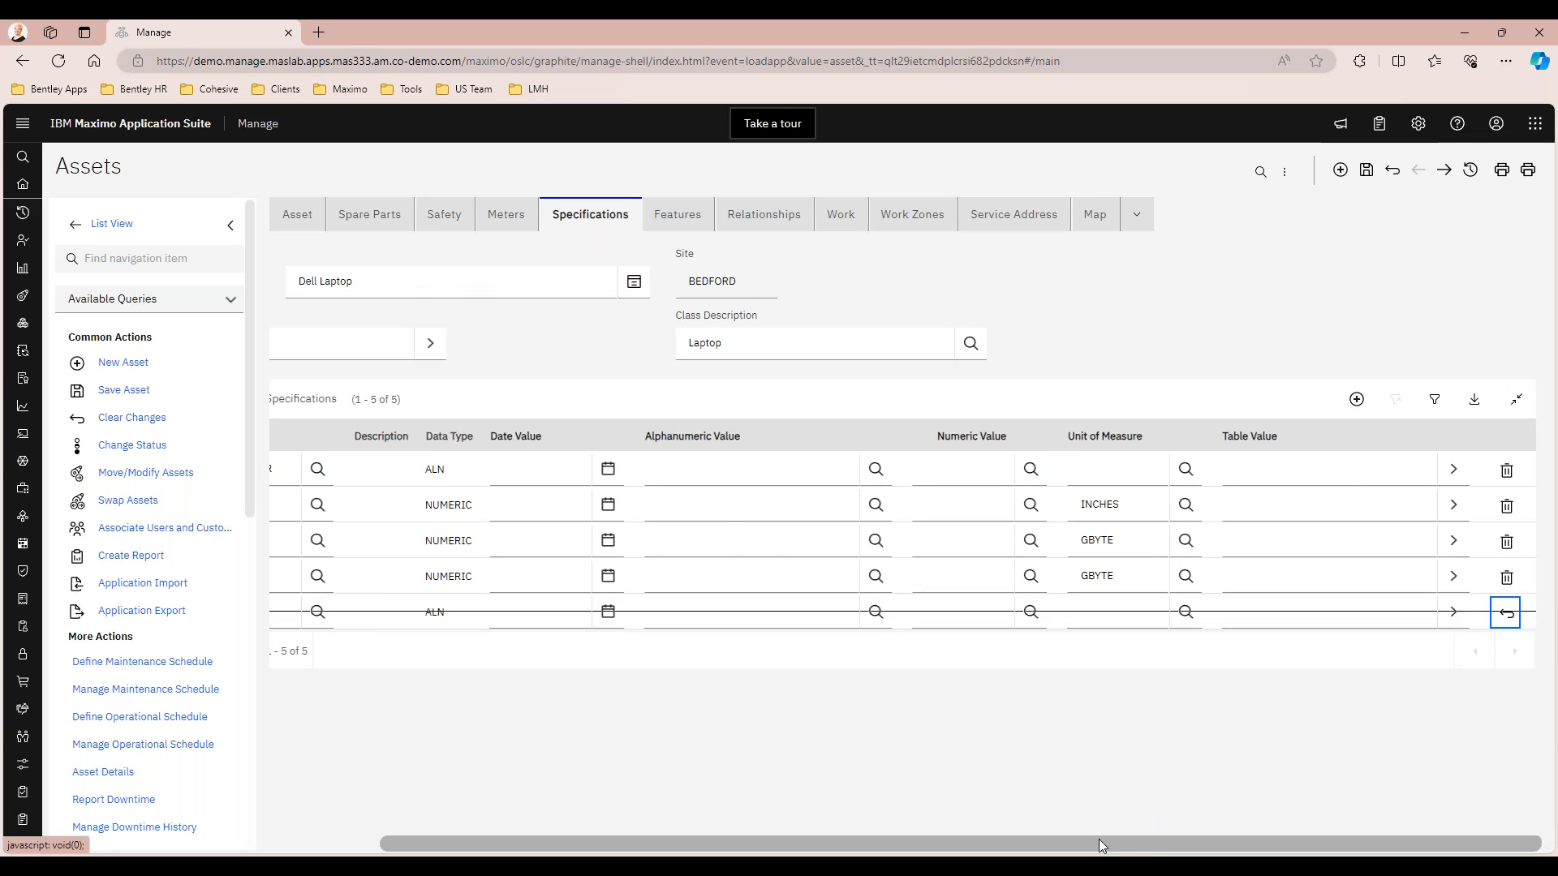
drag(1100, 846, 710, 820)
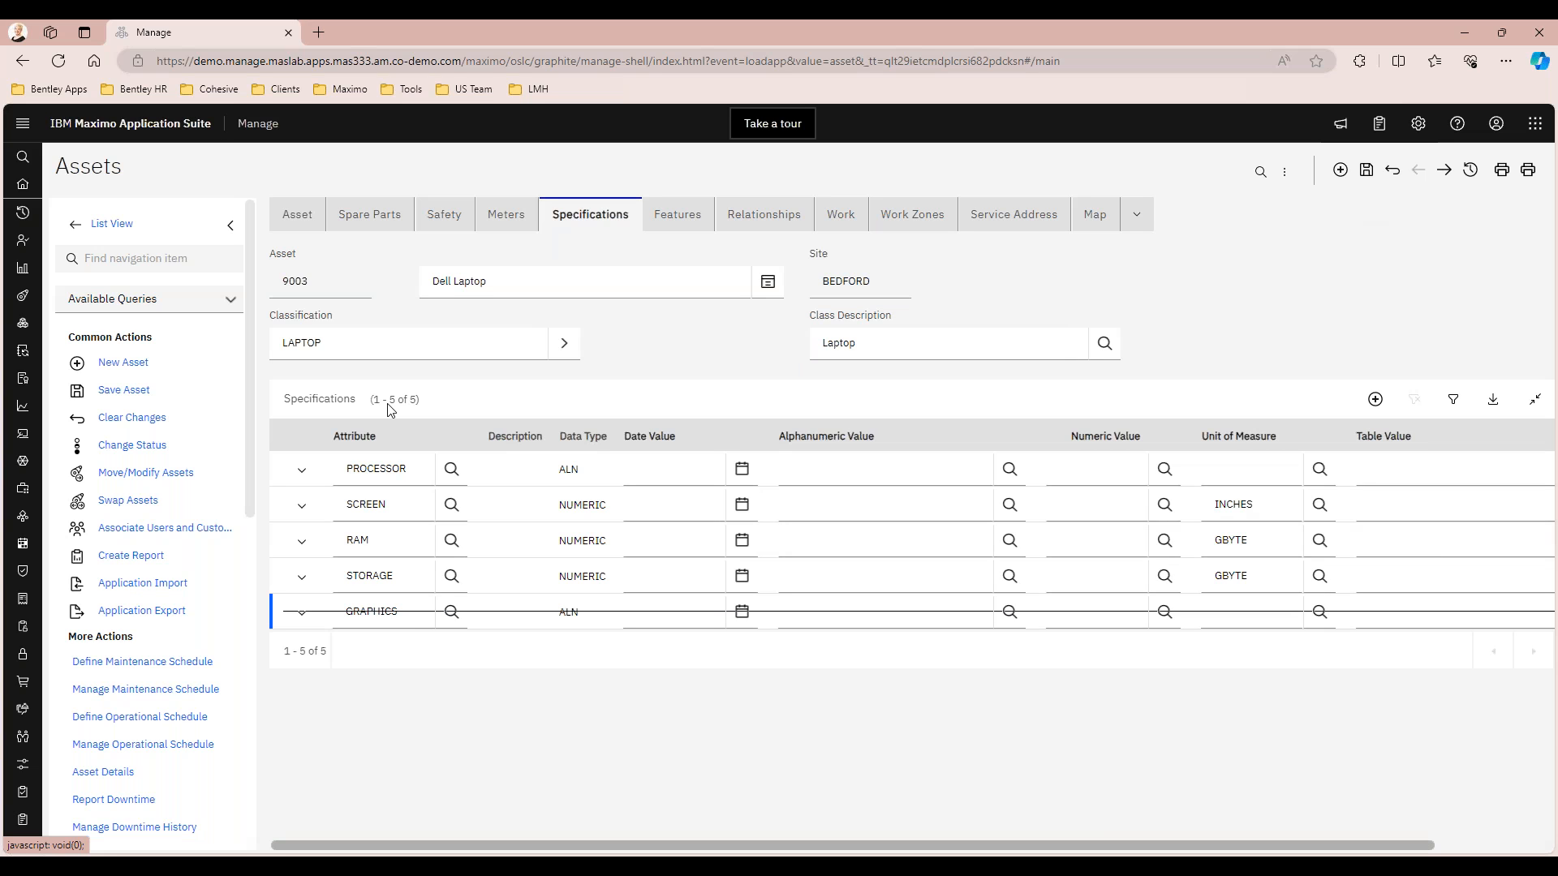
Add a specification row with the COUNTY attribute to asset 9003 and collapse its details
click(1375, 401)
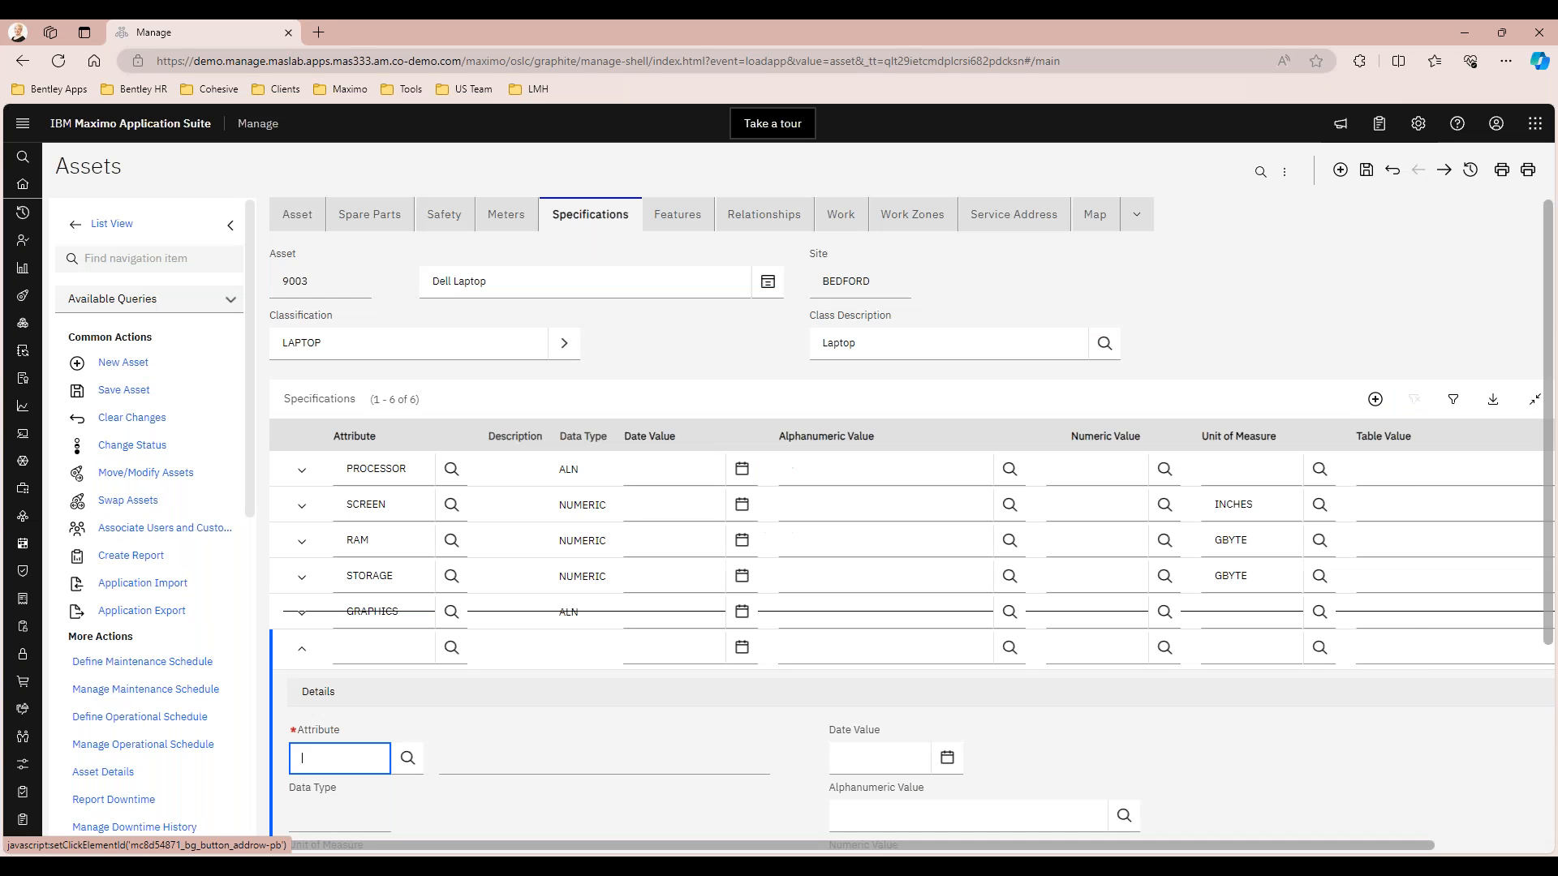
click(408, 758)
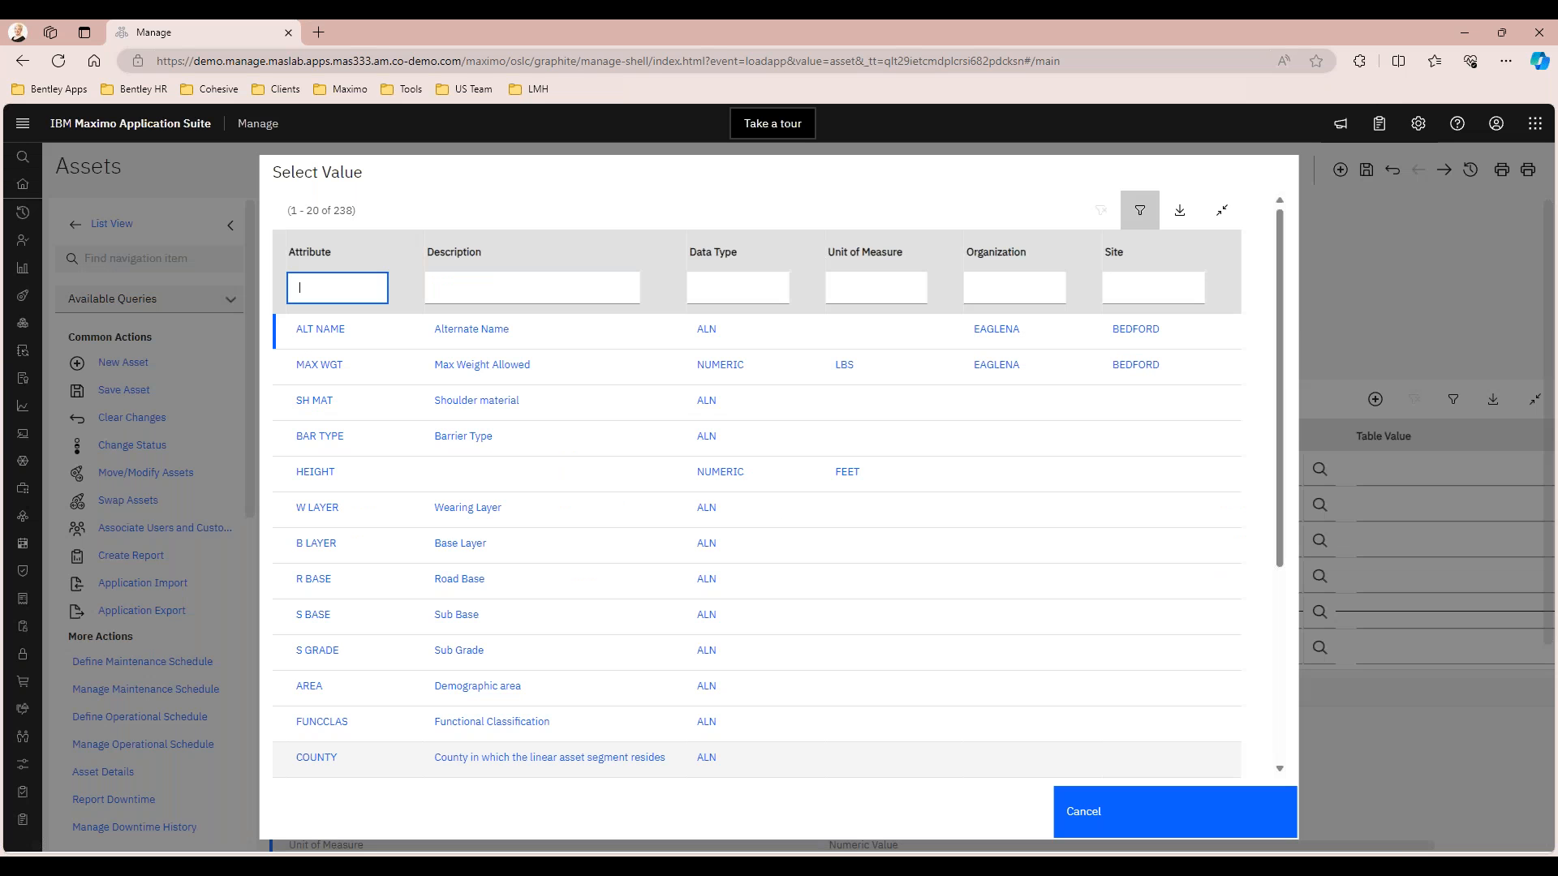
click(316, 757)
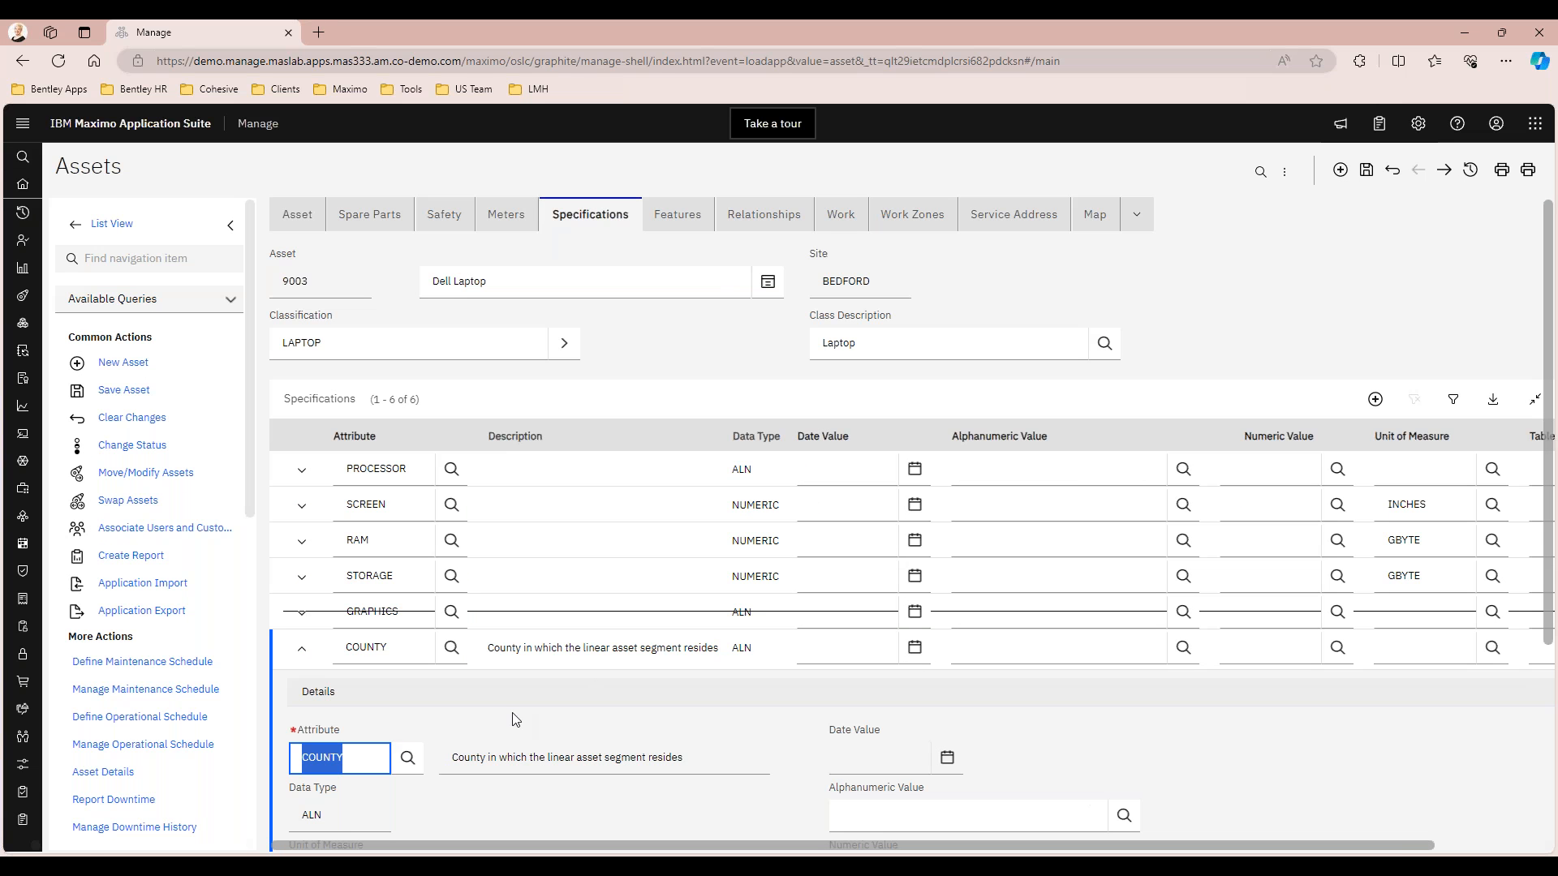
click(301, 649)
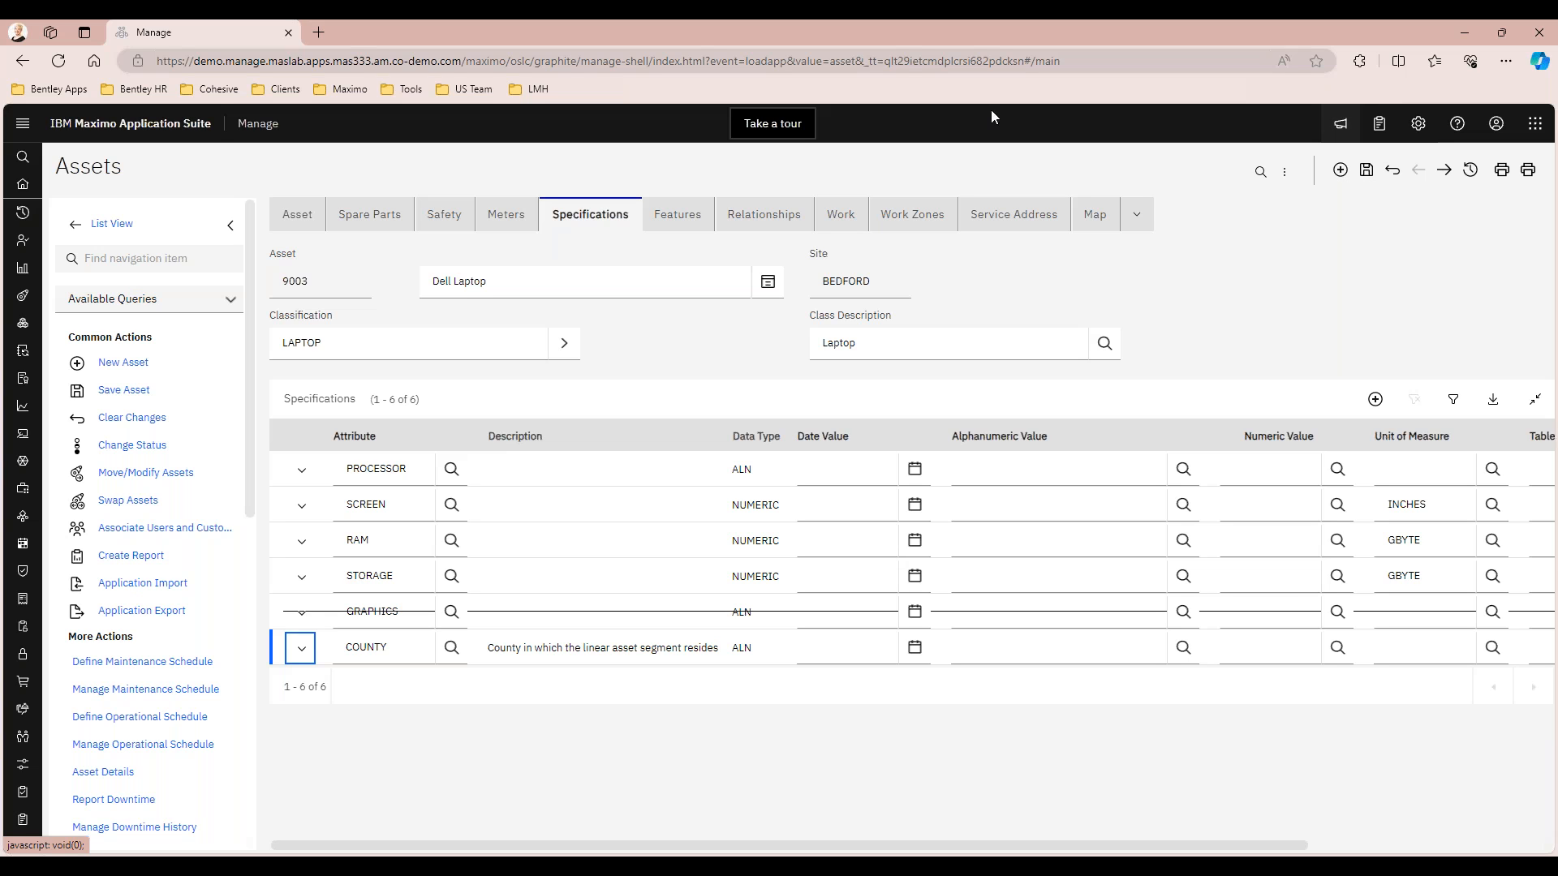
View asset 9003's work details and go to its preventive maintenance record 1034
click(841, 217)
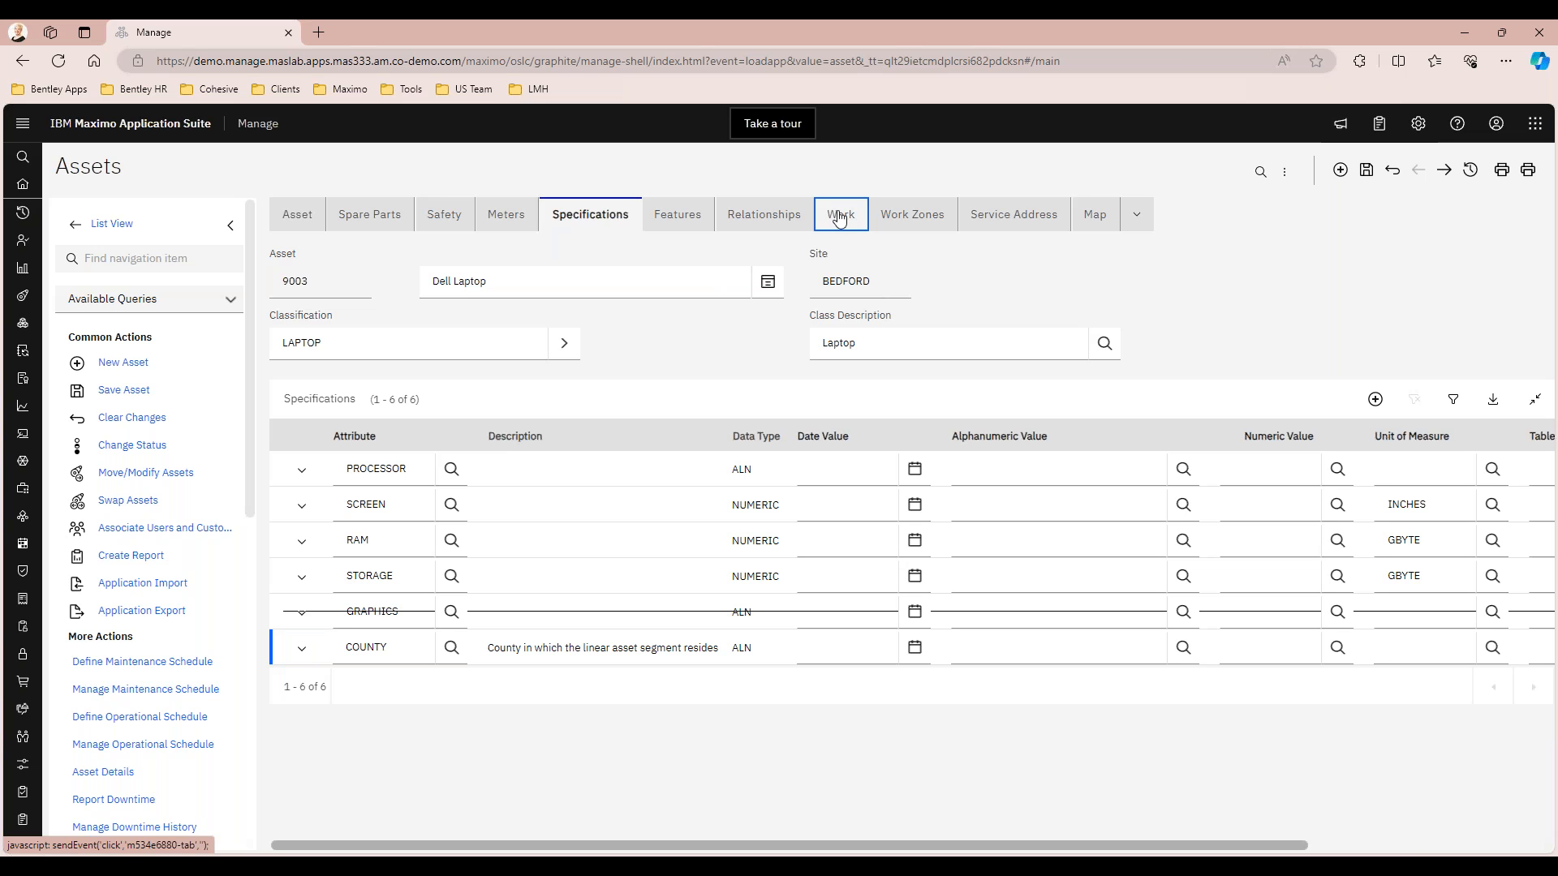
click(840, 217)
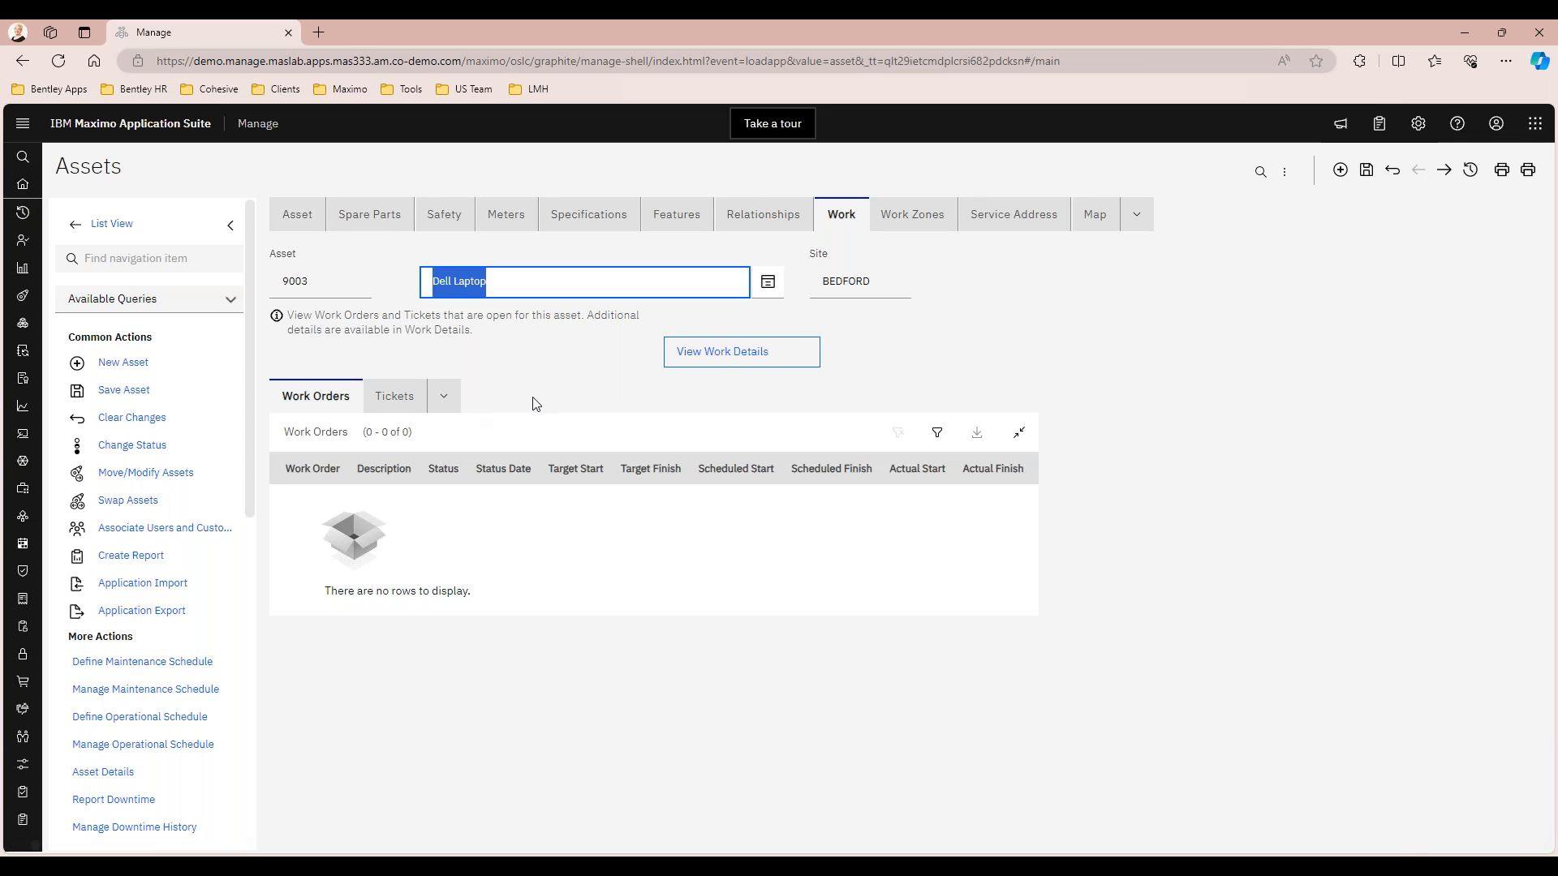
click(723, 355)
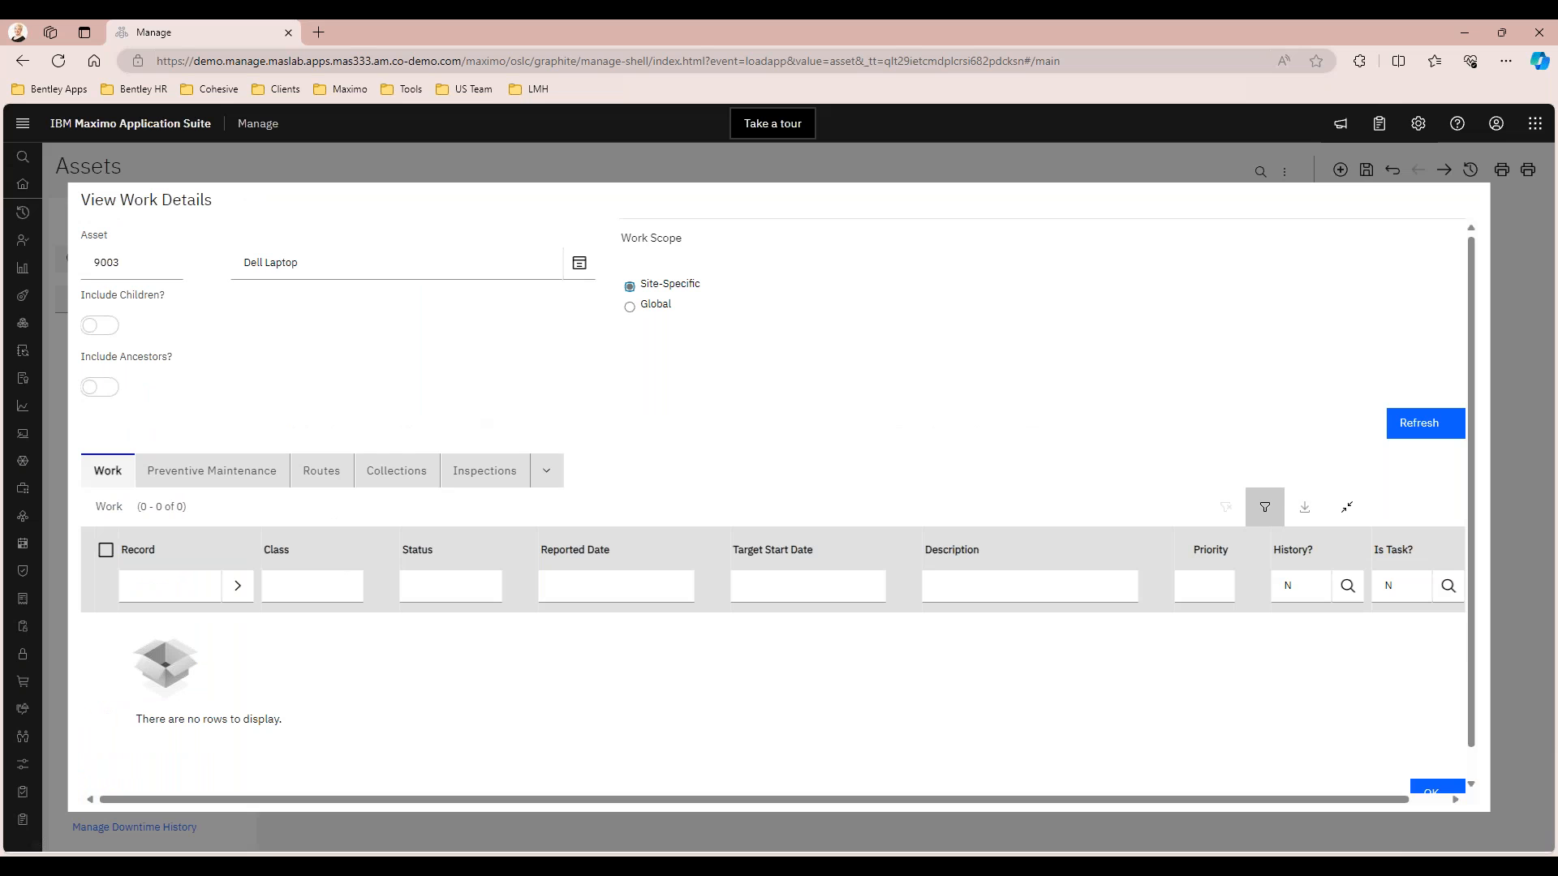
click(250, 480)
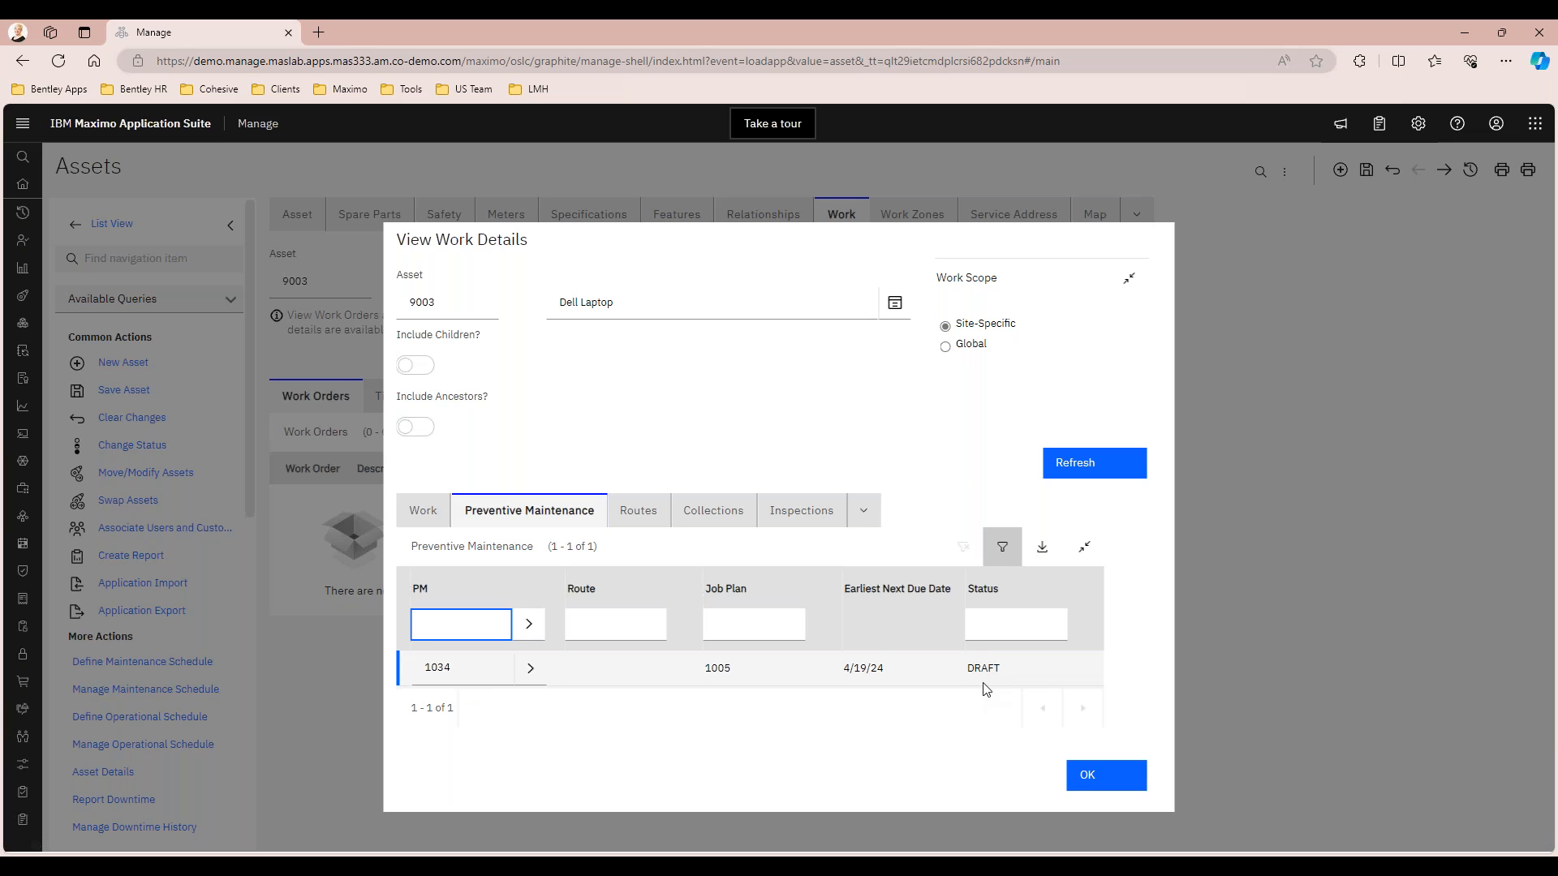
click(529, 668)
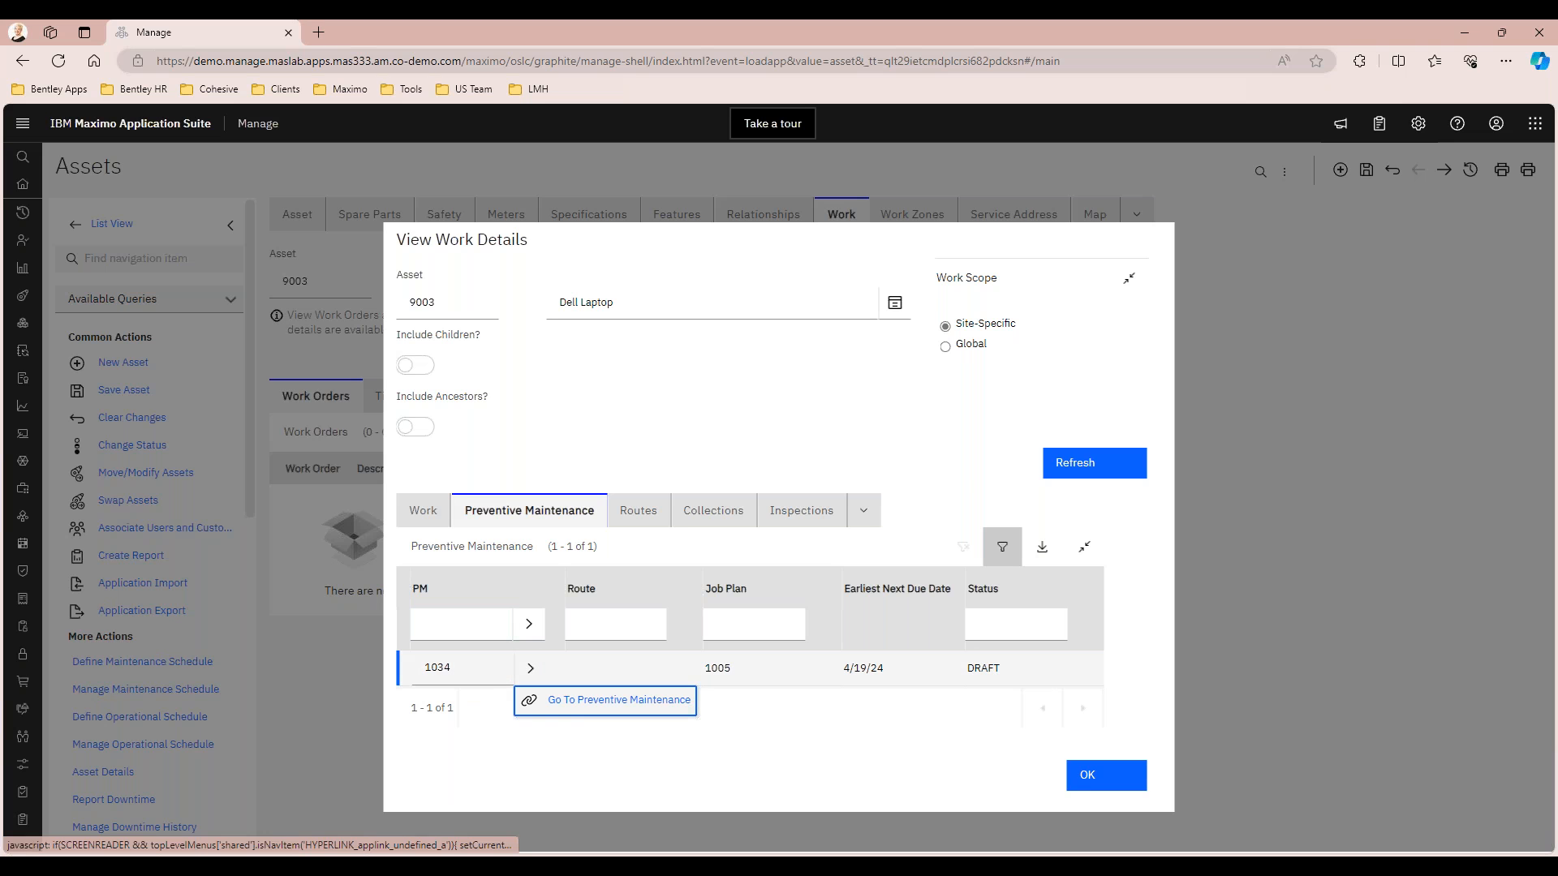
click(572, 700)
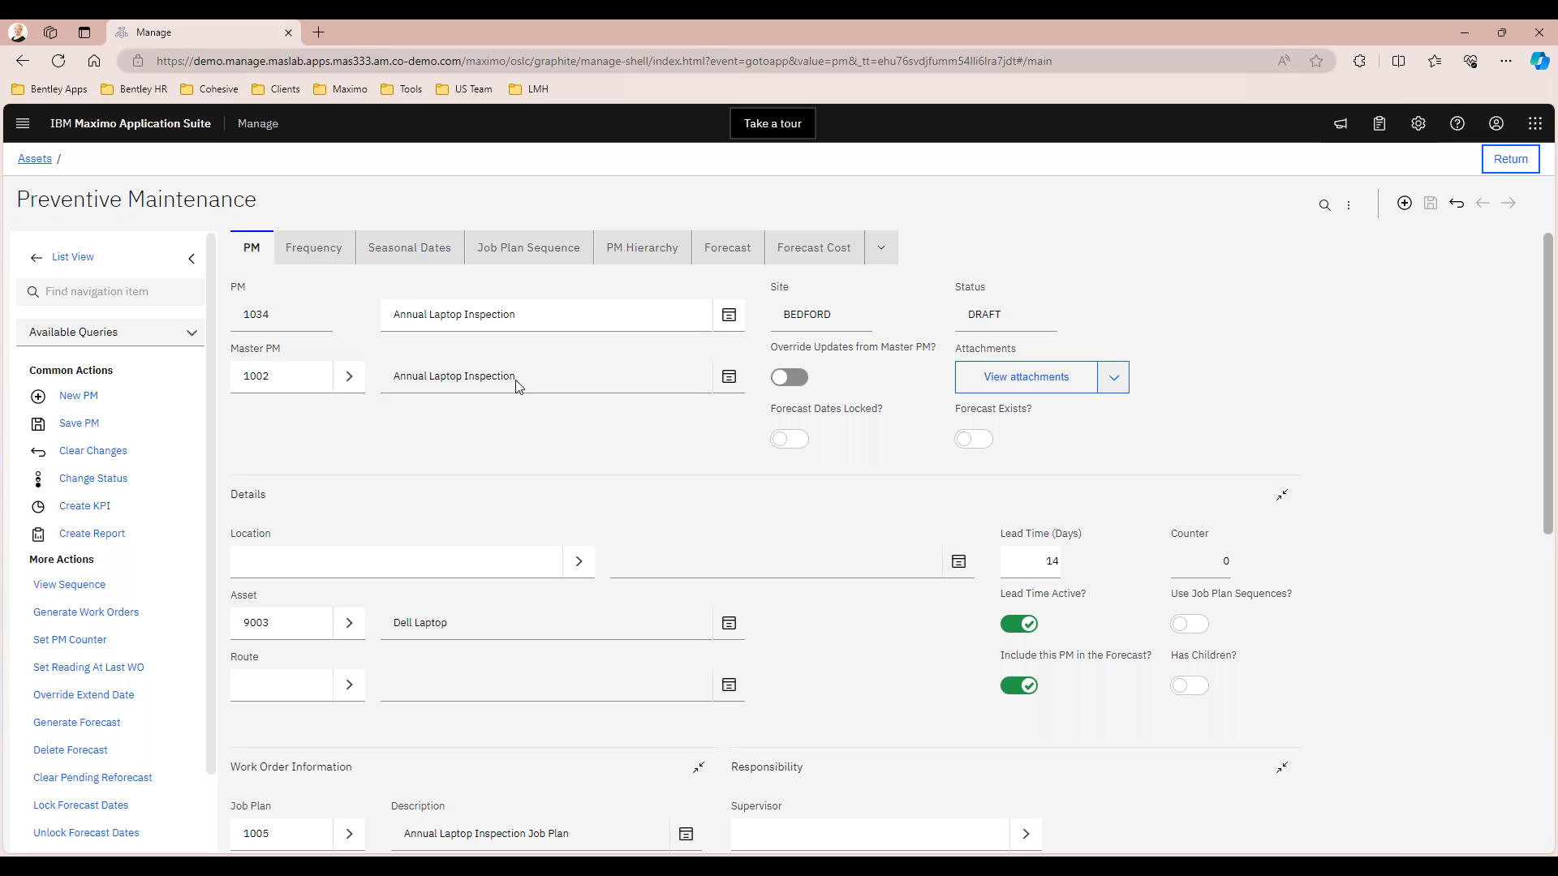
Review PM 1034's lead time, work order information, frequency and job plan sequence
scroll(711, 376, down, 1)
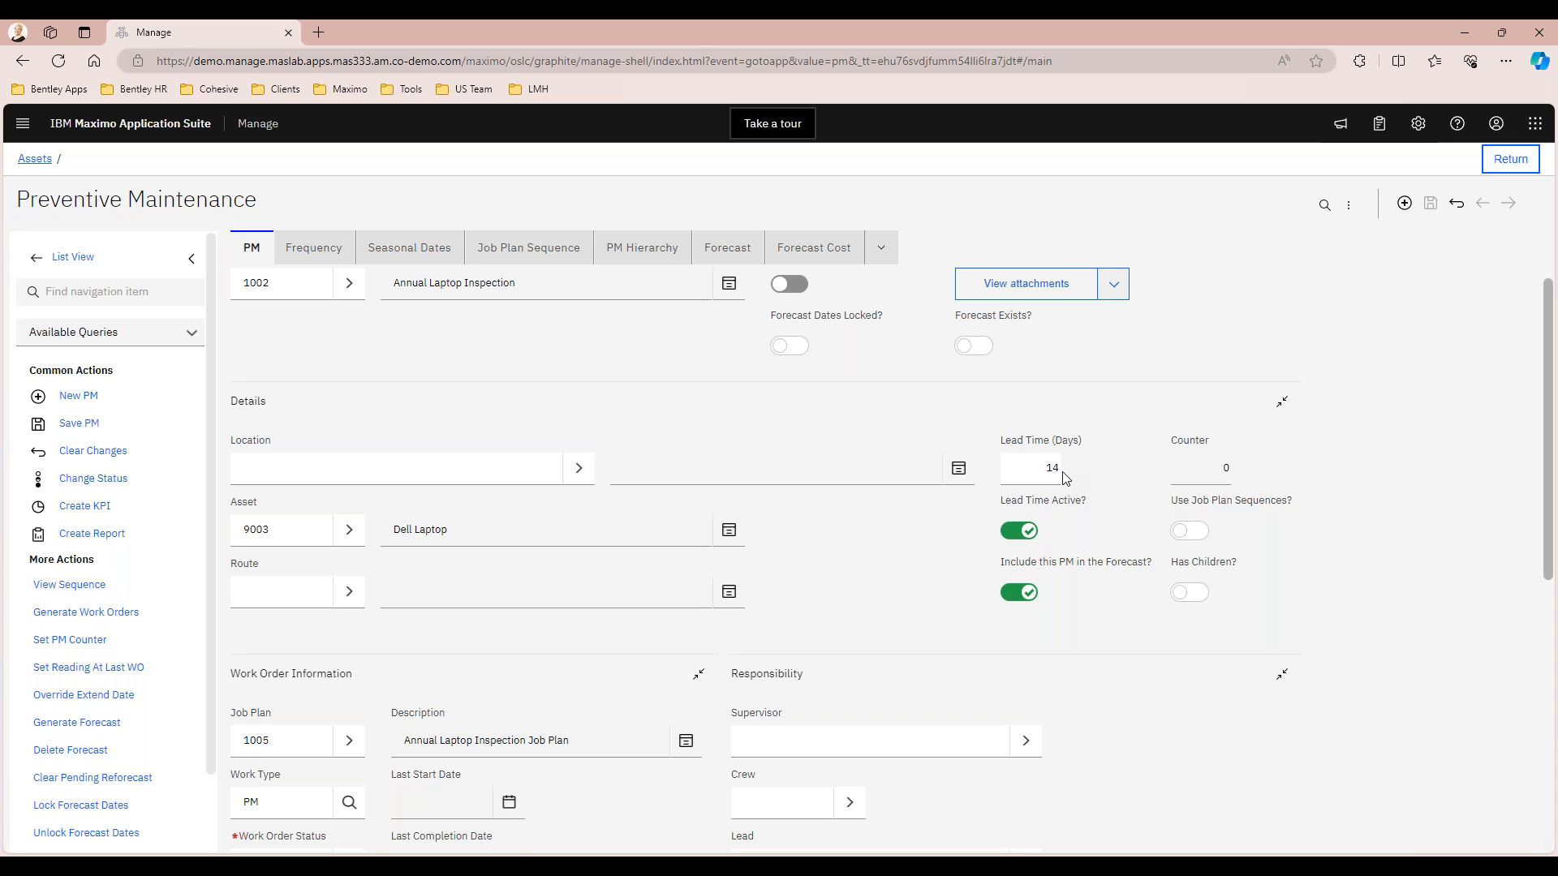
scroll(1065, 478, down, 3)
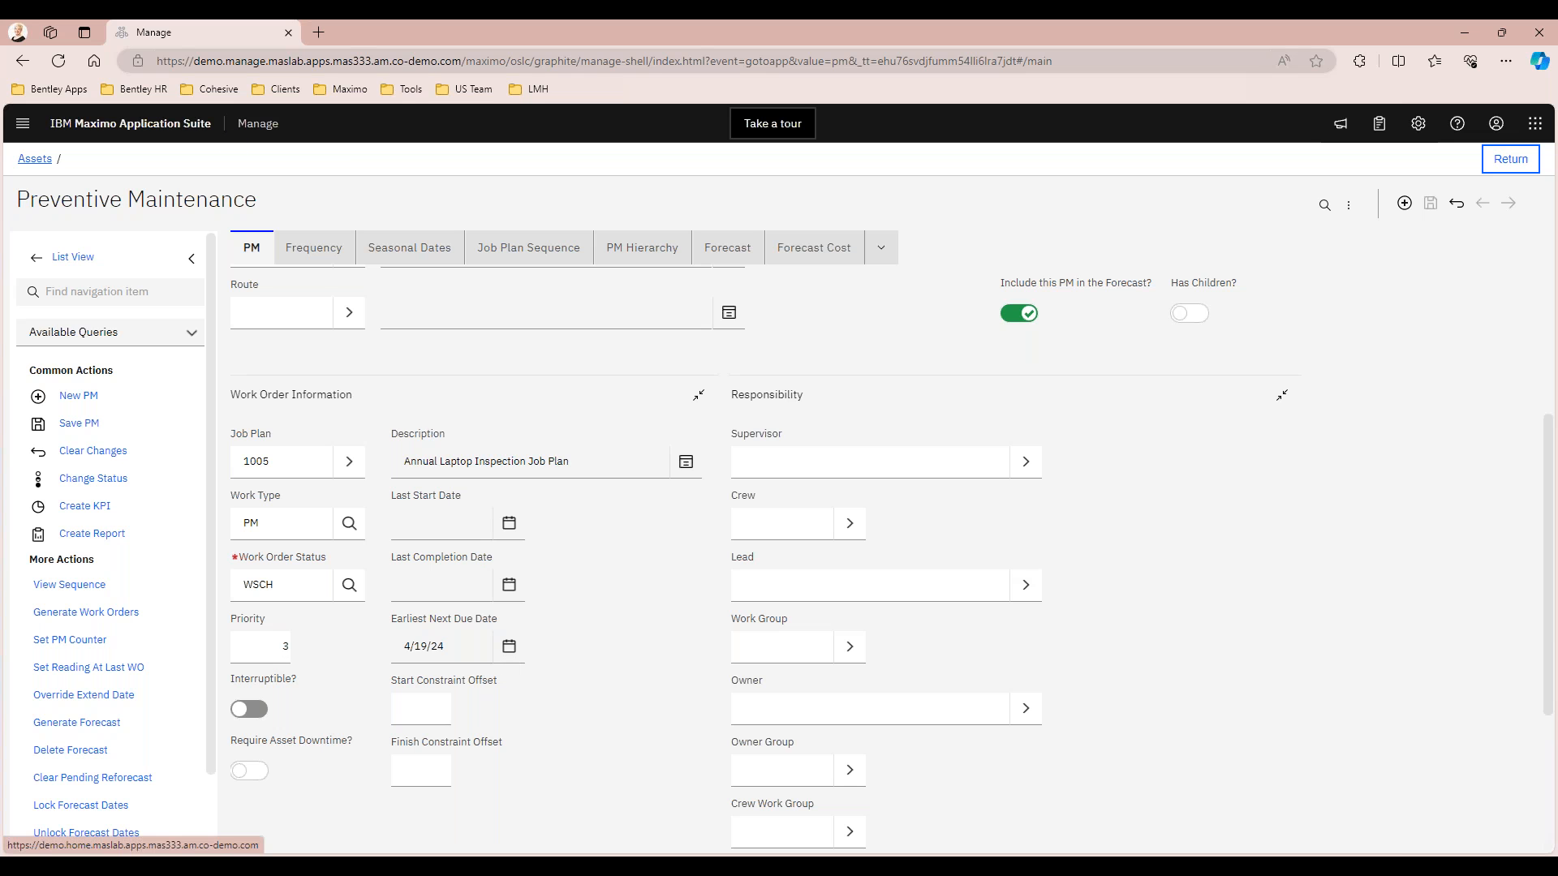
click(310, 250)
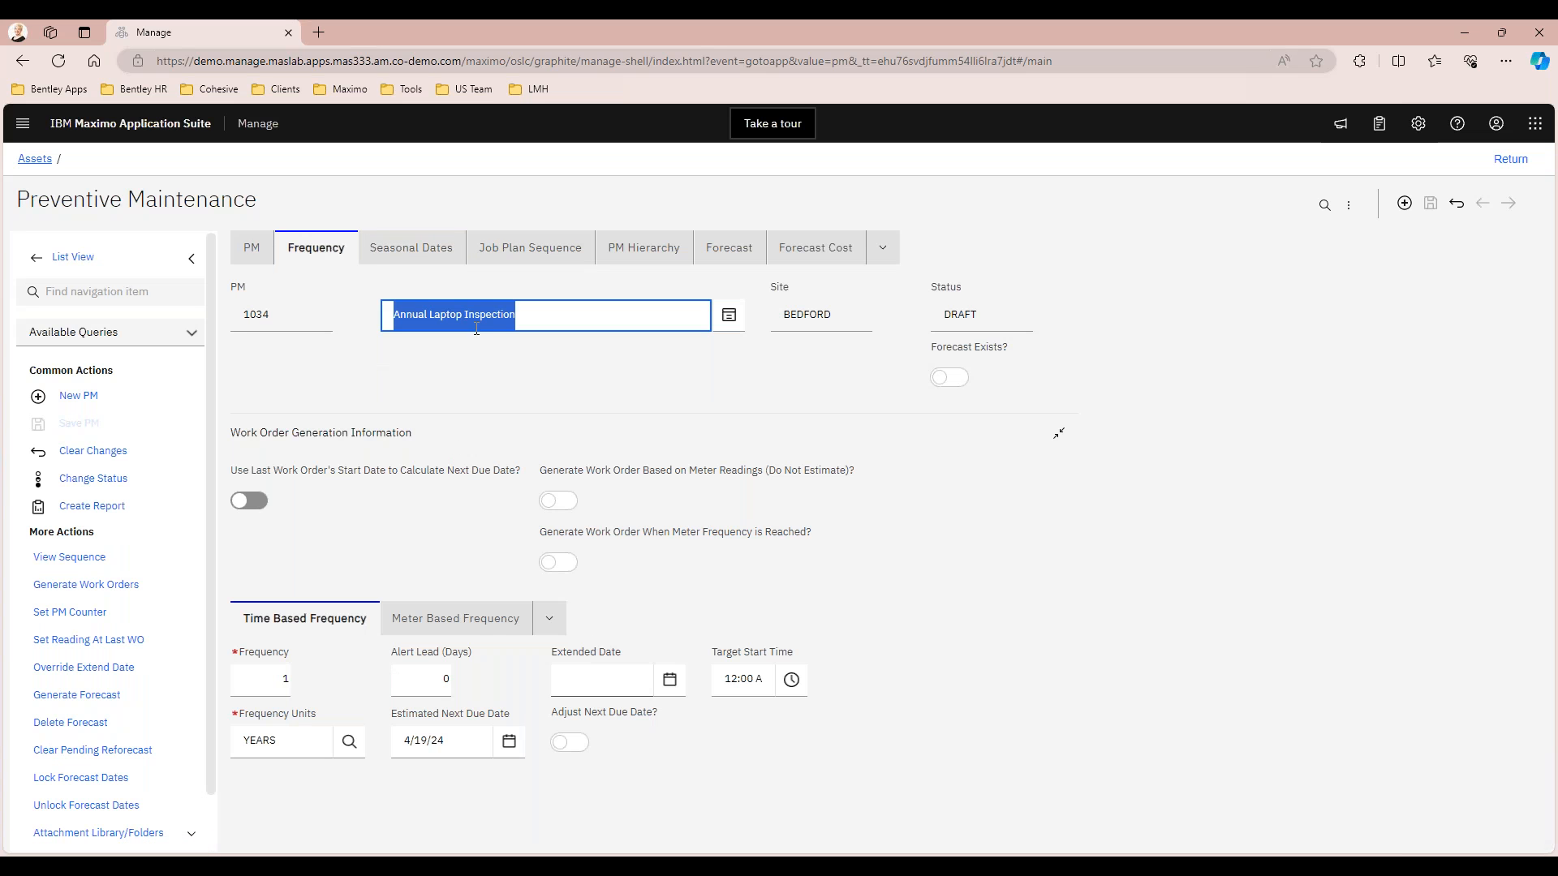
click(530, 248)
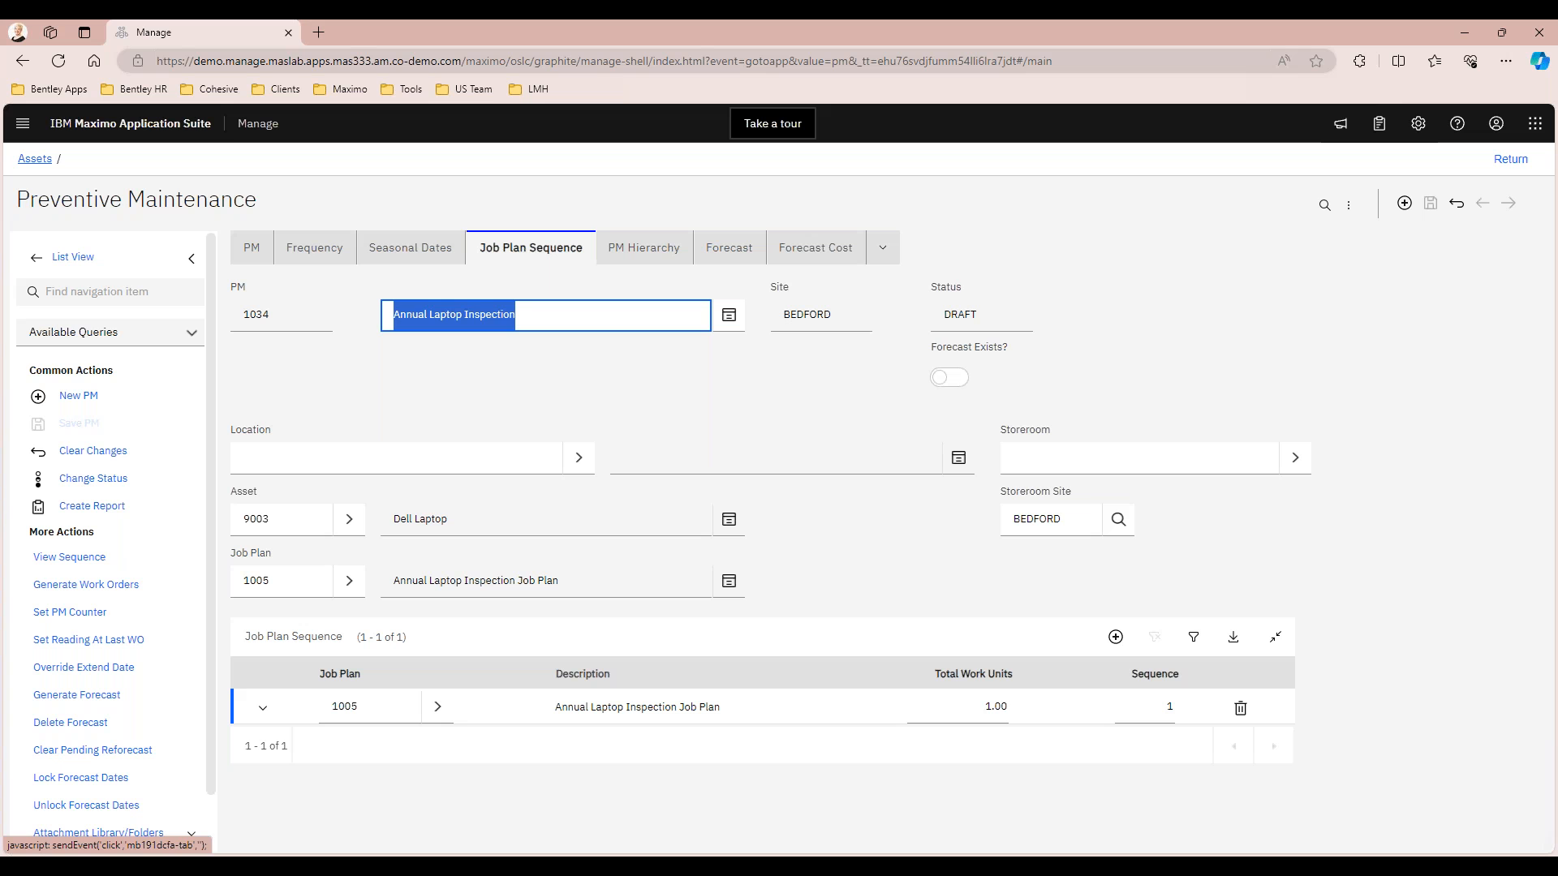
click(363, 383)
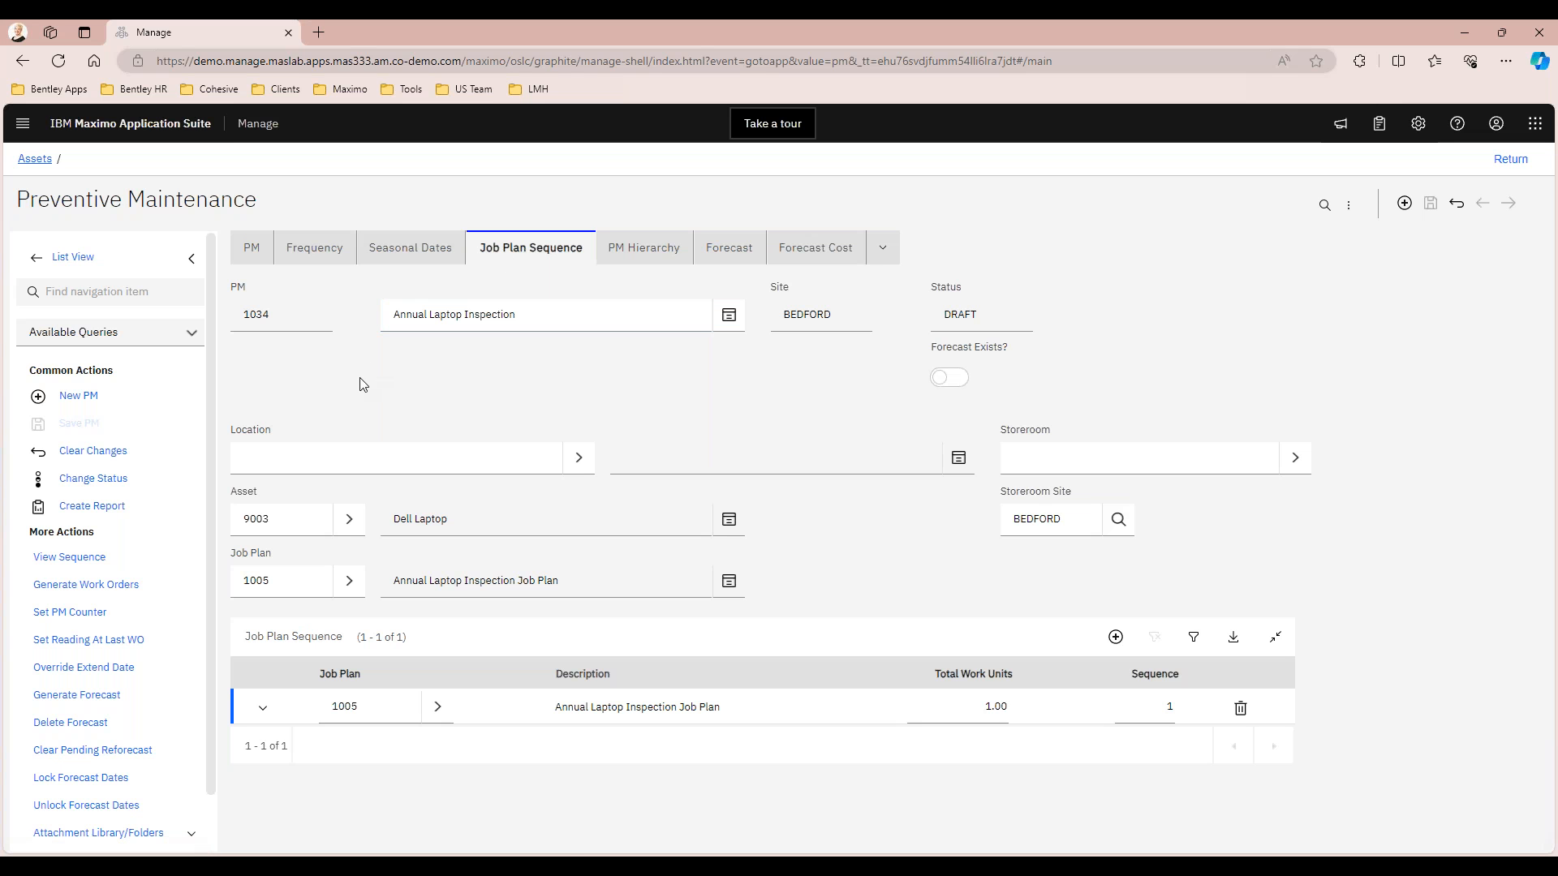
Change the status of PM 1034 to ACTIVE
click(95, 480)
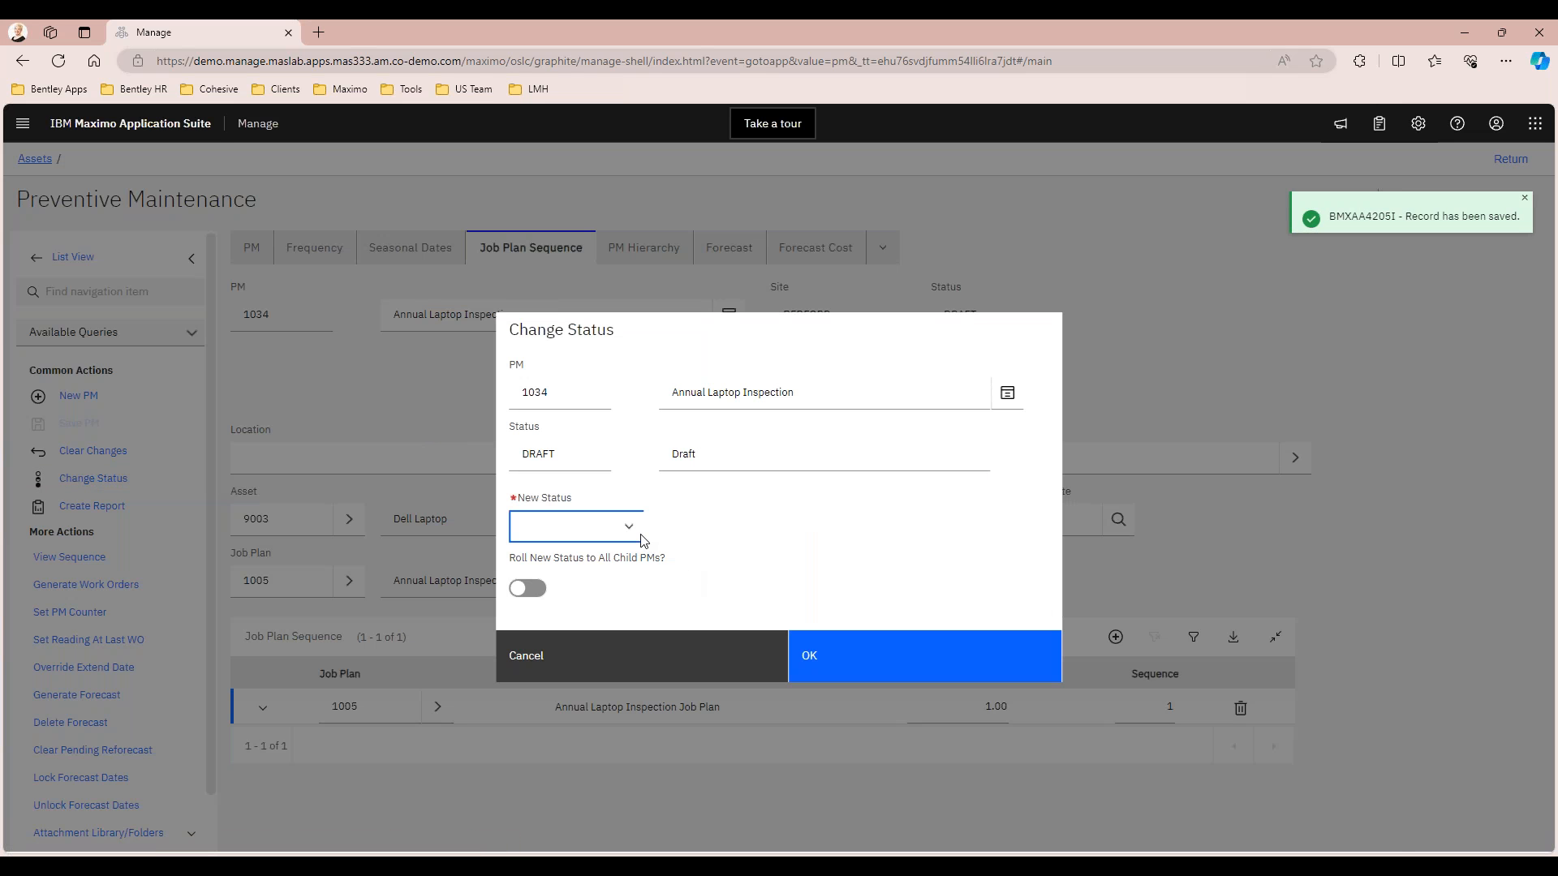
click(627, 528)
click(563, 559)
click(834, 660)
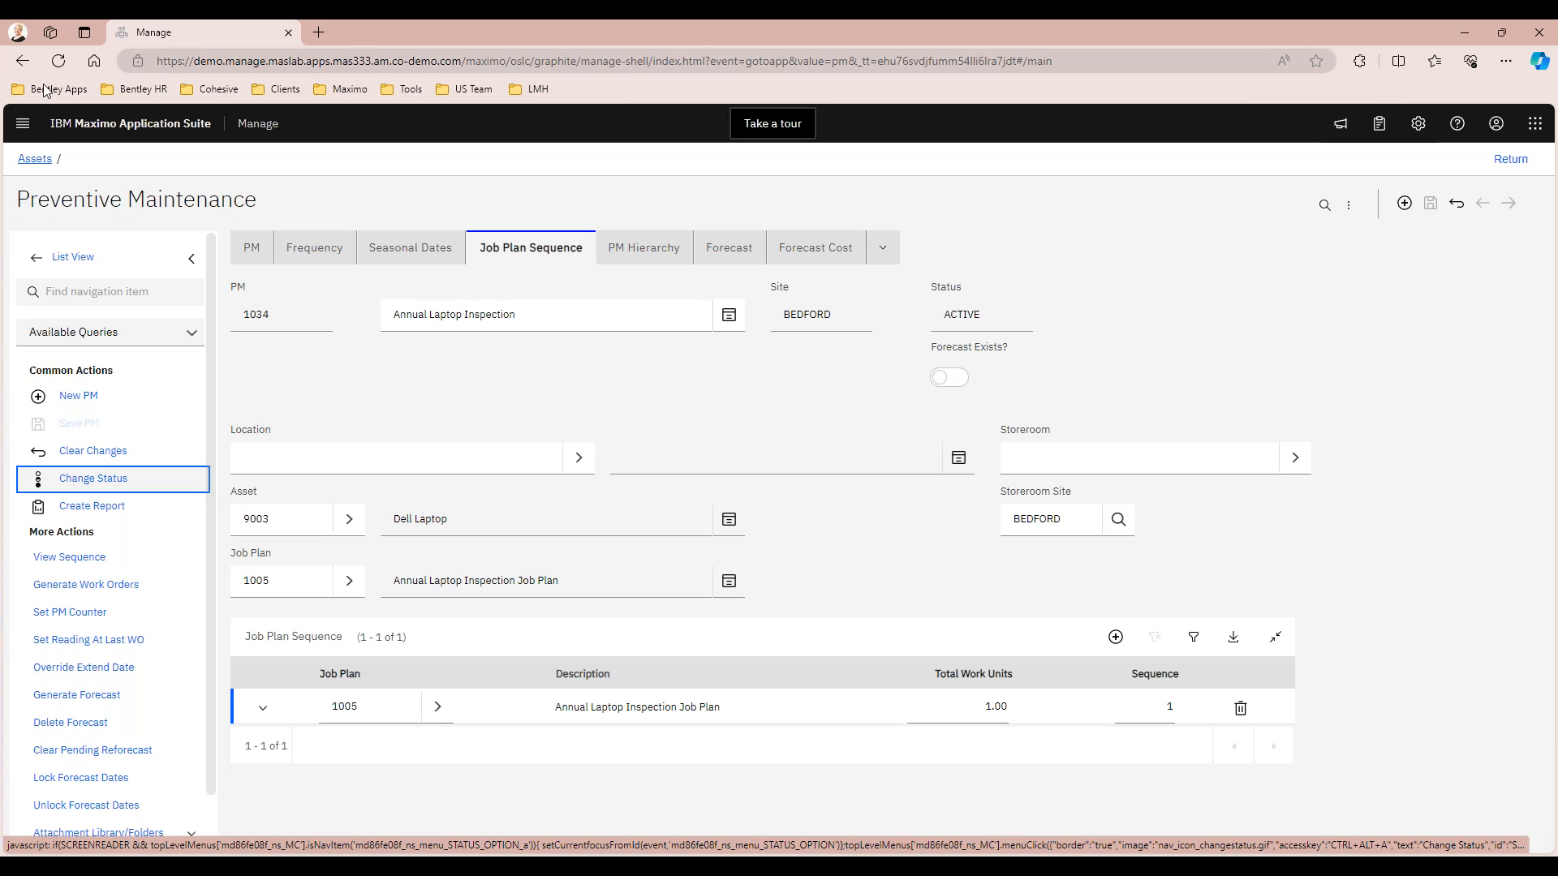
Return to asset 9003, close its work details, and go to Asset Templates while saving the asset's changes
click(32, 159)
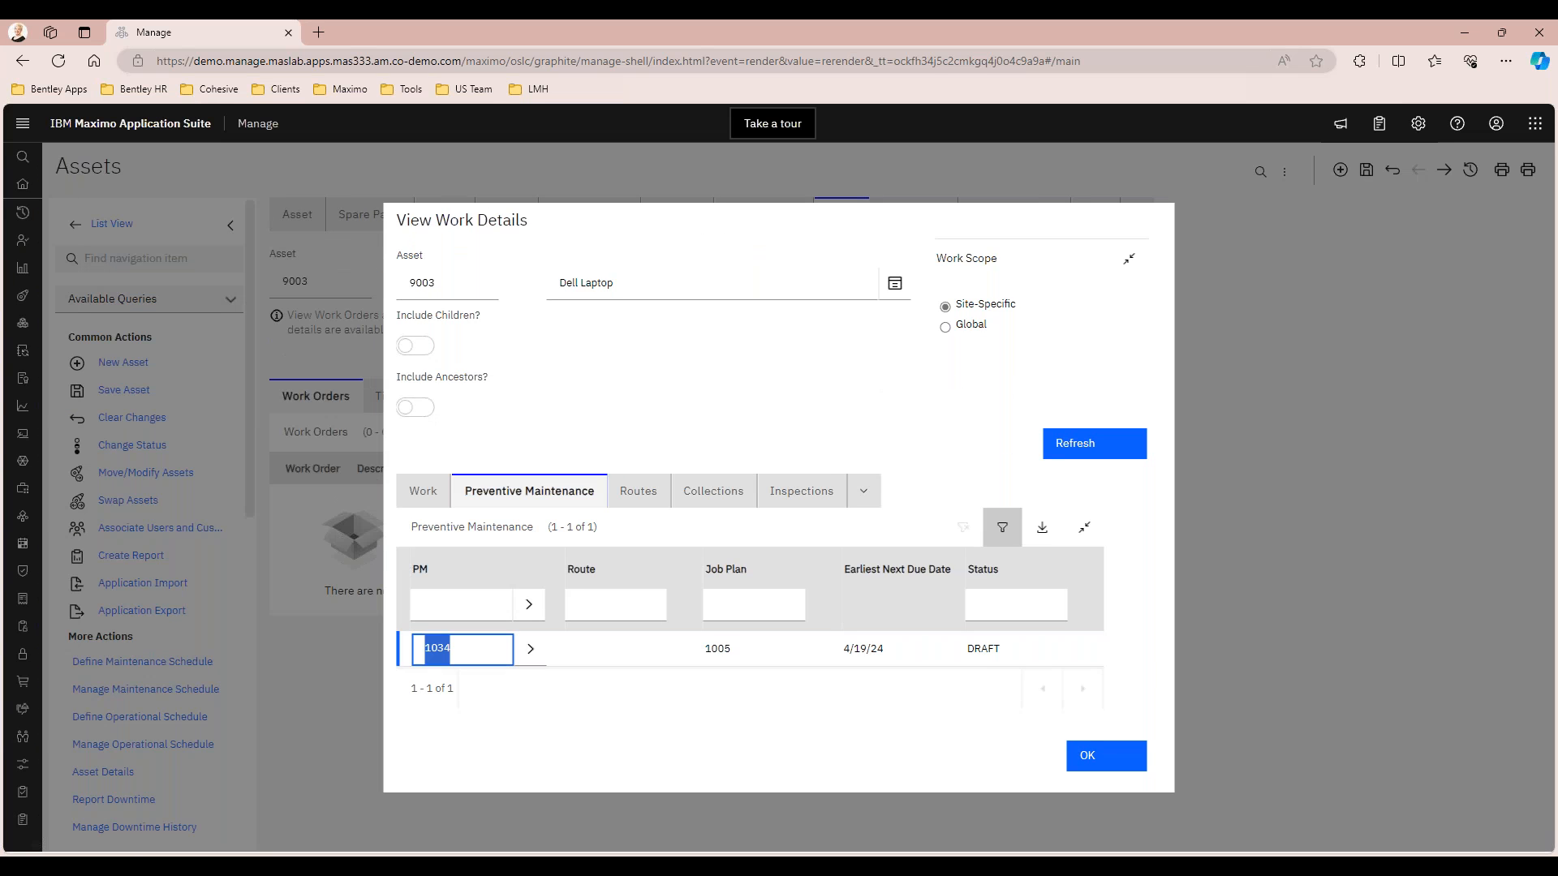
click(1093, 759)
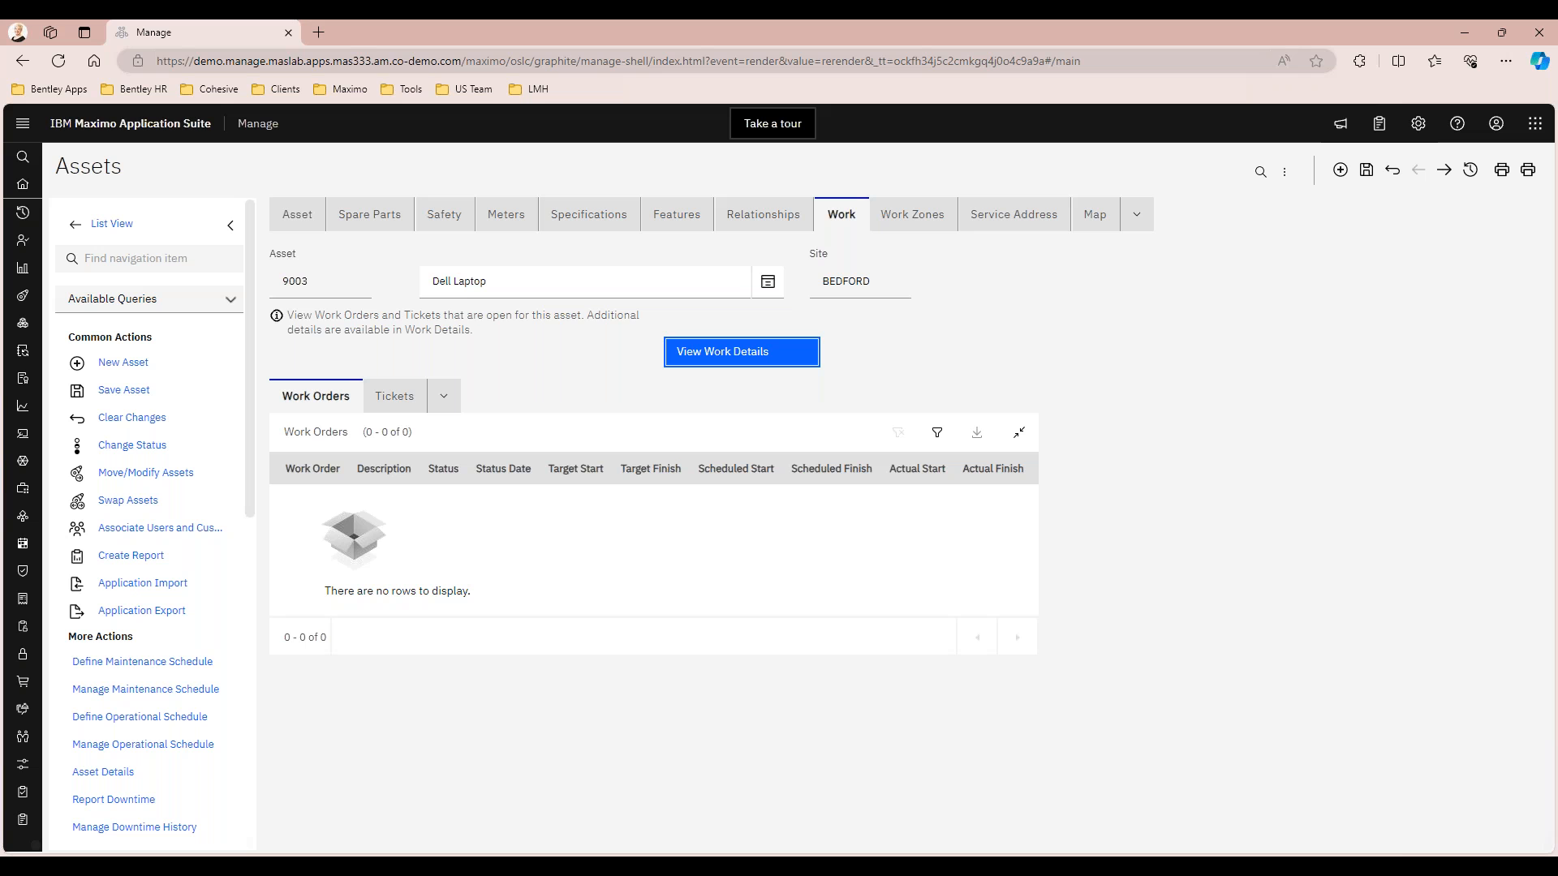
mouse_move(12, 195)
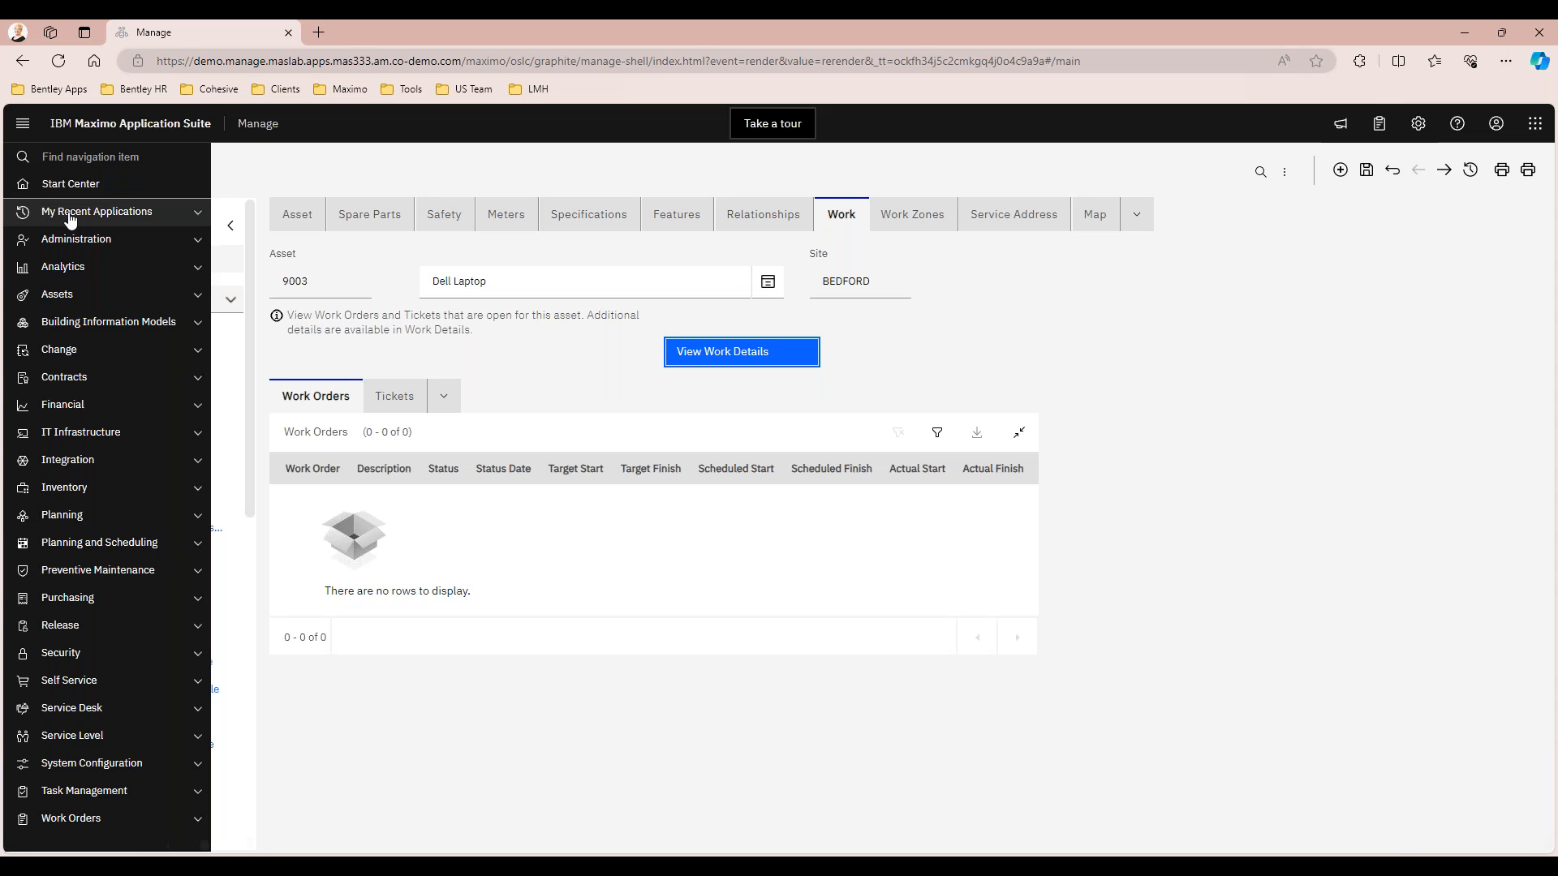
click(71, 297)
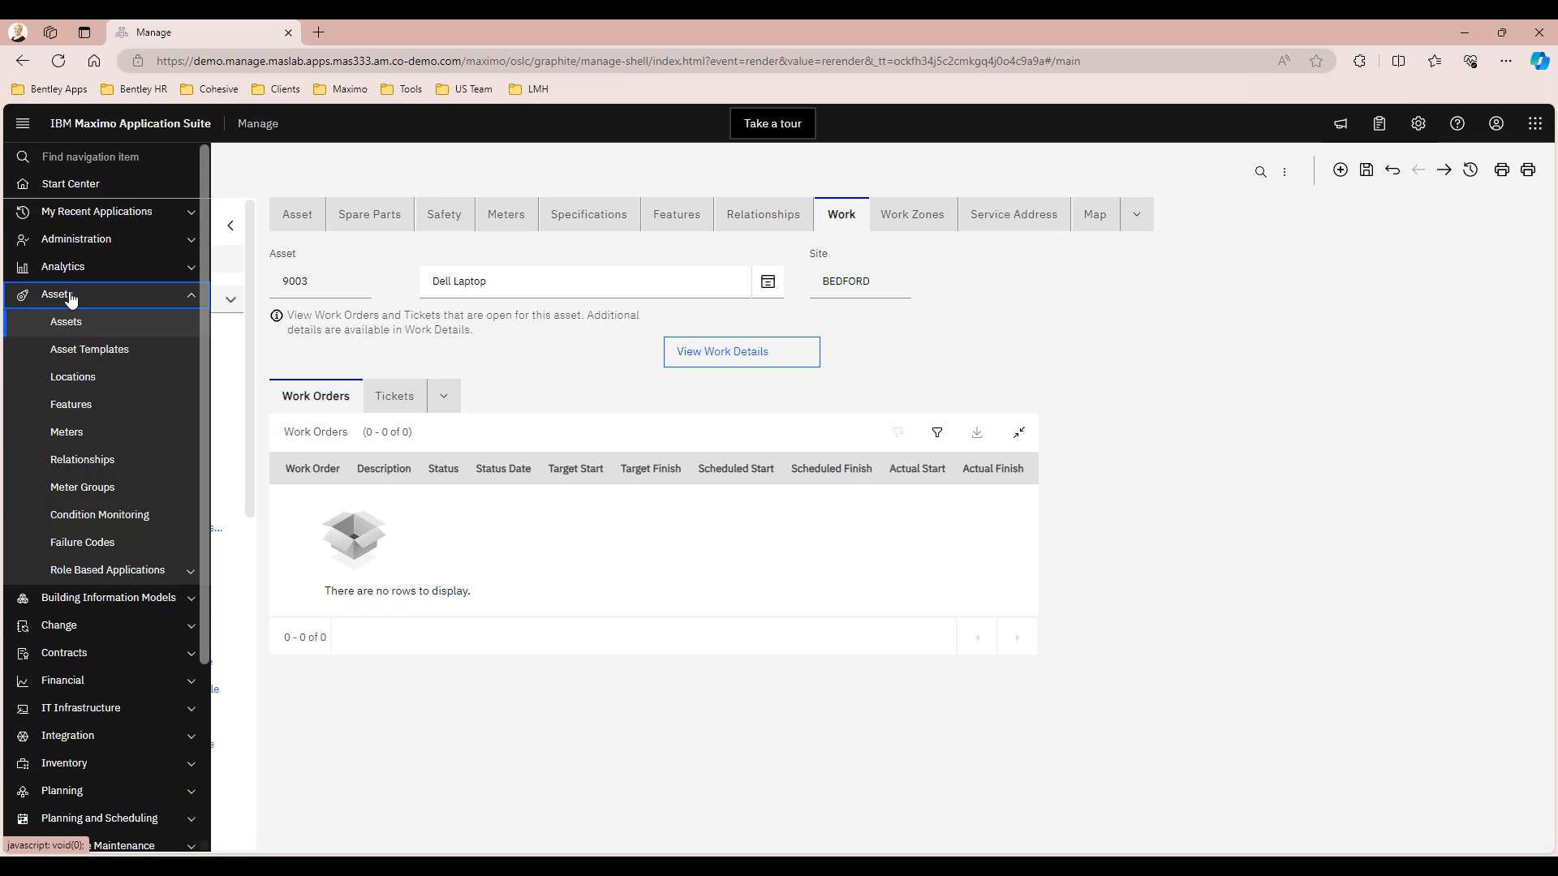
click(72, 354)
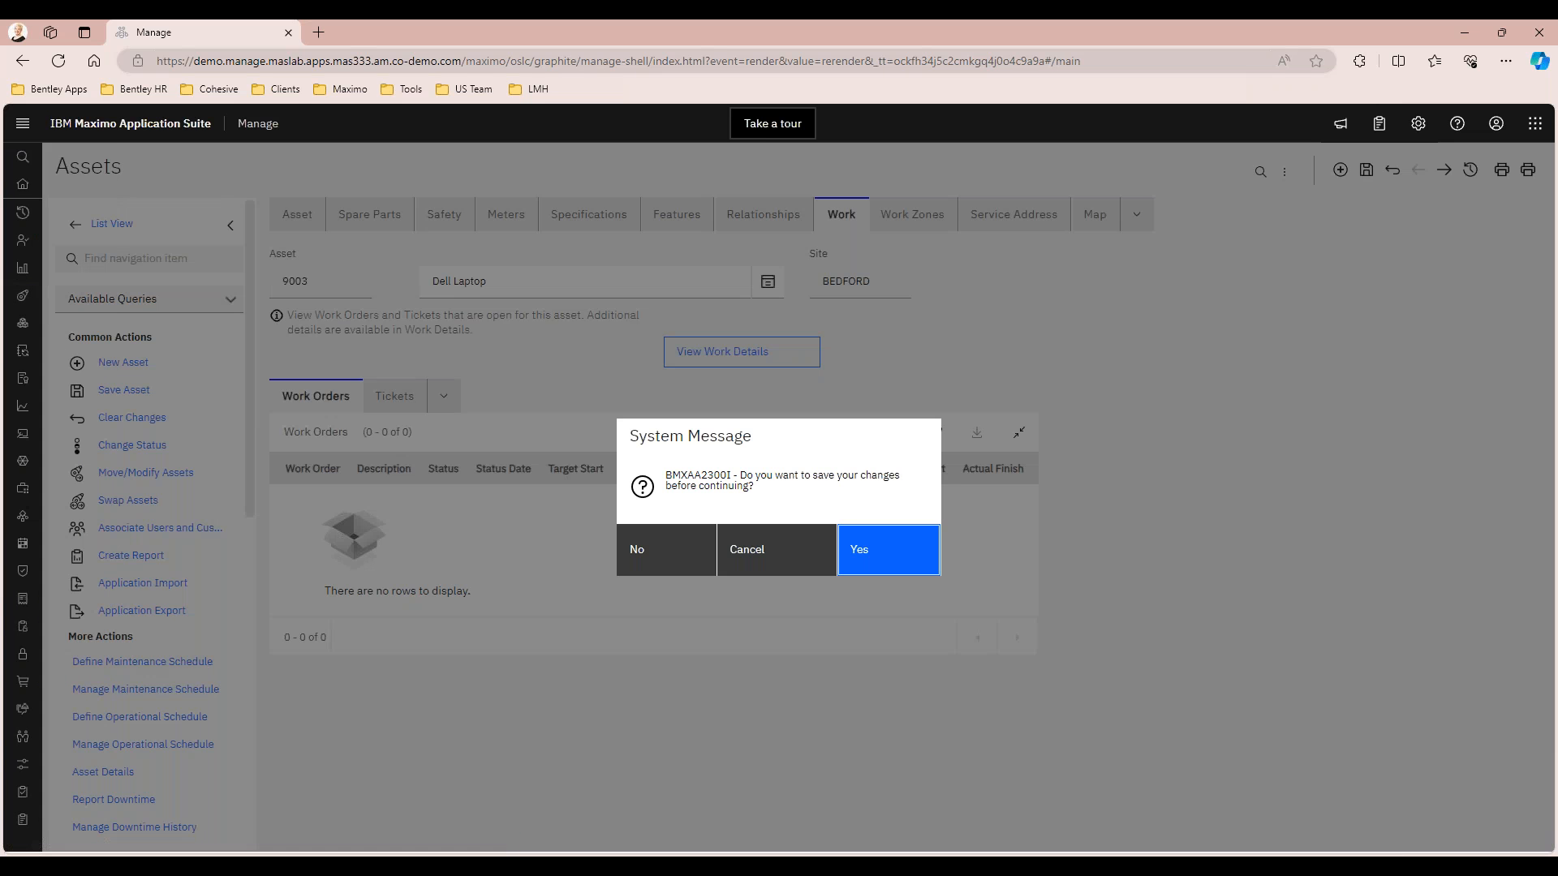
click(889, 550)
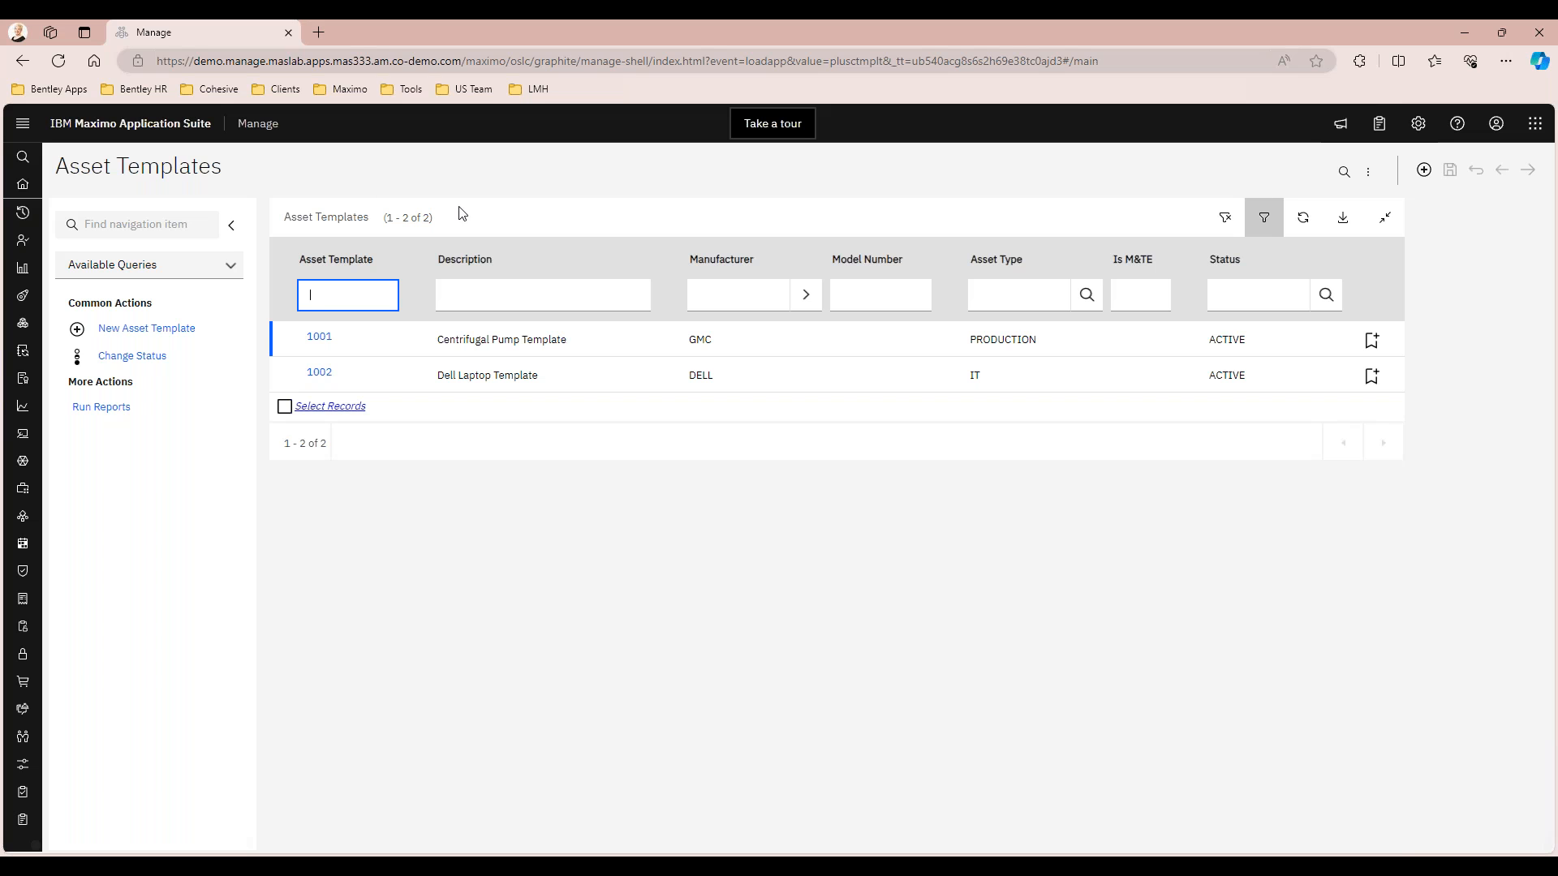
Open the Dell Laptop Template 1002 and start applying it to existing assets at site BEDFORD
click(319, 372)
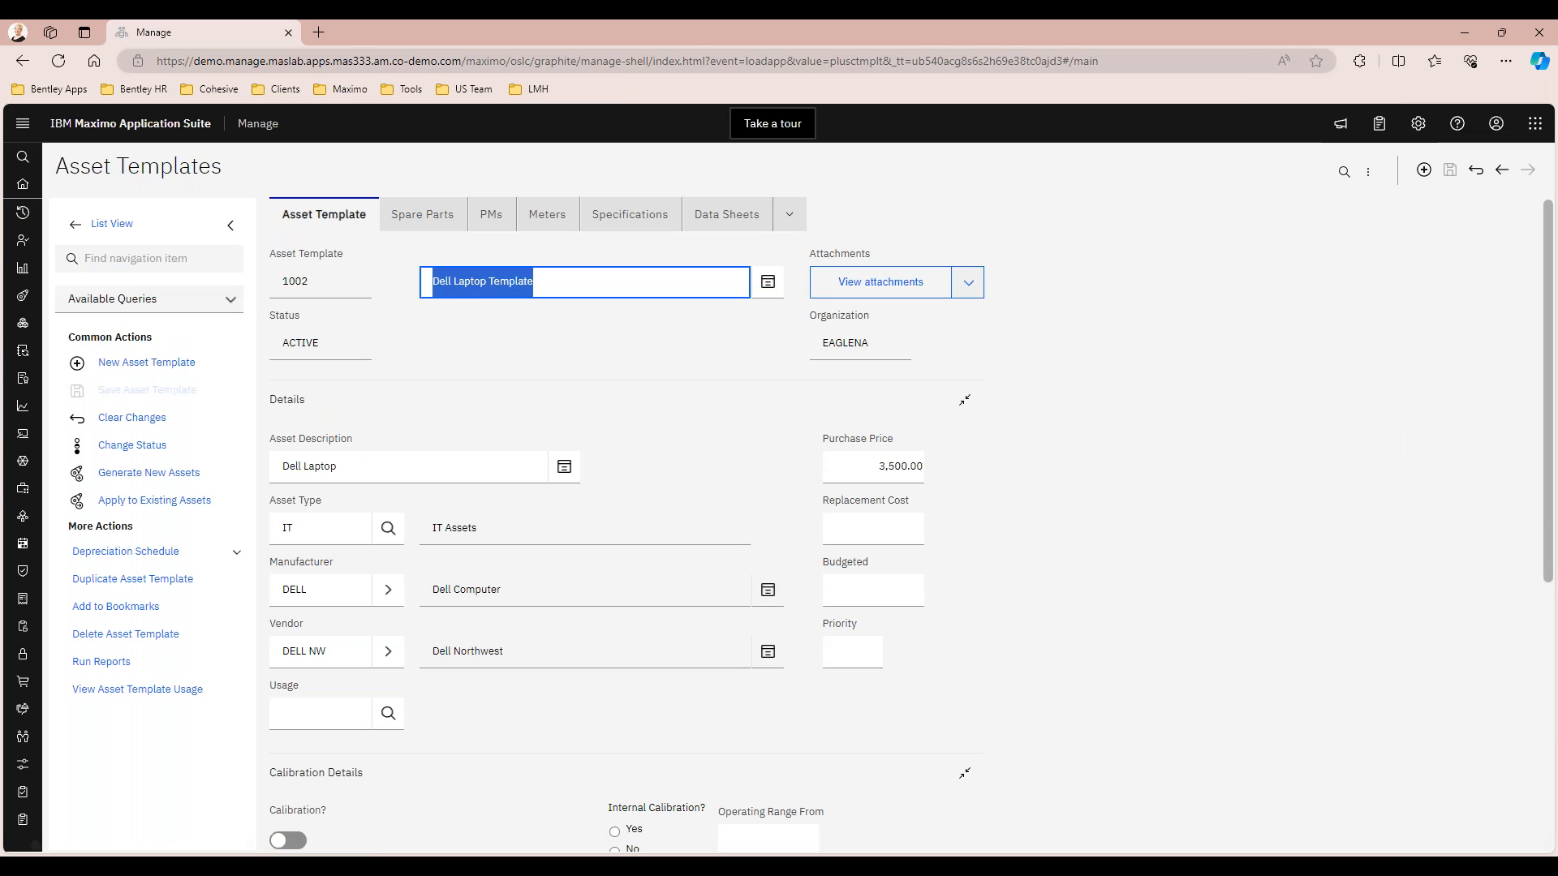
click(602, 380)
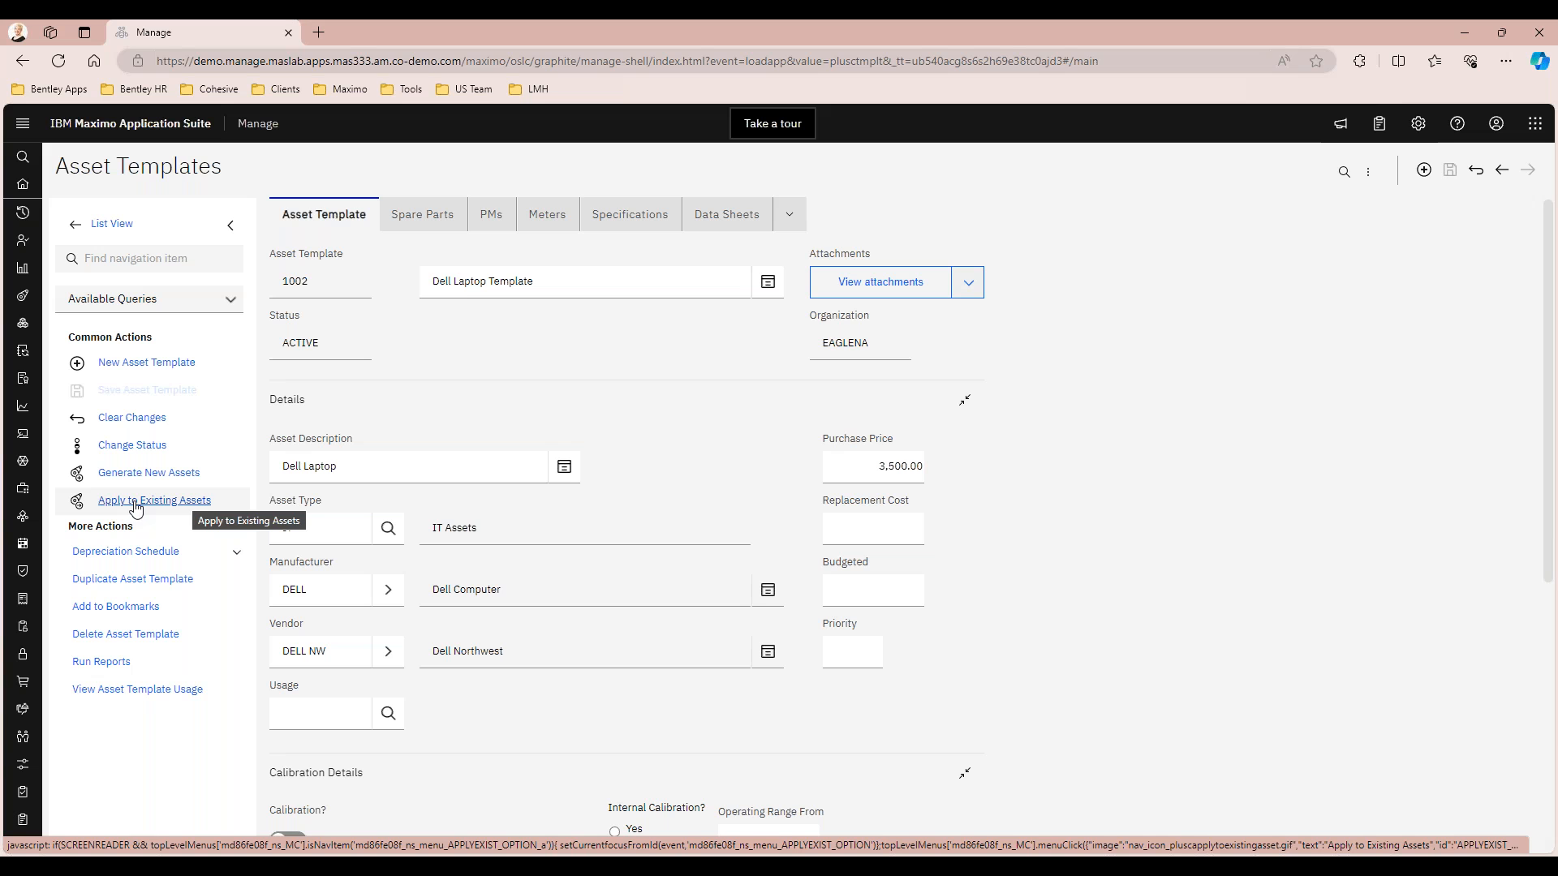
click(136, 502)
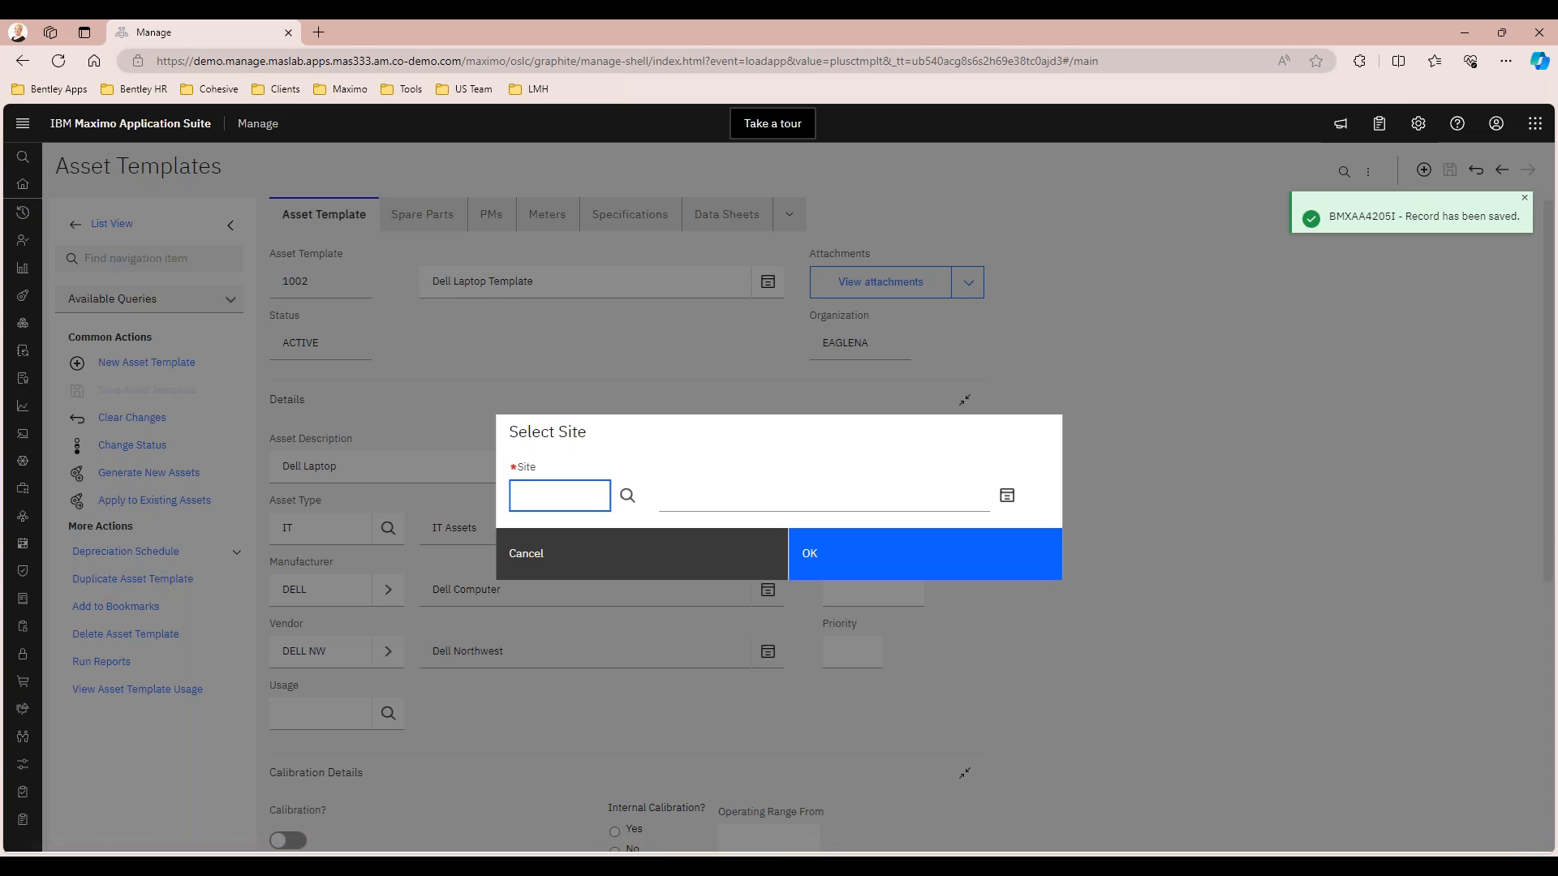
text(BEDFORD)
key(Tab)
click(893, 551)
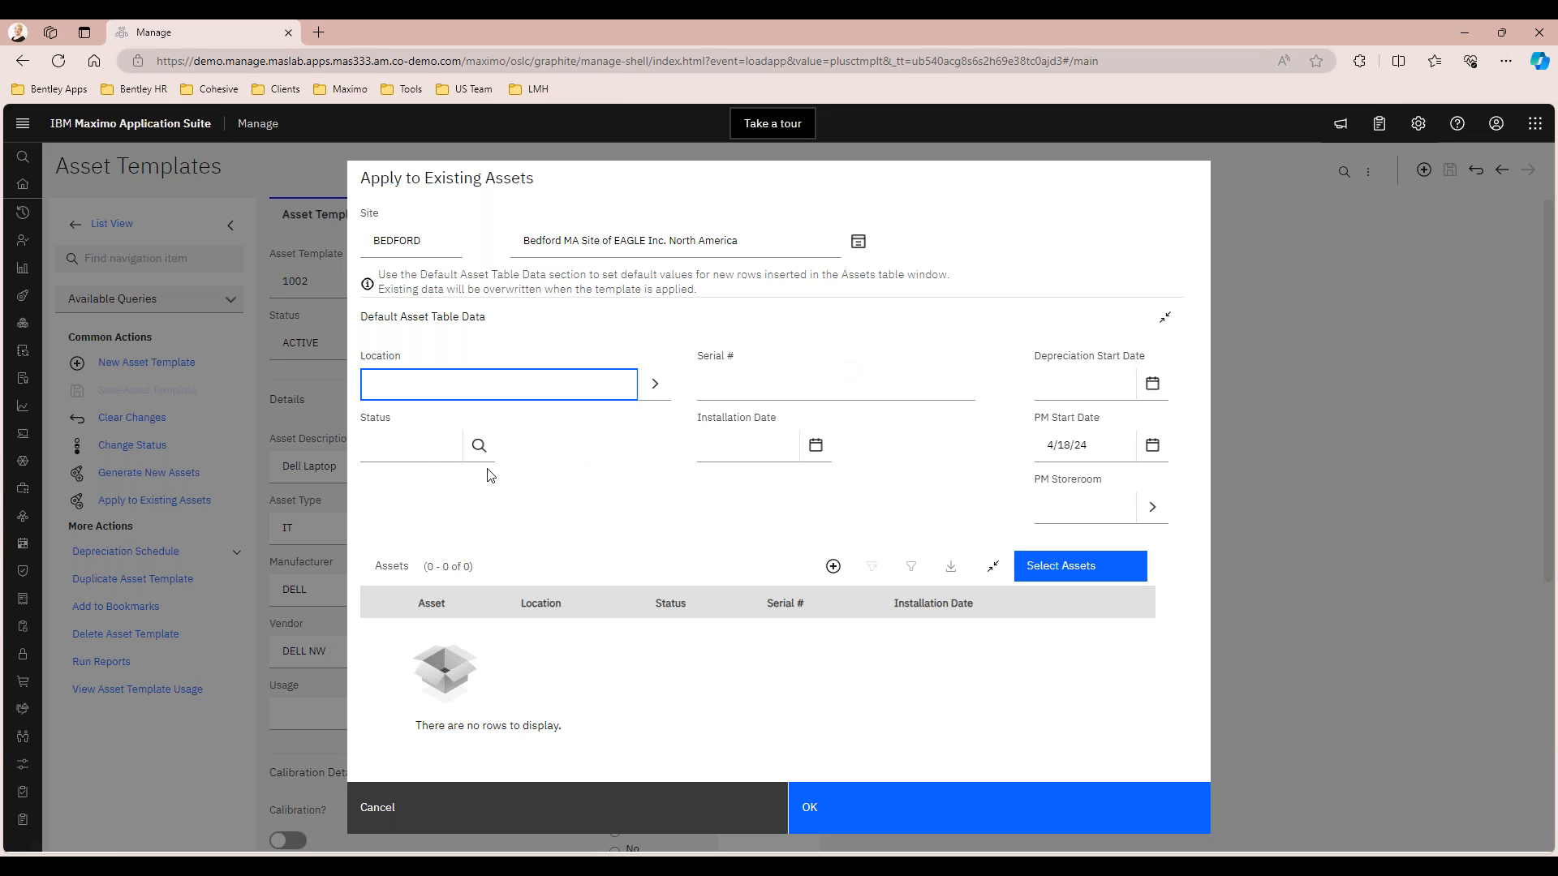
Set the default asset status to OPERATING and the PM start date to 4/19/24
click(416, 449)
text(ope)
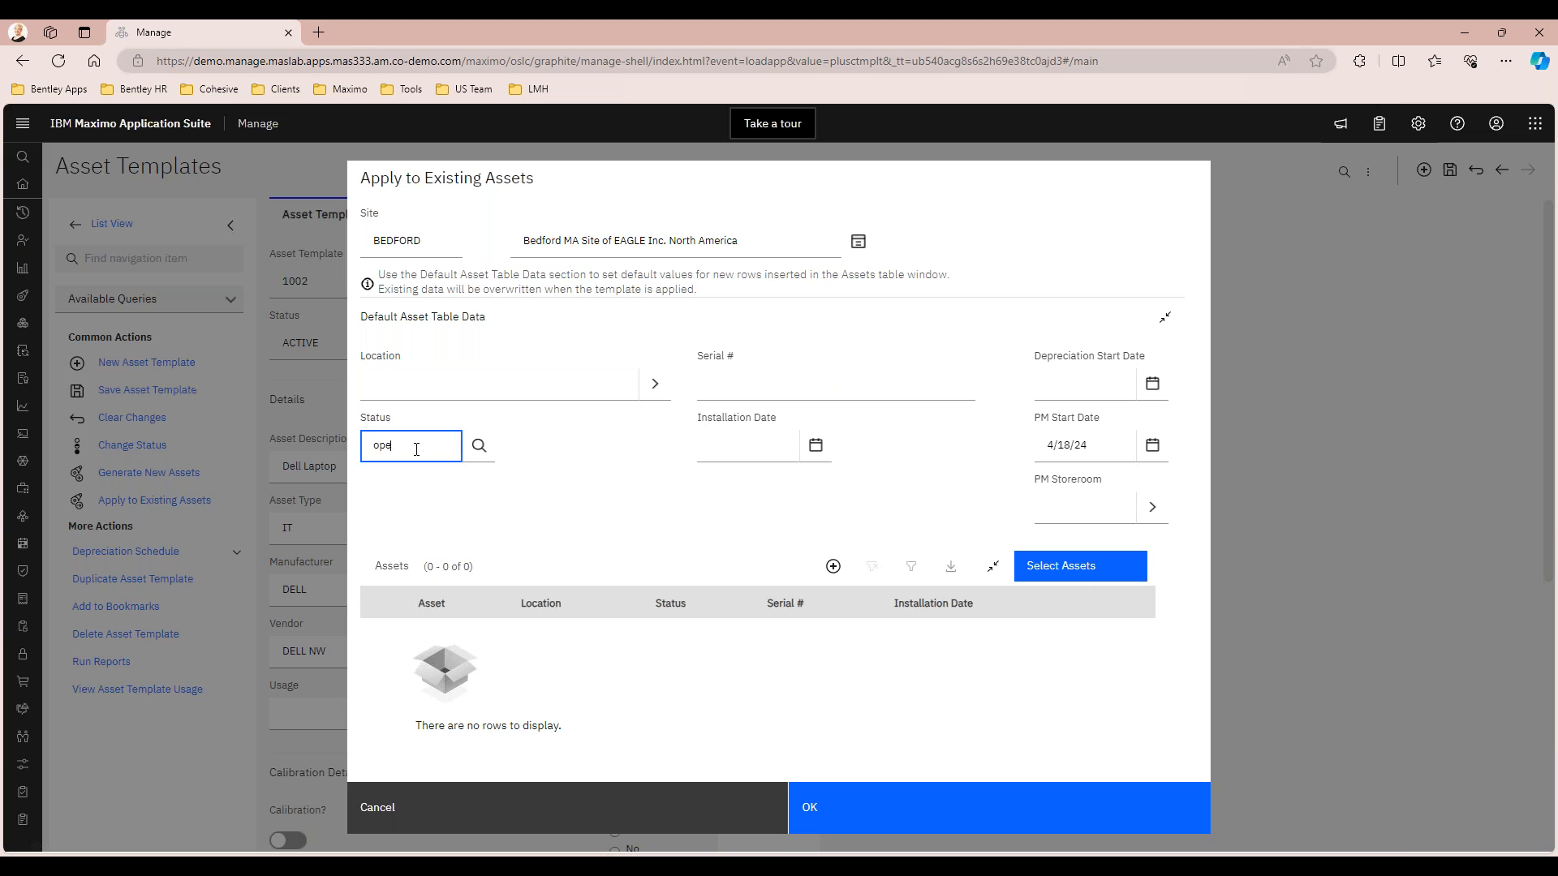
text(rating)
key(Tab)
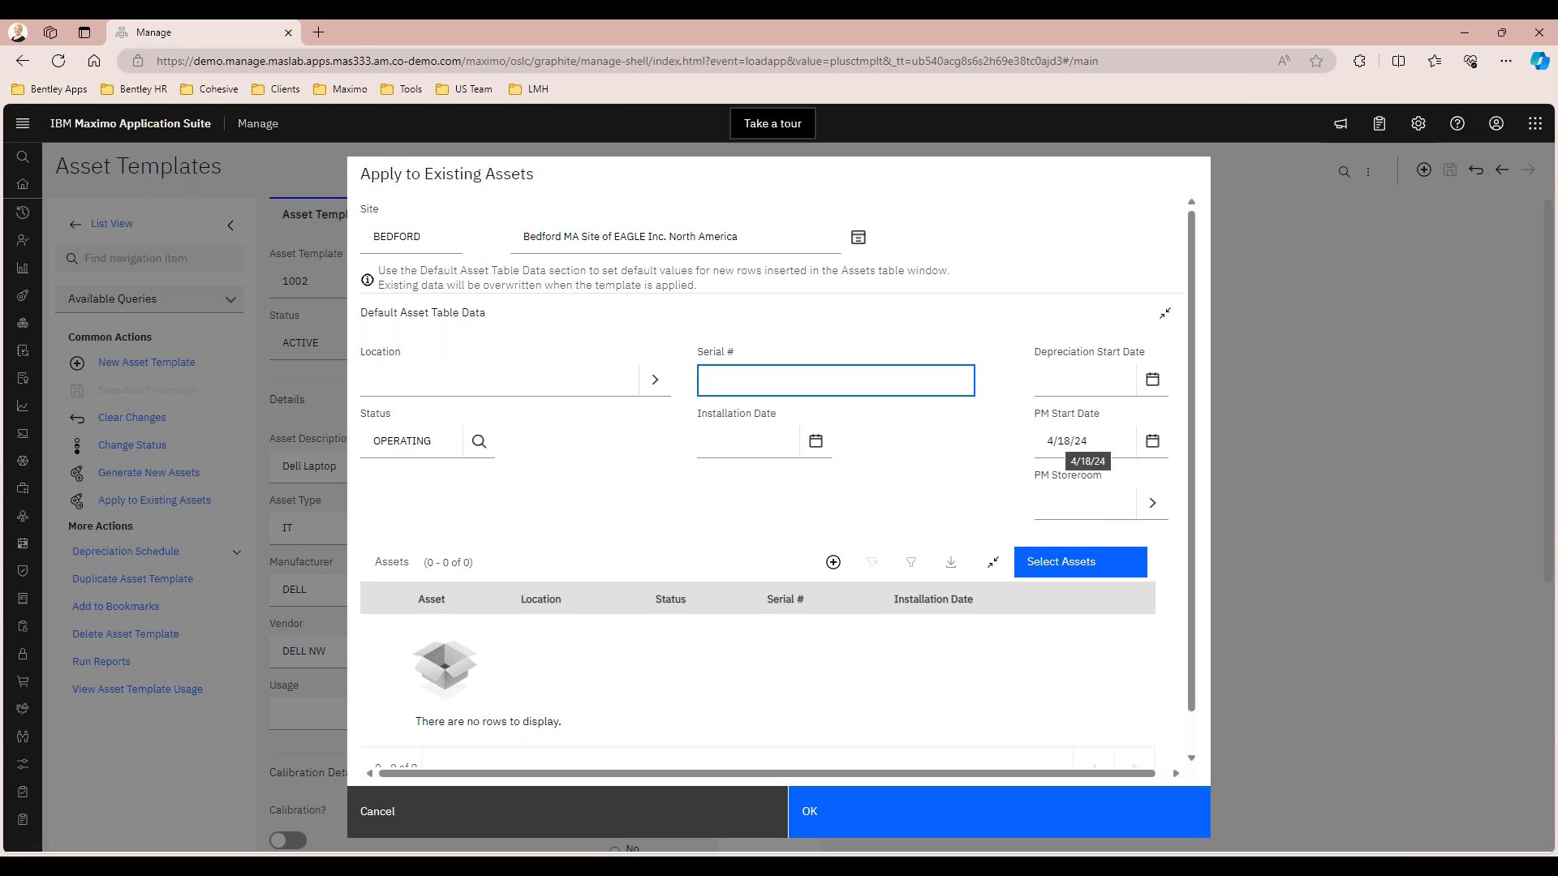
click(1152, 440)
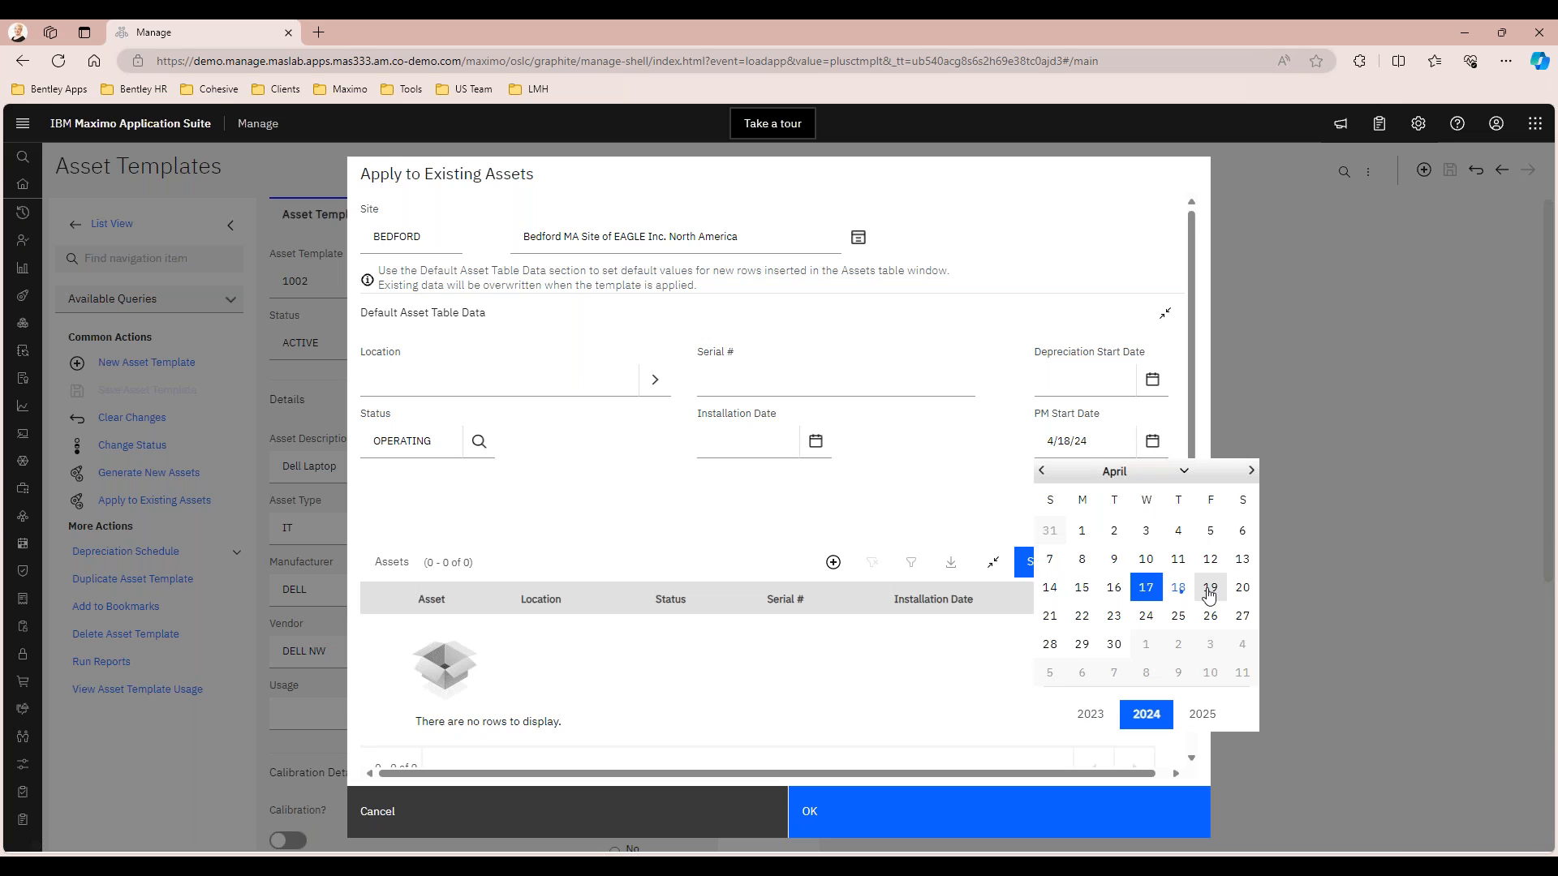
click(1210, 590)
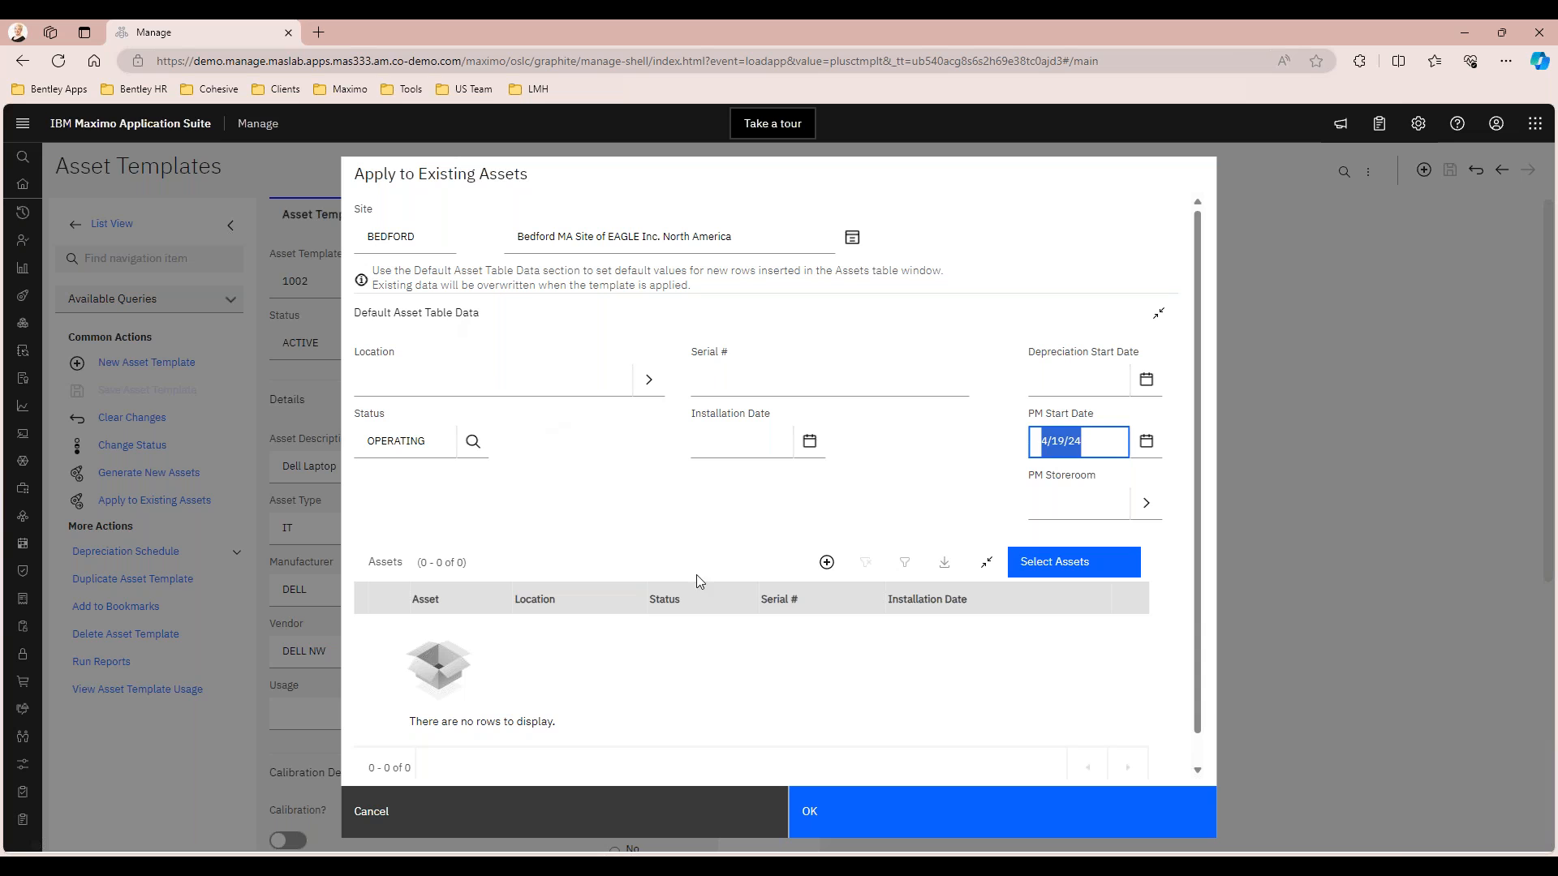
click(654, 529)
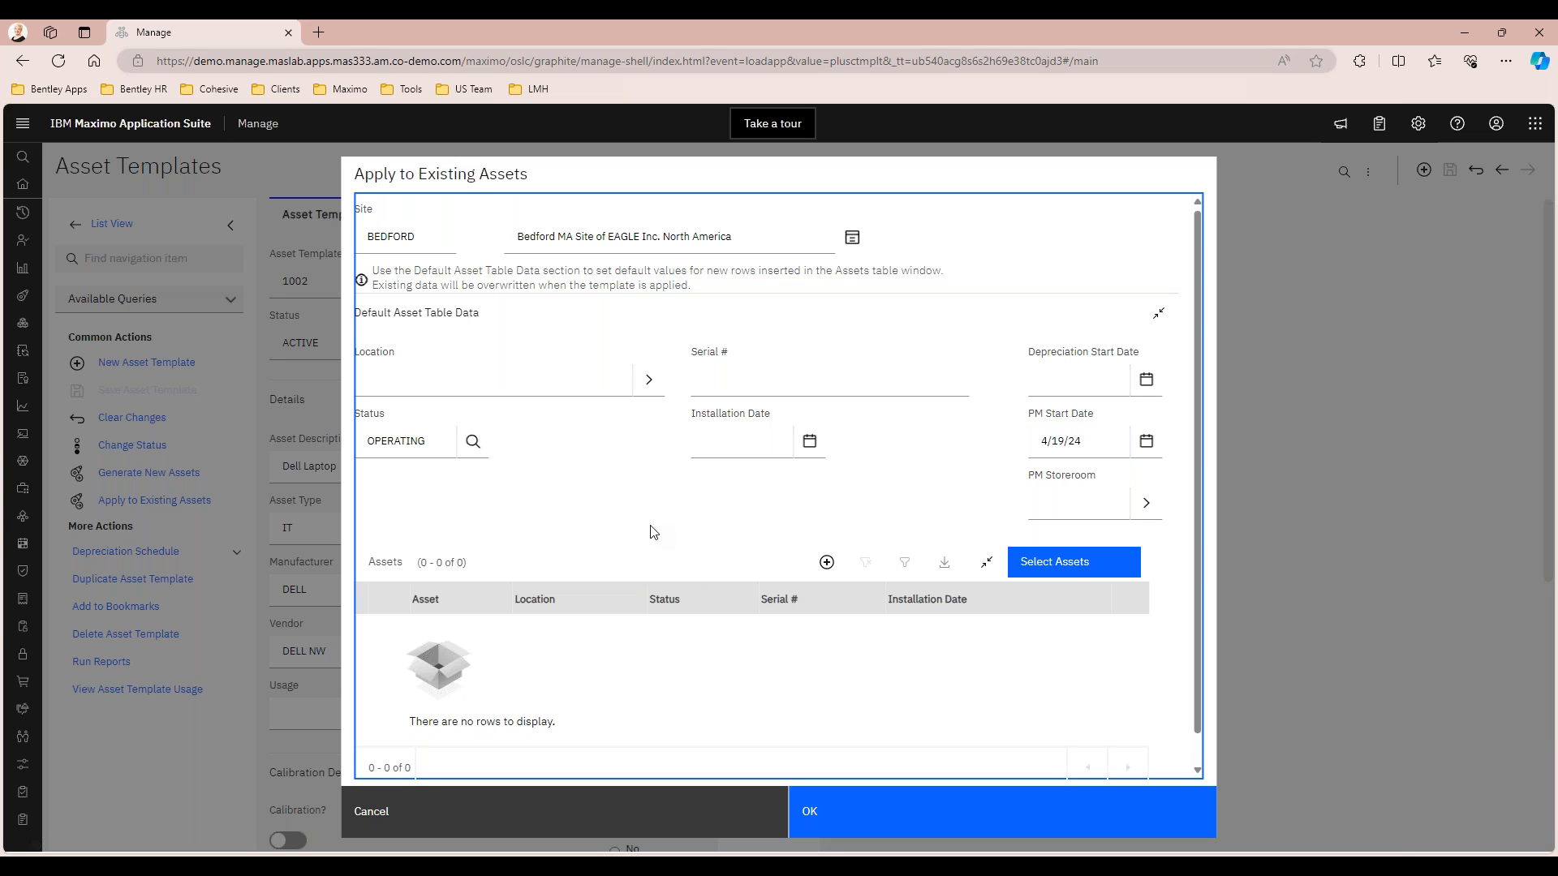
Open the asset selection list and filter it by asset template 1002
click(1065, 571)
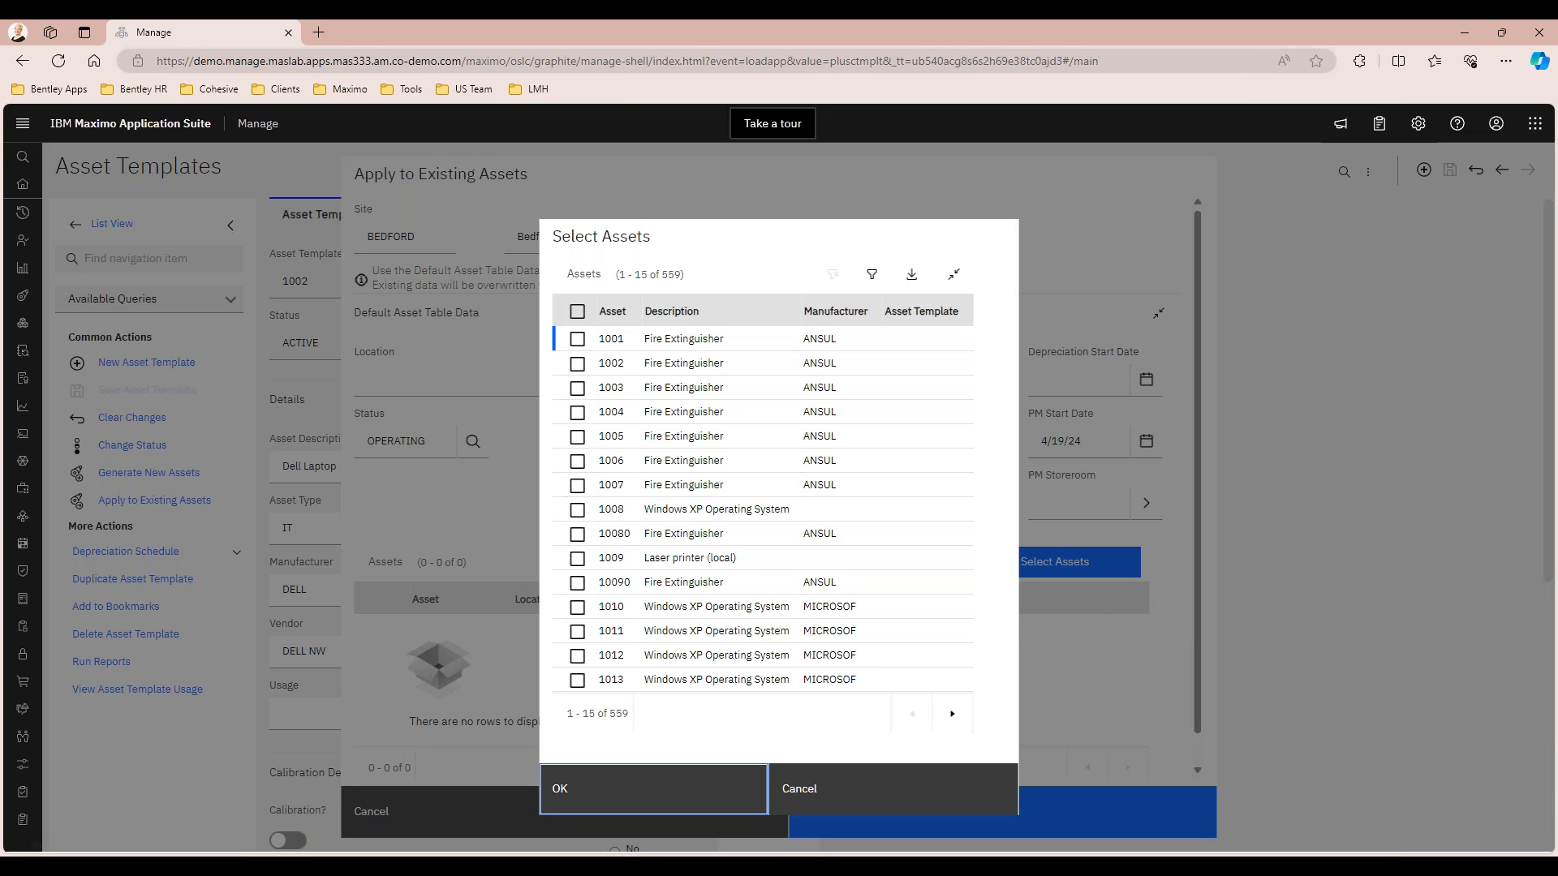
click(870, 277)
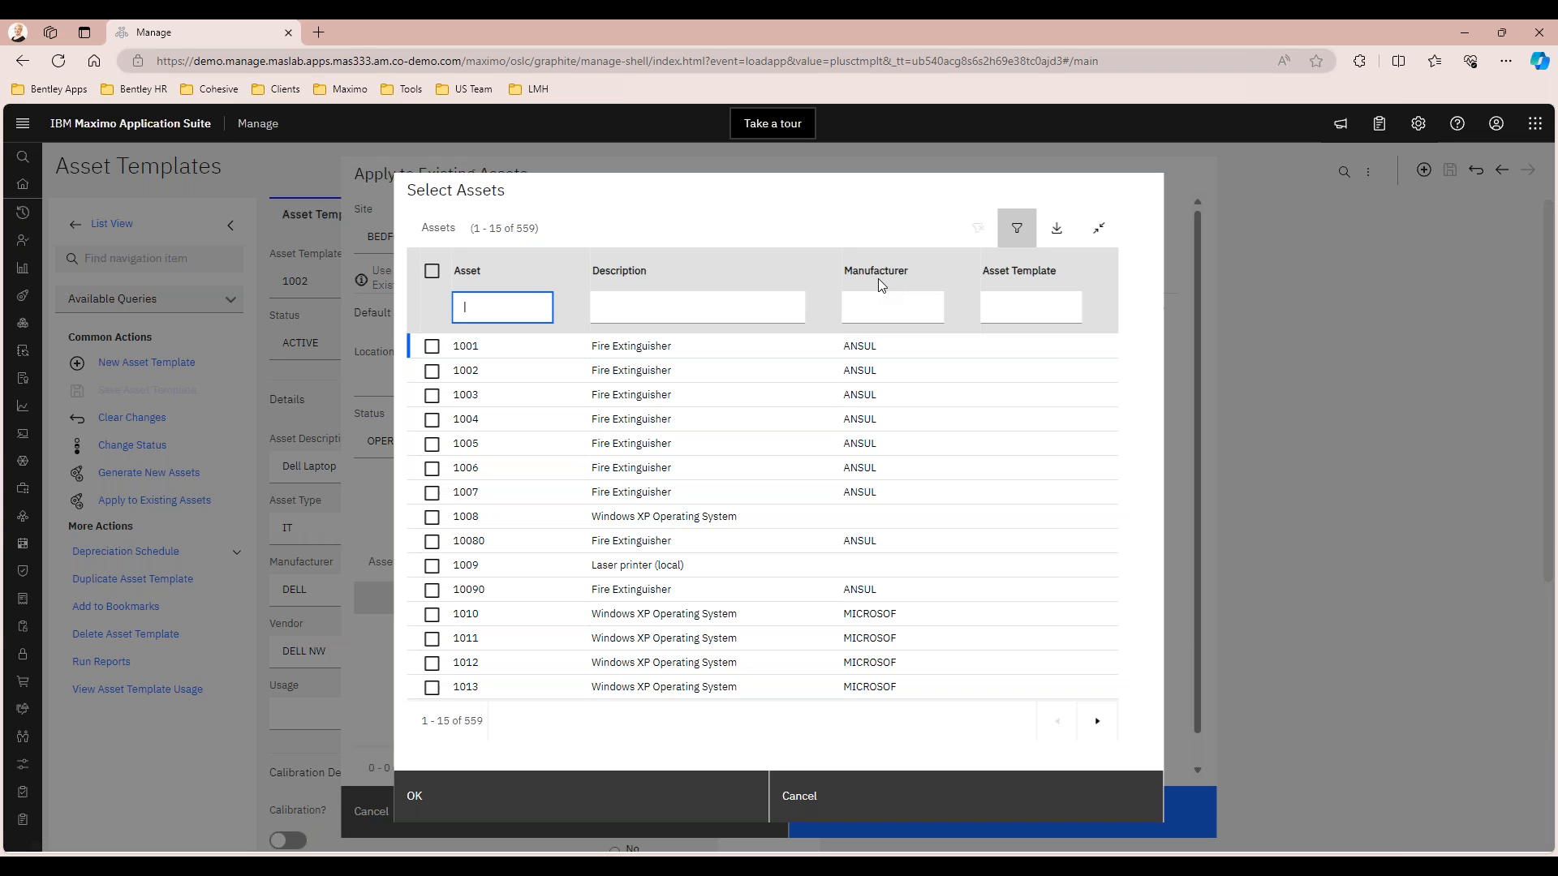
click(1033, 307)
text(1002)
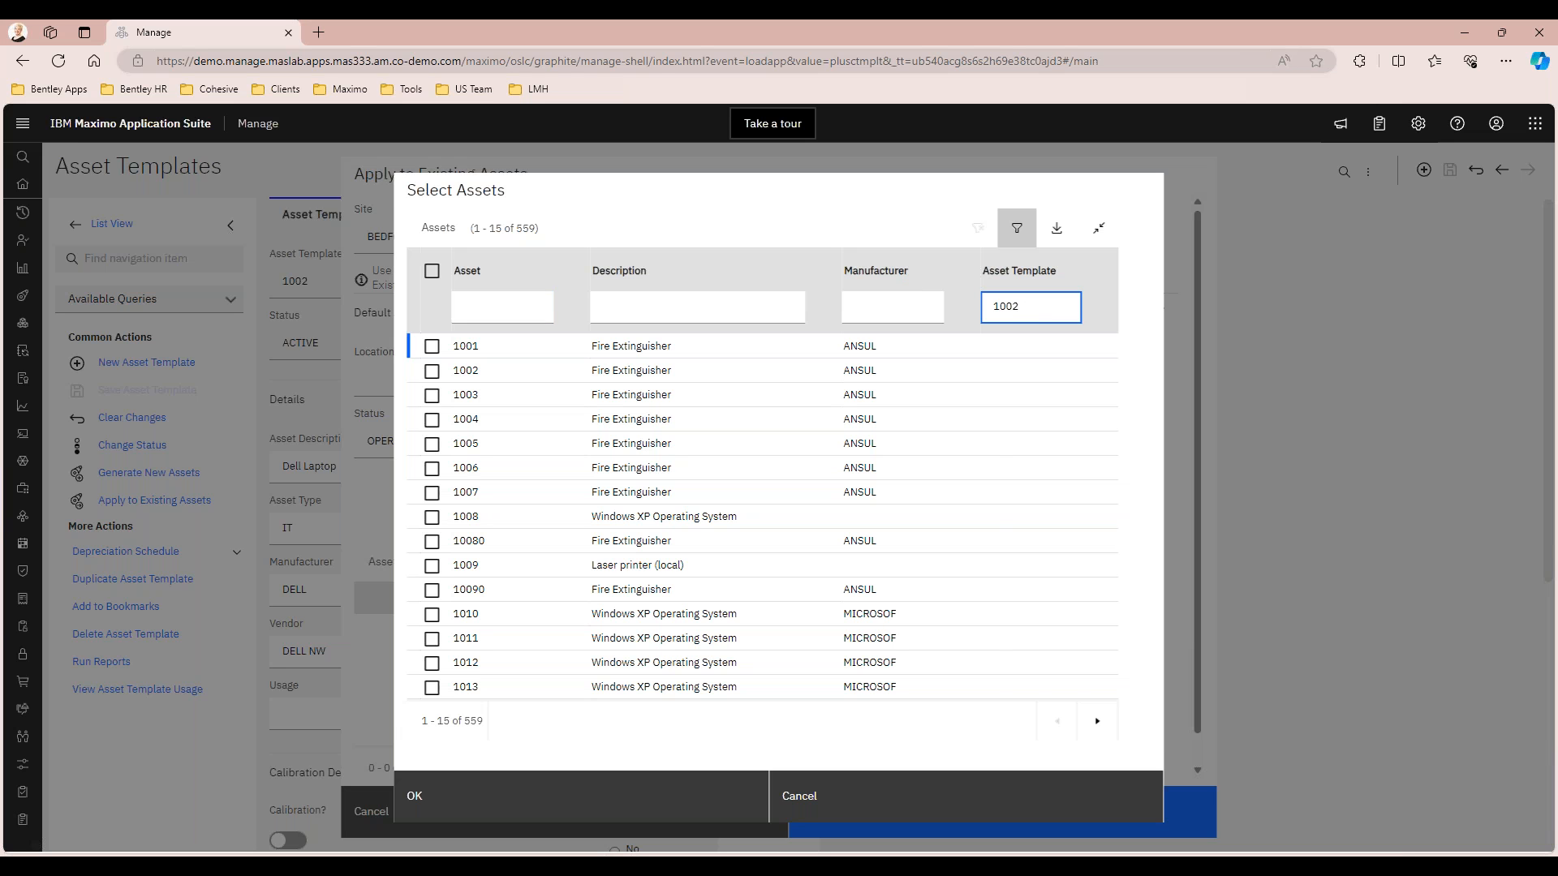
key(Return)
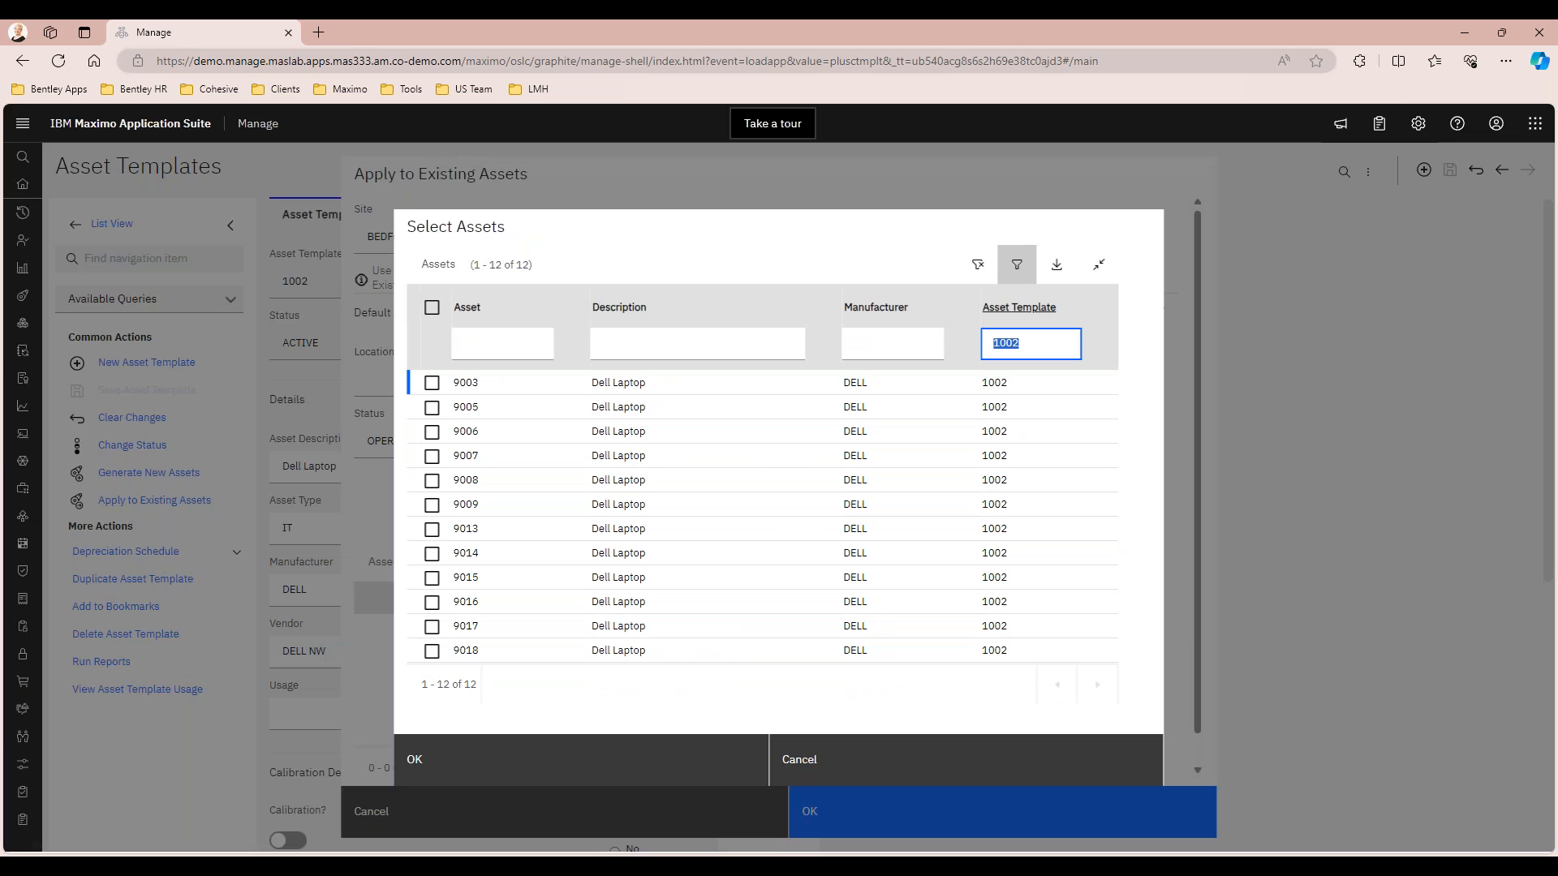
Clear the asset template filter and filter the selectable assets by the description "laptop"
key(BackSpace)
key(Return)
click(621, 299)
text(lan)
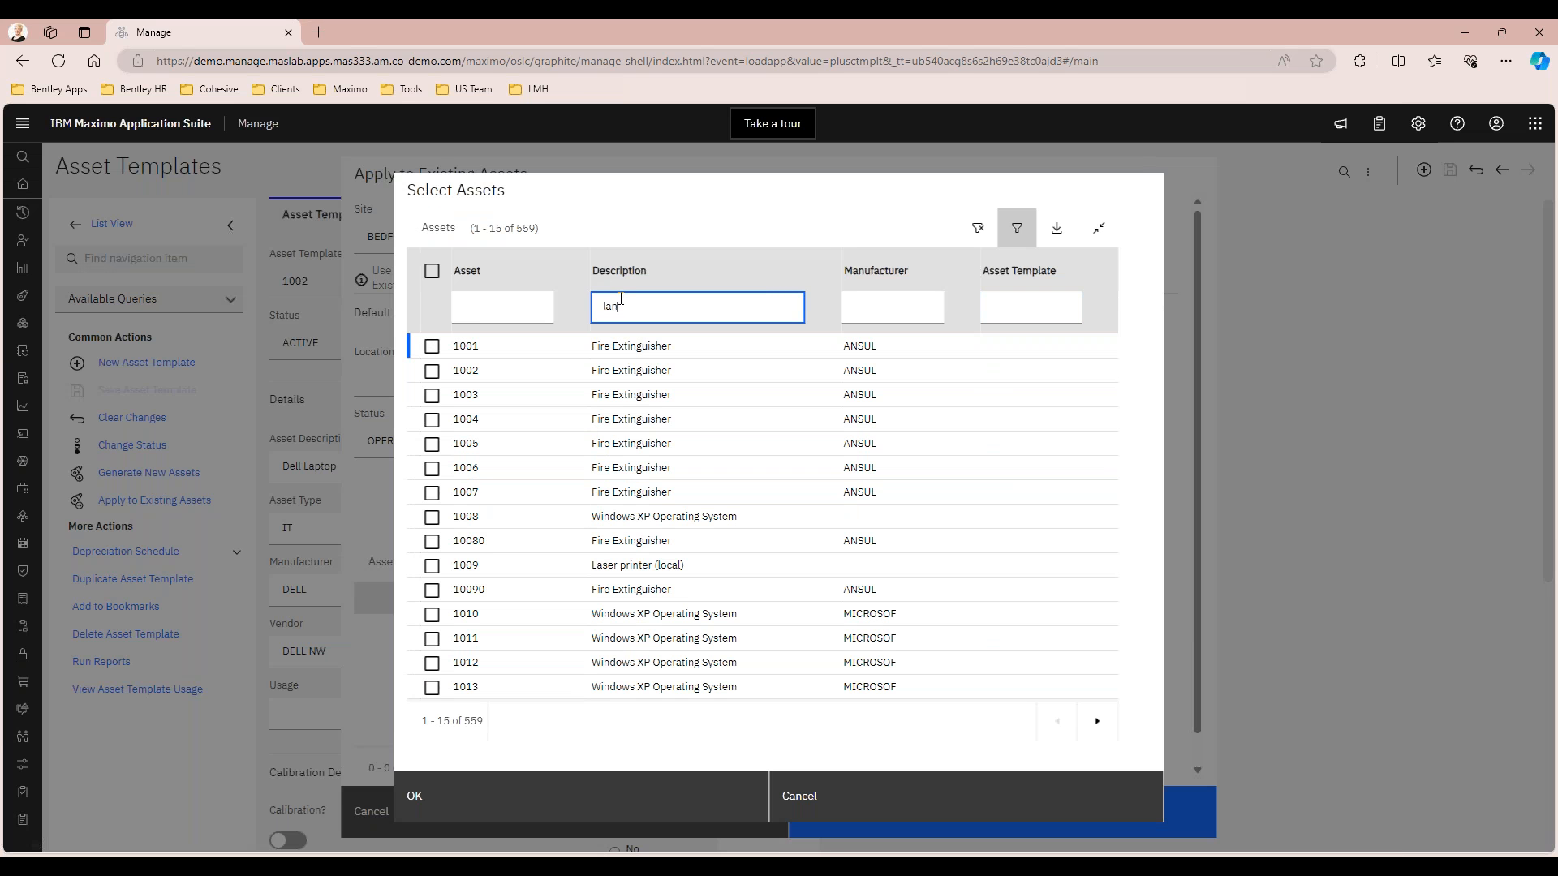
text(pt)
key(BackSpace)
text(op)
key(Return)
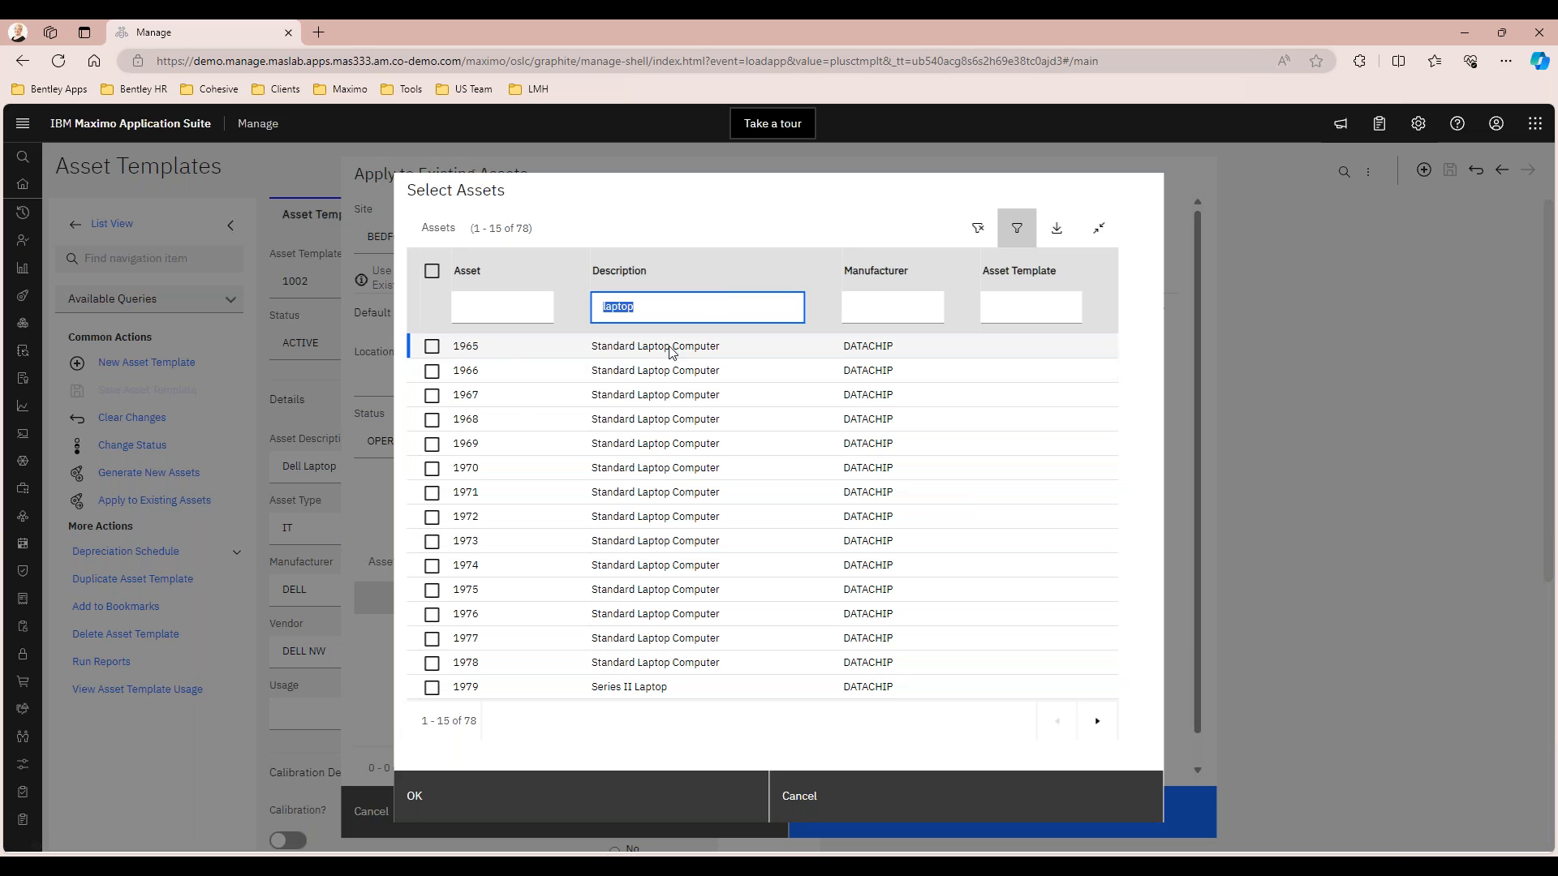
Select the Standard Laptop Computer assets 1965 through 1969 and add them to the template application
click(432, 347)
click(432, 371)
click(431, 396)
click(432, 419)
click(432, 445)
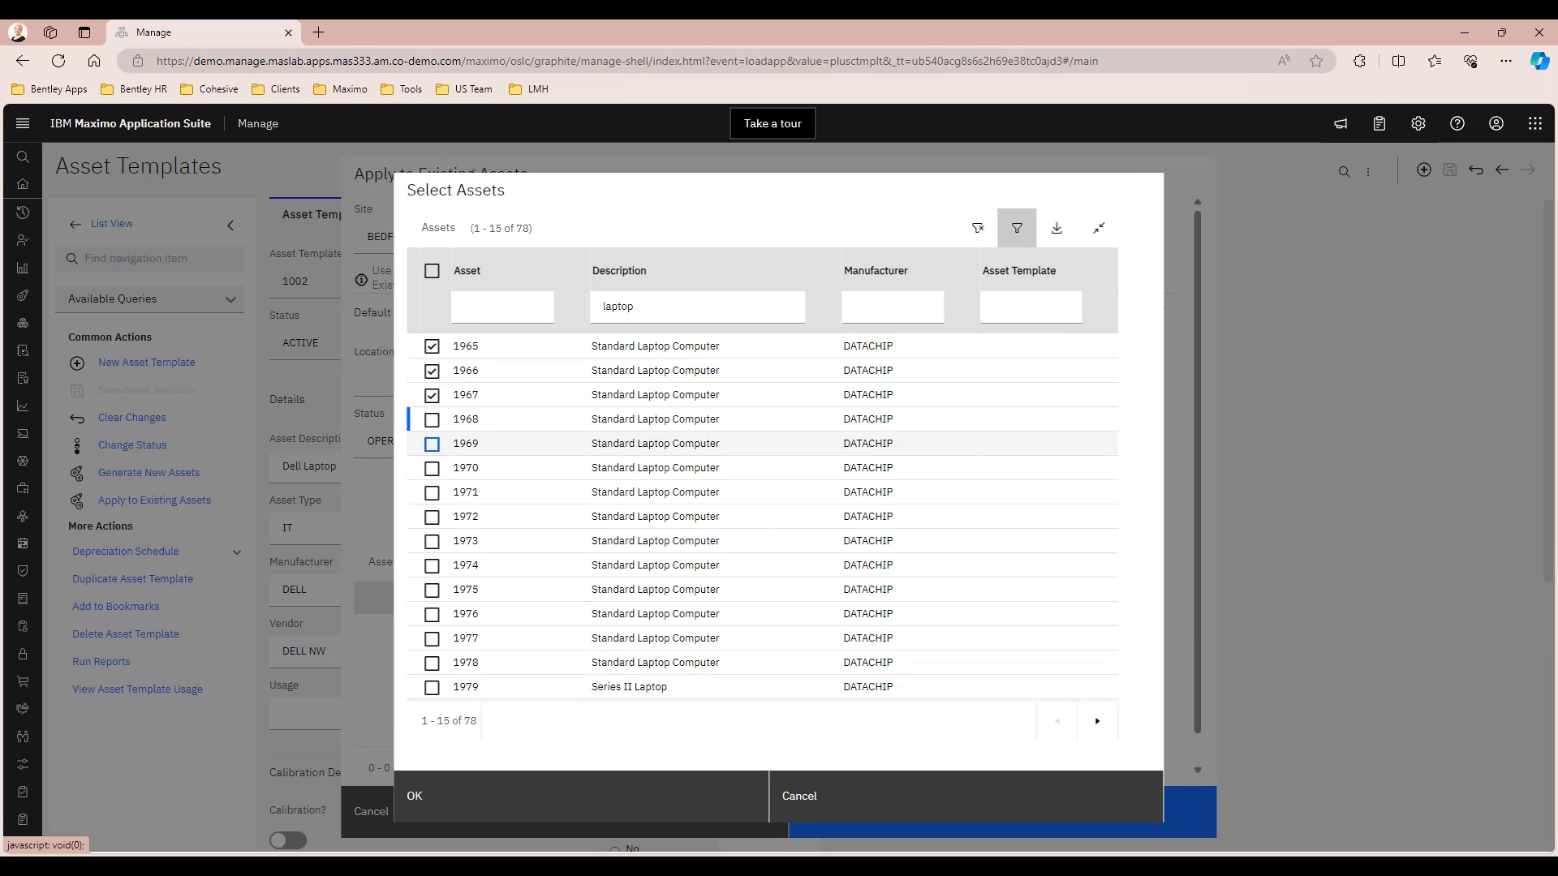
click(432, 421)
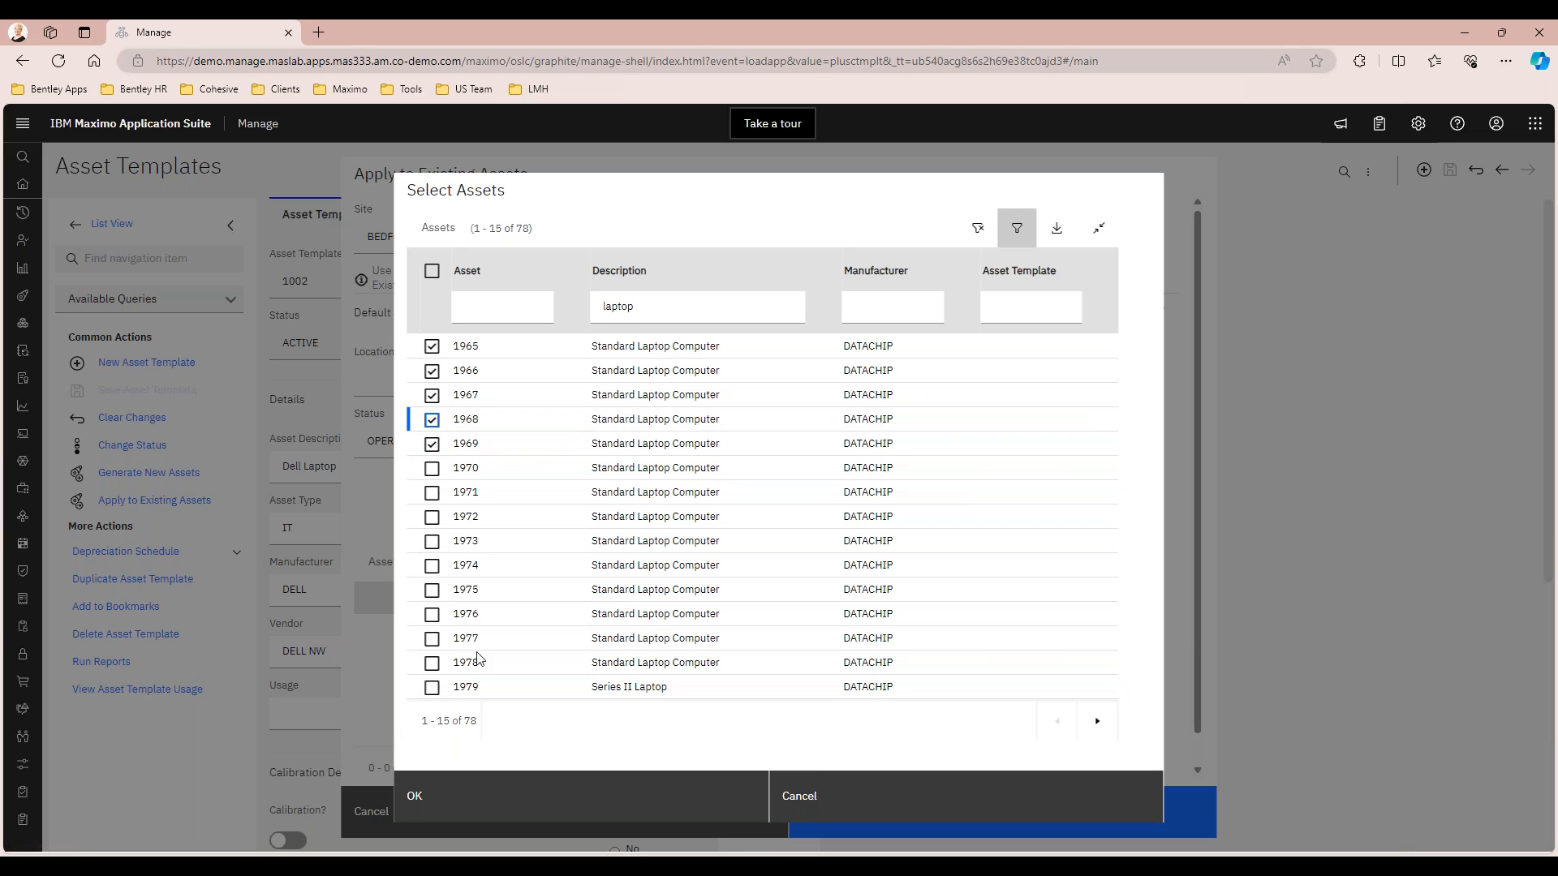
click(431, 371)
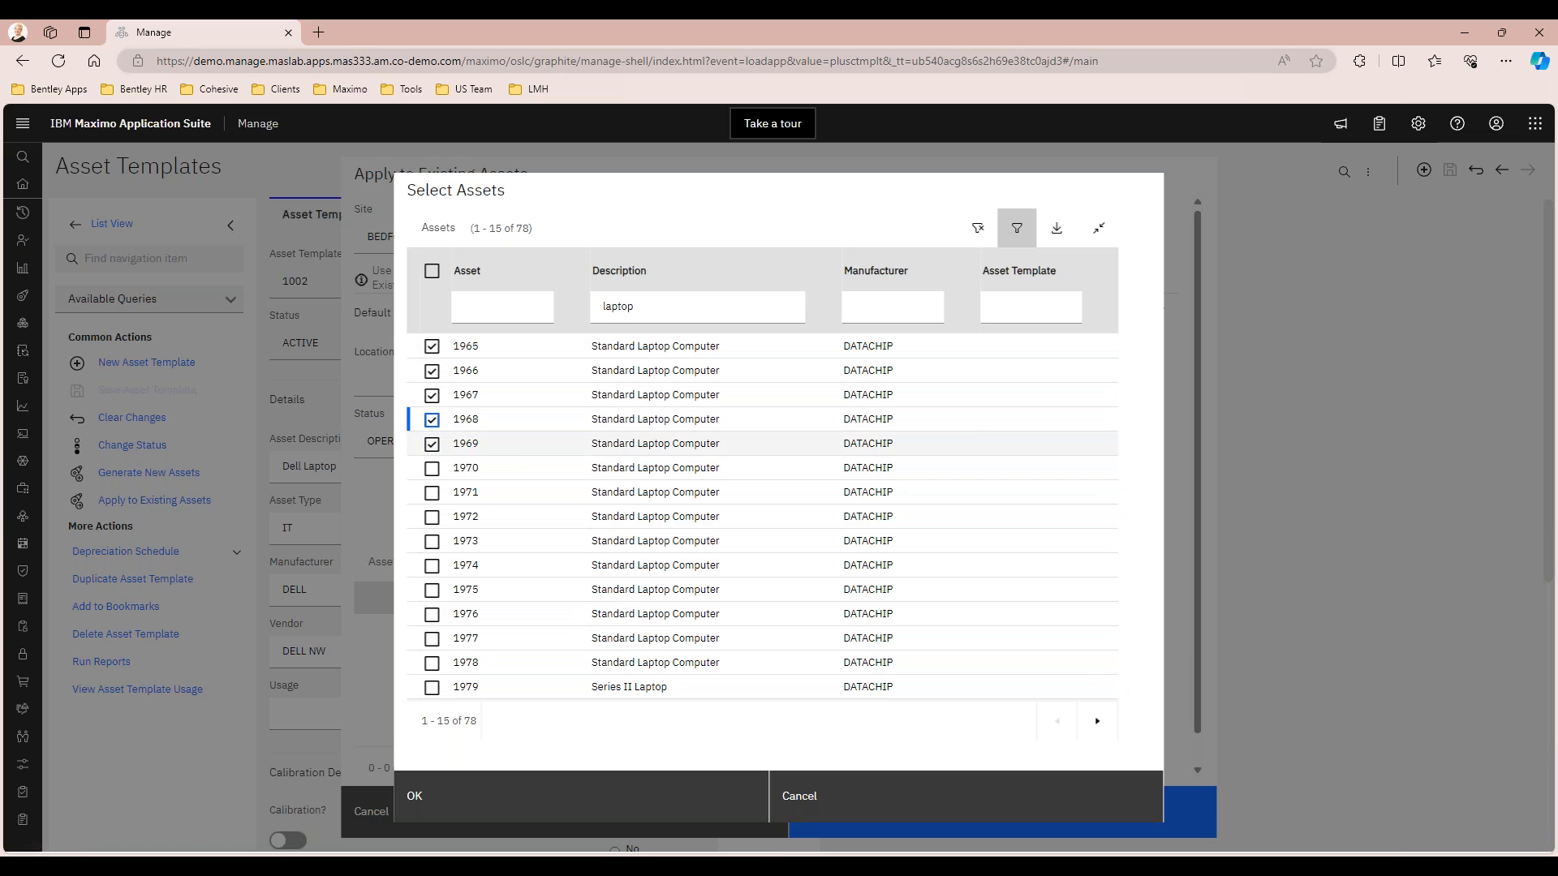
click(452, 805)
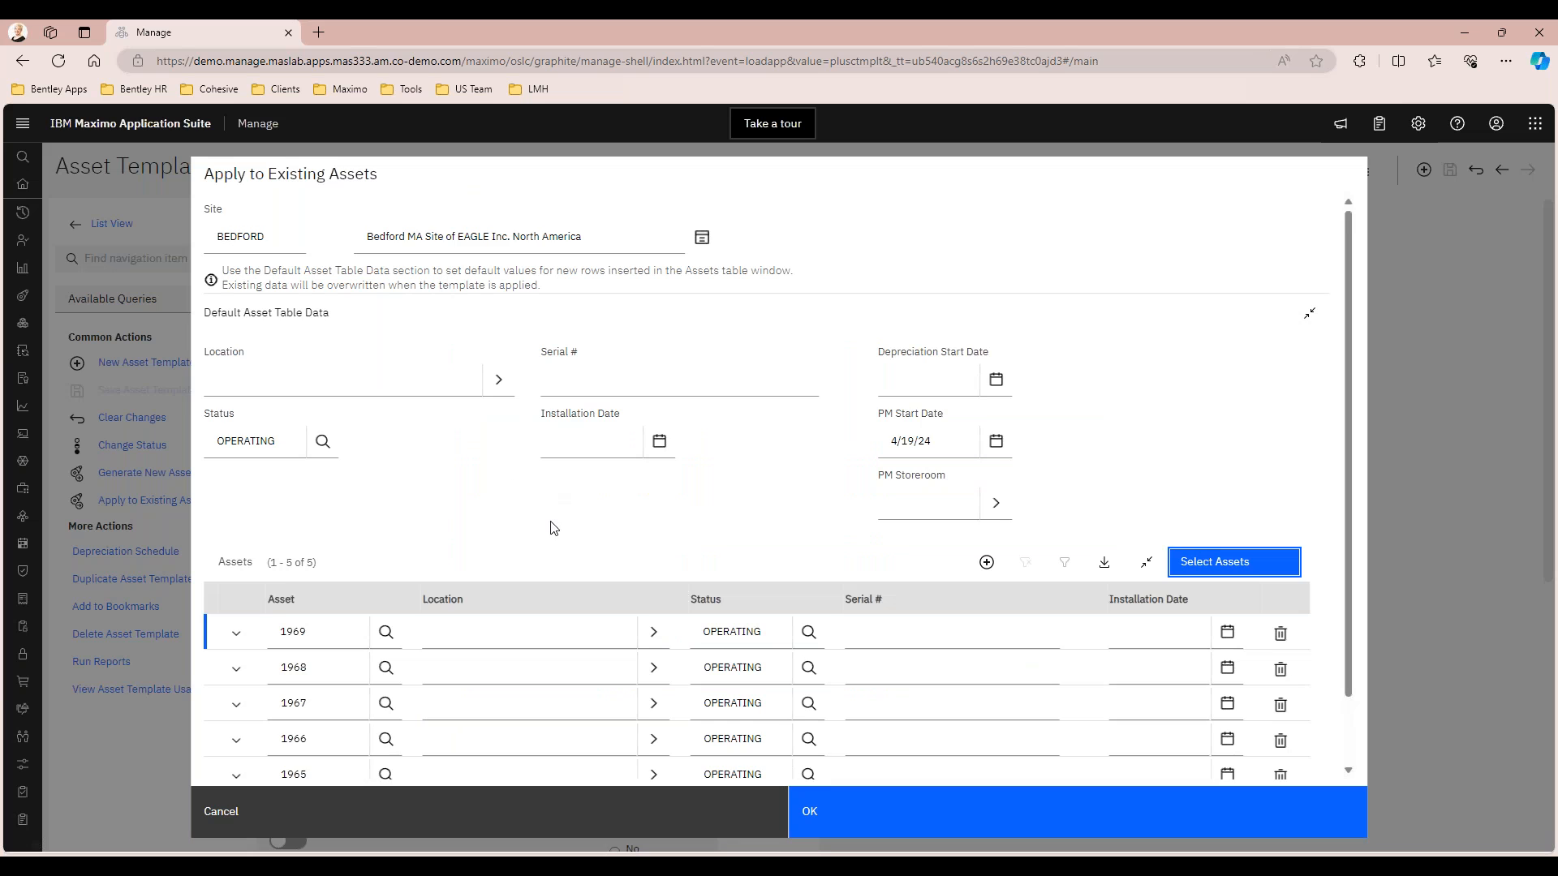
Enter DELL-000- as the serial number for all five assets, 1969 through 1965
scroll(511, 487, down, 1)
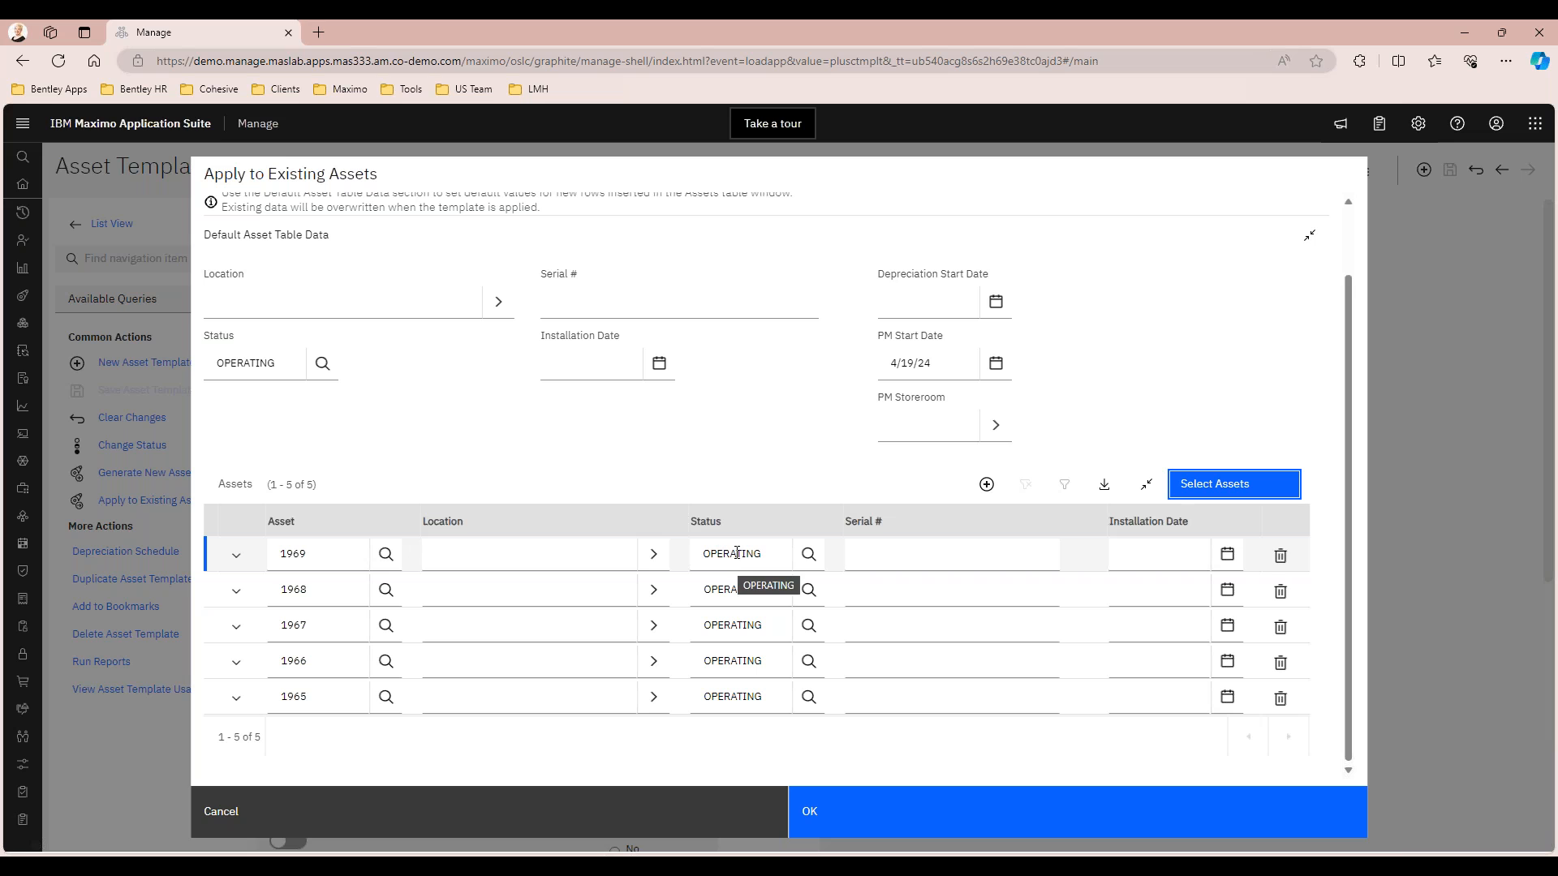
click(871, 548)
text(DELL-0)
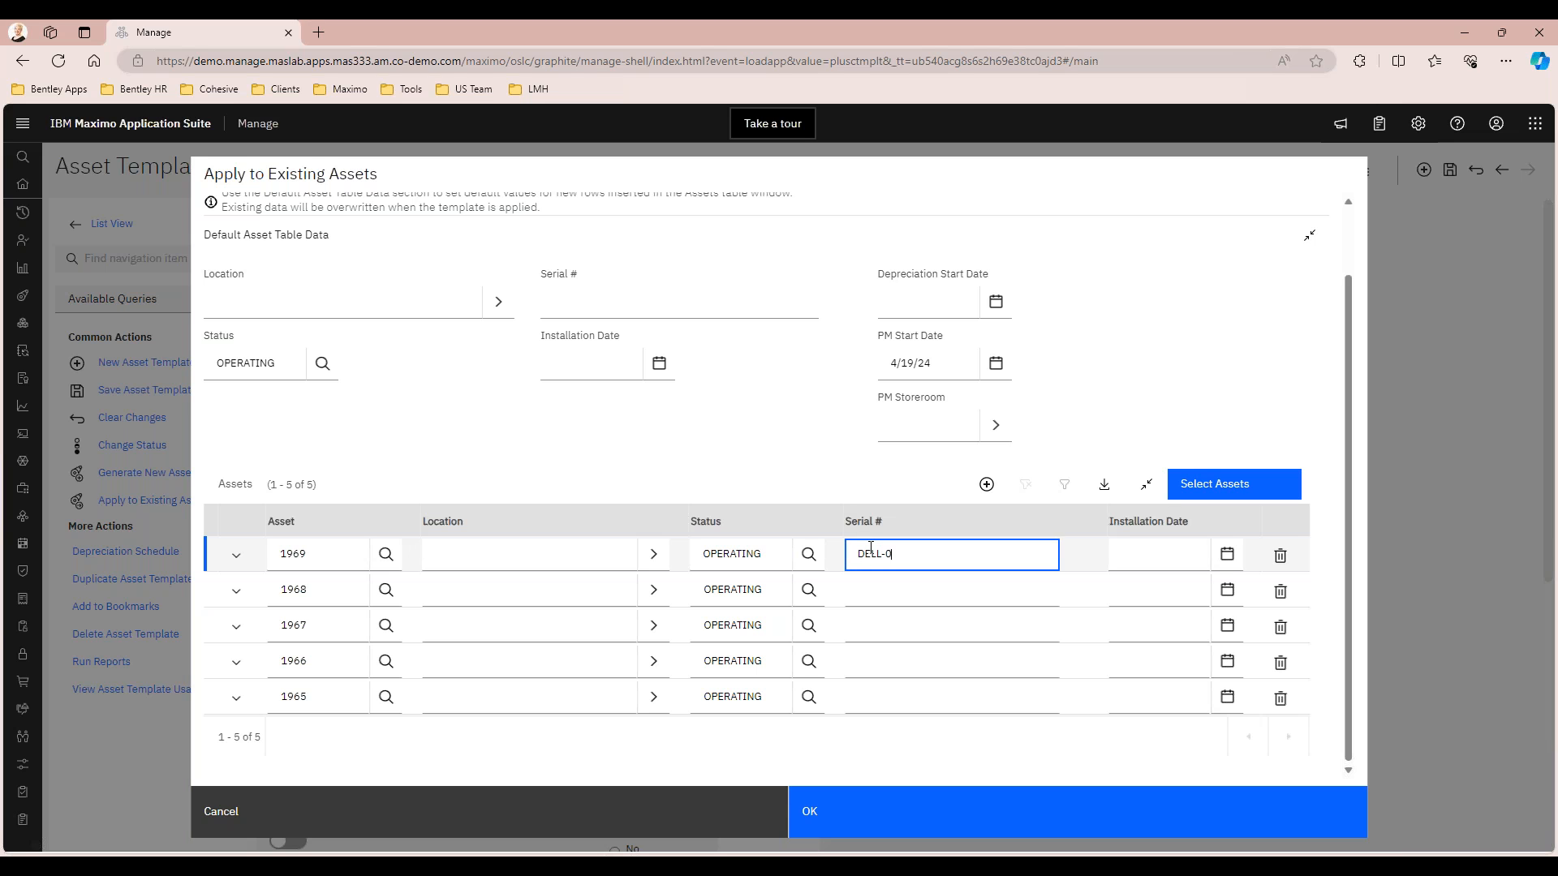
text(00-)
key(ctrl+a)
key(ctrl+c)
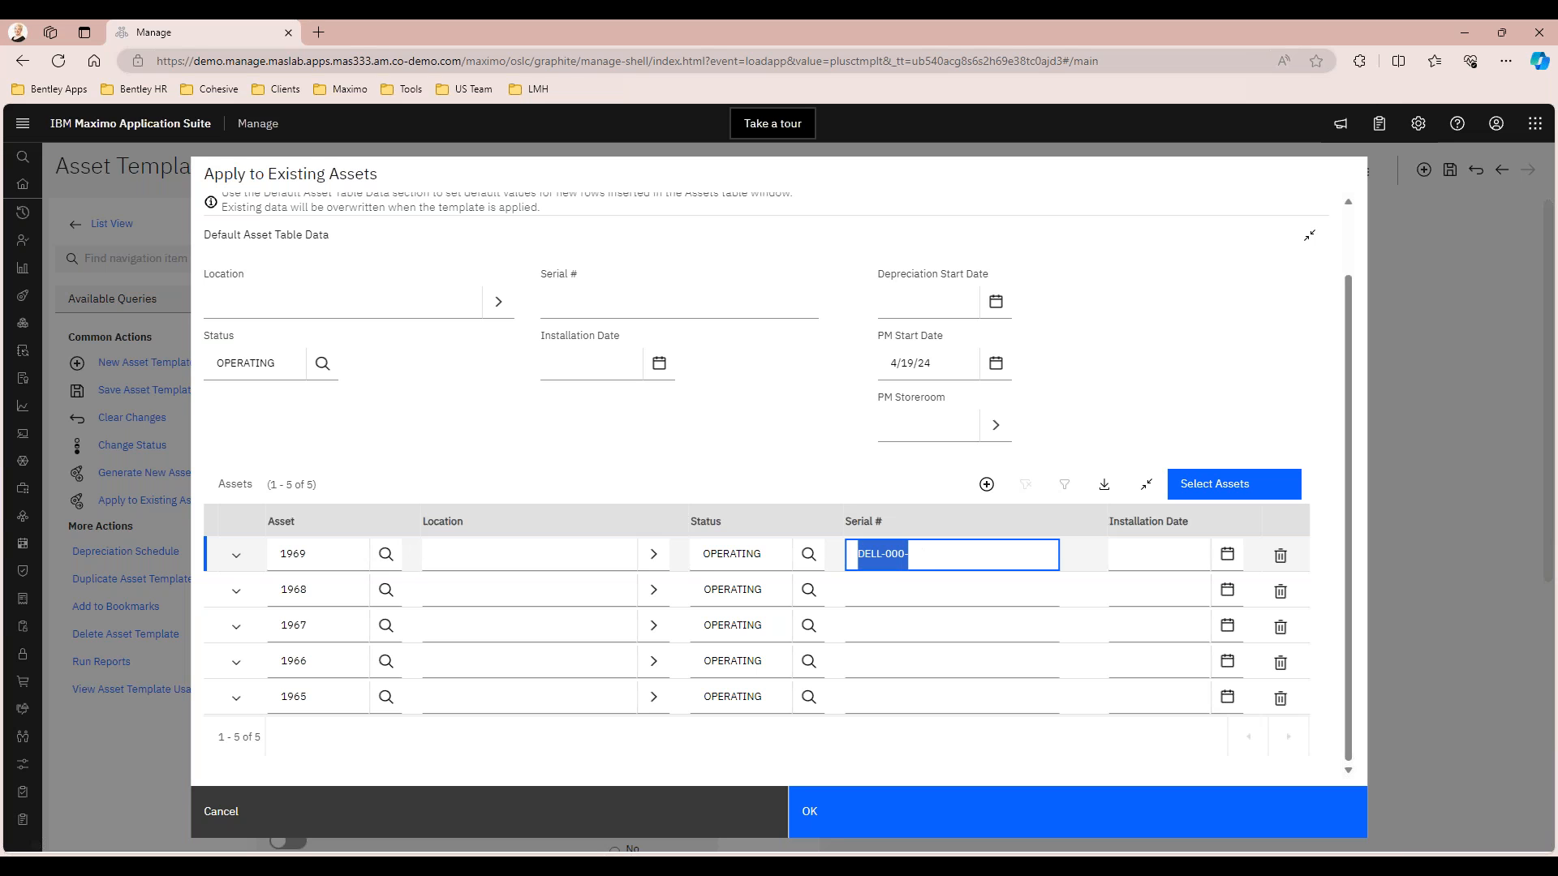
click(931, 591)
key(ctrl+v)
click(889, 641)
key(ctrl+v)
click(885, 654)
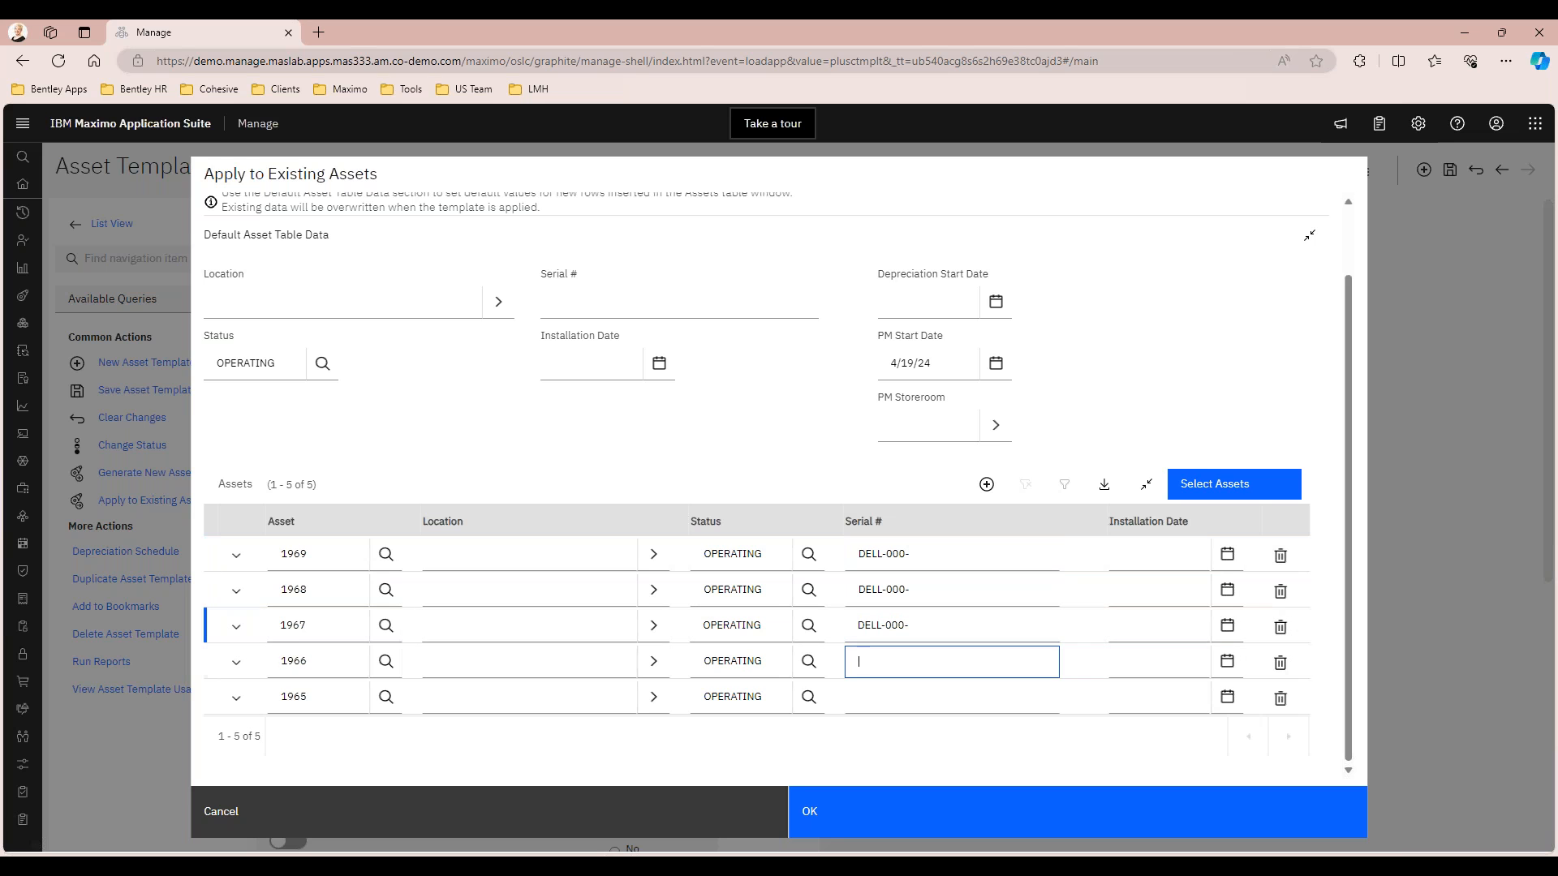
key(ctrl+v)
click(881, 699)
key(ctrl+v)
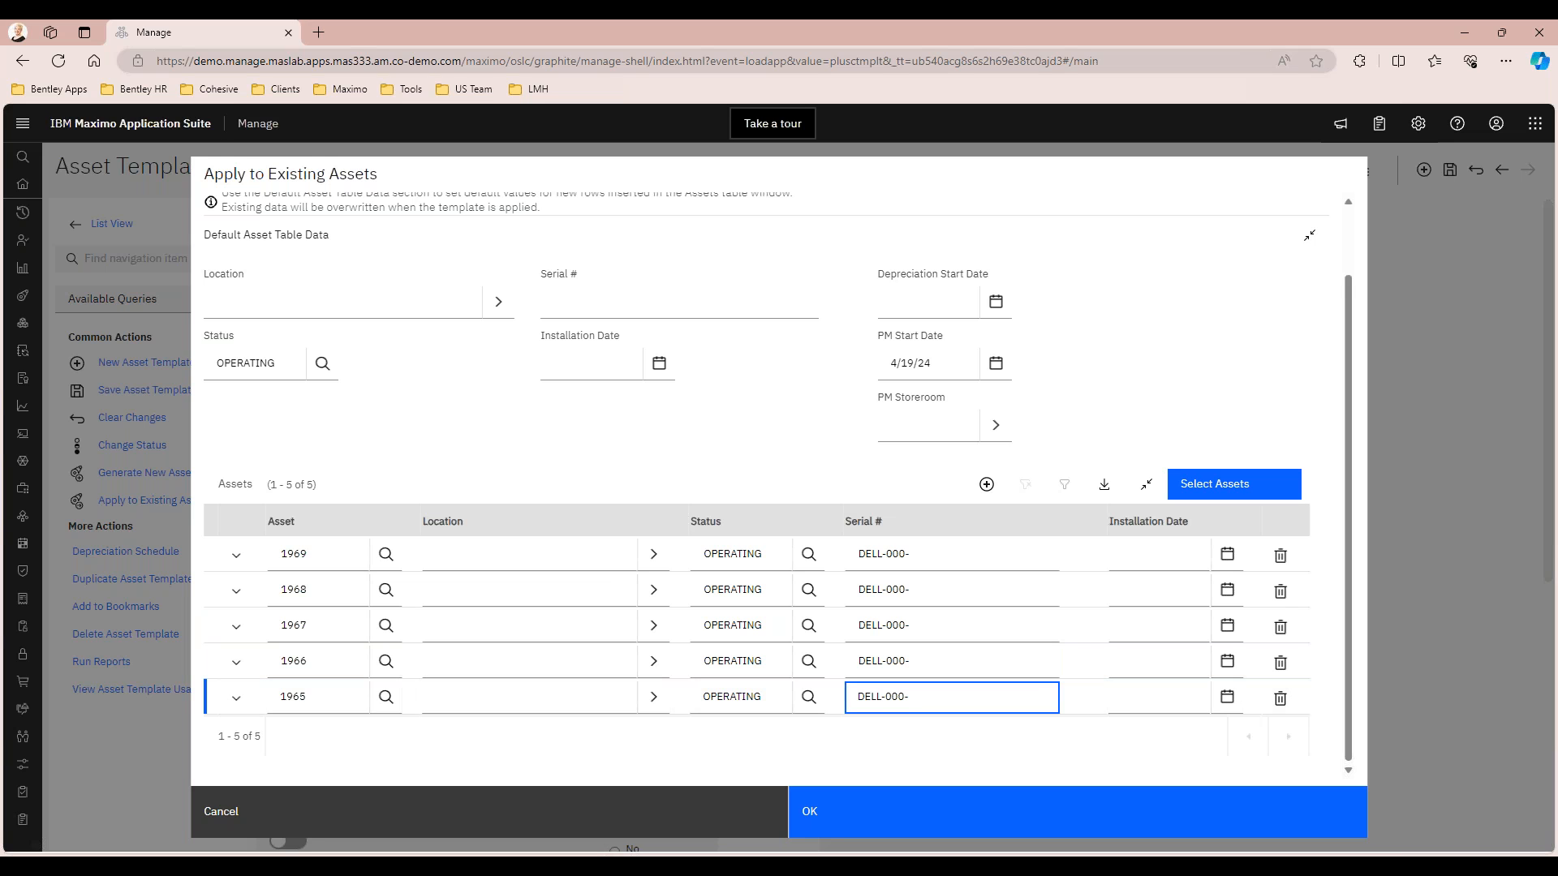
Apply the template to the five listed assets and acknowledge the system message
click(771, 431)
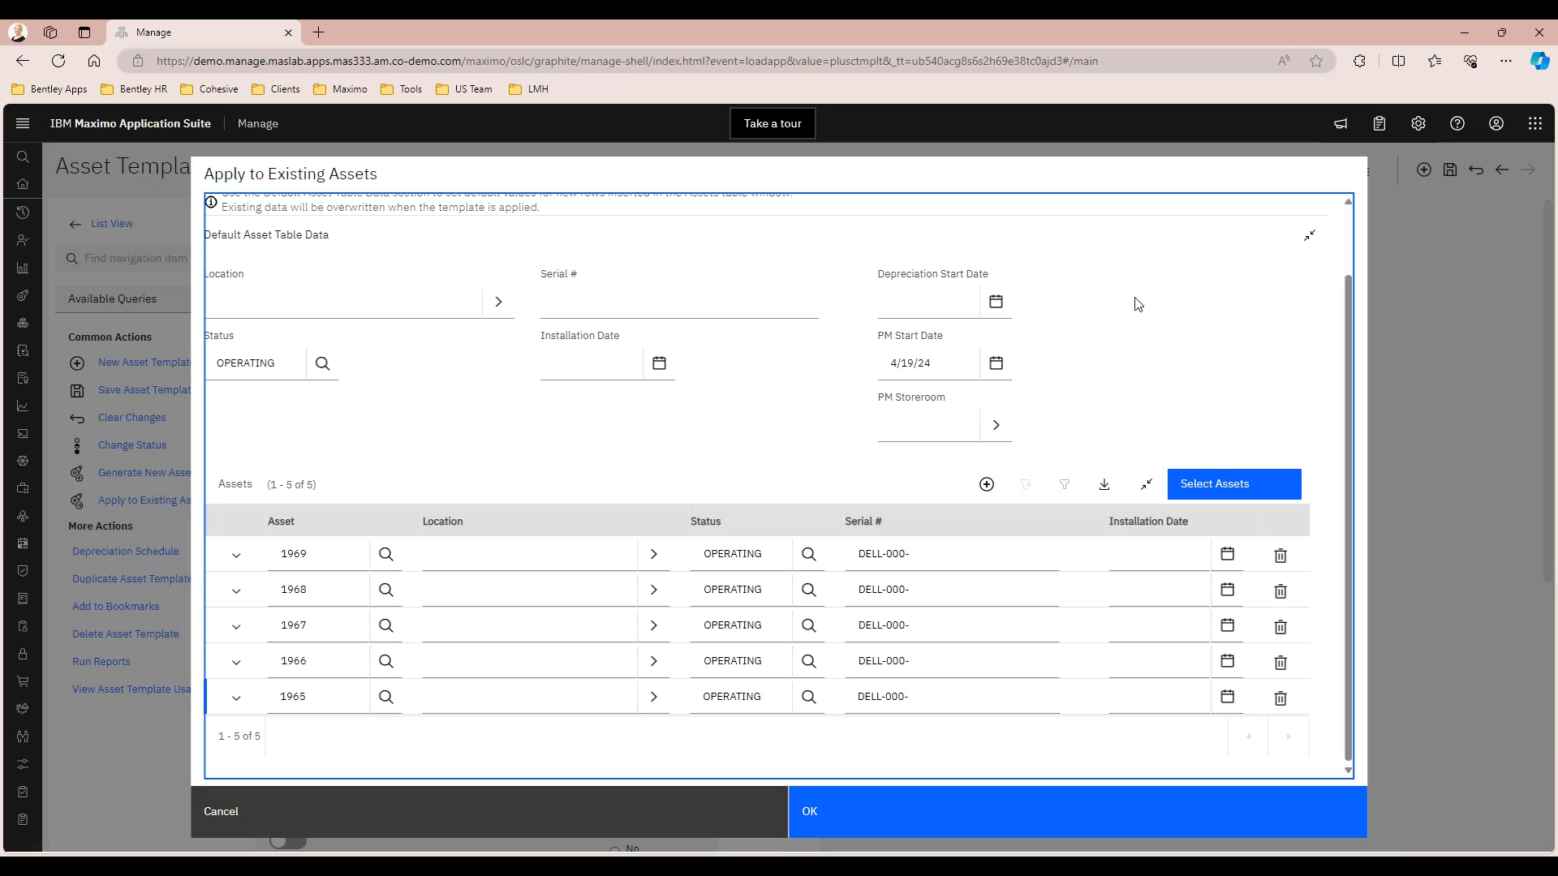
click(844, 809)
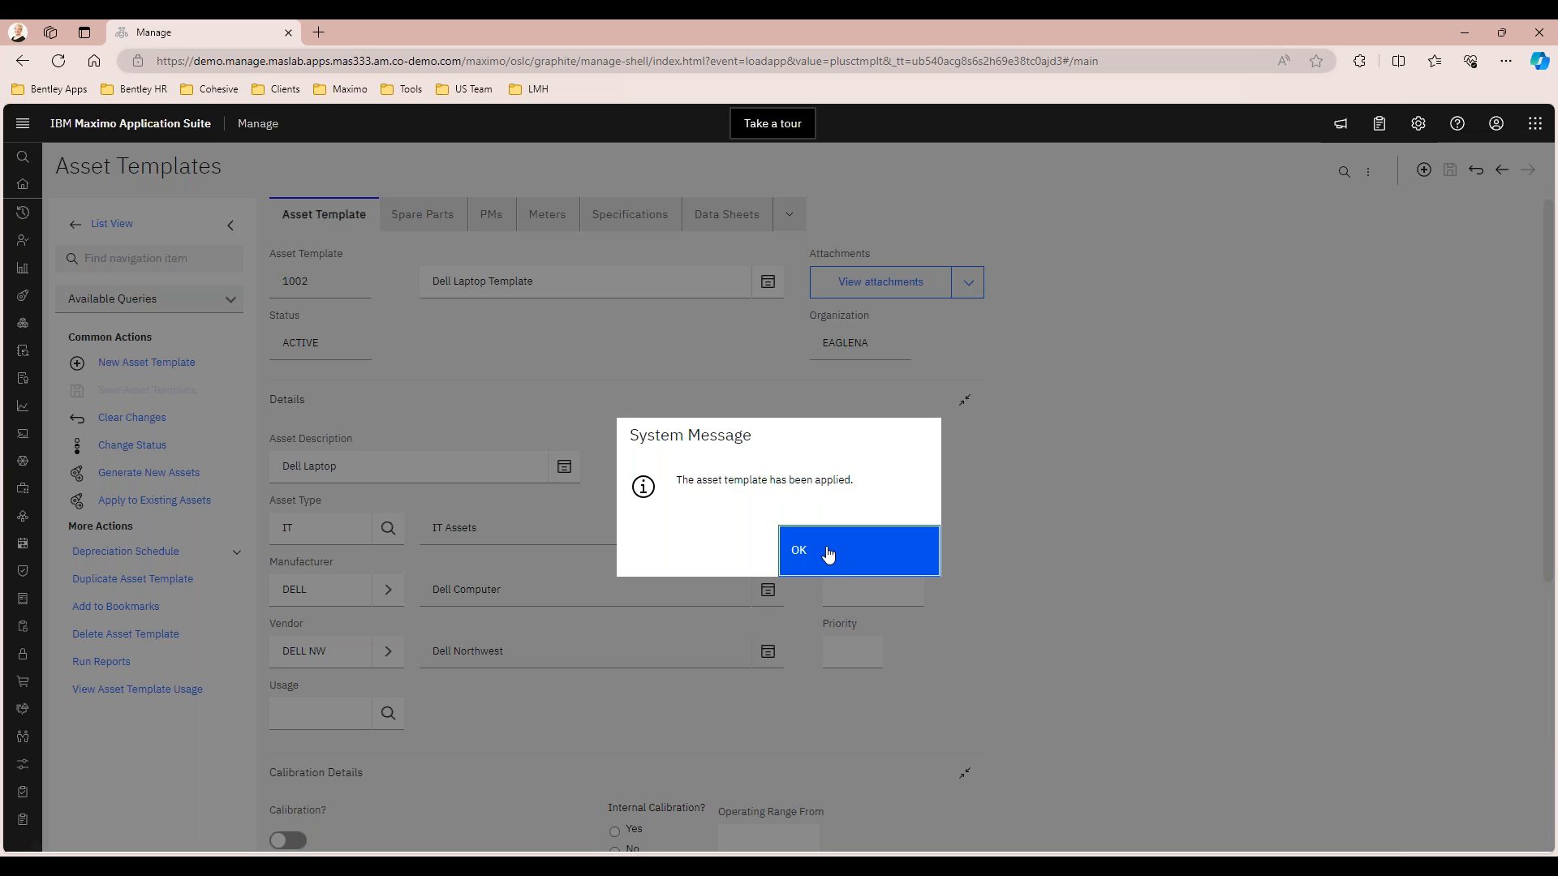
click(823, 555)
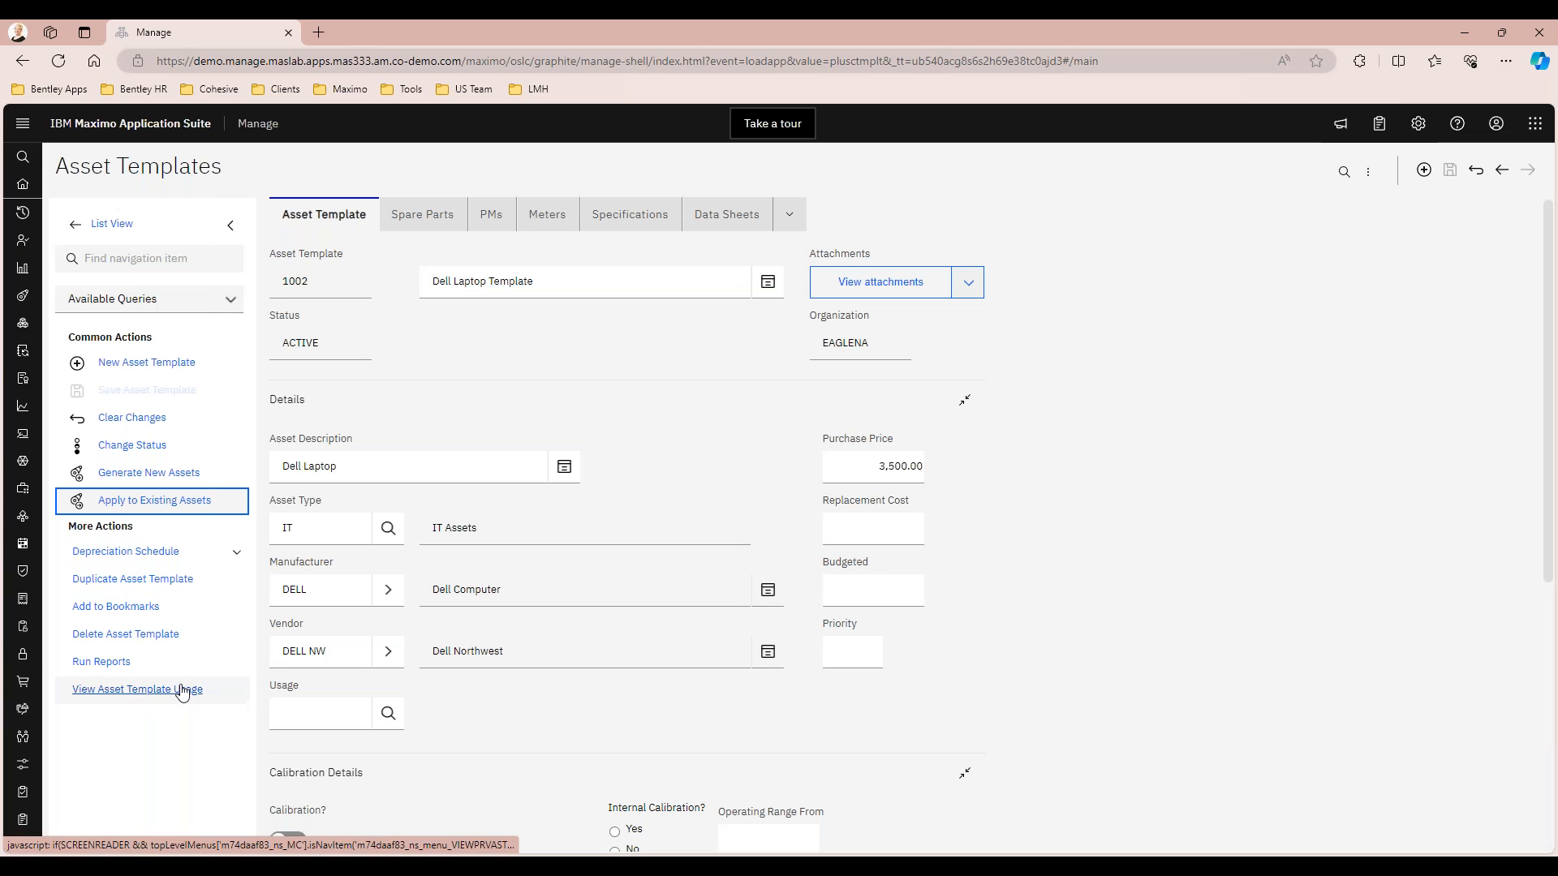
View the Dell Laptop Template's asset usage to check which assets it created or modified, and close the usage list
click(172, 692)
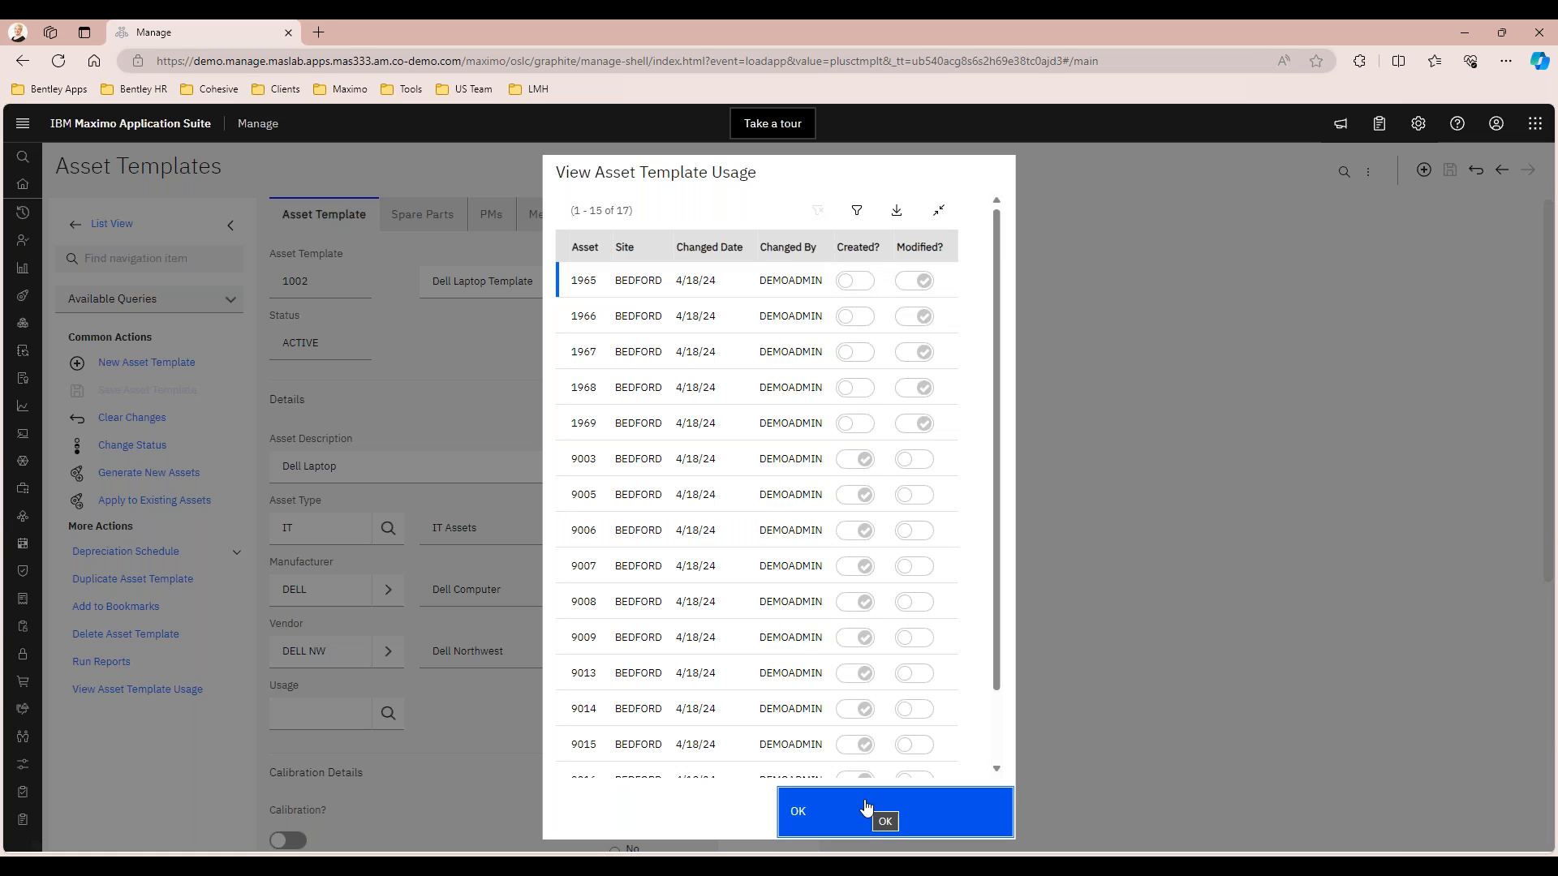
click(798, 812)
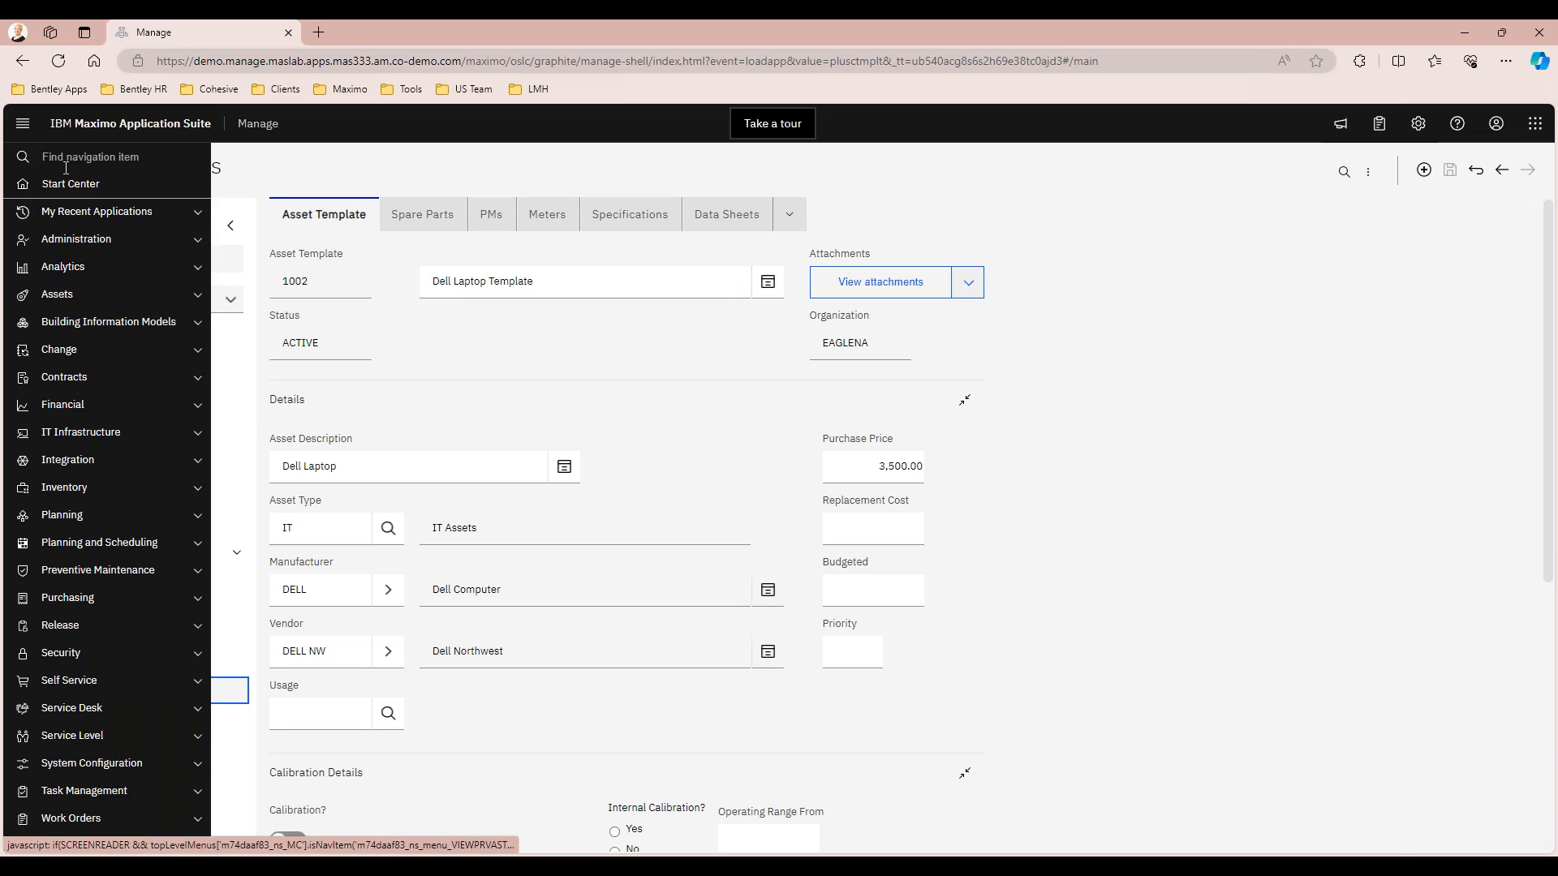
Open the Assets application and filter the records by asset number 196%
click(64, 294)
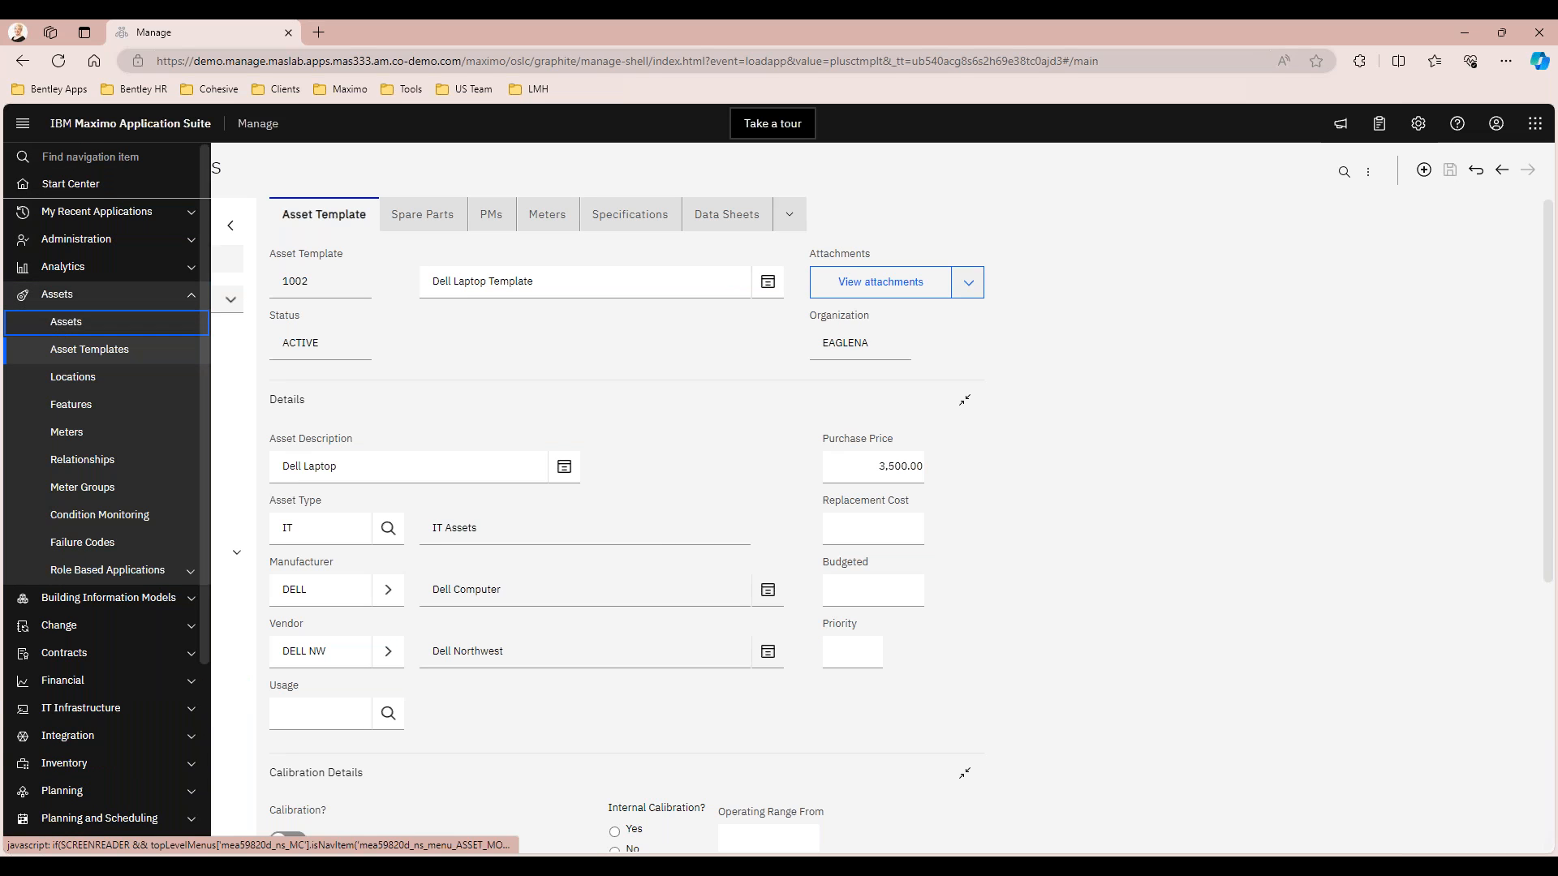
click(65, 318)
click(321, 297)
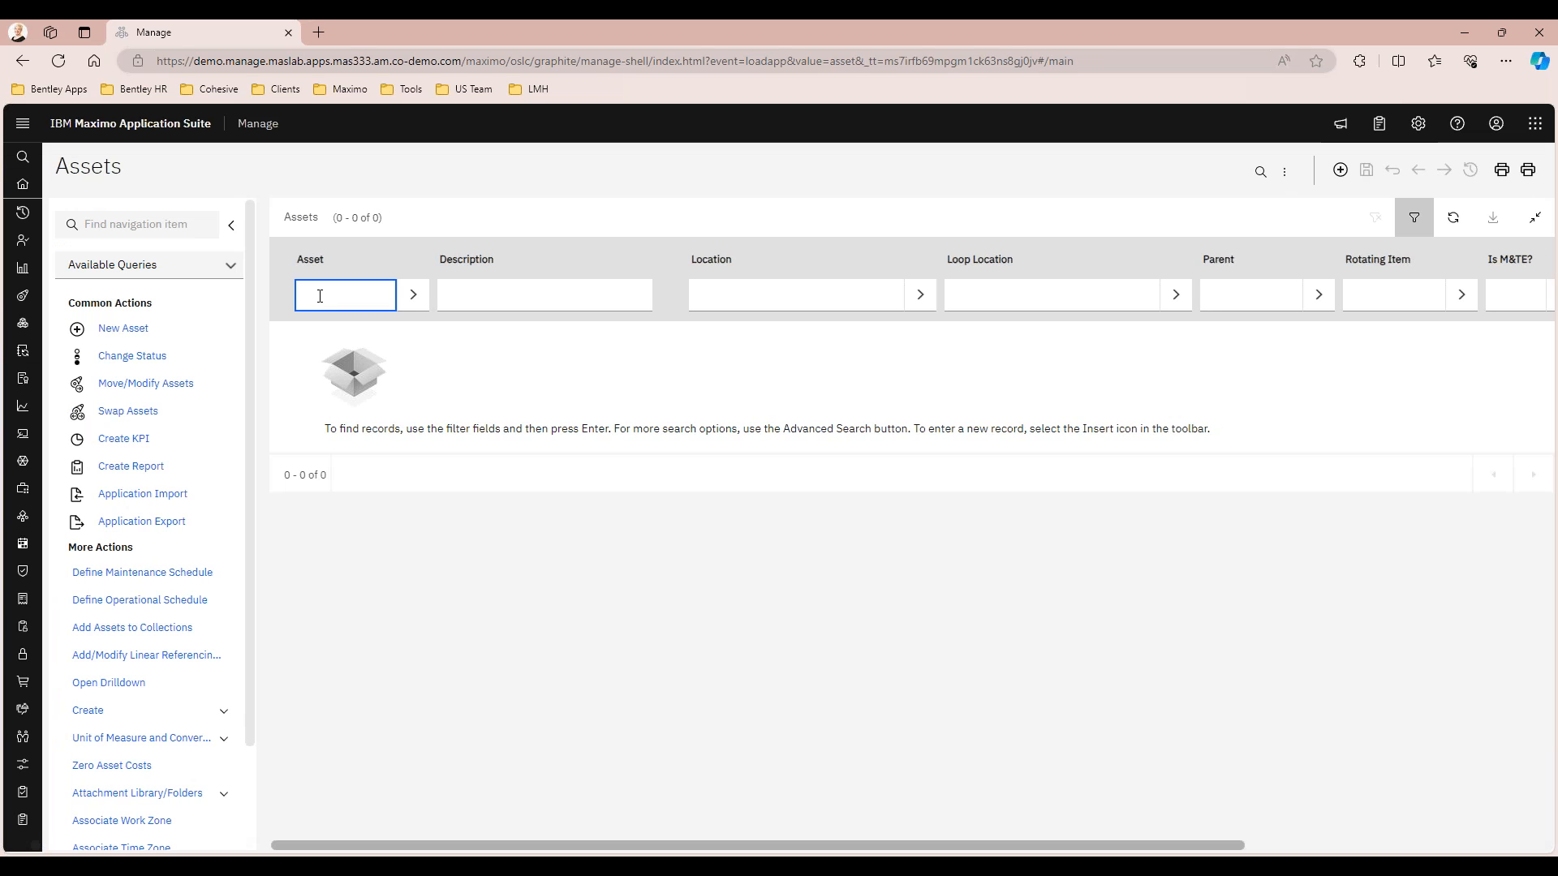
text(196)
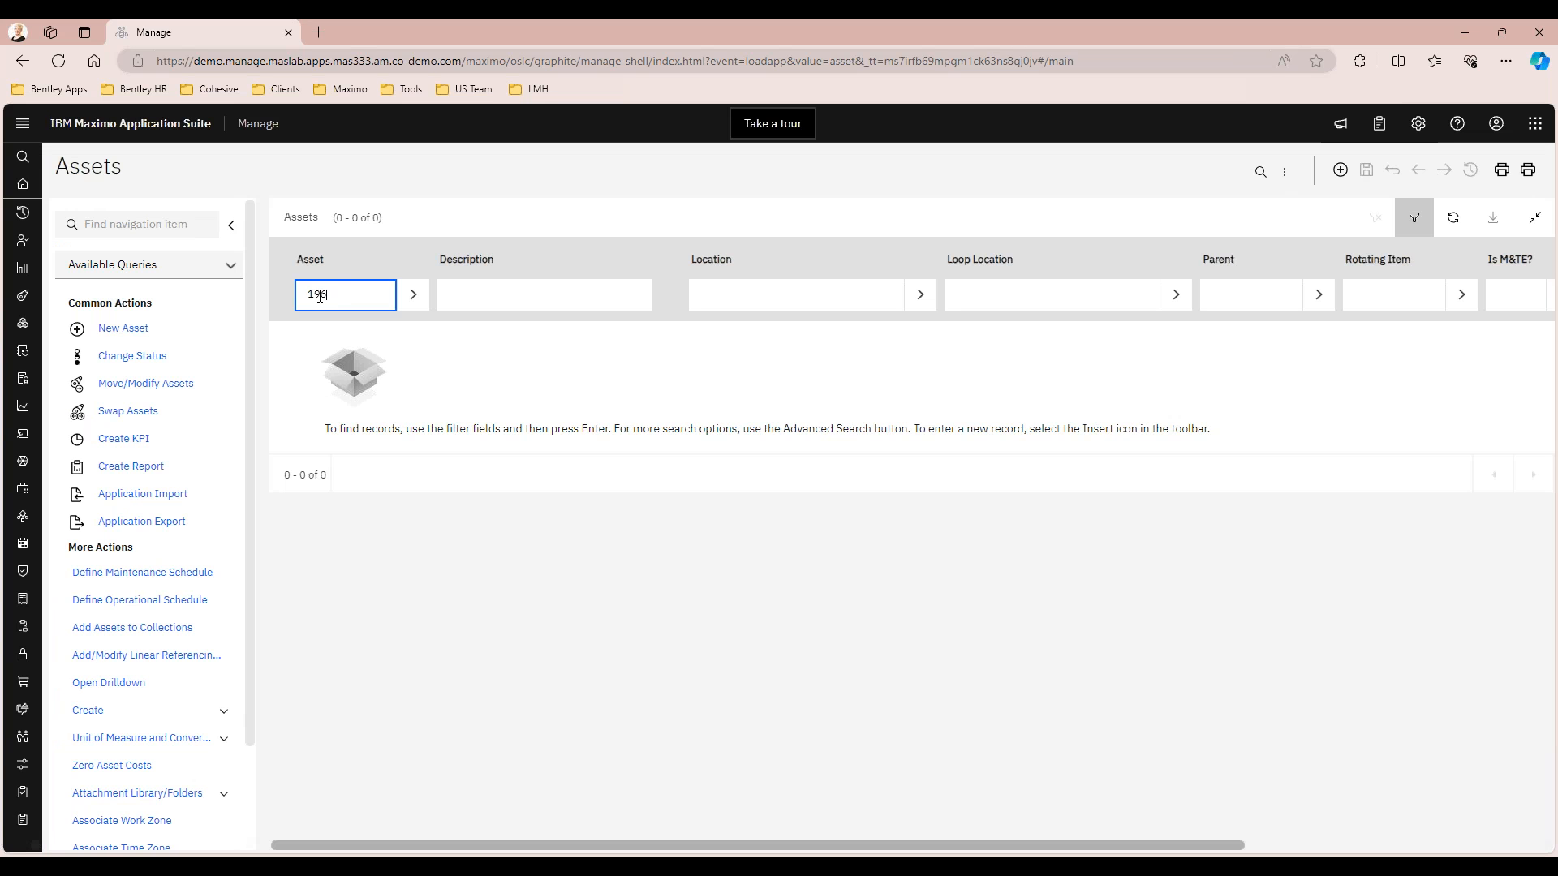
text(%)
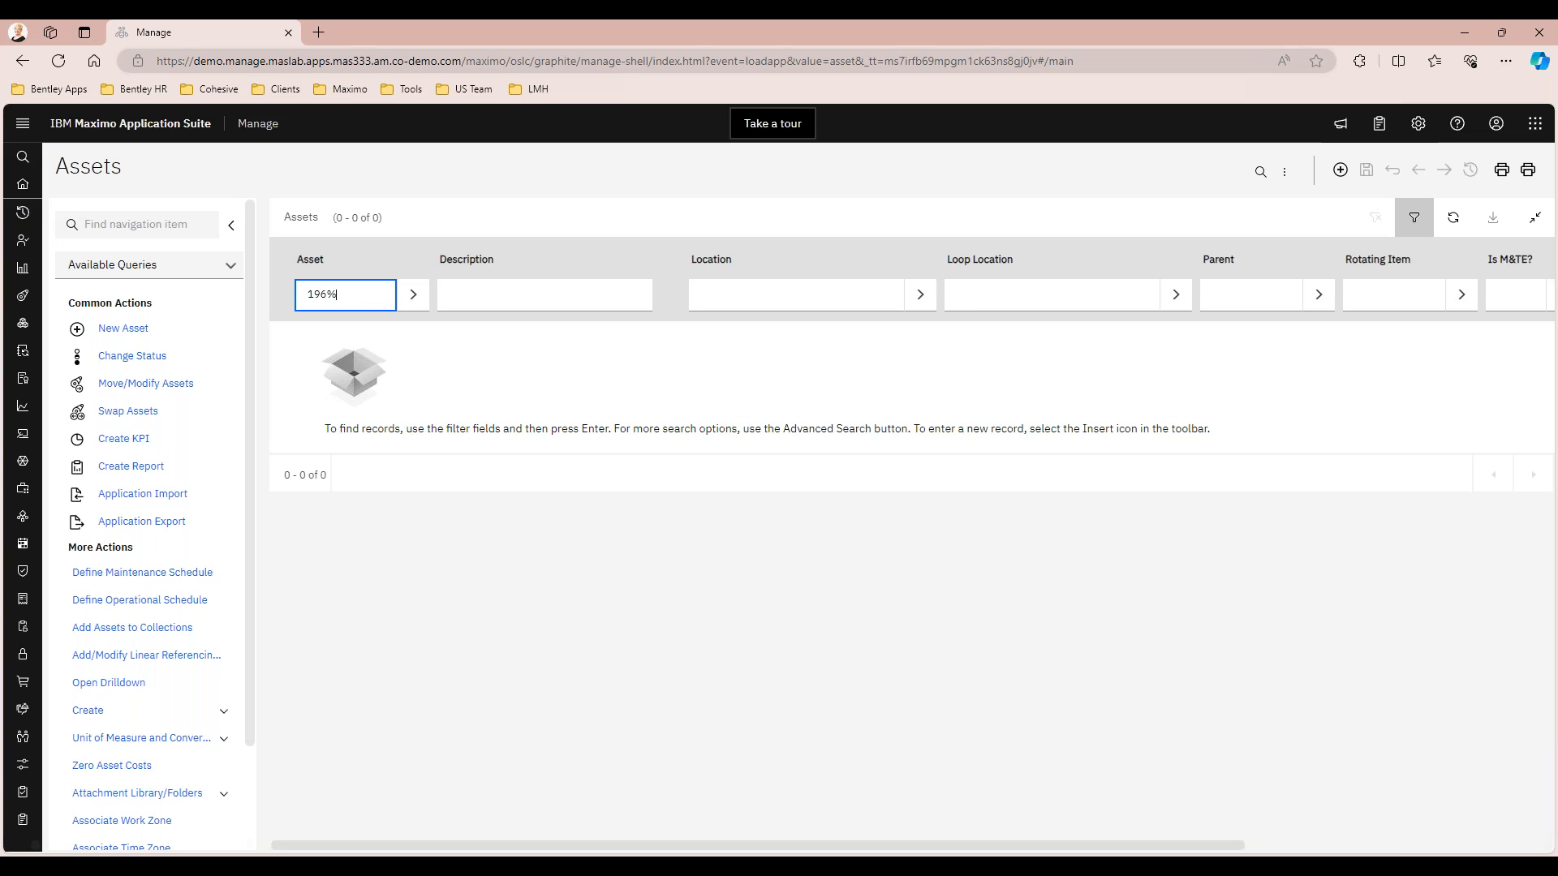
key(Return)
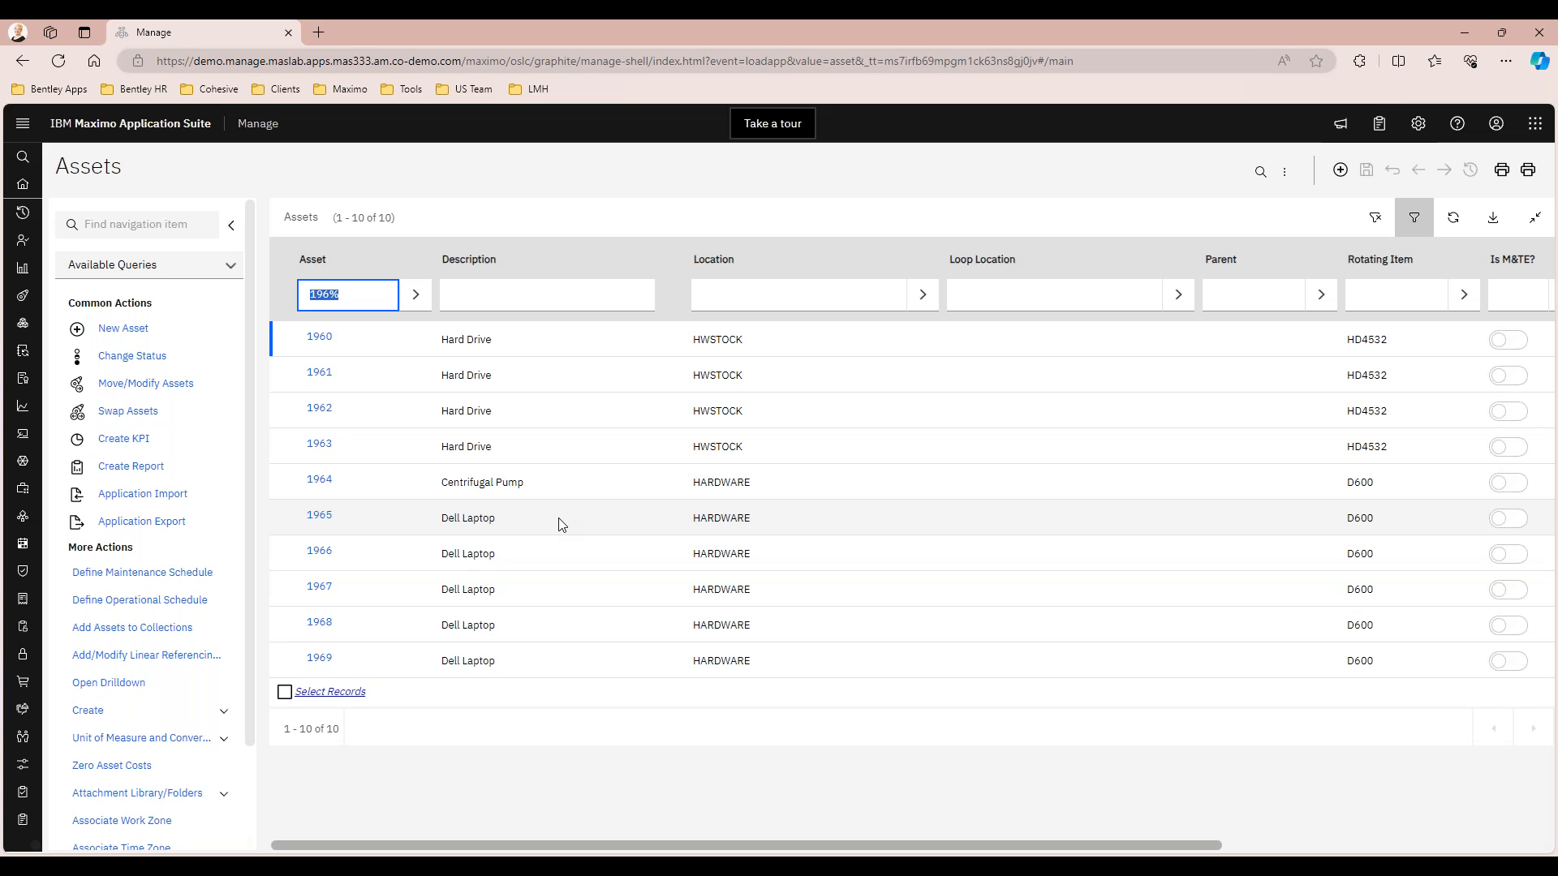
Open asset 1965 and examine its template reference, serial number, purchase information and specification attributes
click(323, 517)
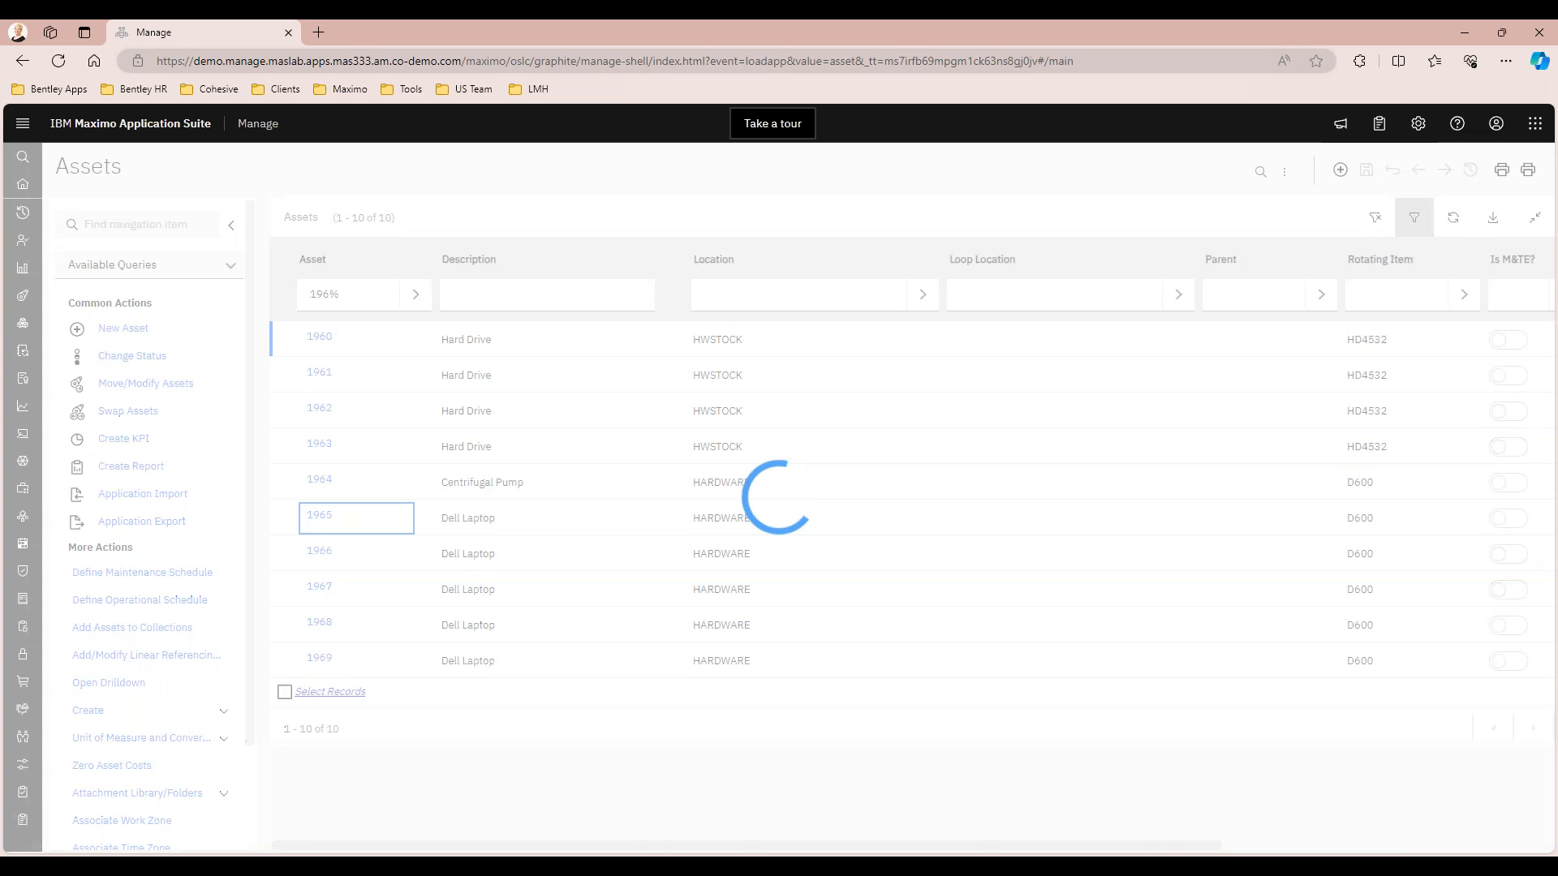
click(540, 360)
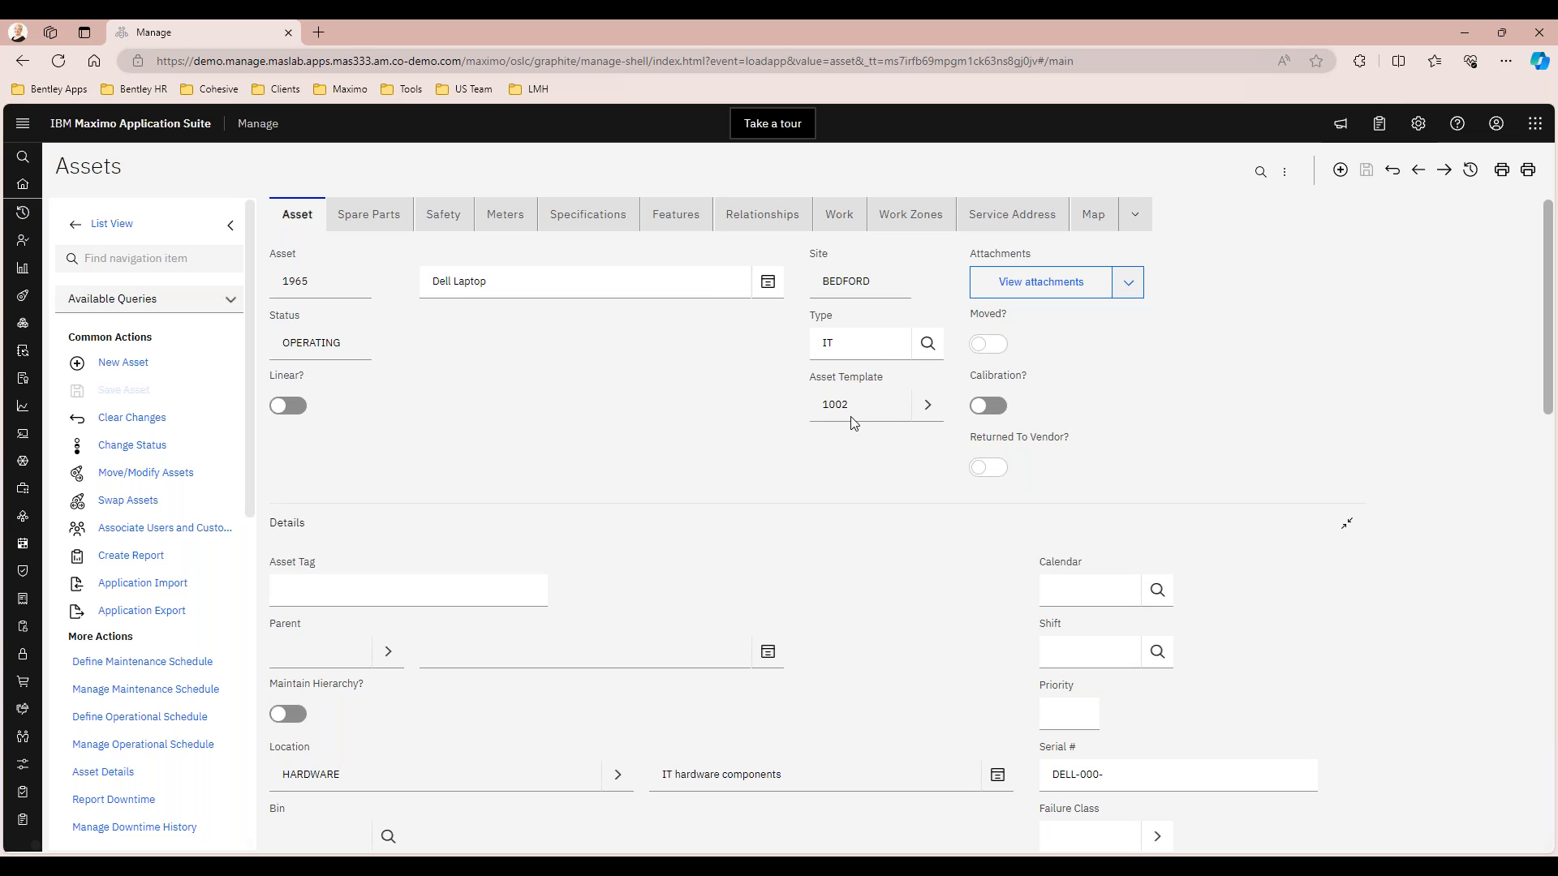
scroll(592, 439, down, 4)
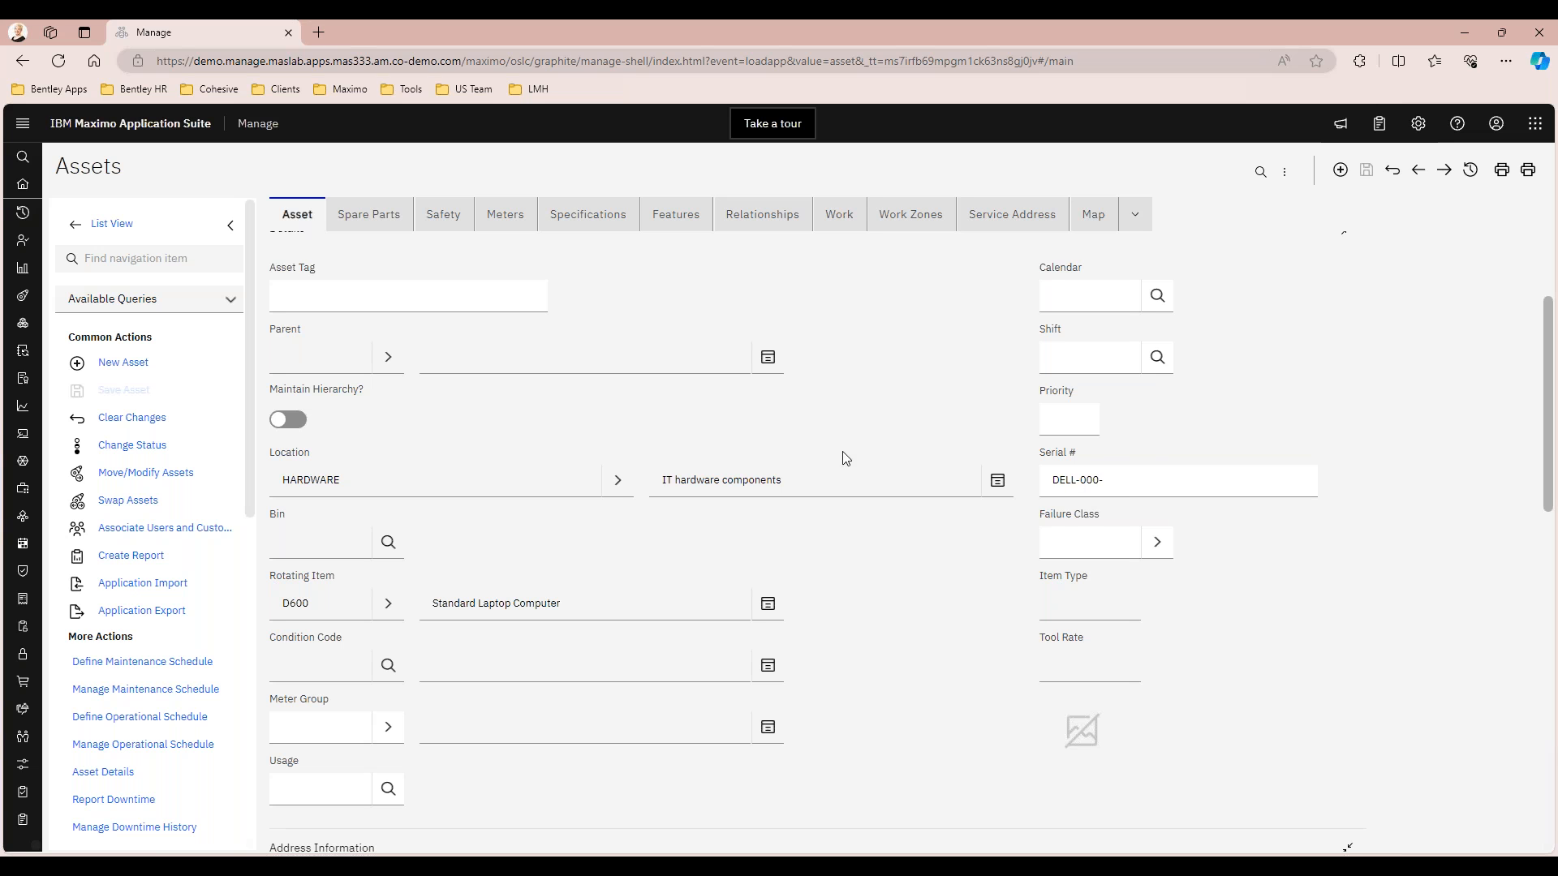
scroll(892, 455, down, 8)
scroll(600, 449, down, 1)
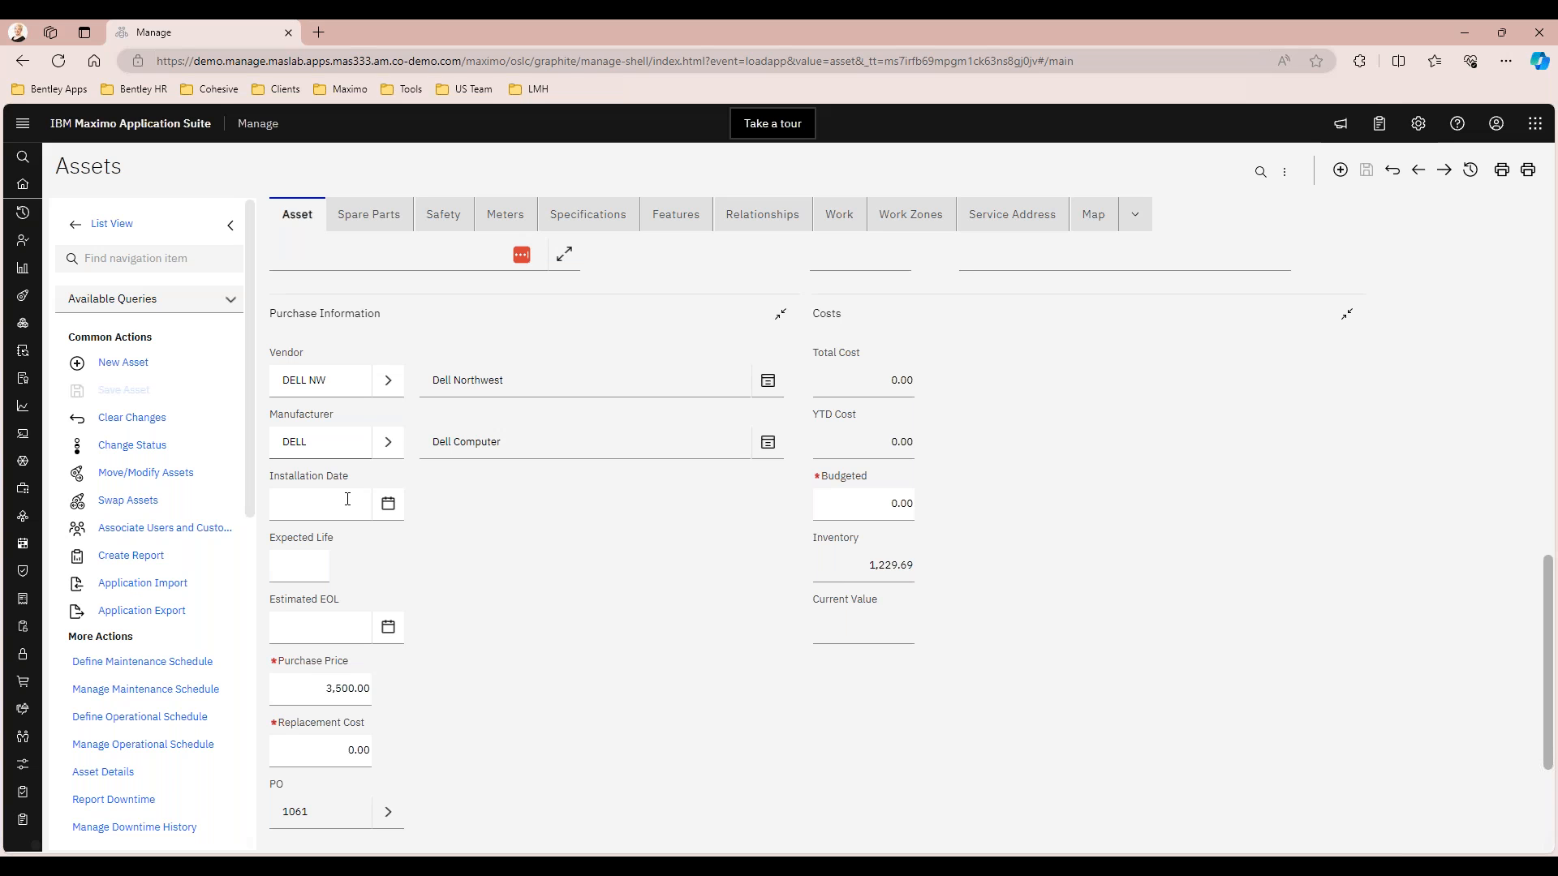
click(587, 214)
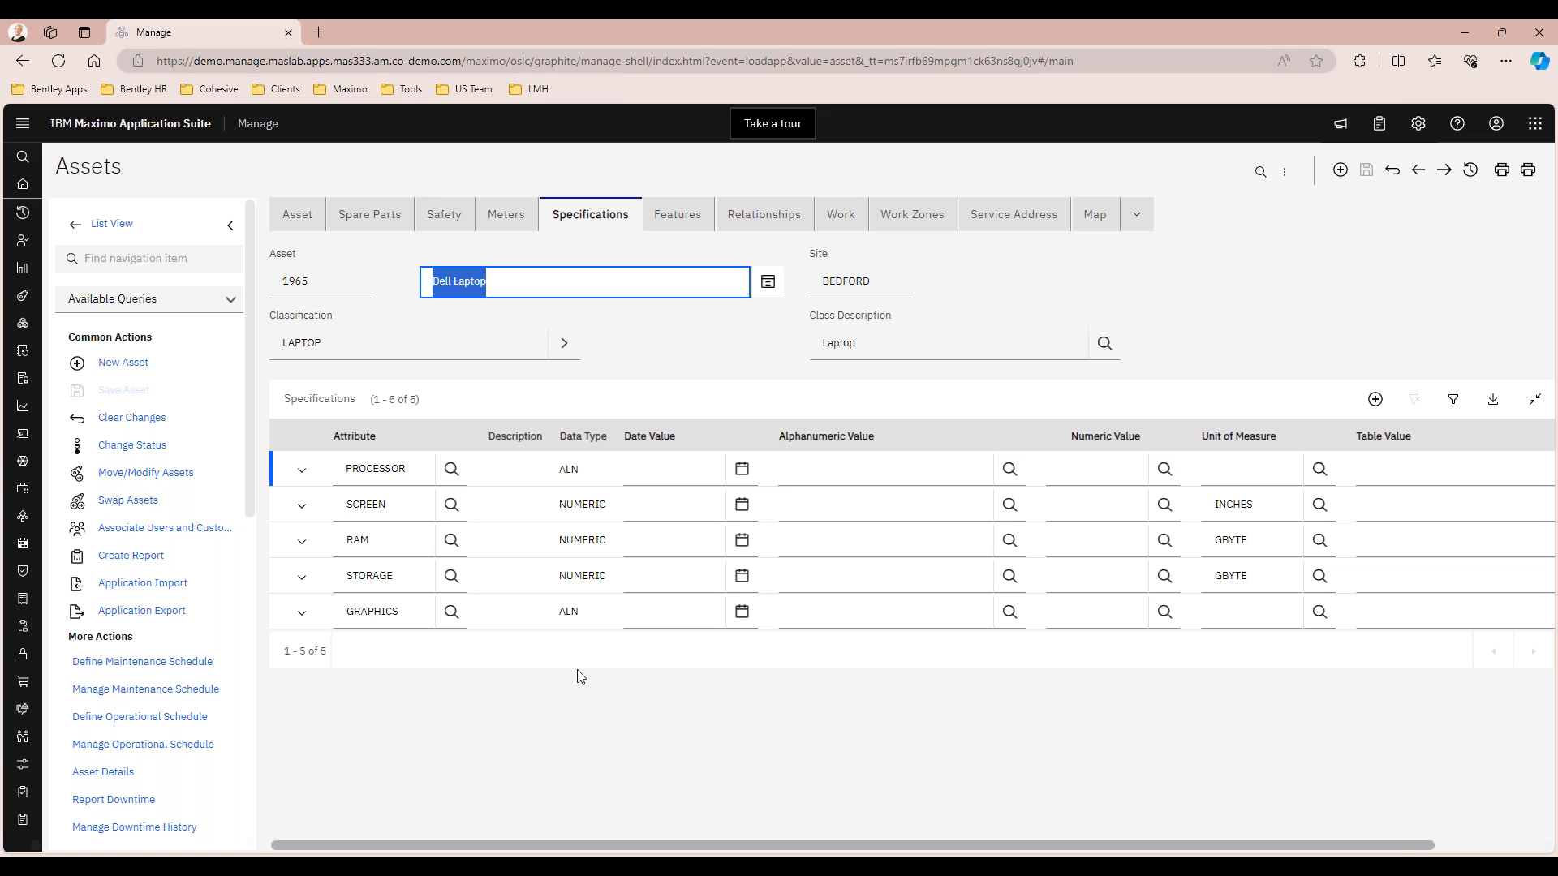
Open PM 1047 from the preventive maintenance records in the work details of asset 1965
click(834, 221)
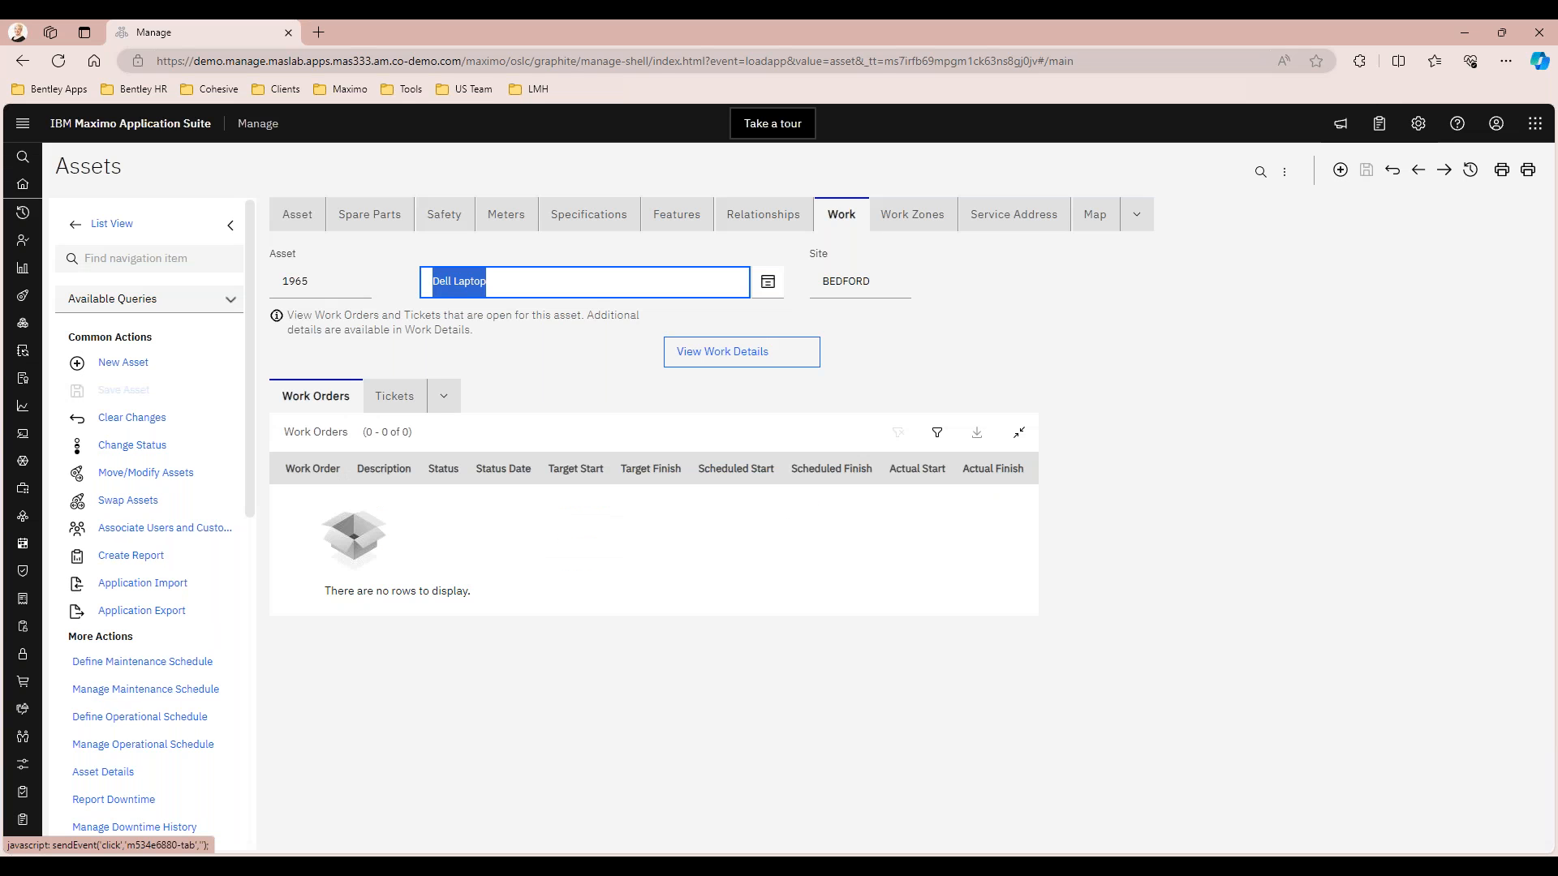
click(737, 353)
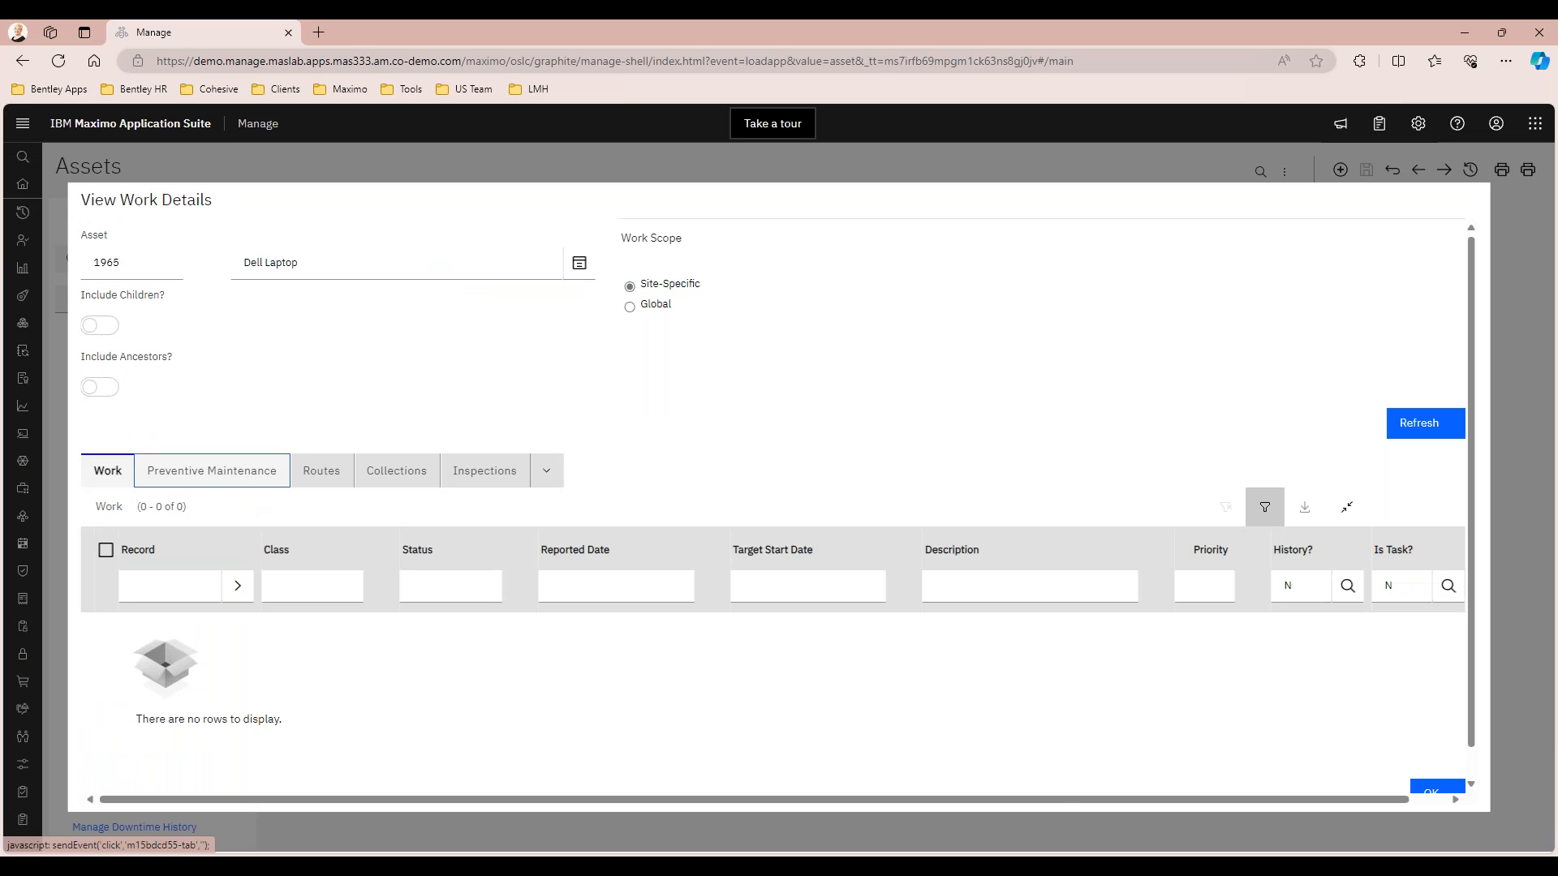
click(256, 485)
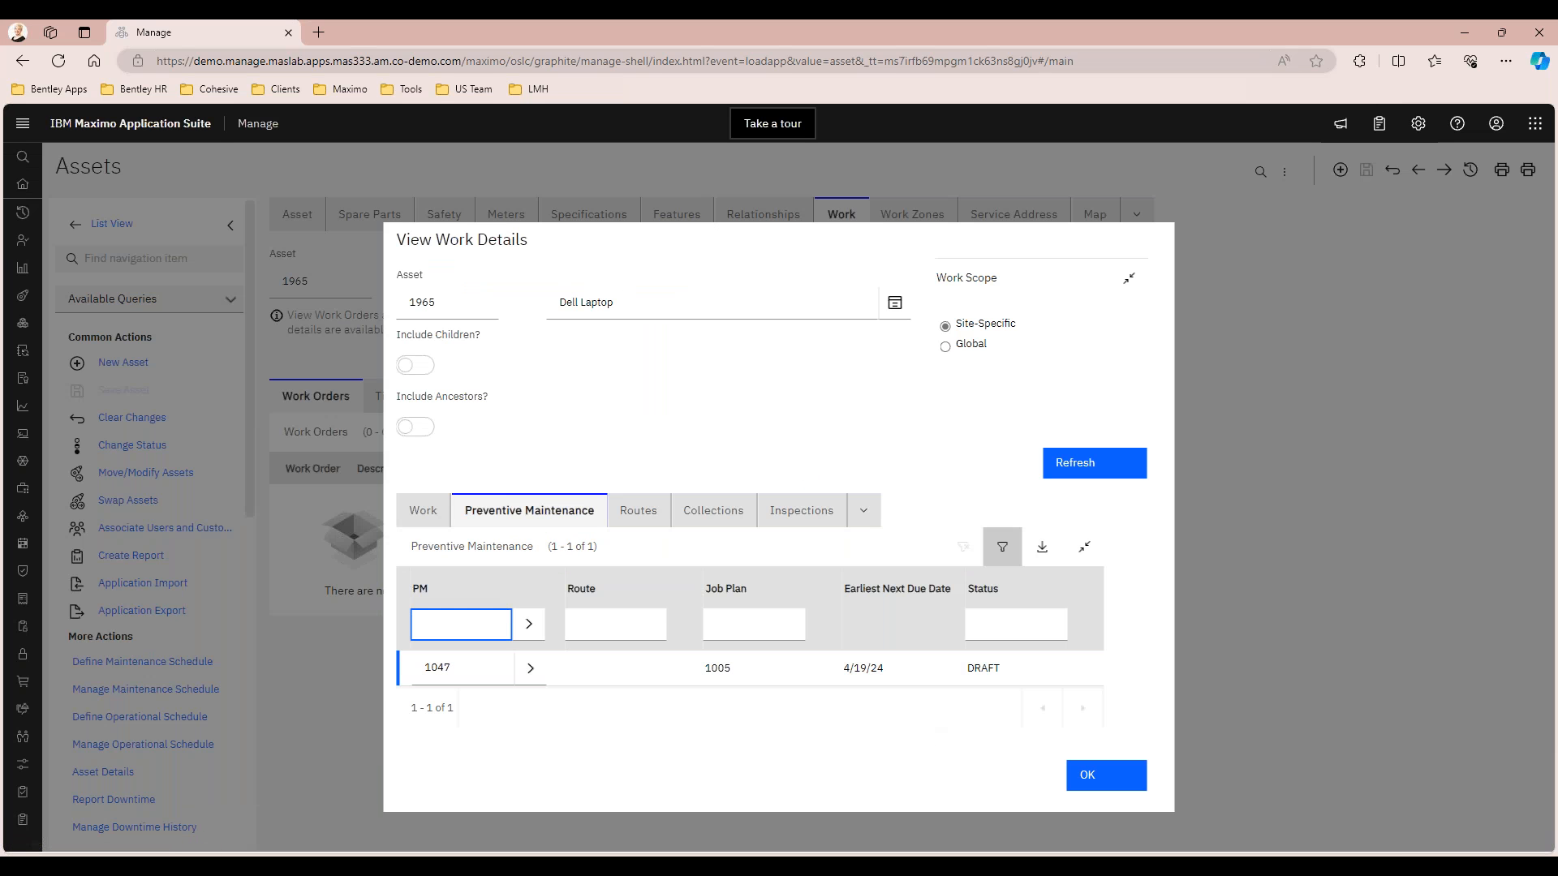
click(531, 669)
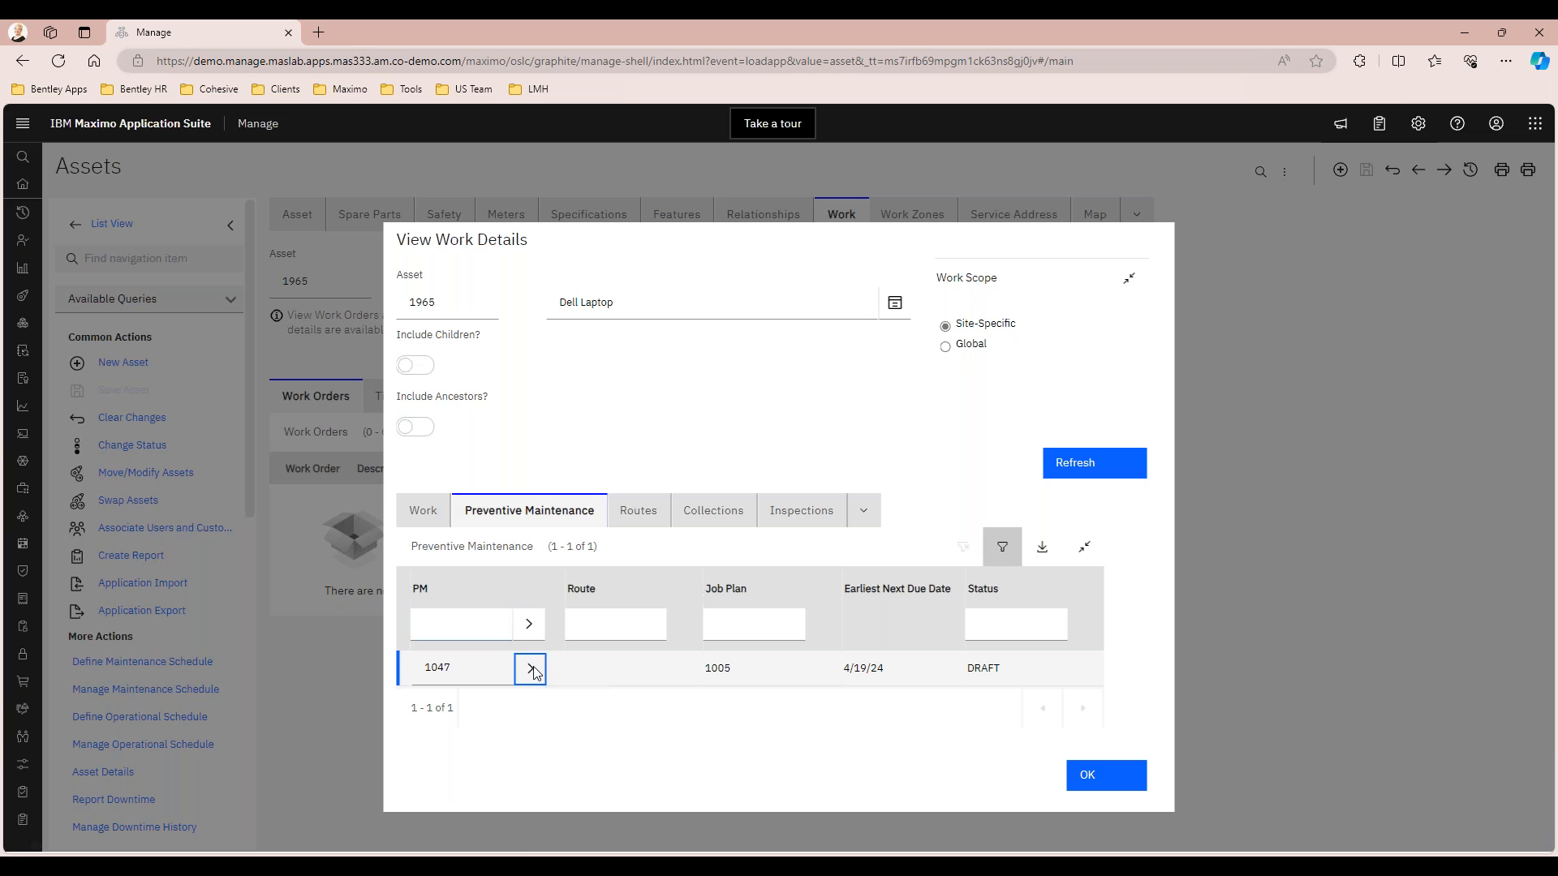
click(605, 709)
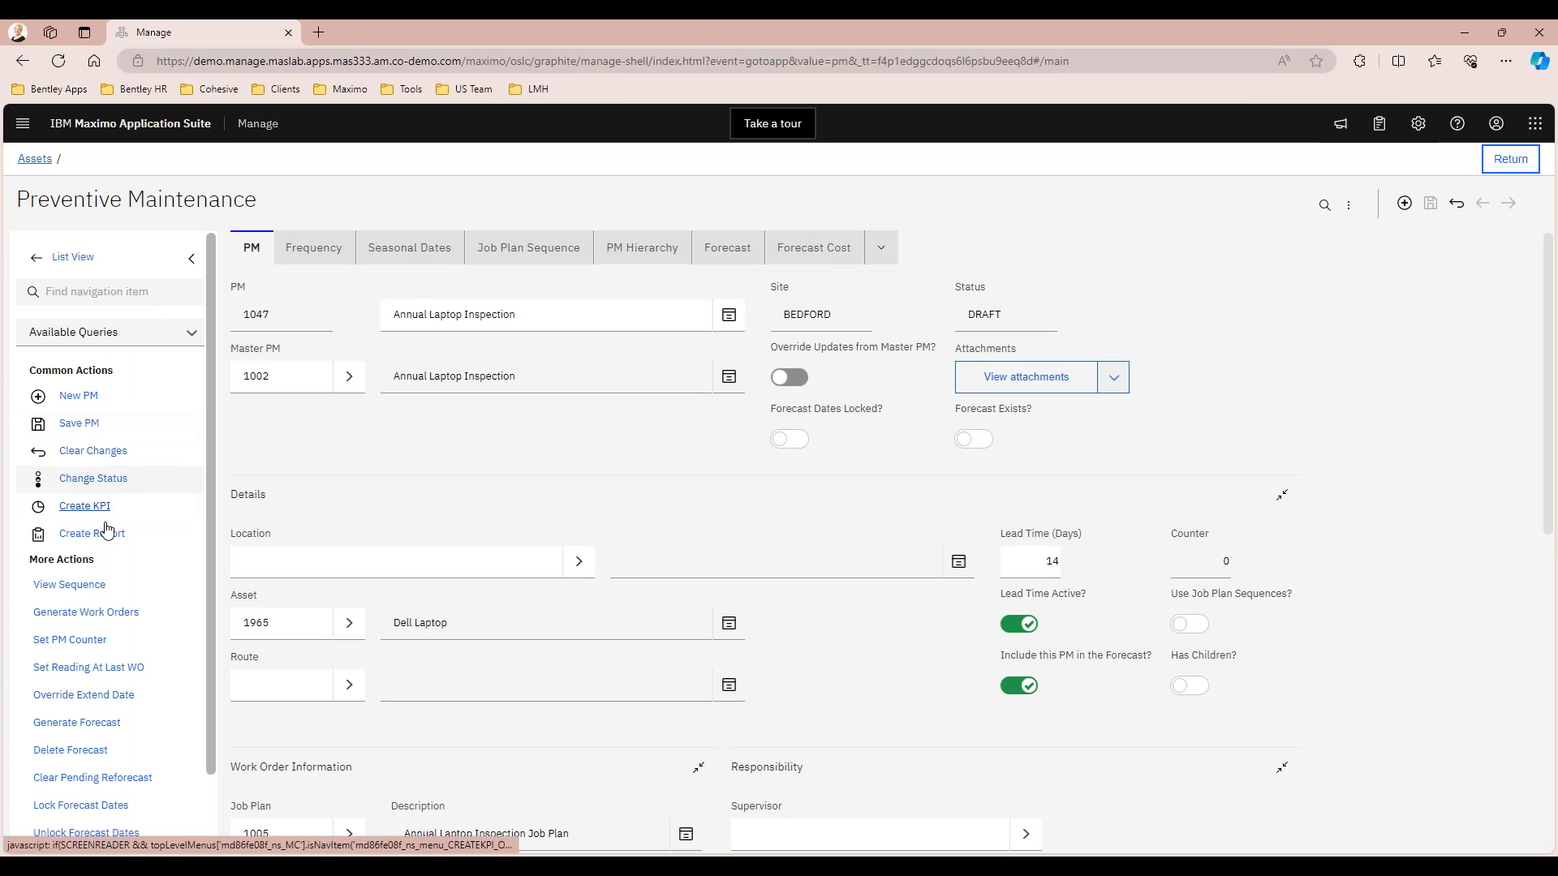
Change the status of the Annual Laptop Inspection PM to Active
click(96, 479)
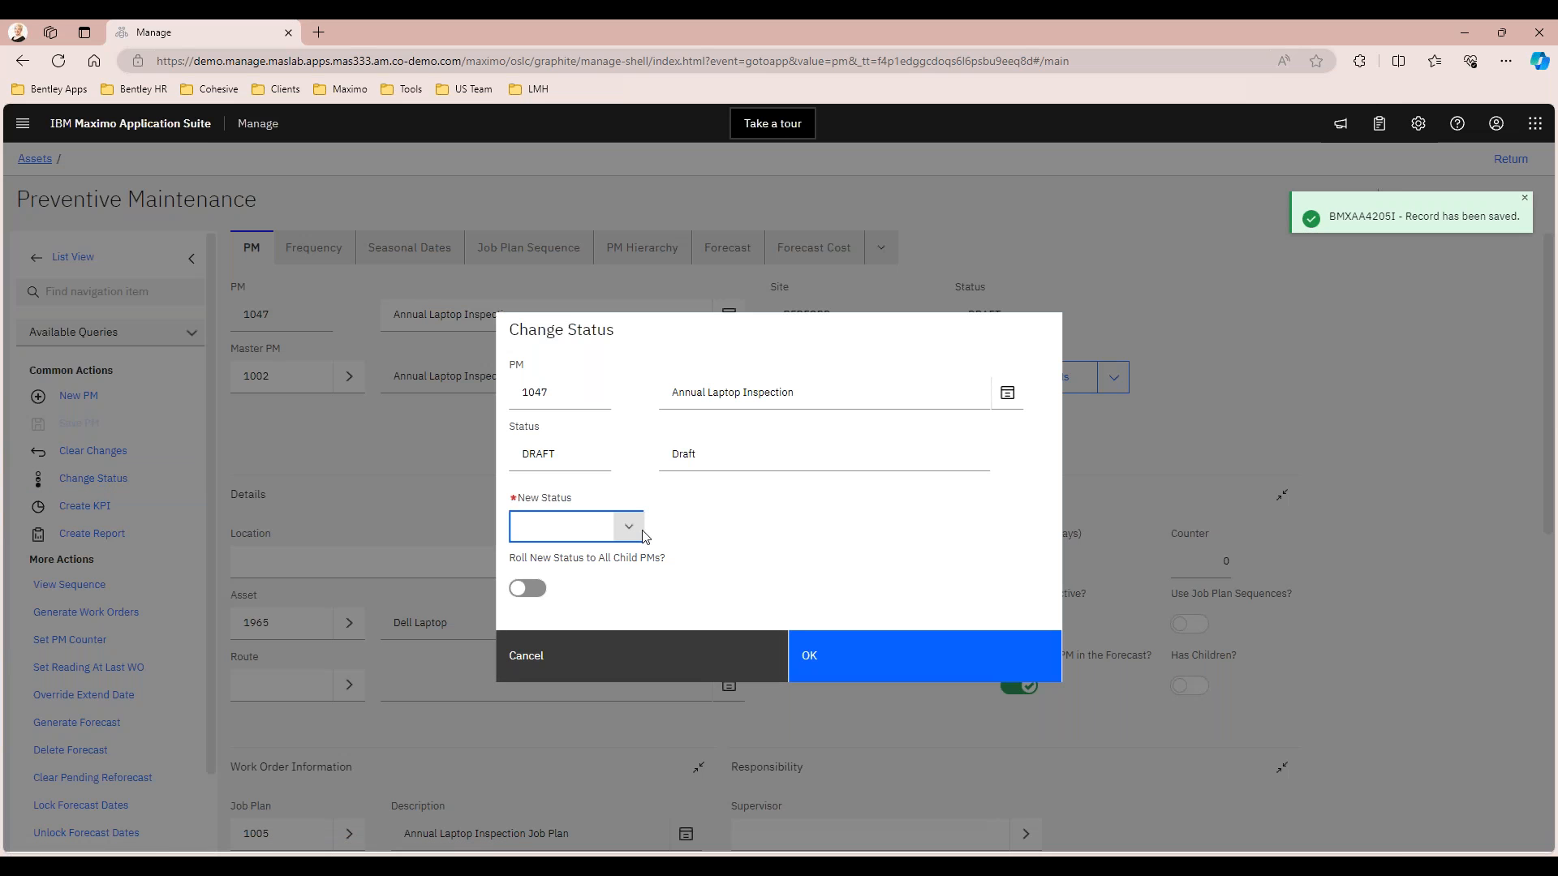
click(629, 525)
click(568, 560)
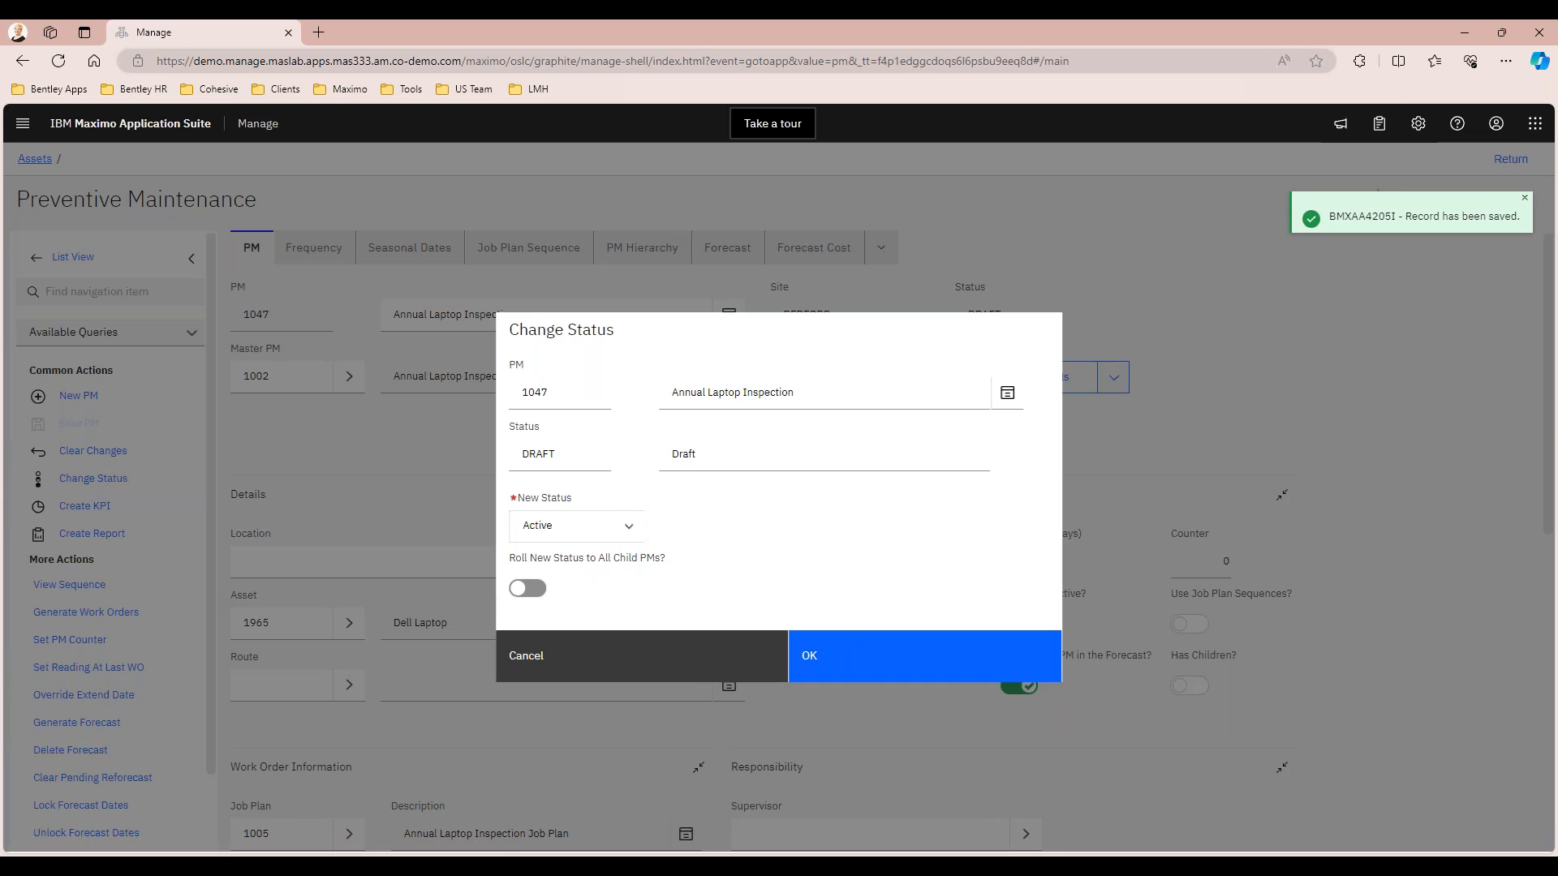
click(807, 654)
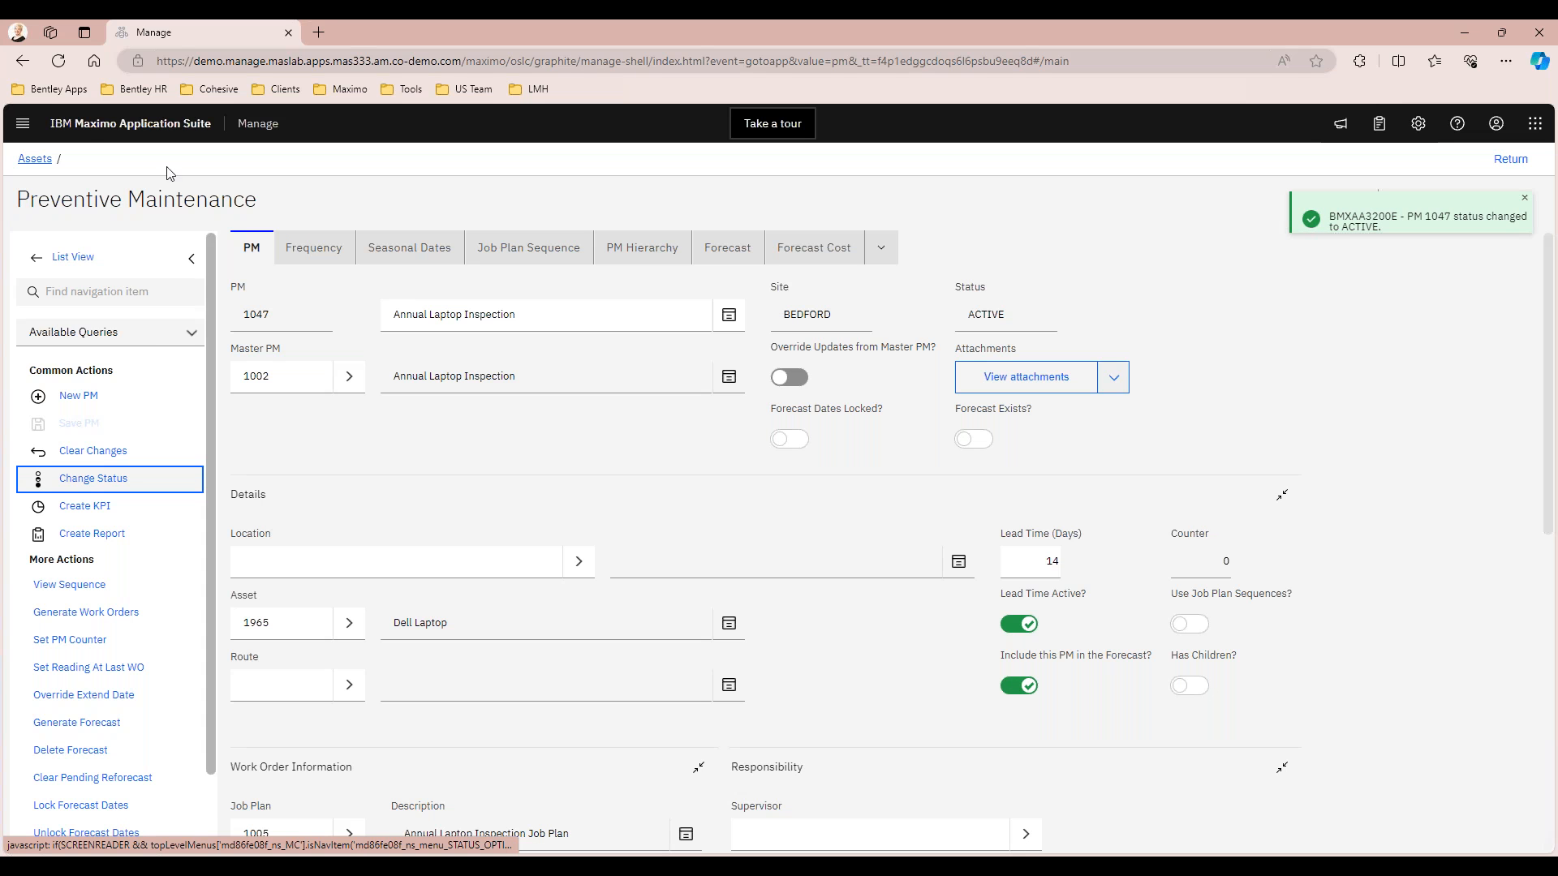
Return from the PM to asset 1965, close its work details and show the main asset record
click(36, 160)
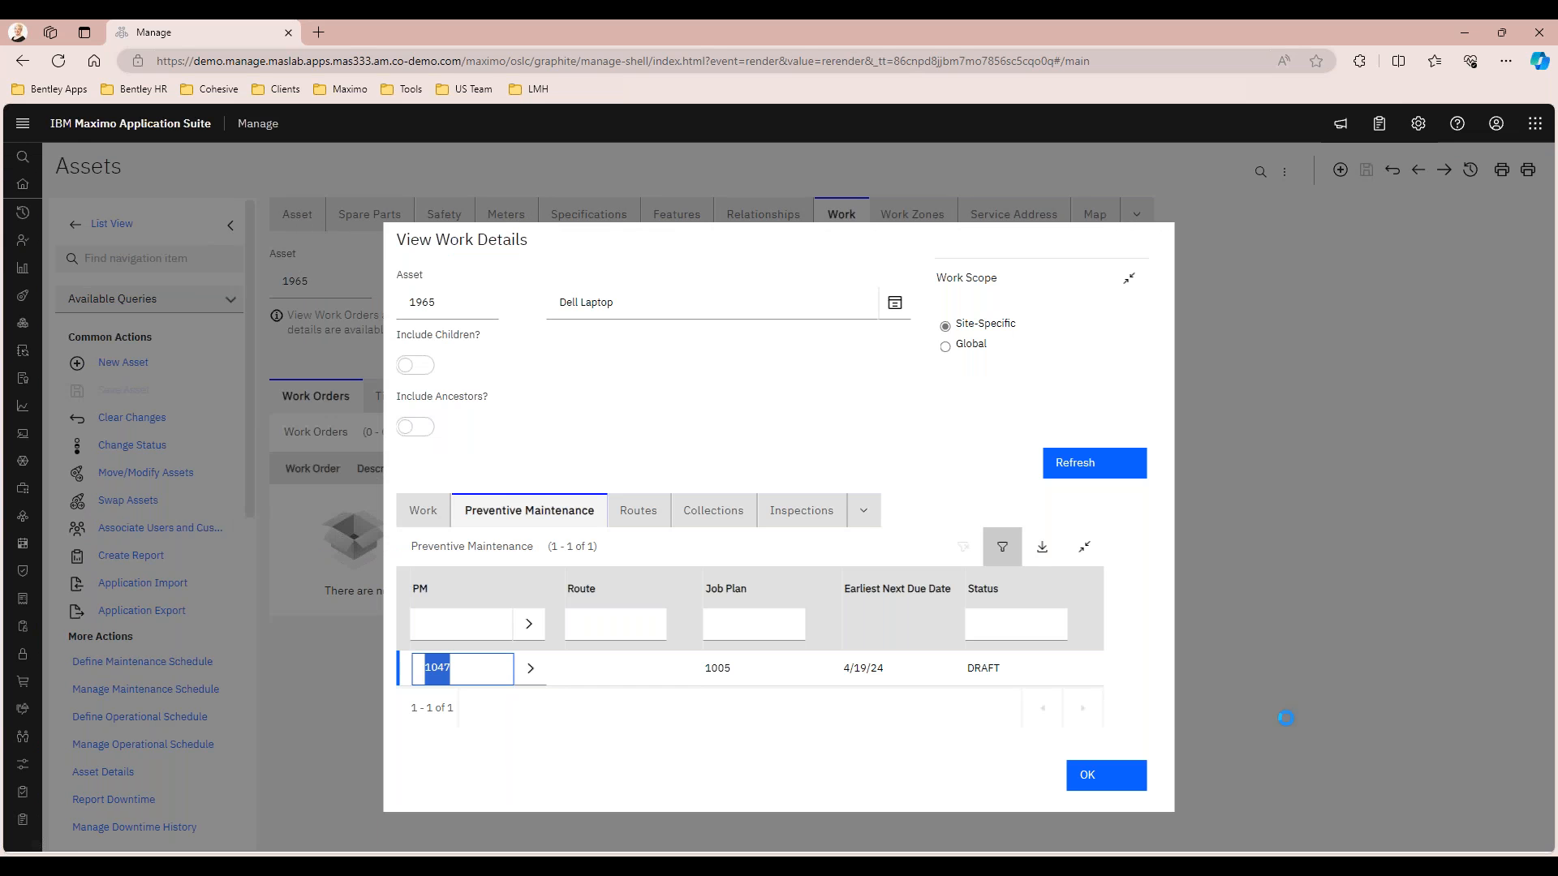
click(1090, 761)
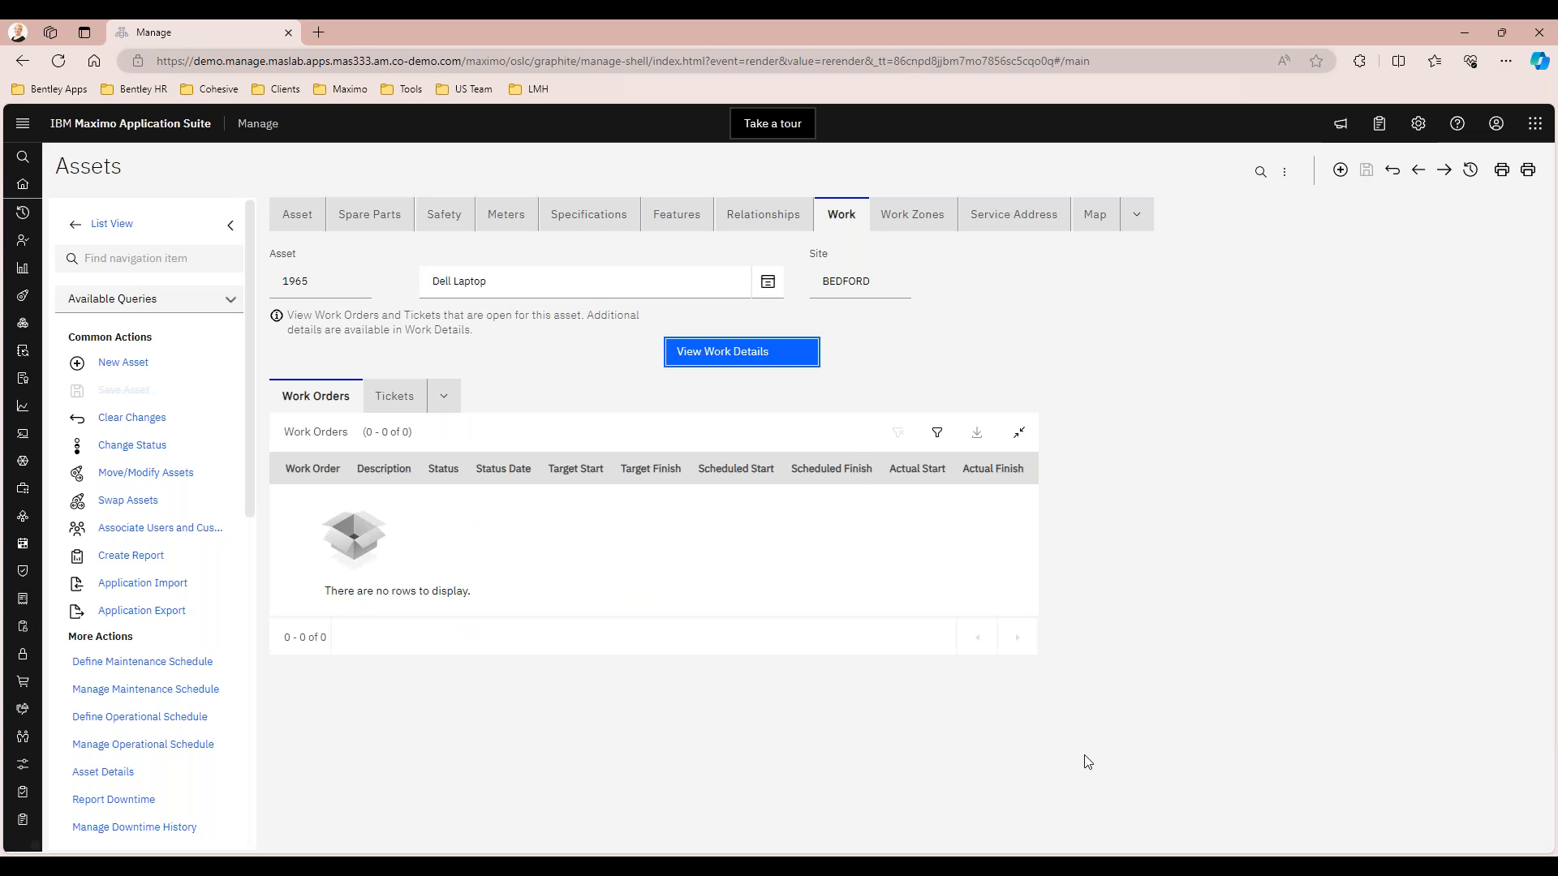
click(298, 214)
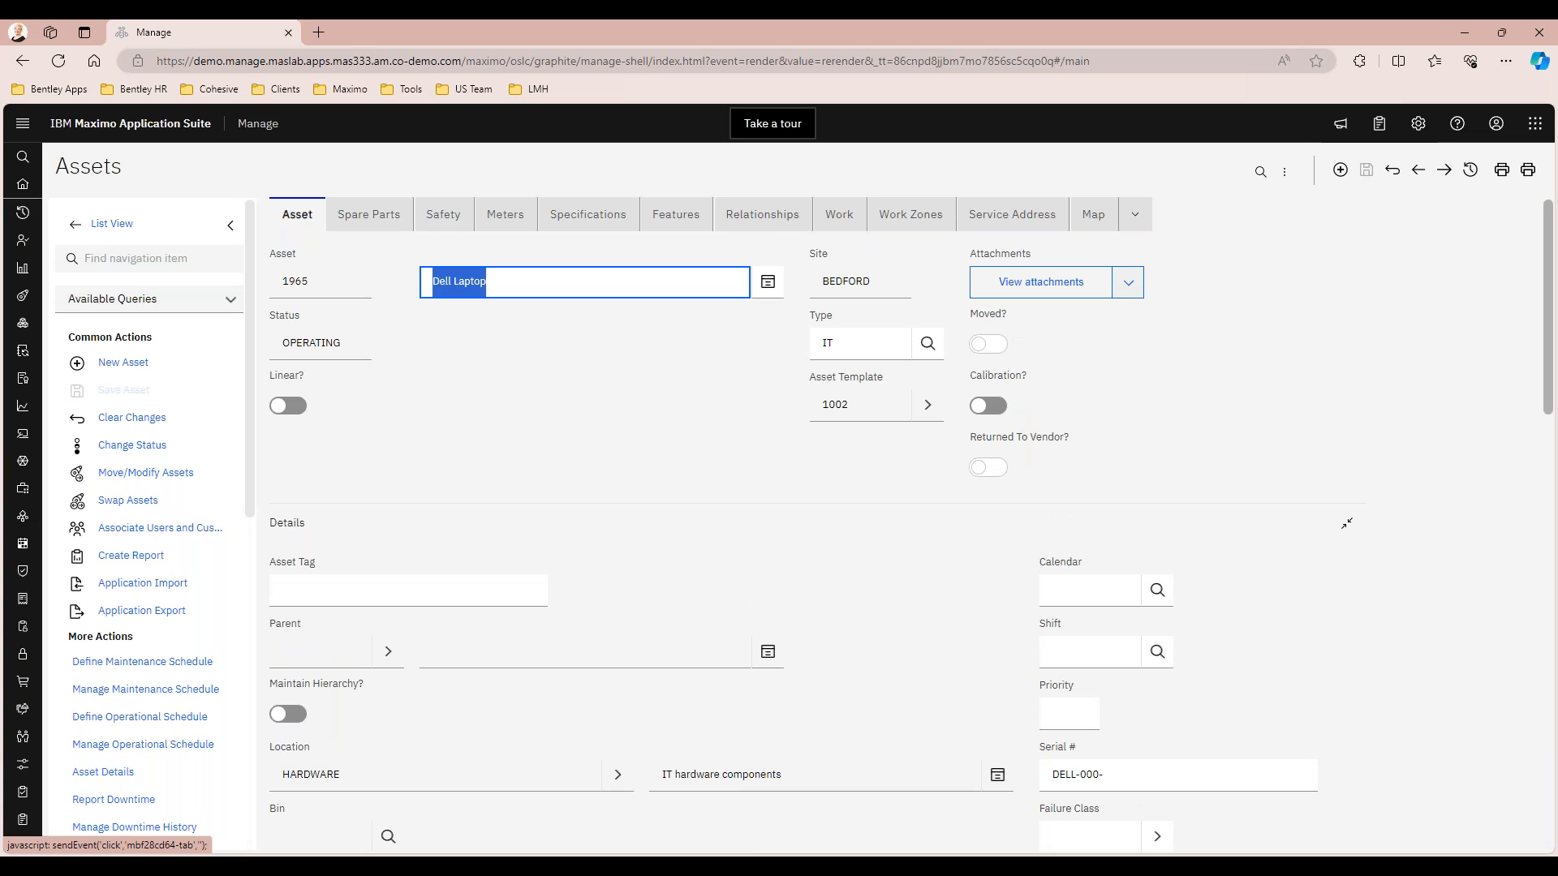
click(617, 418)
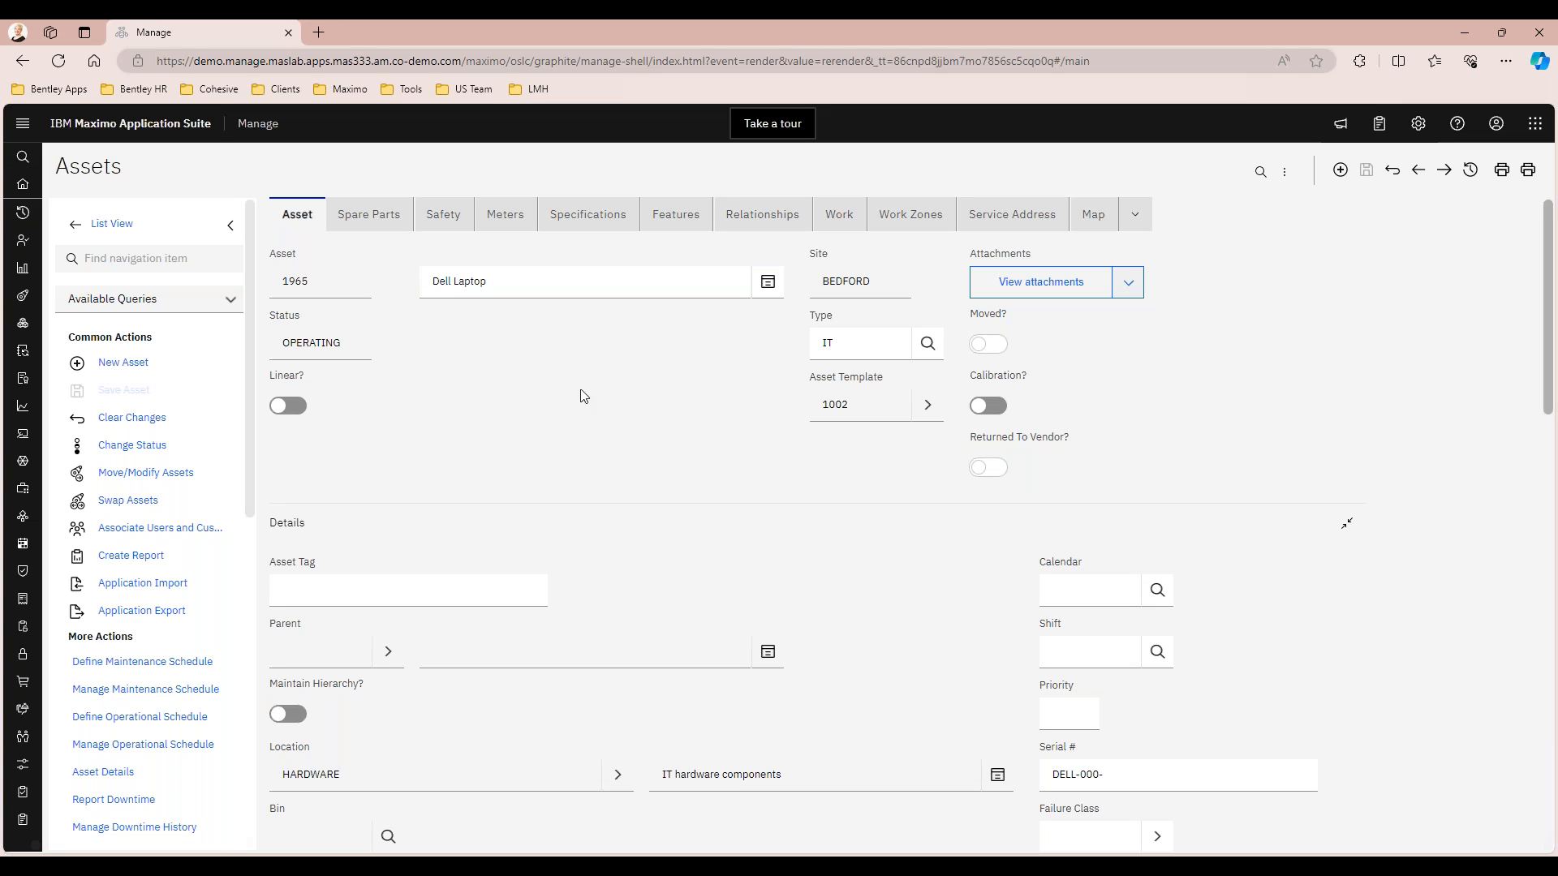
Open the Asset Templates application and list all asset templates without a filter
mouse_move(32, 235)
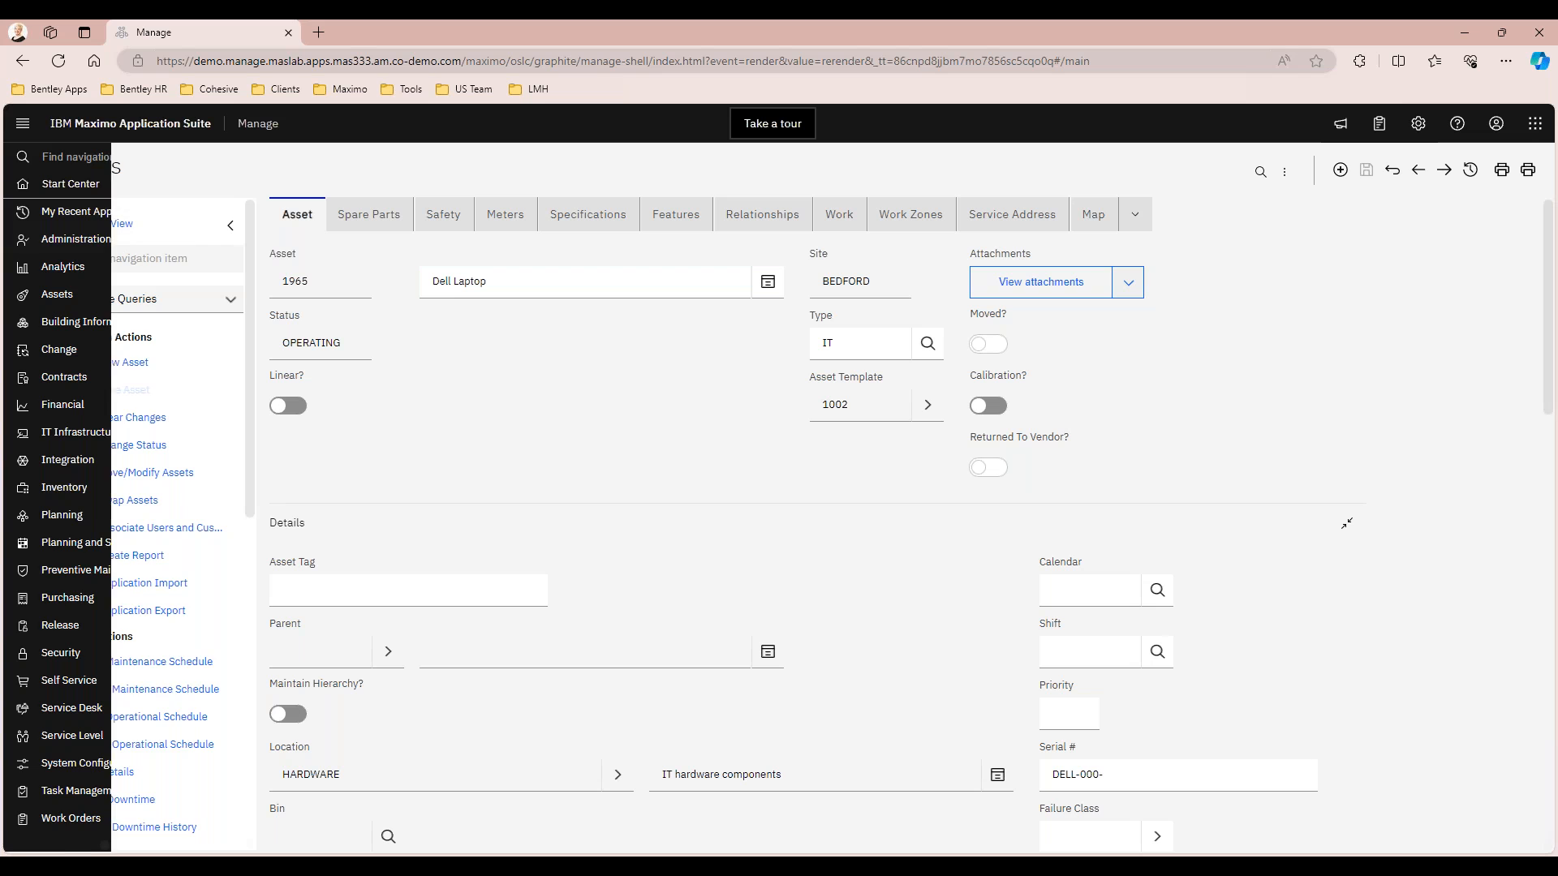
click(79, 296)
click(80, 351)
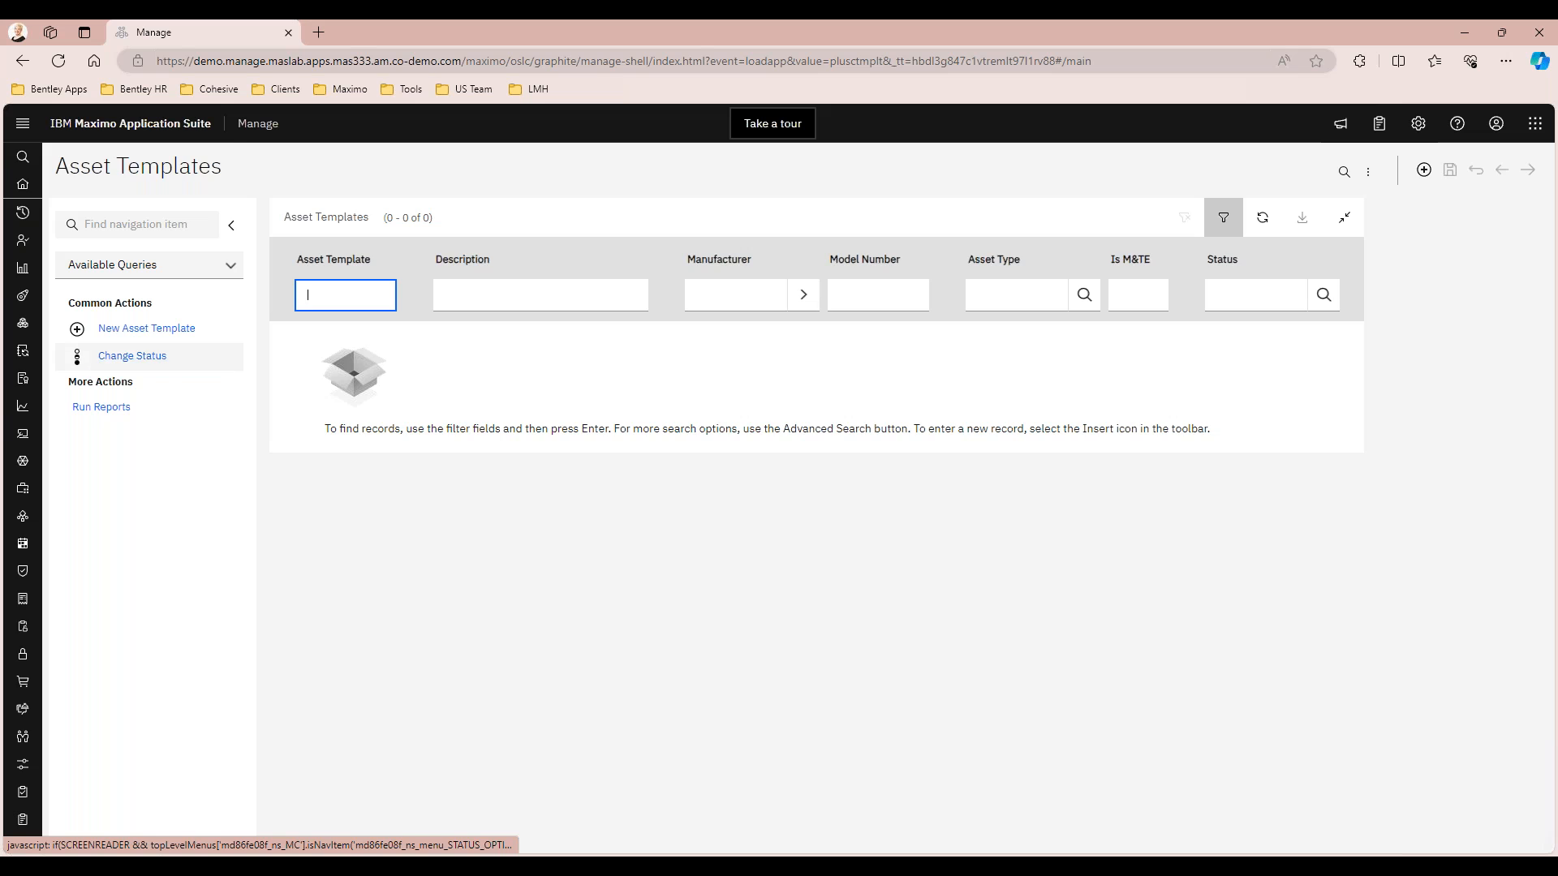
key(Return)
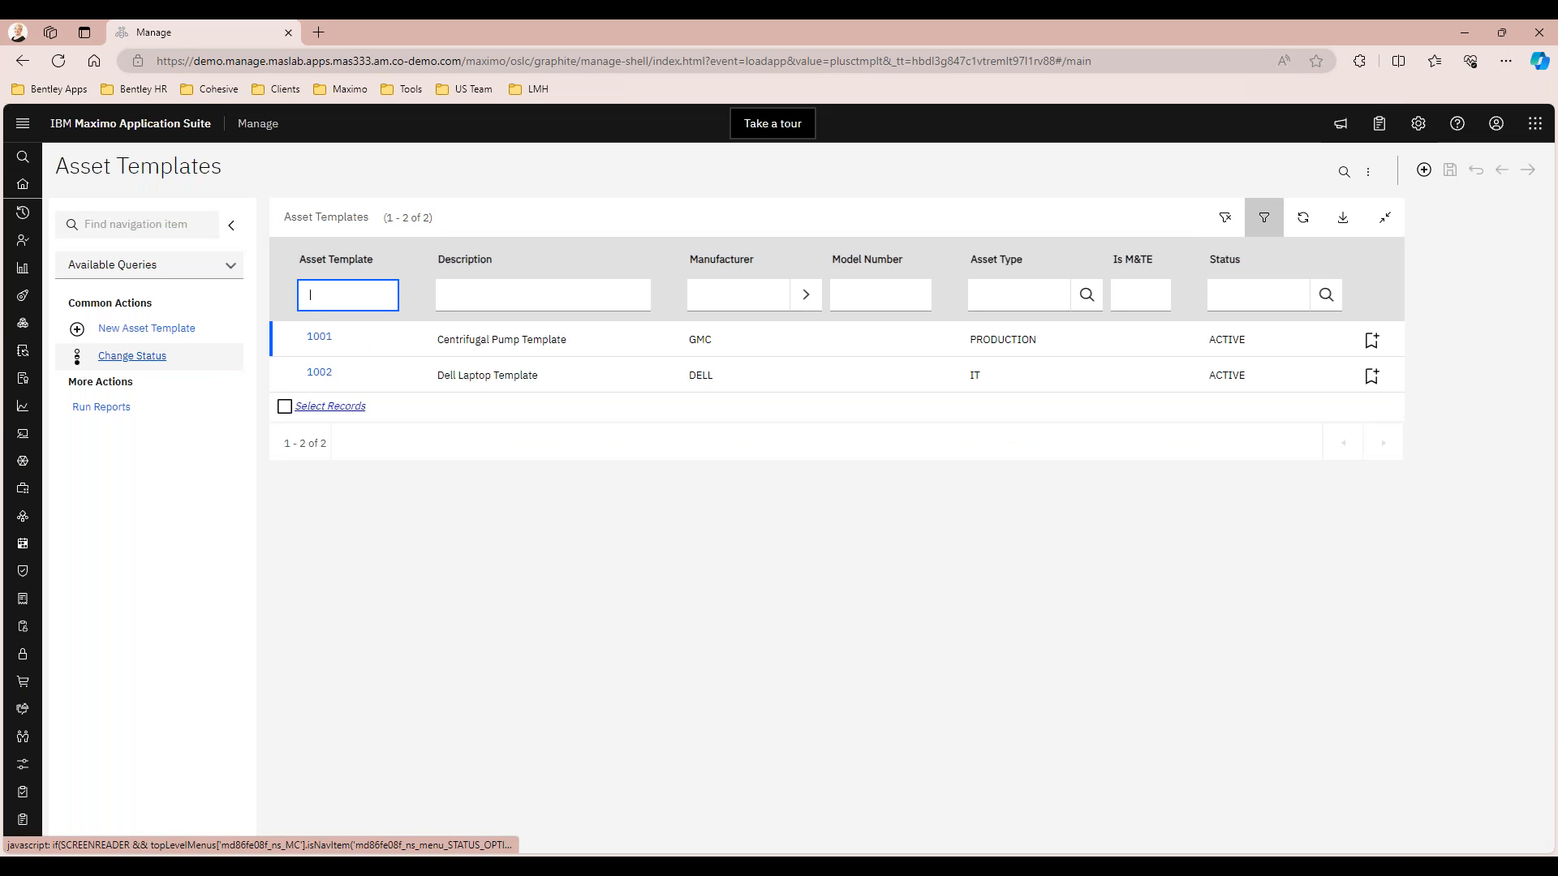